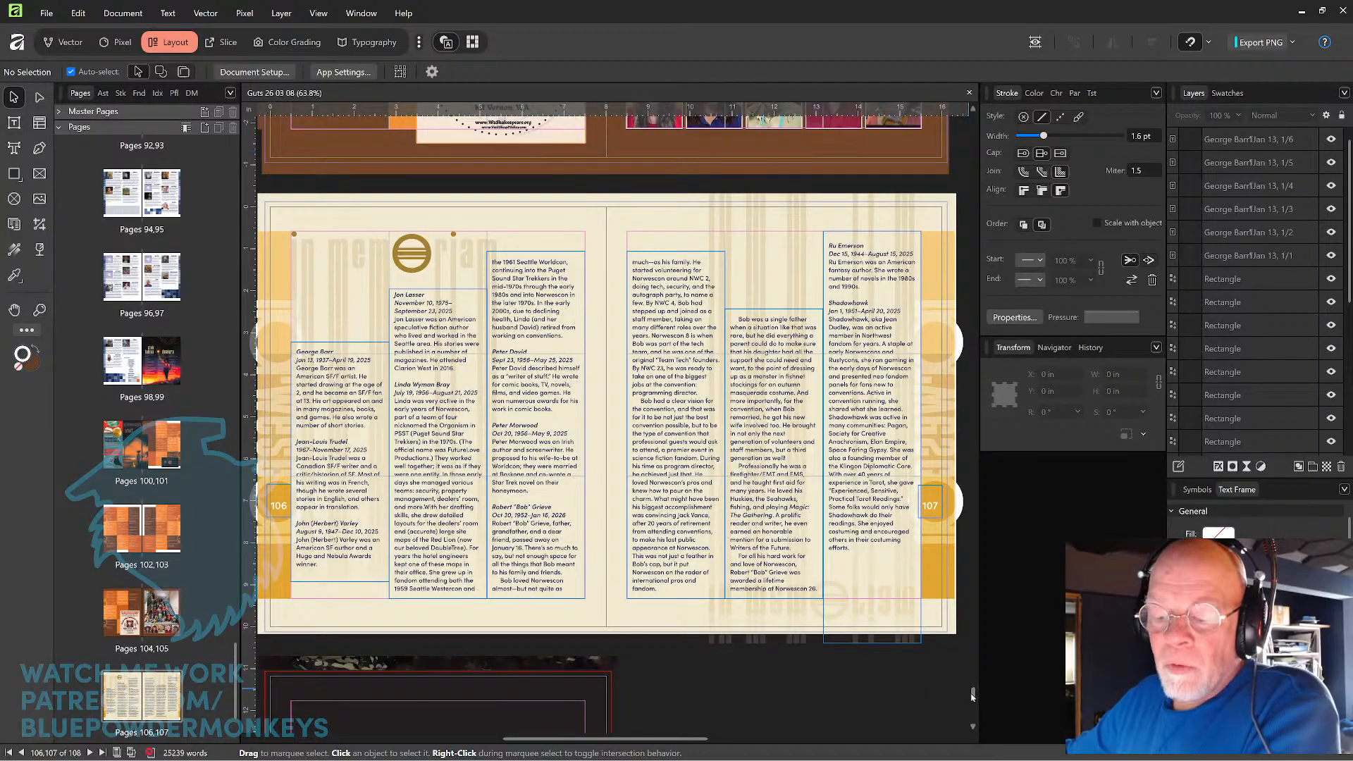
Go to the cover on page 1 and select the guests of honor text group.
drag(972, 696, 973, 121)
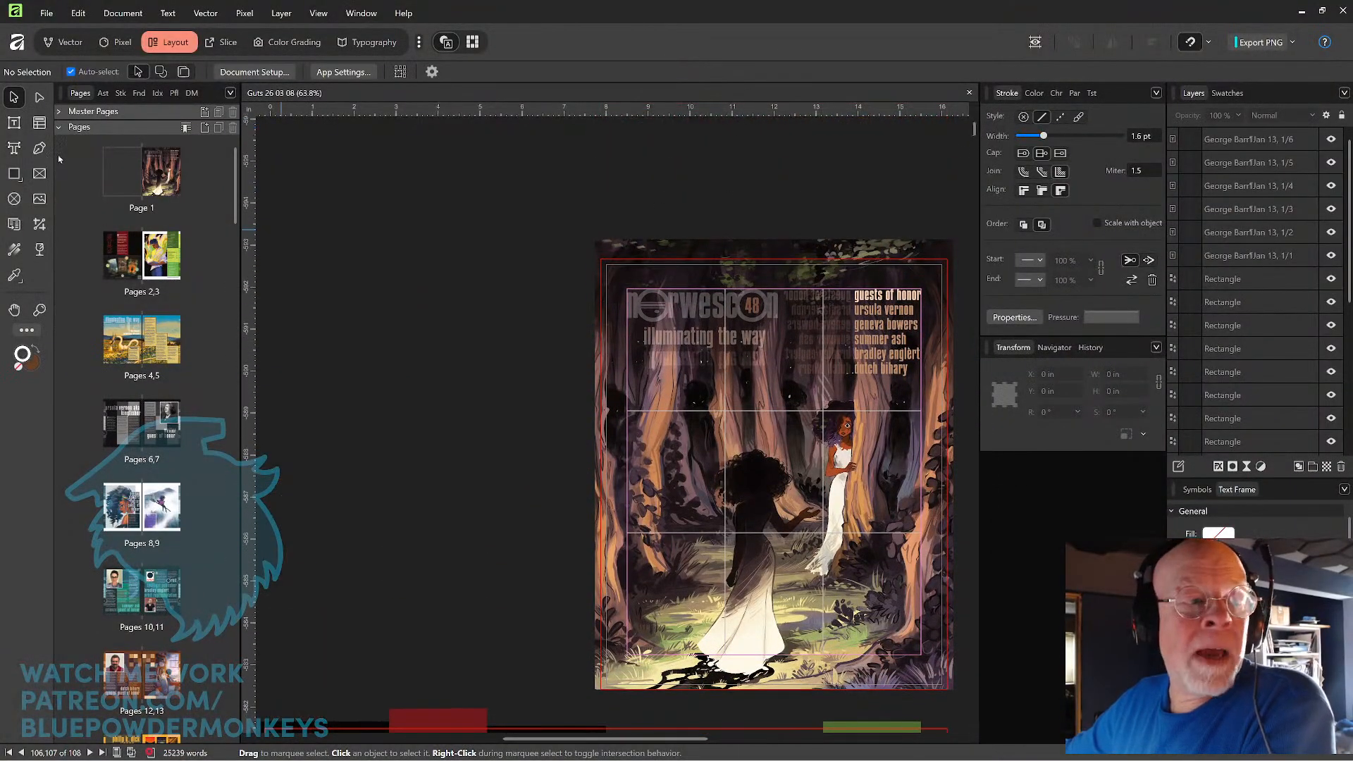
drag(510, 335, 379, 321)
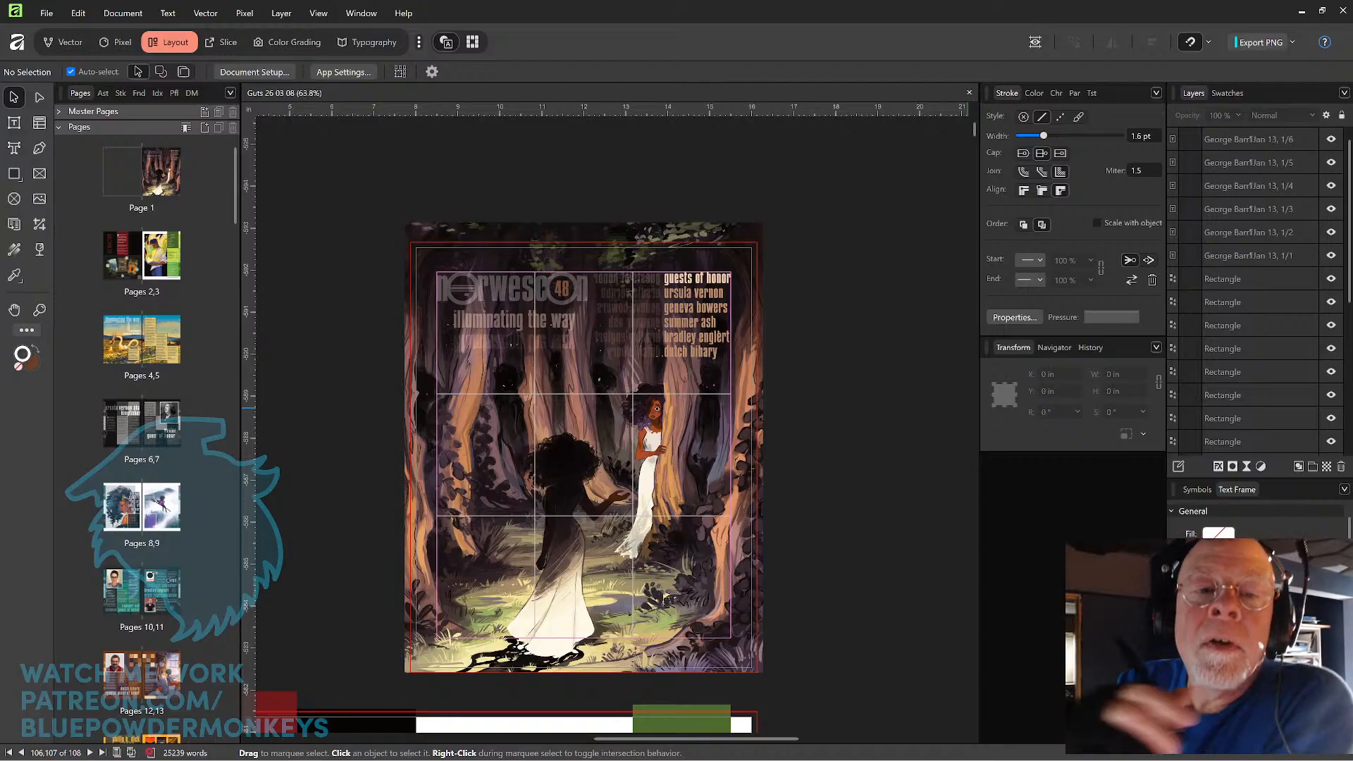
click(805, 379)
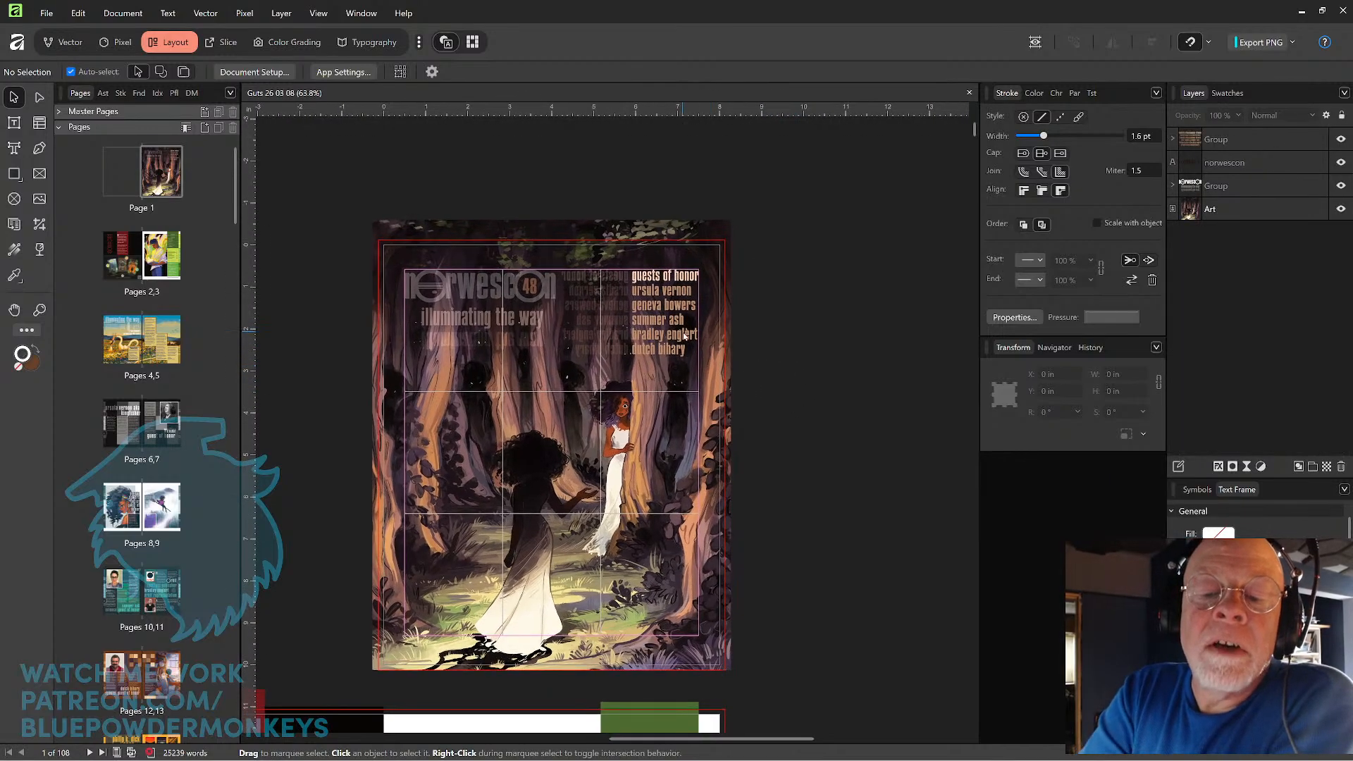
click(690, 337)
scroll(761, 323, up, 3)
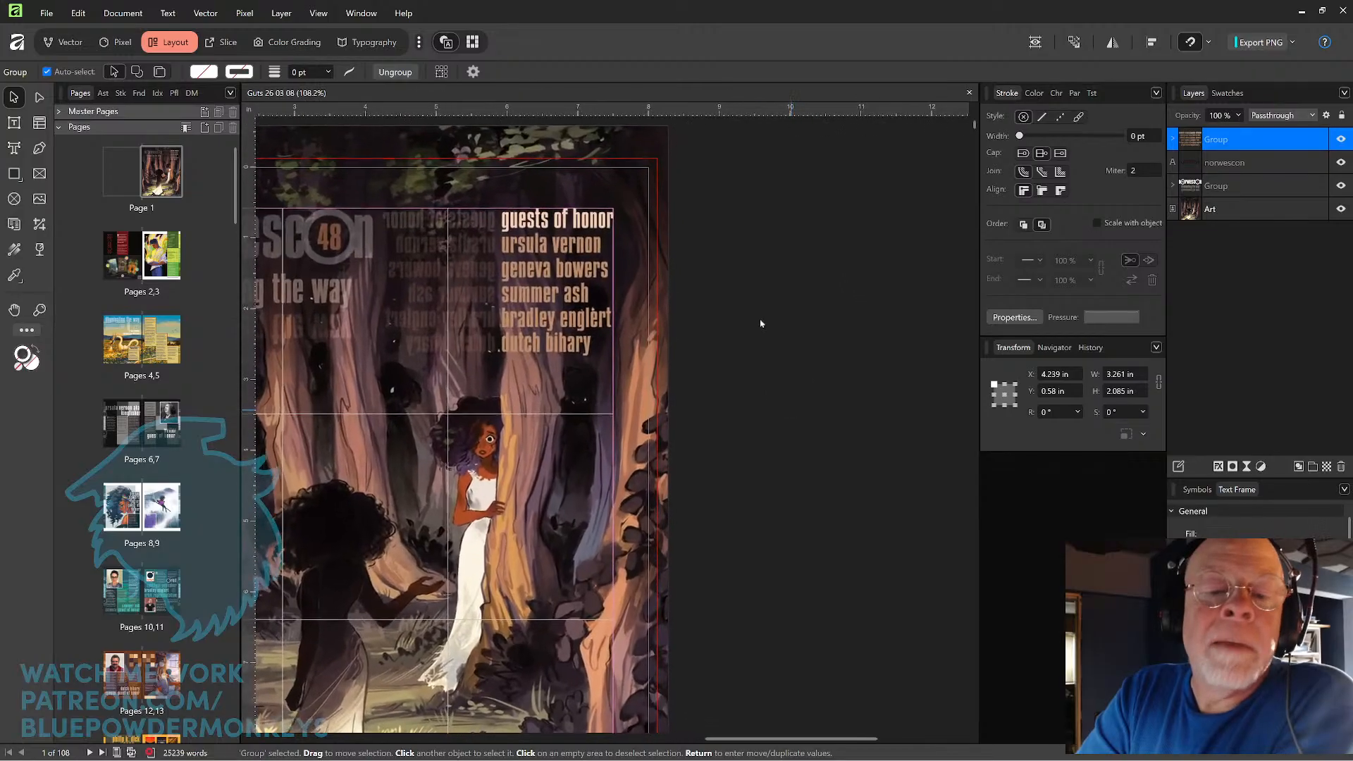
drag(733, 378, 820, 414)
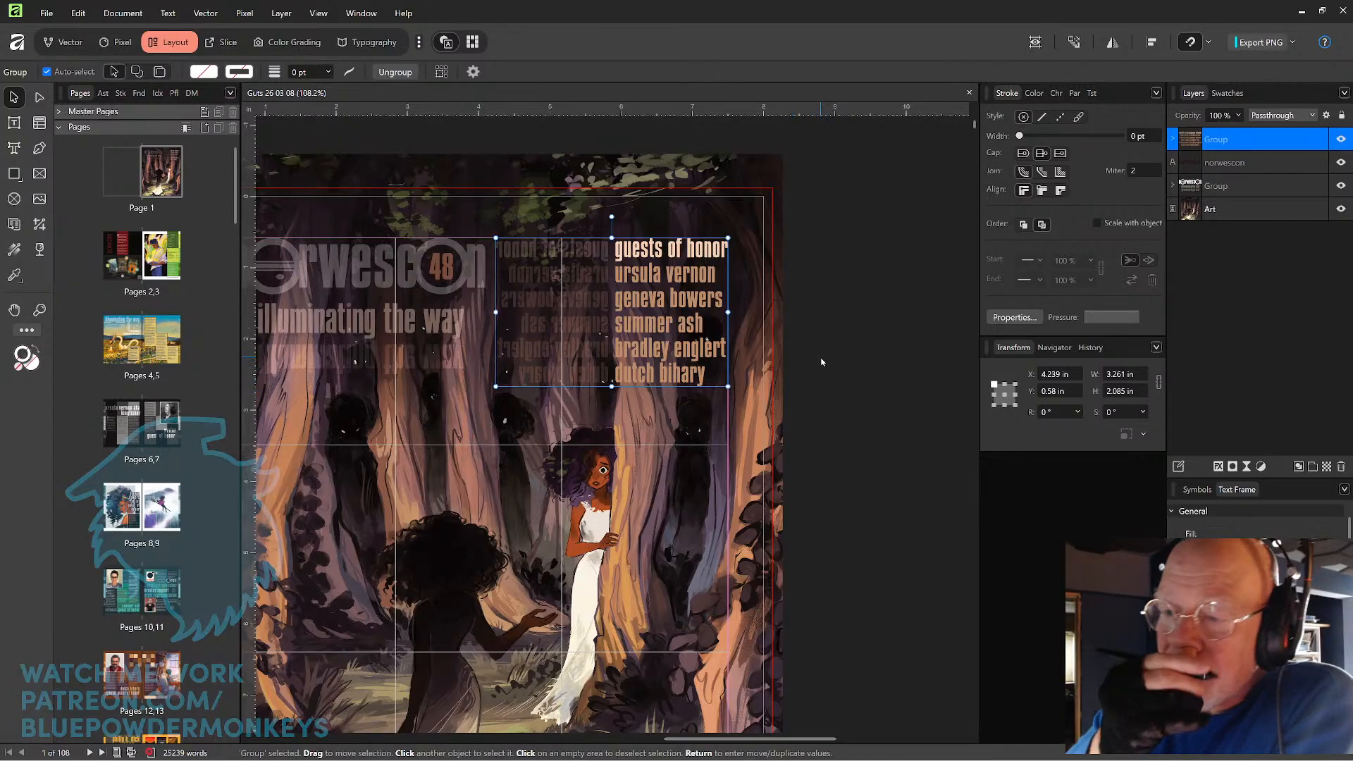
Draw a text frame just below the guest list and narrow it to about 1.58 in wide by 2.41 in high.
key(t)
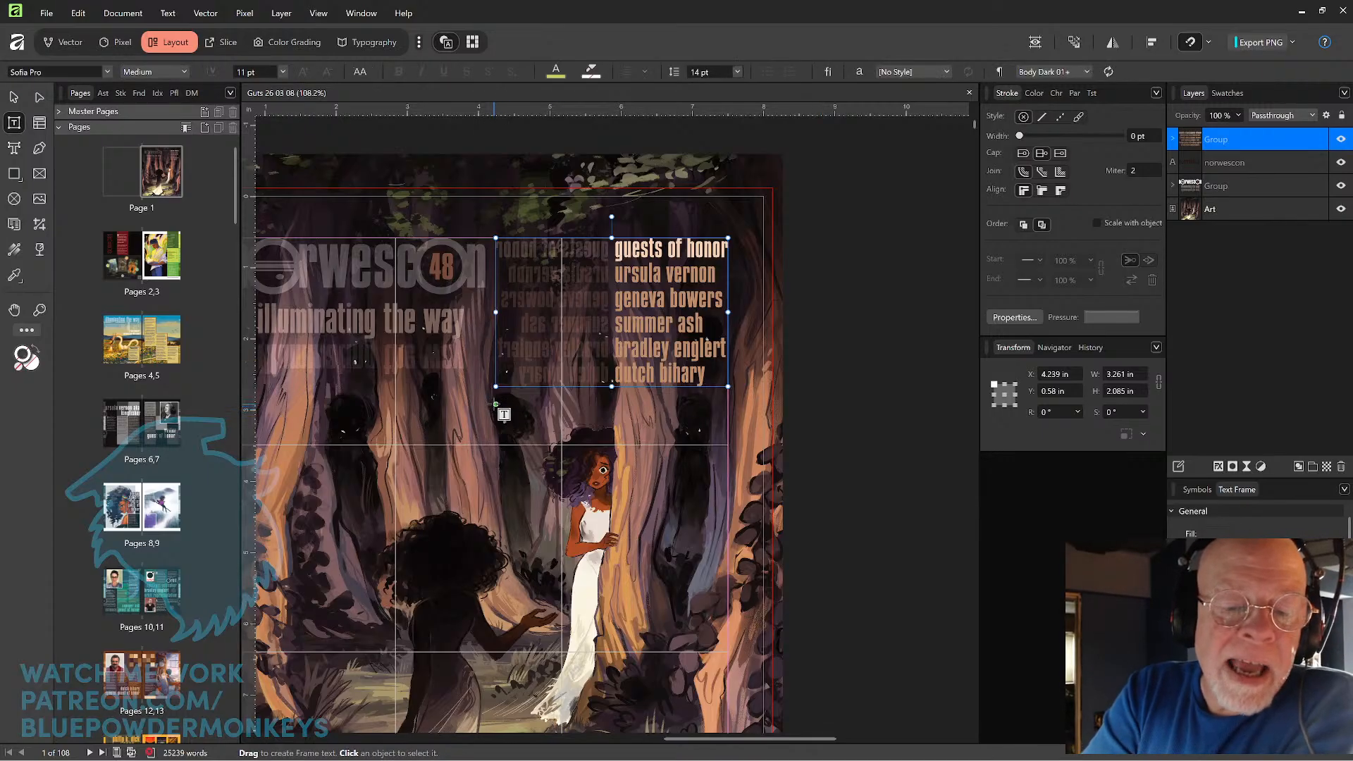
drag(496, 405, 727, 574)
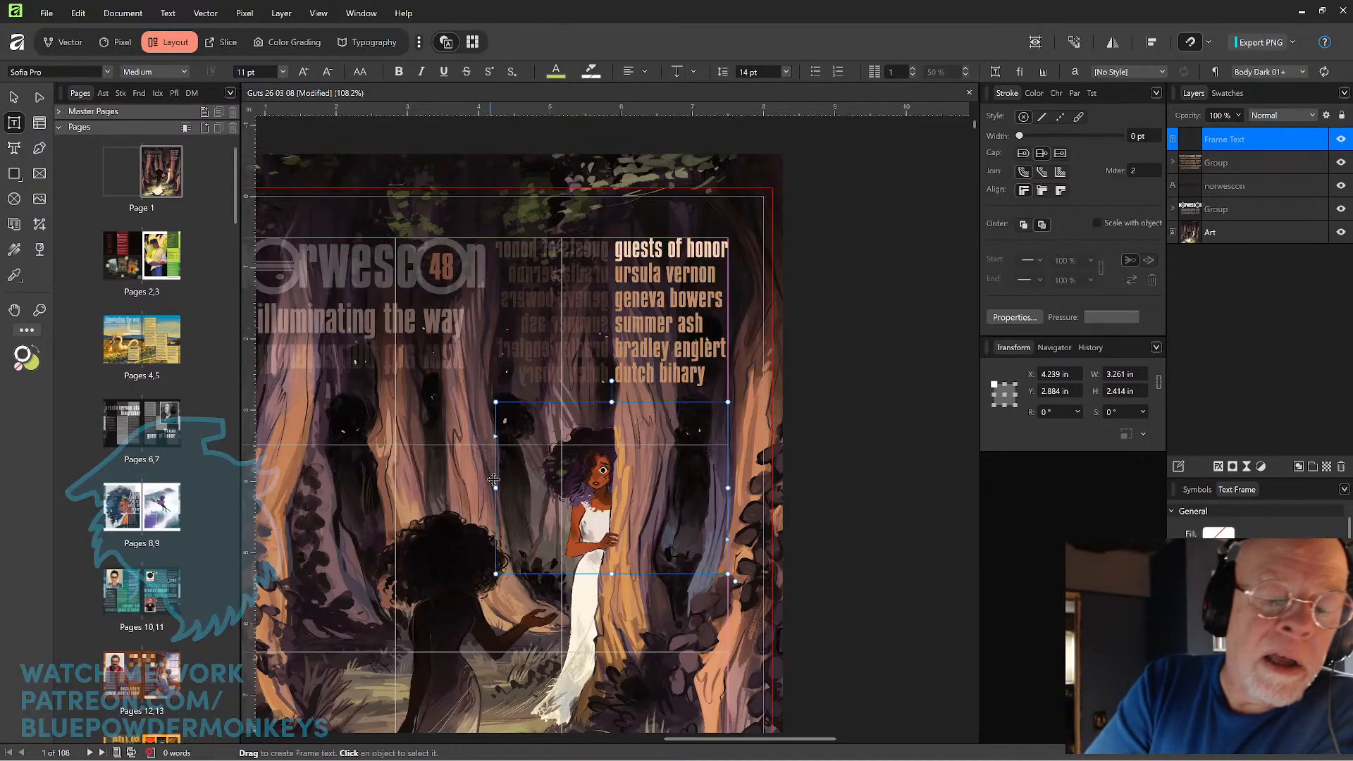
drag(496, 486, 615, 496)
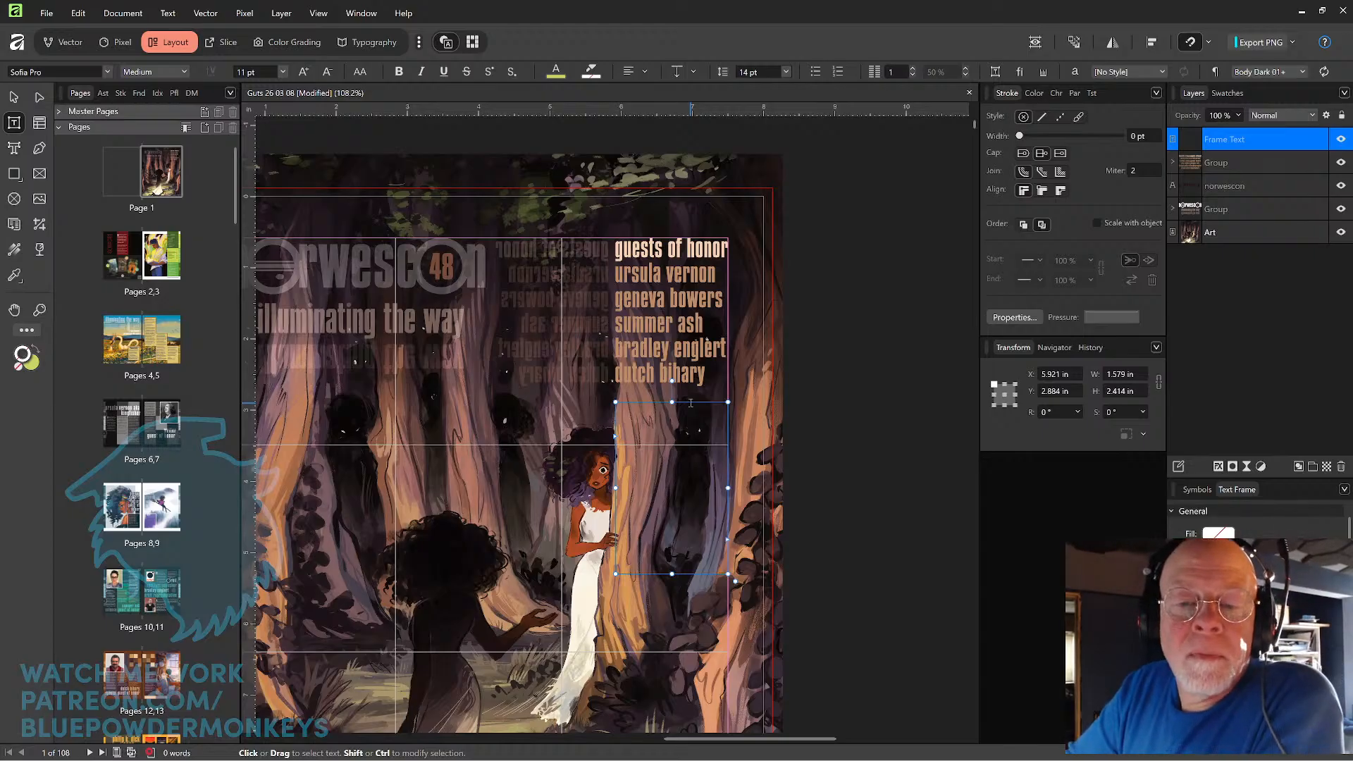
Enter "guest of honor" in the new text frame.
text(uwo)
key(BackSpace)
key(BackSpace)
text(e)
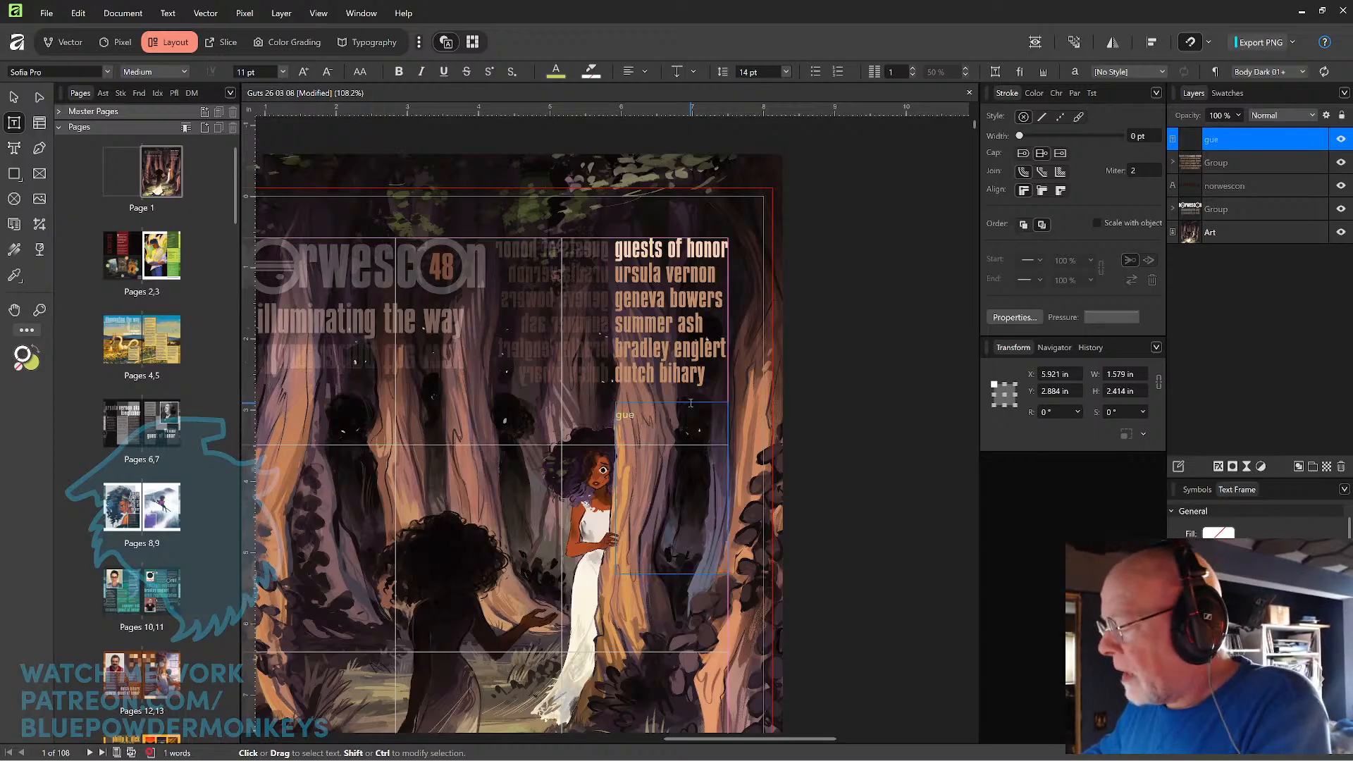
text(sta)
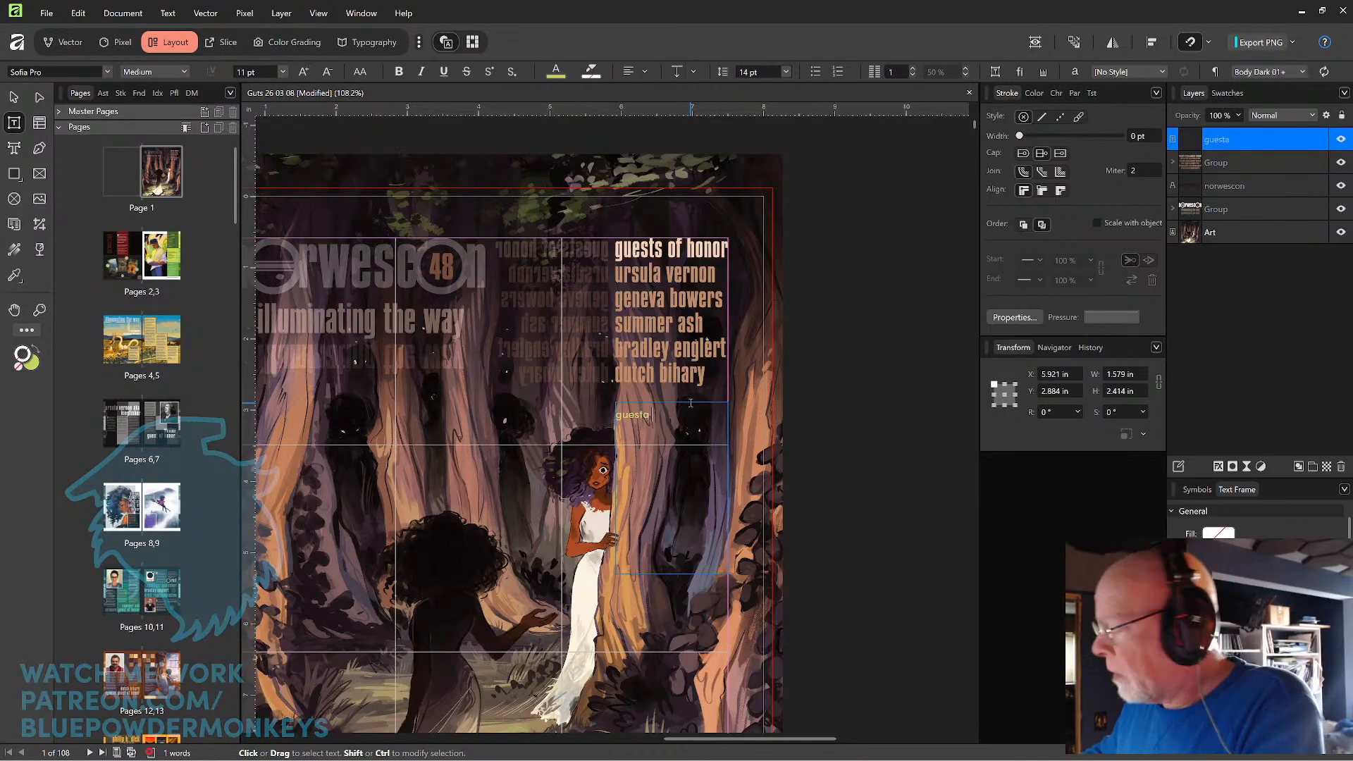
key(BackSpace)
text(o)
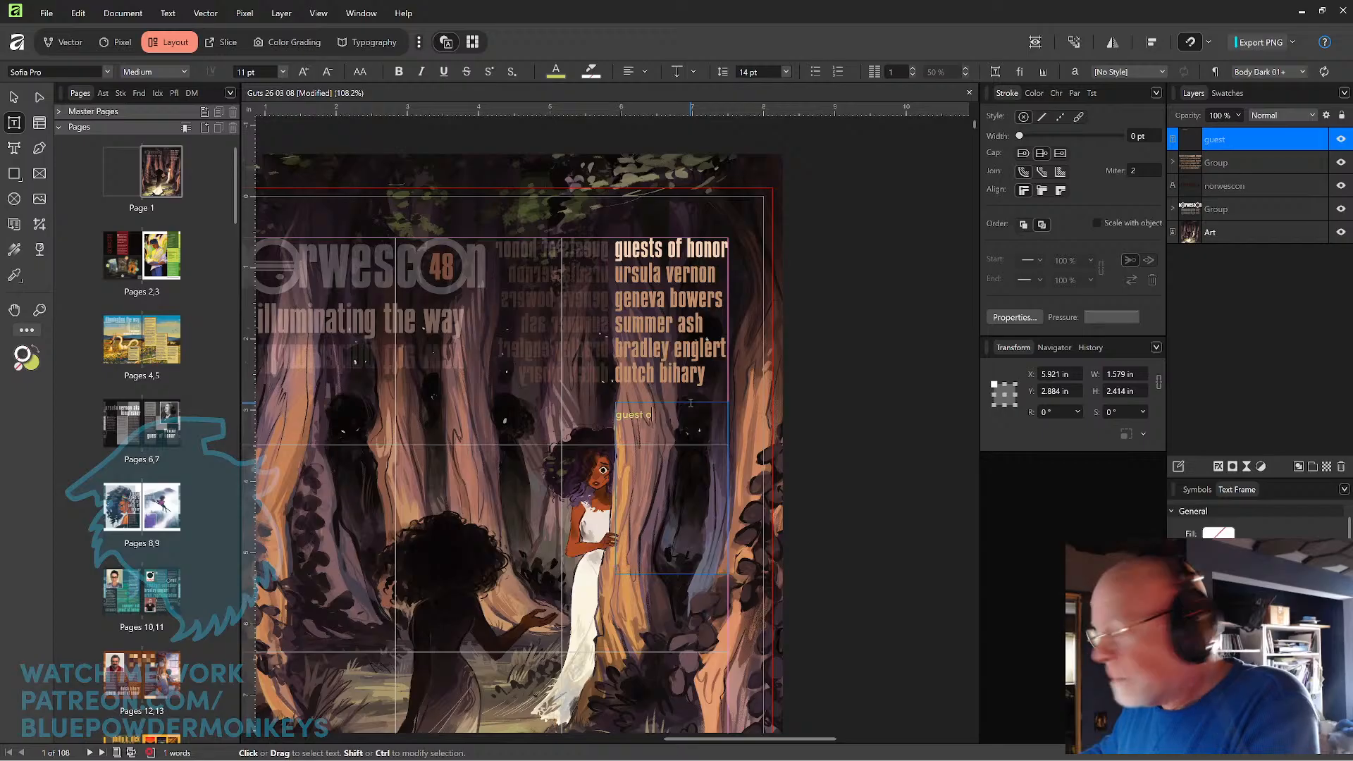
text(f hono)
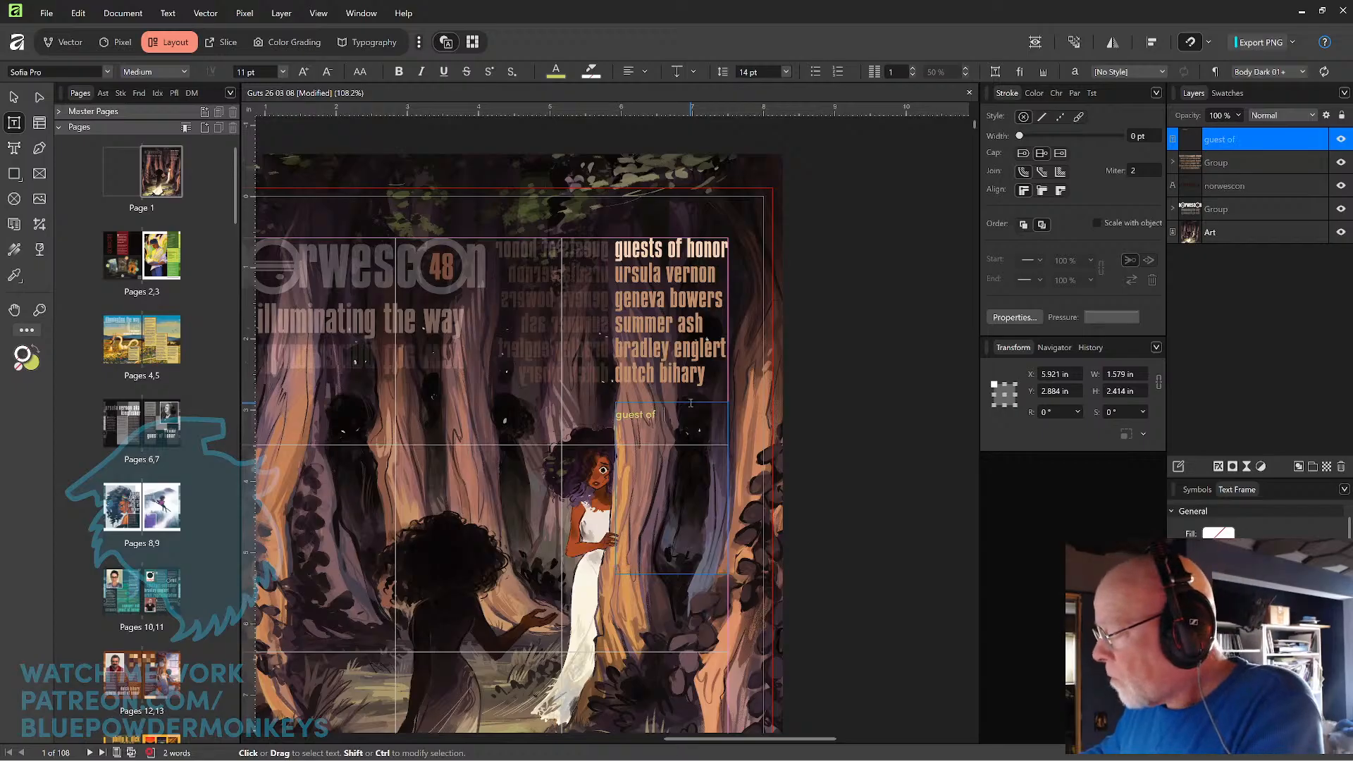
text(r)
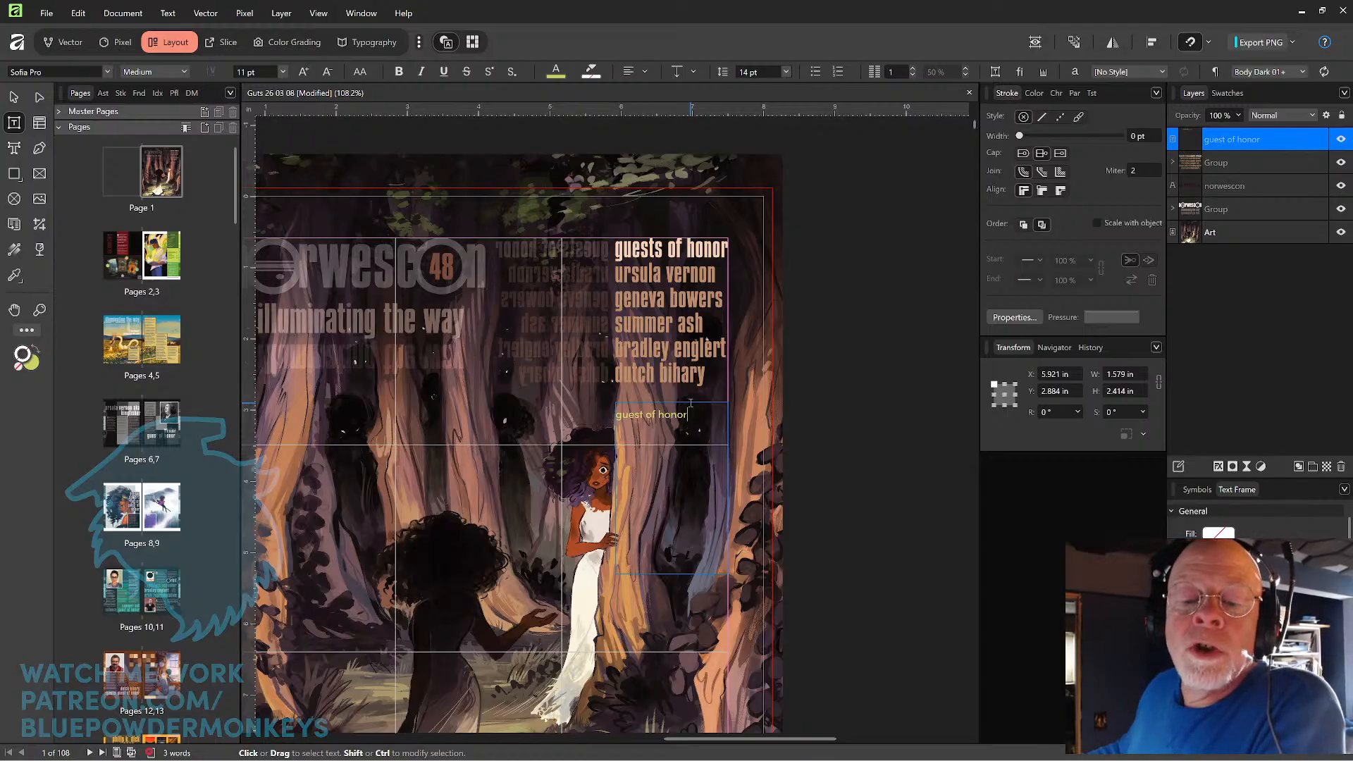
key(Escape)
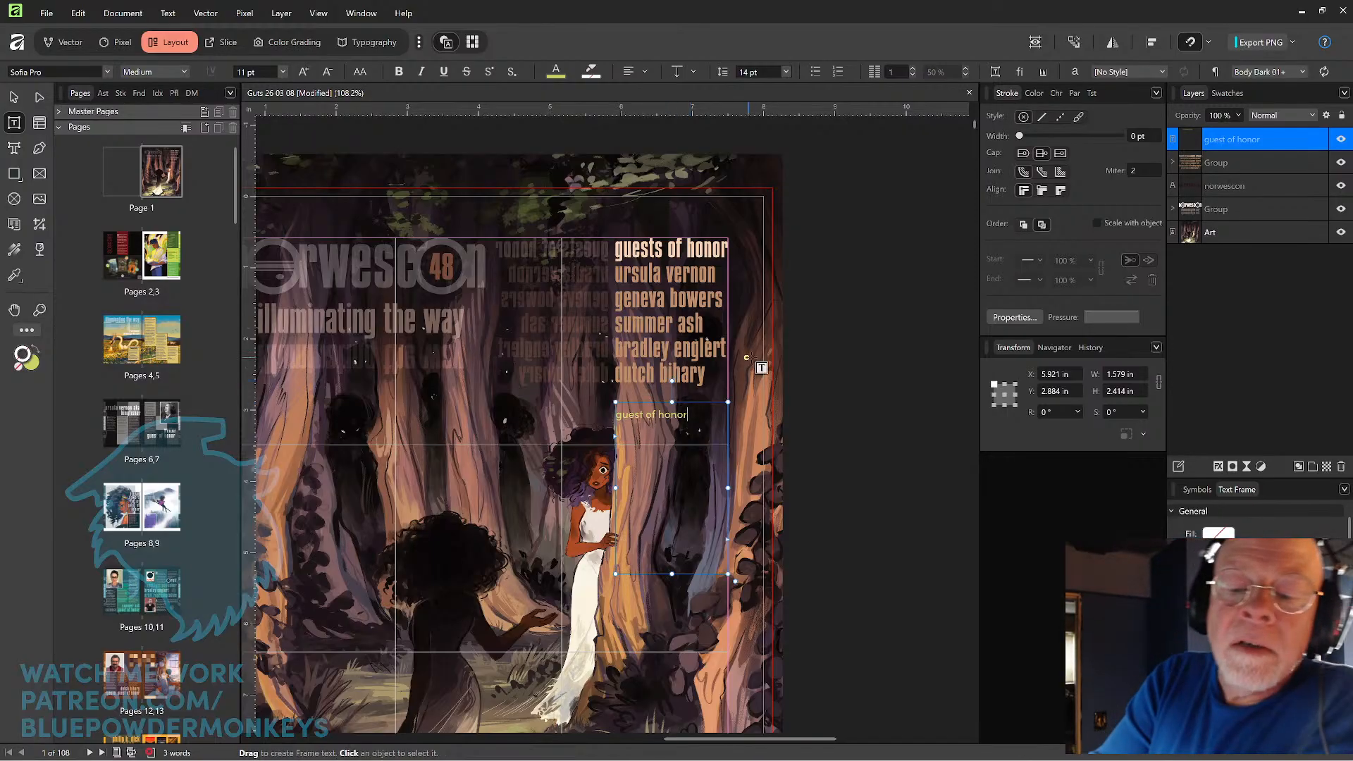
Set all text in the new frame to the favorite font Compacta Std at 30 pt.
key(ctrl+a)
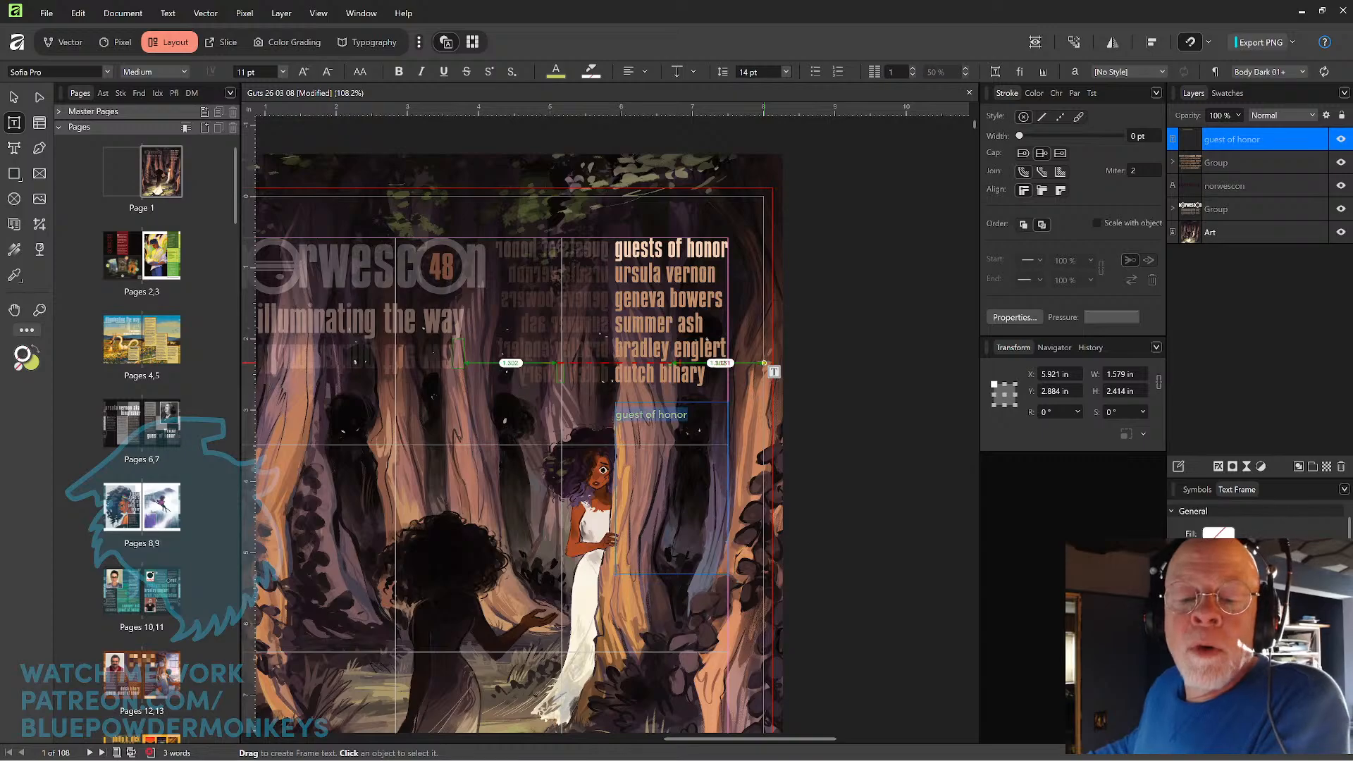
click(108, 72)
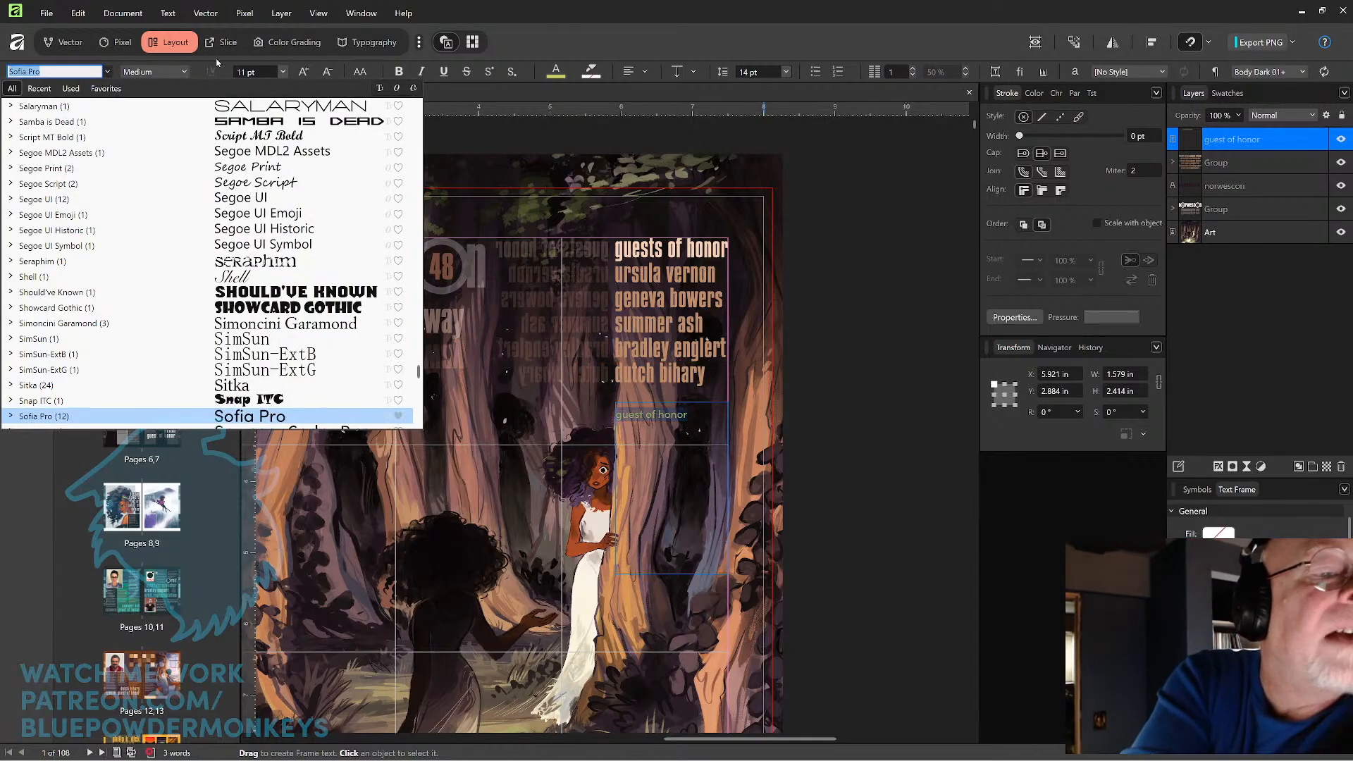
click(105, 88)
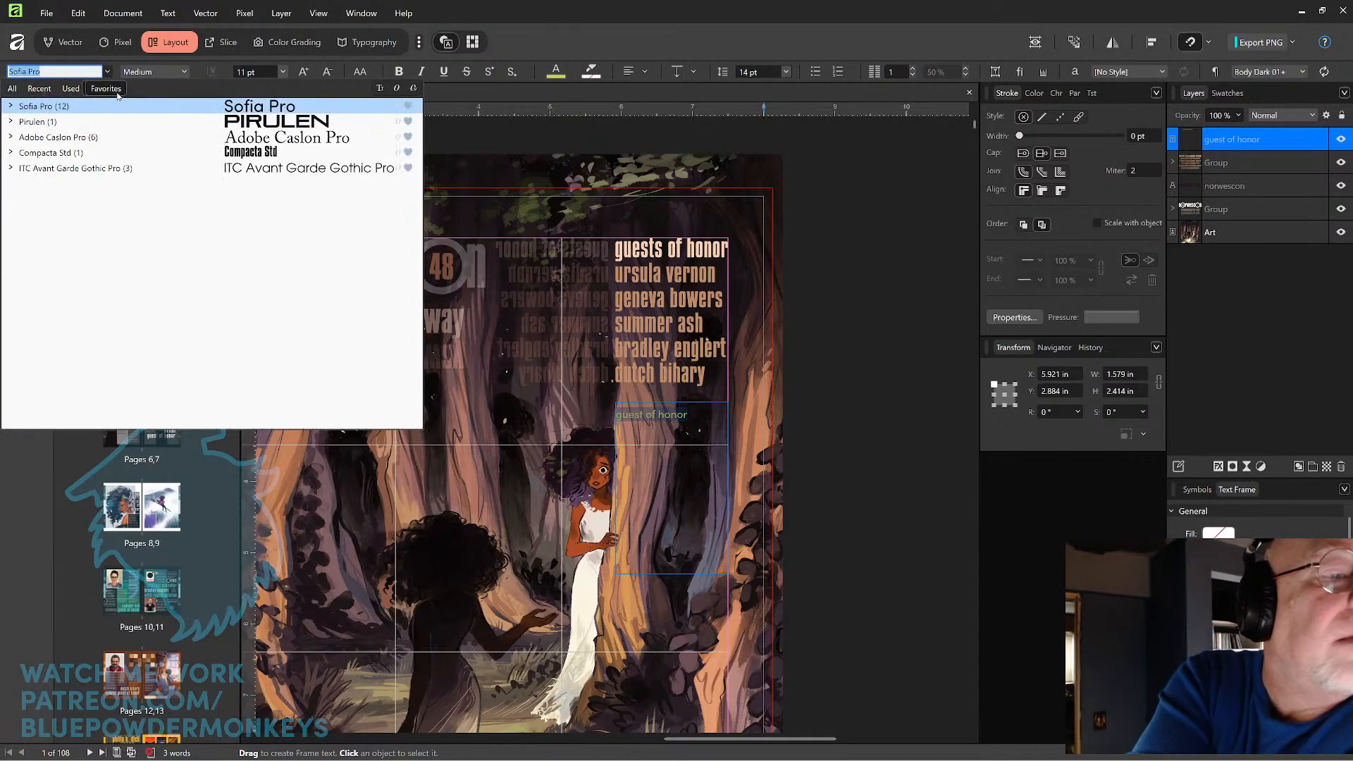
click(120, 152)
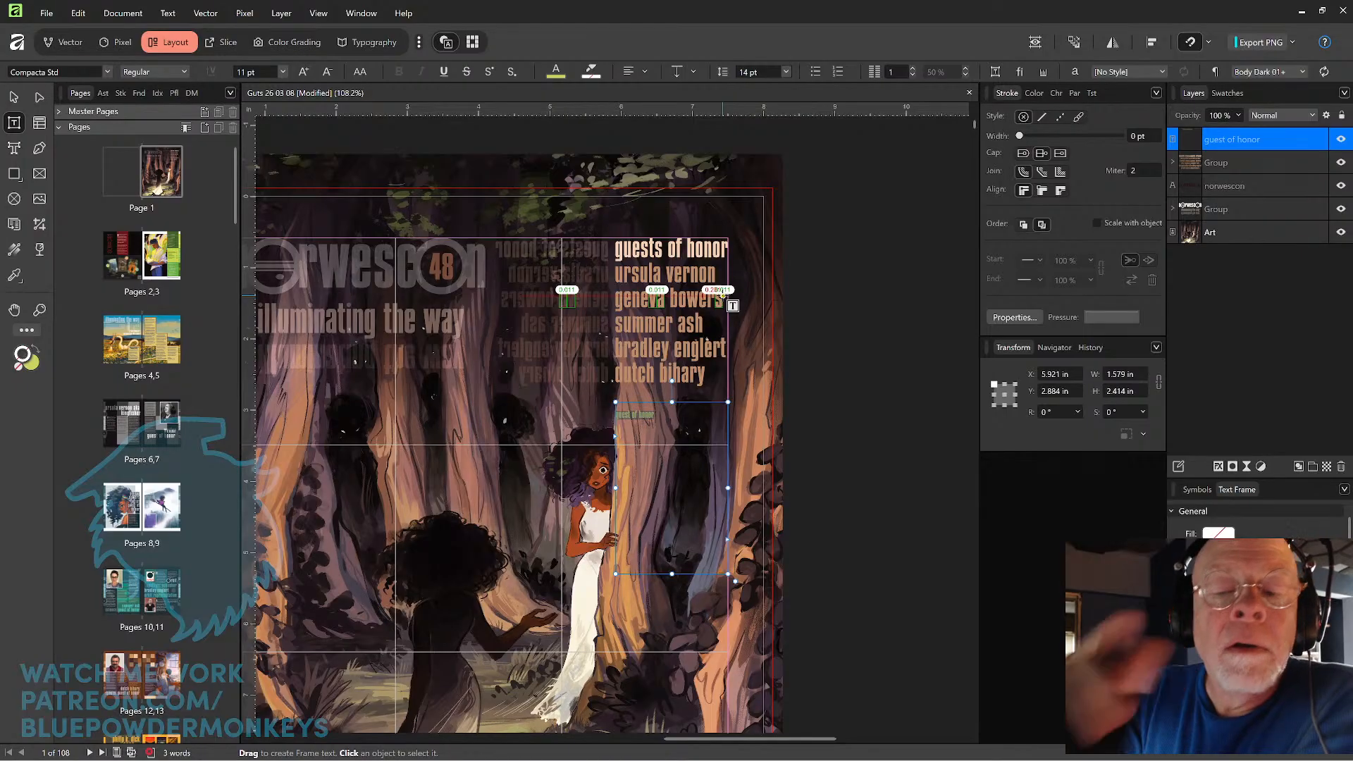
click(282, 72)
click(259, 215)
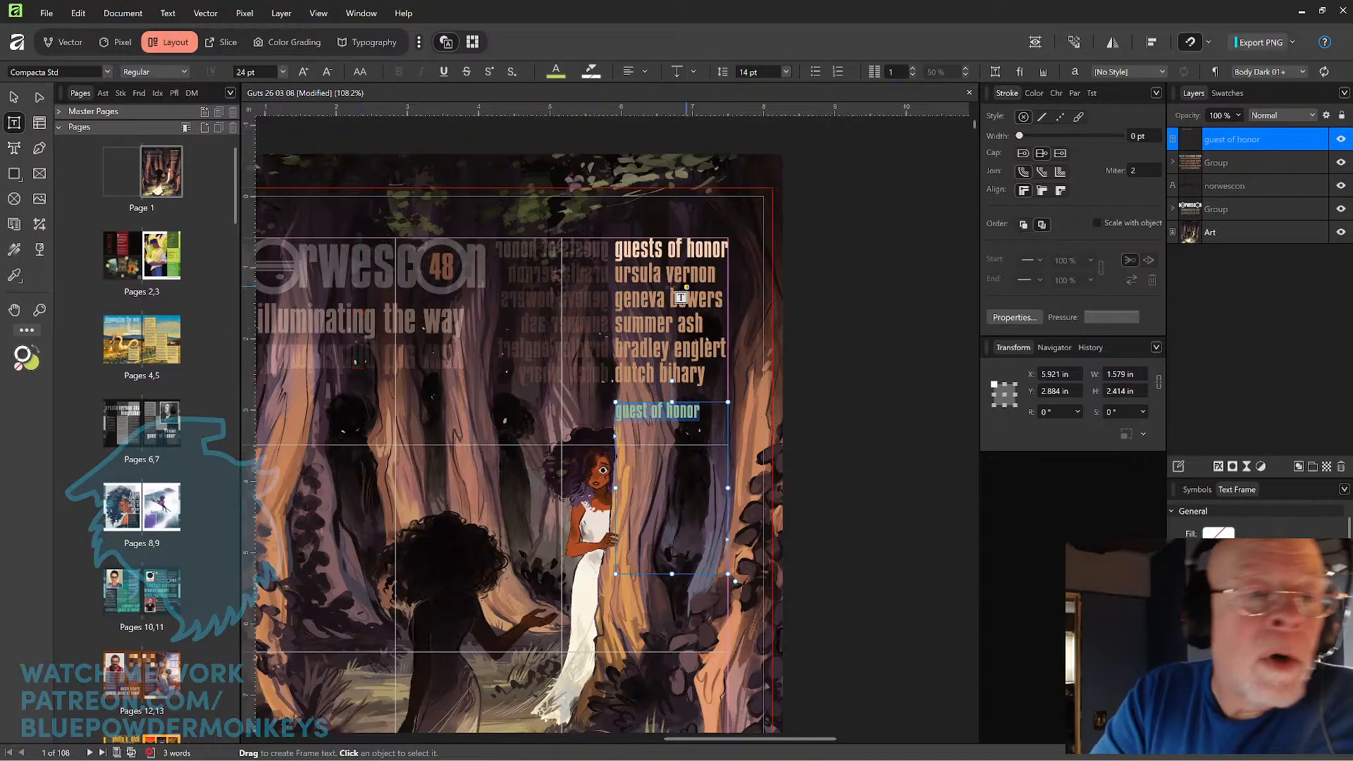
click(281, 72)
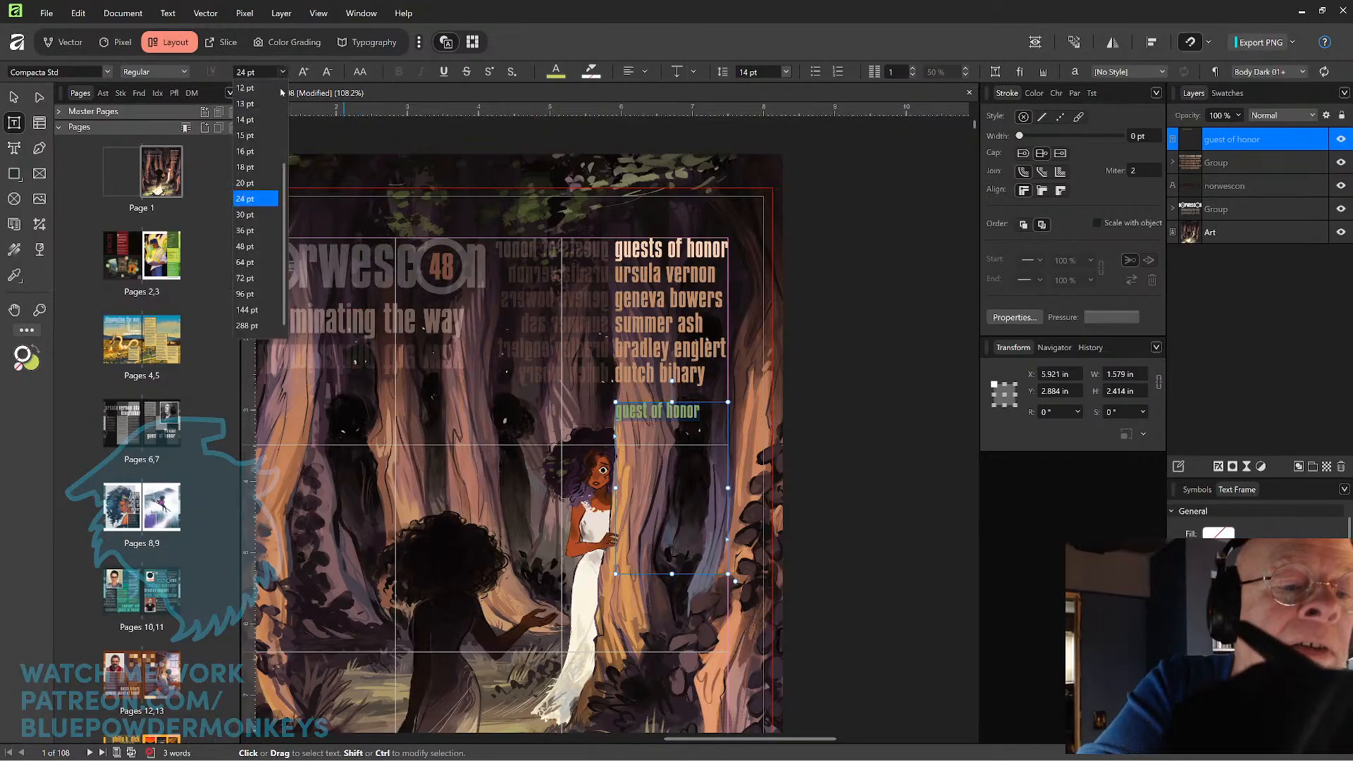
click(257, 214)
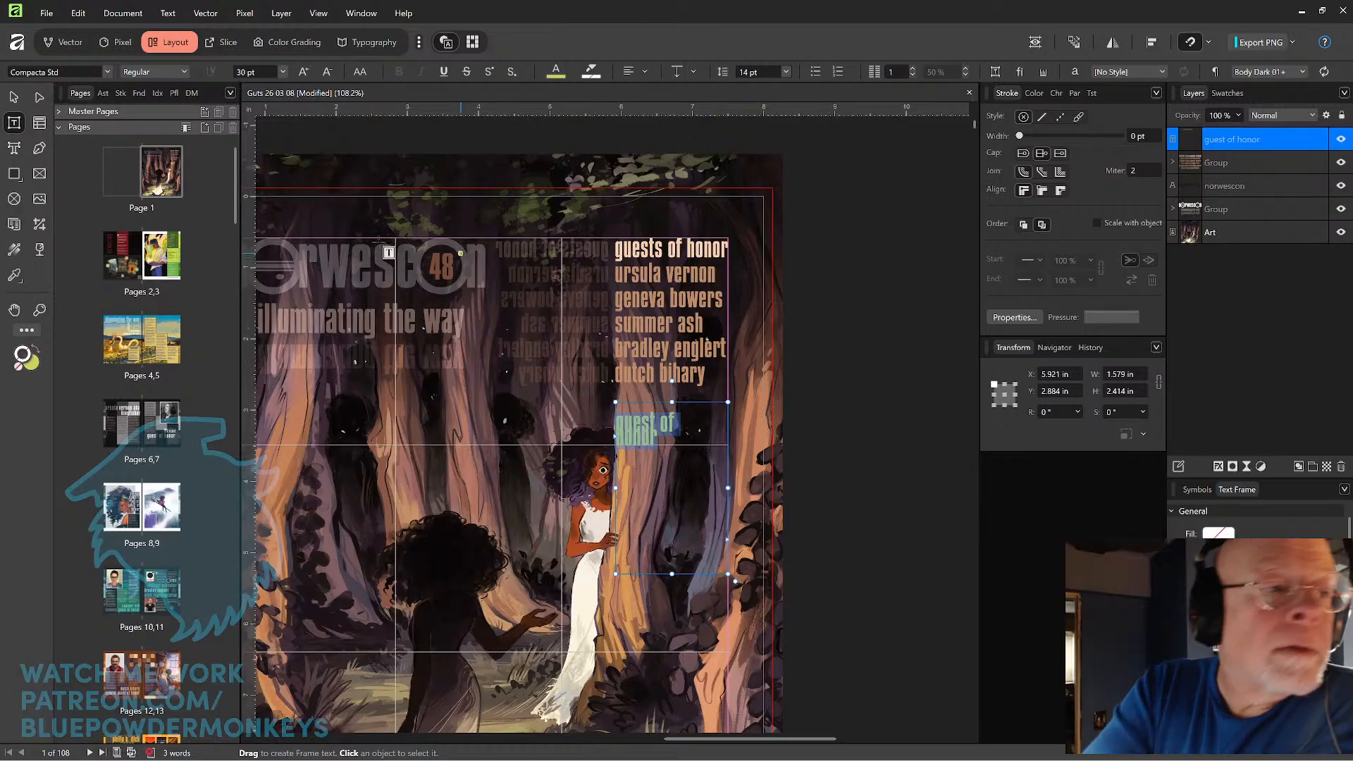
key(Escape)
Move the text frame up over the cover's guest list and enlarge it to about 1.62 in wide by 3.01 in high.
drag(670, 427, 670, 261)
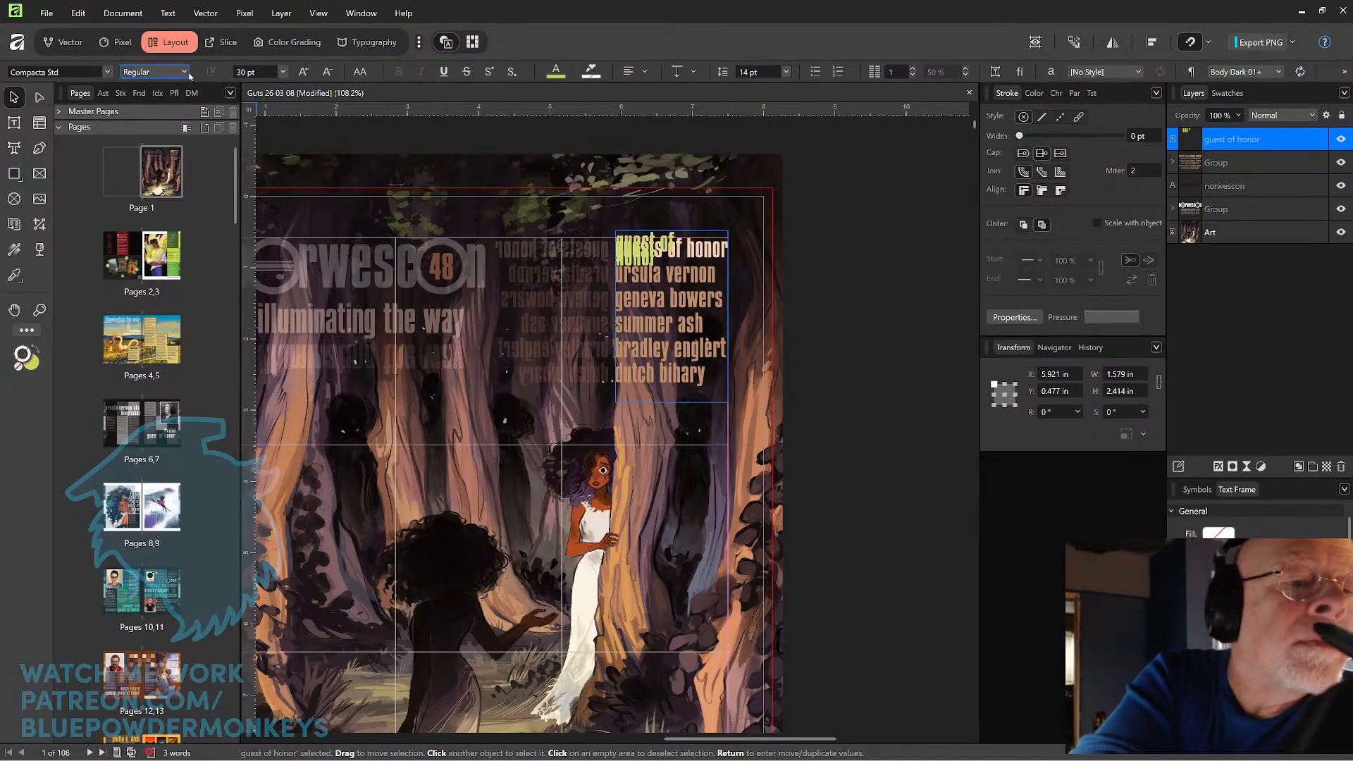
drag(671, 402, 671, 445)
drag(727, 337, 728, 339)
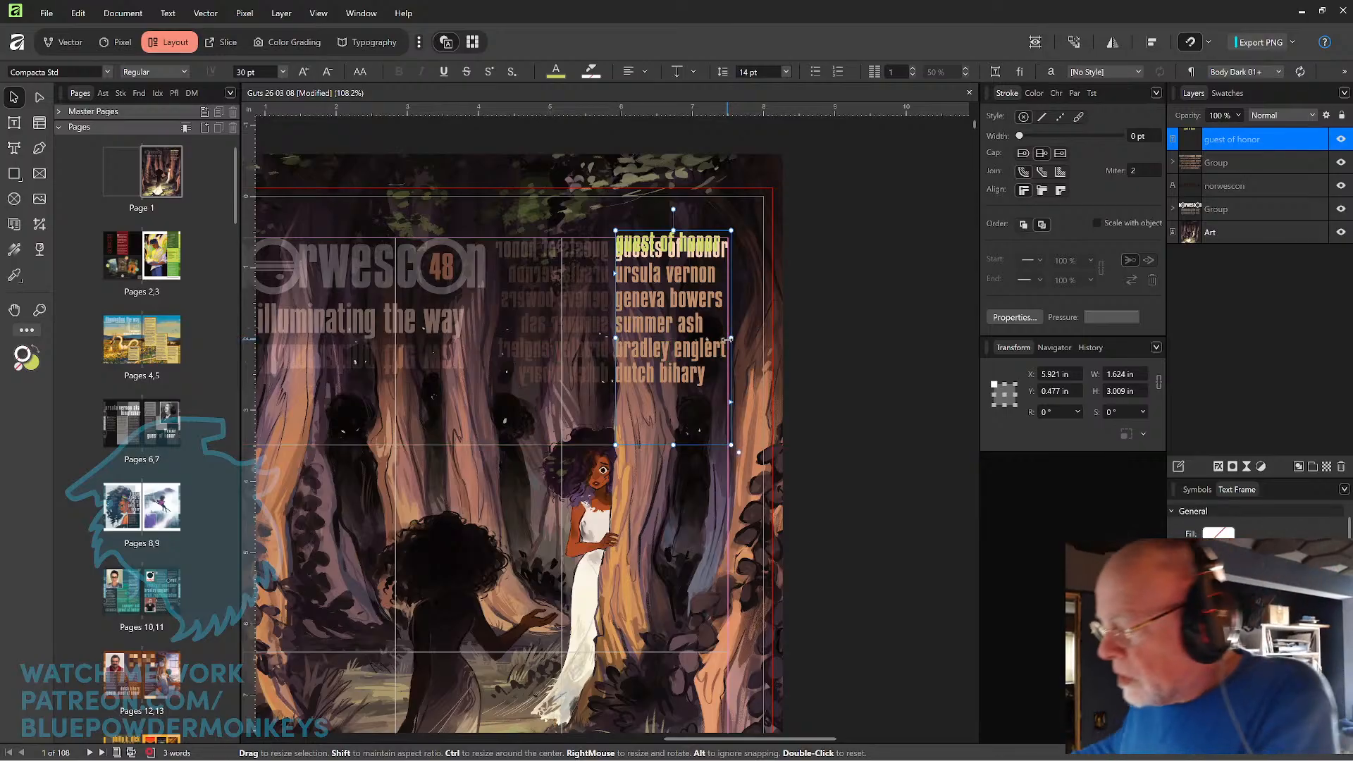
key(shift+Down)
key(Up)
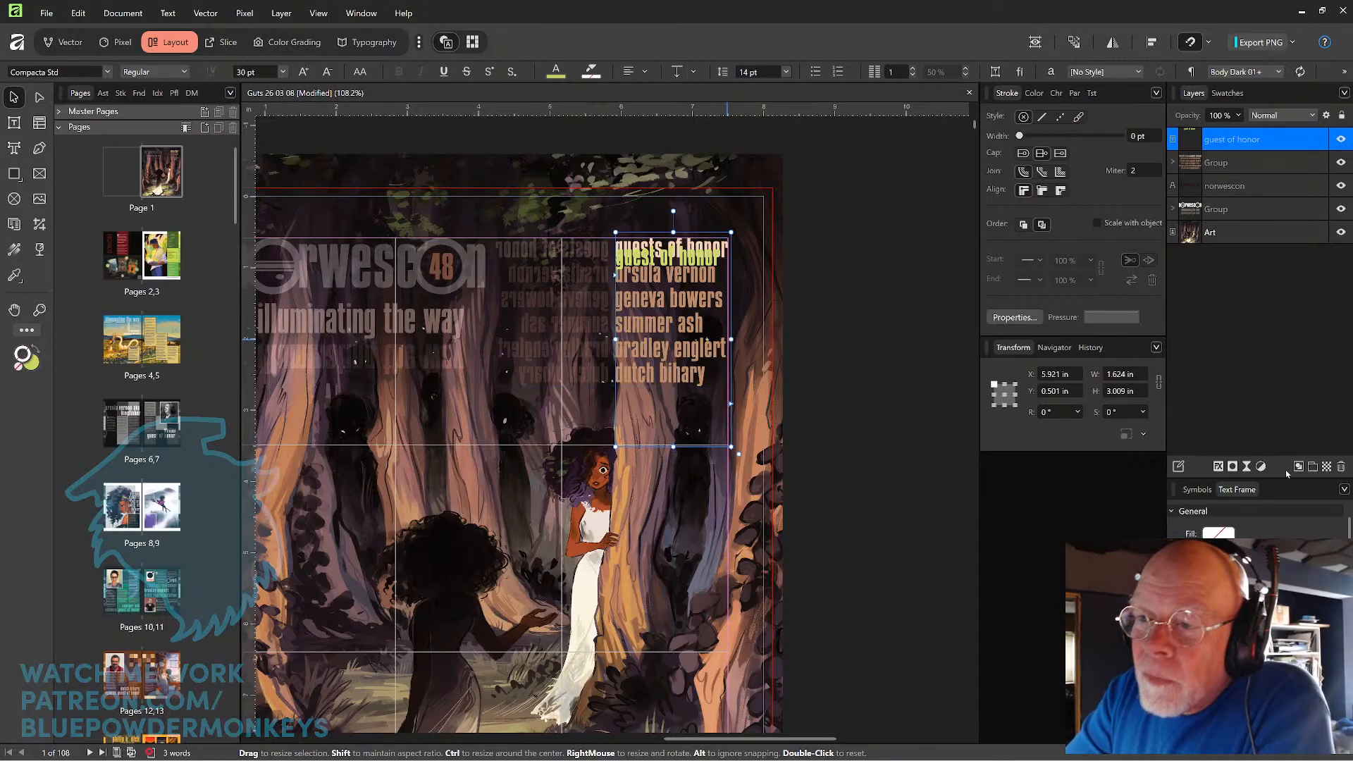
Turn off Align to Baseline Grid for the new text frame's paragraph.
click(1075, 97)
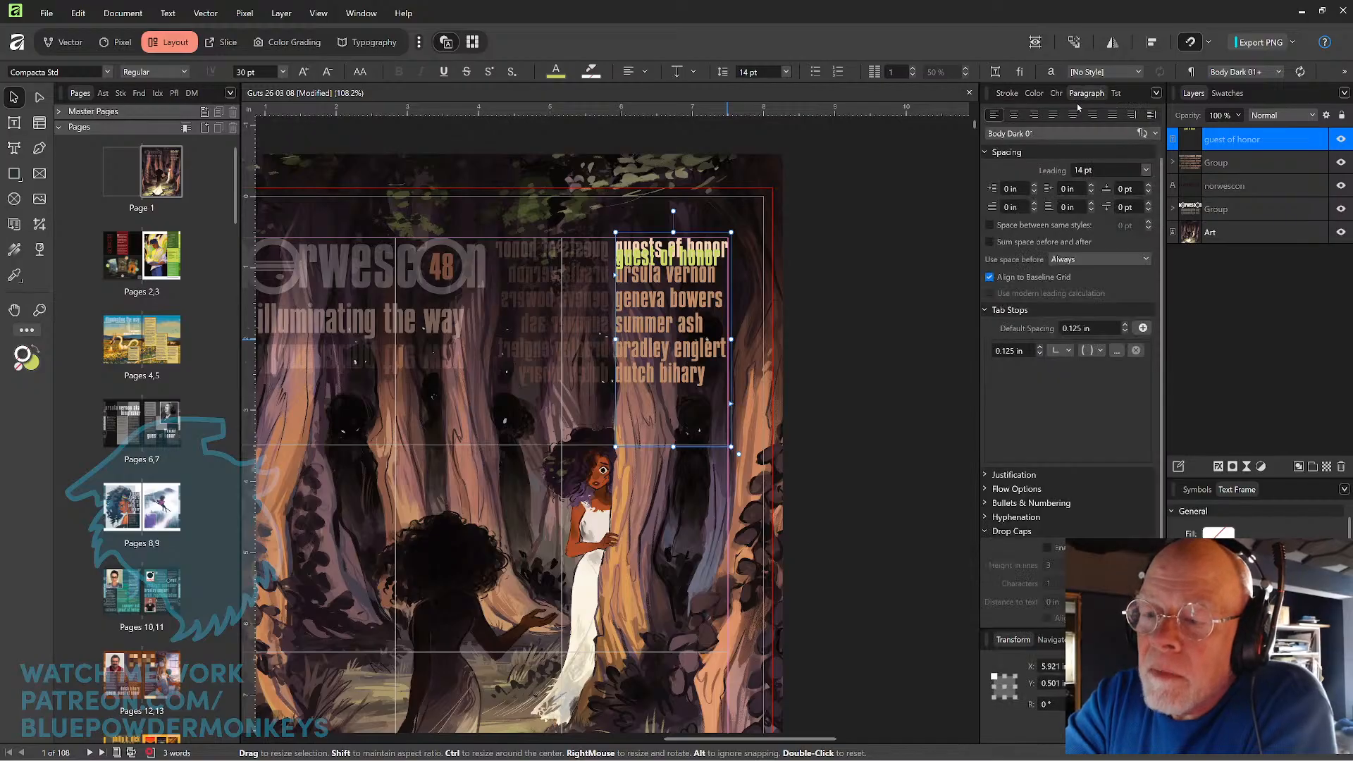
click(1117, 94)
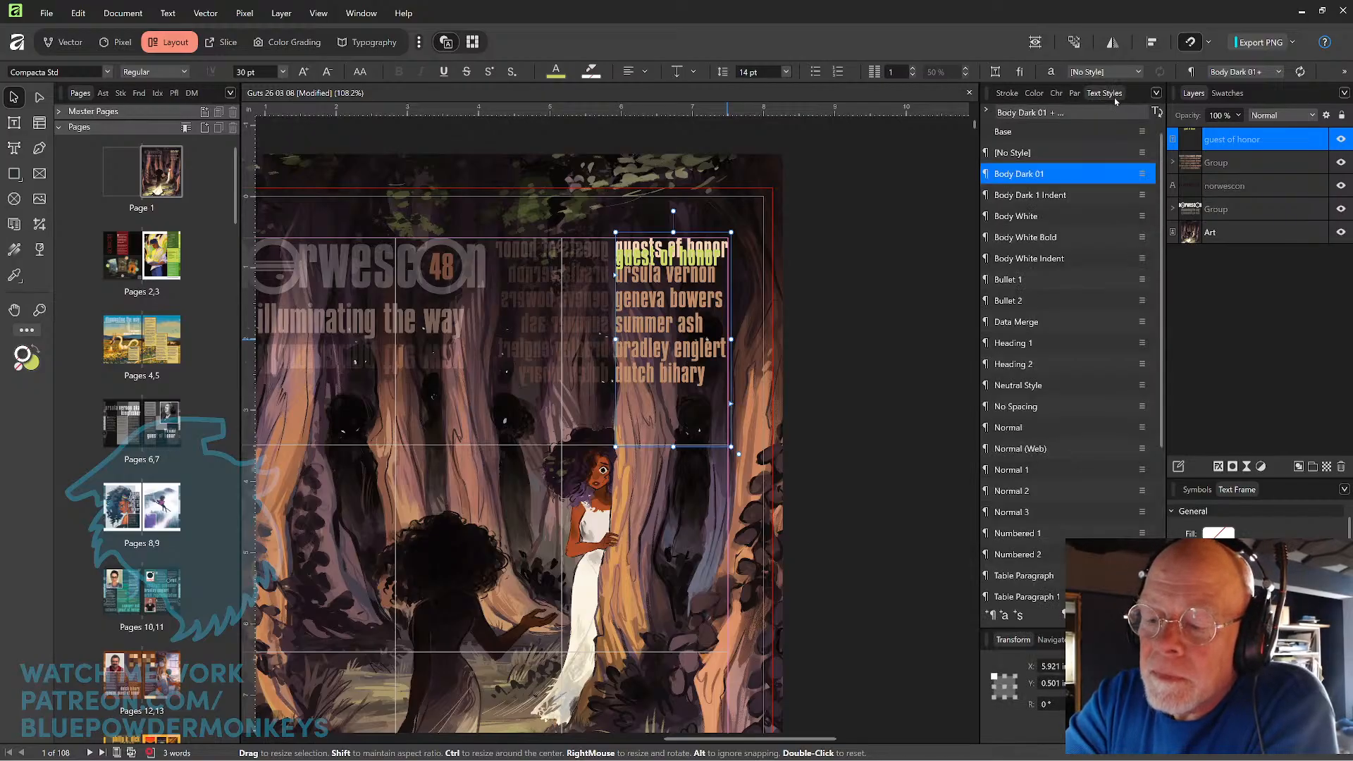
click(1076, 96)
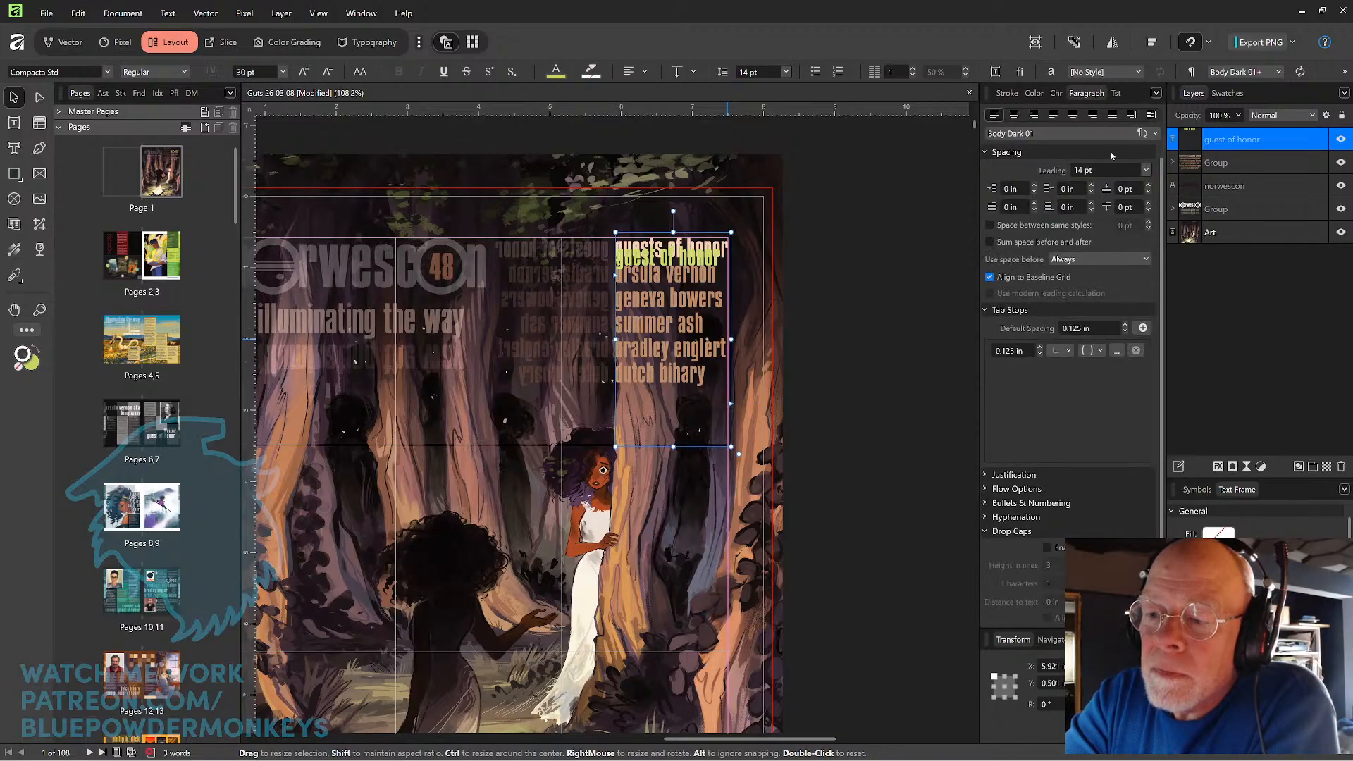
click(987, 276)
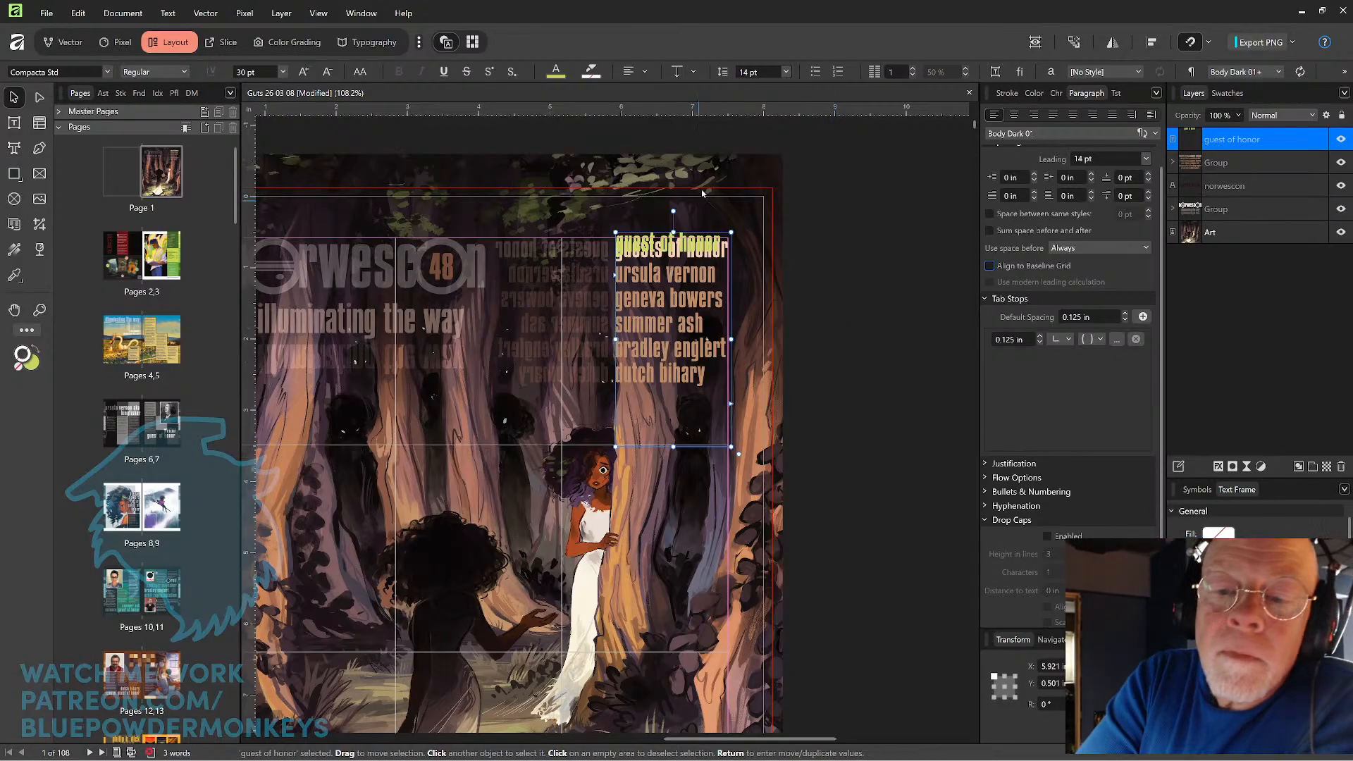
Align the new text over the original "guests of honor" heading, placing its frame at about X 5.91 in, Y 0.58 in.
click(788, 207)
click(707, 237)
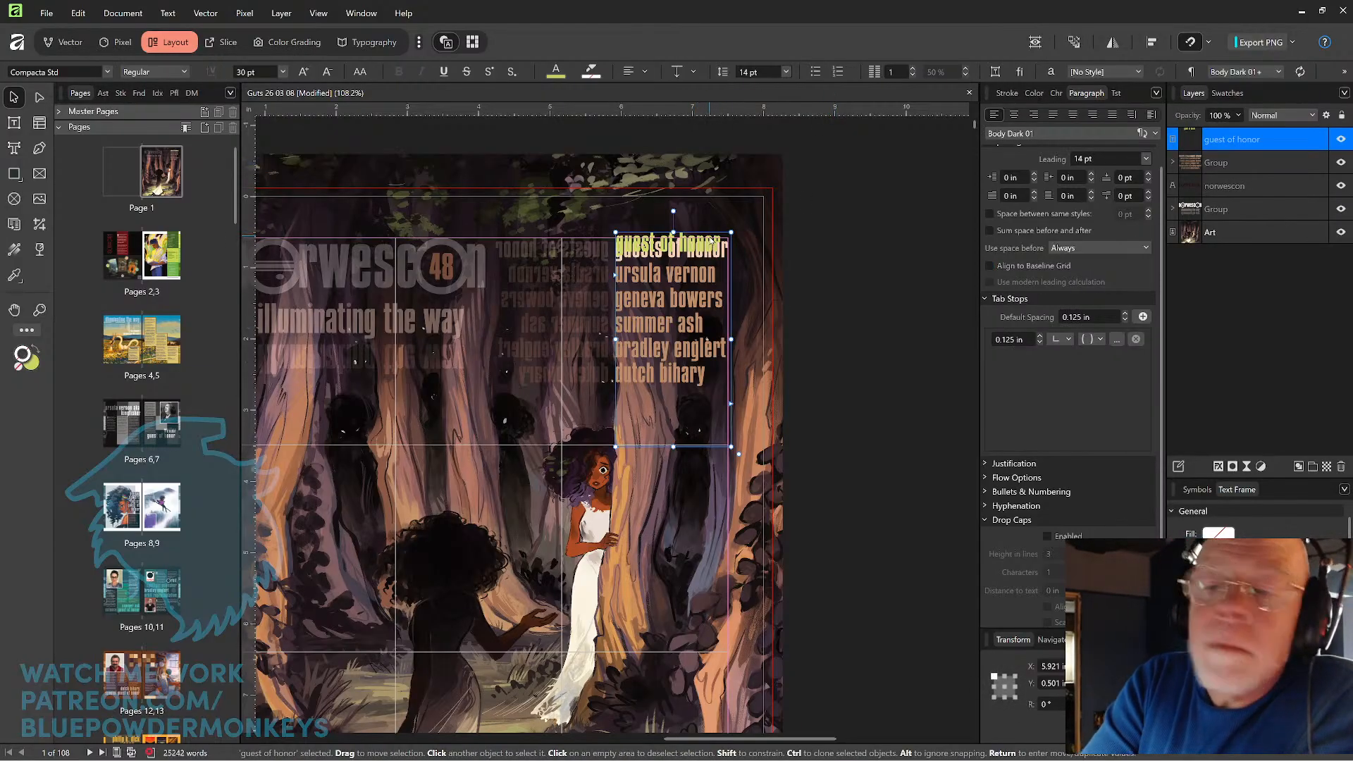
drag(711, 240, 710, 241)
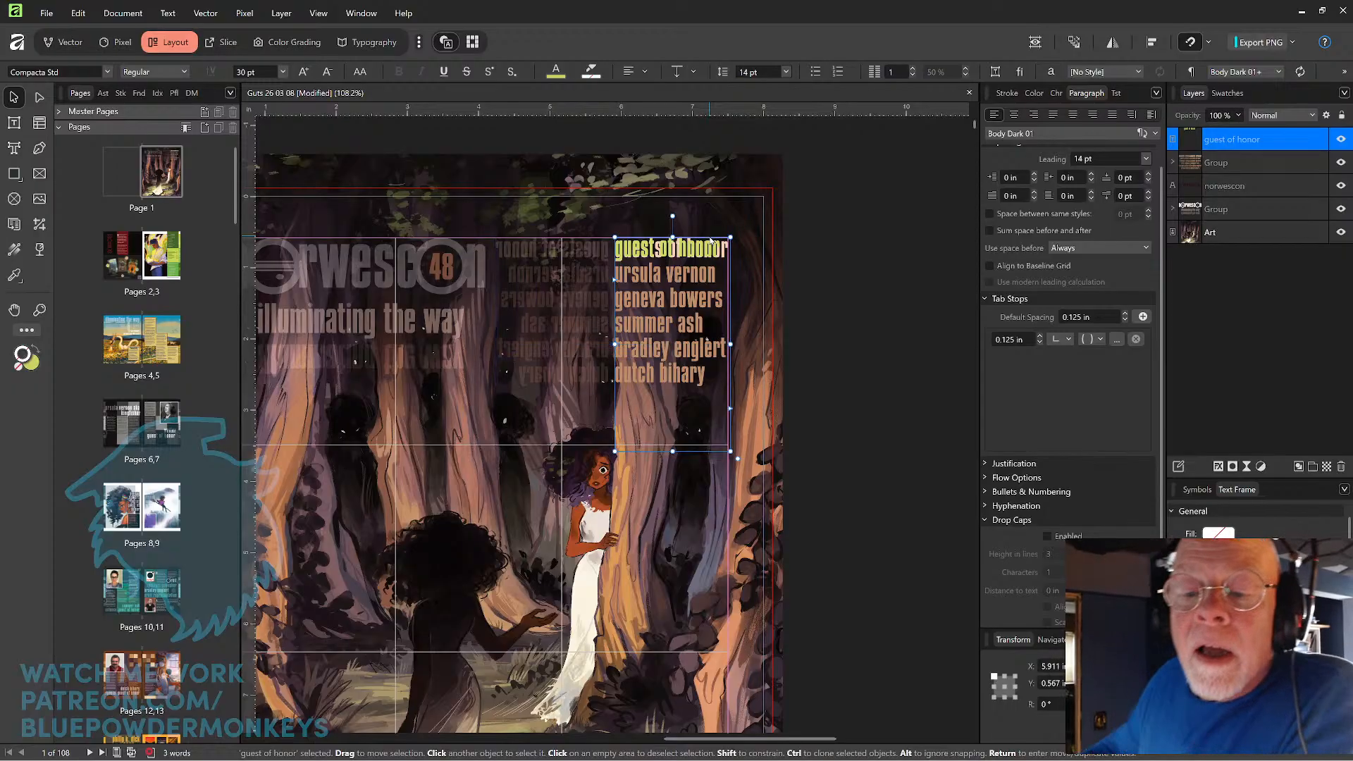
scroll(710, 241, up, 5)
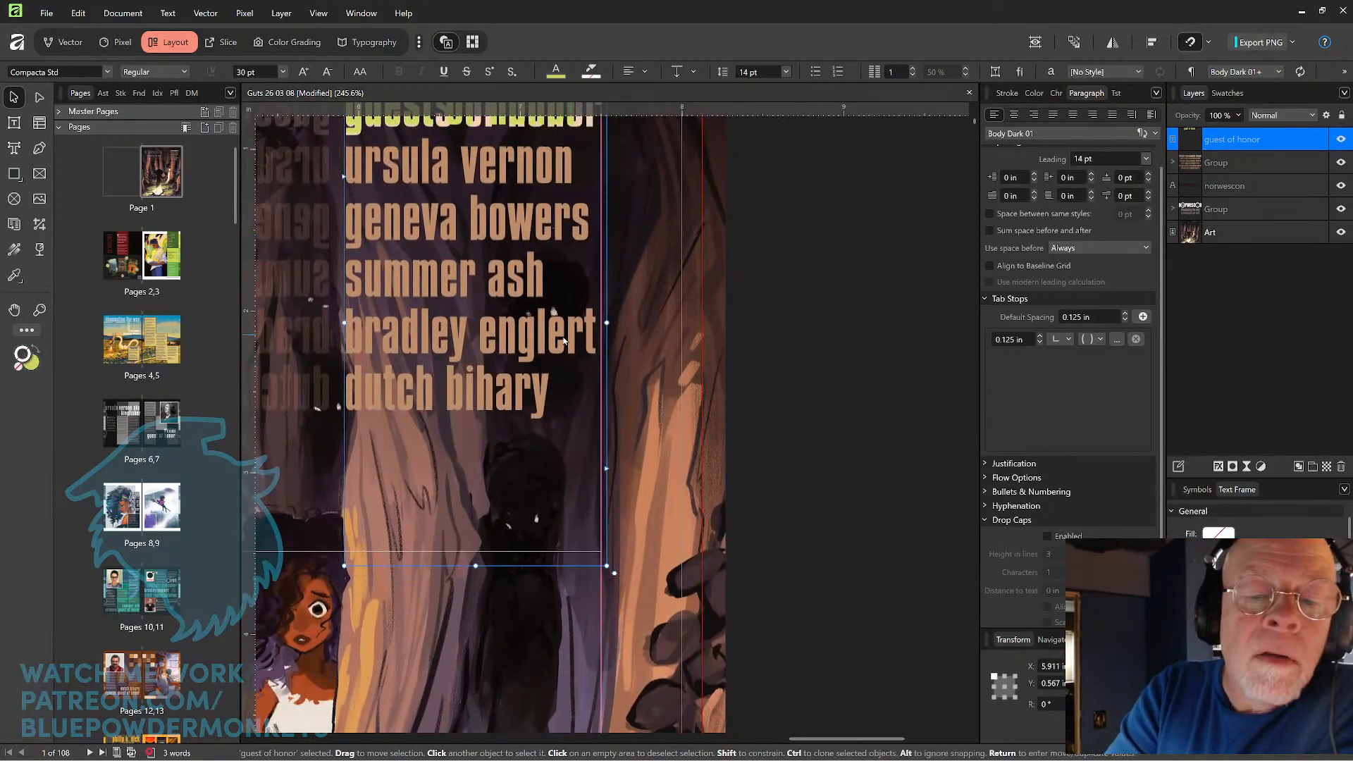
drag(563, 341, 748, 521)
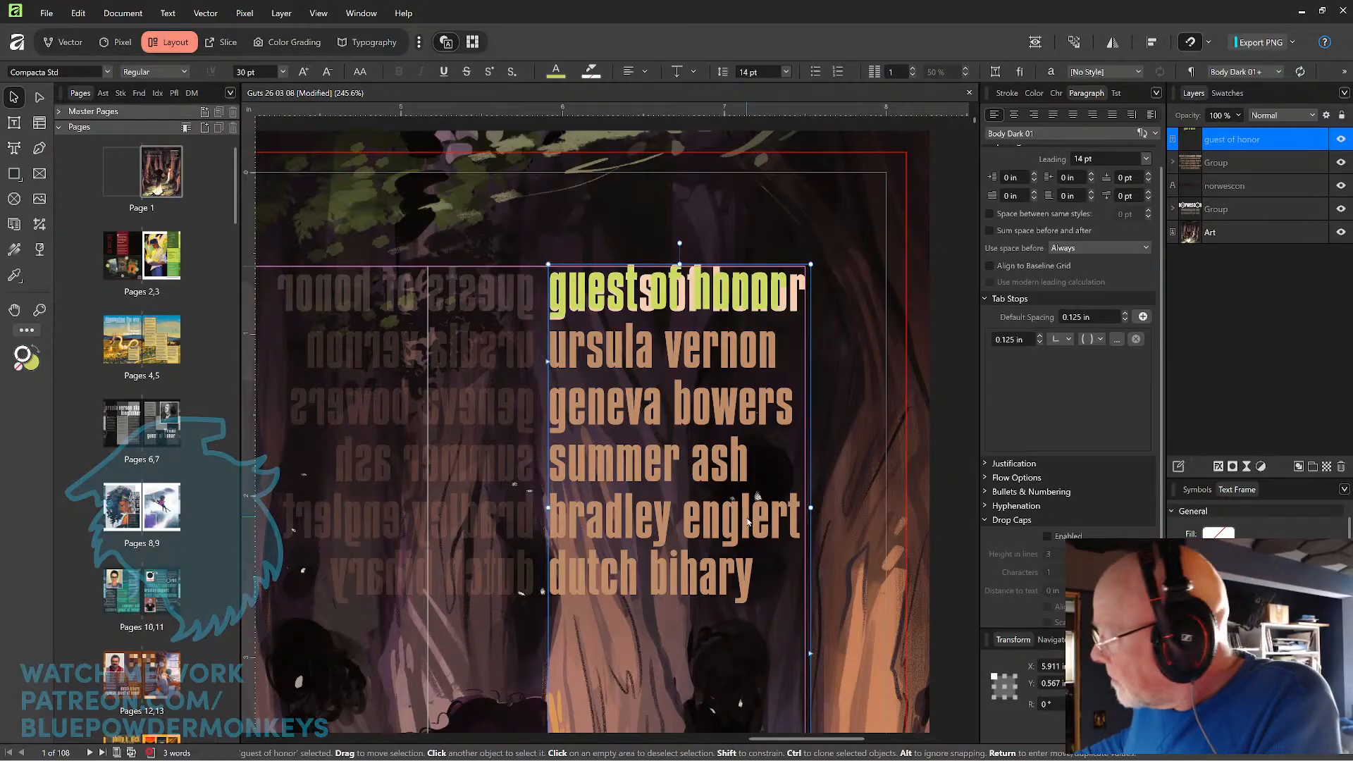
key(Down)
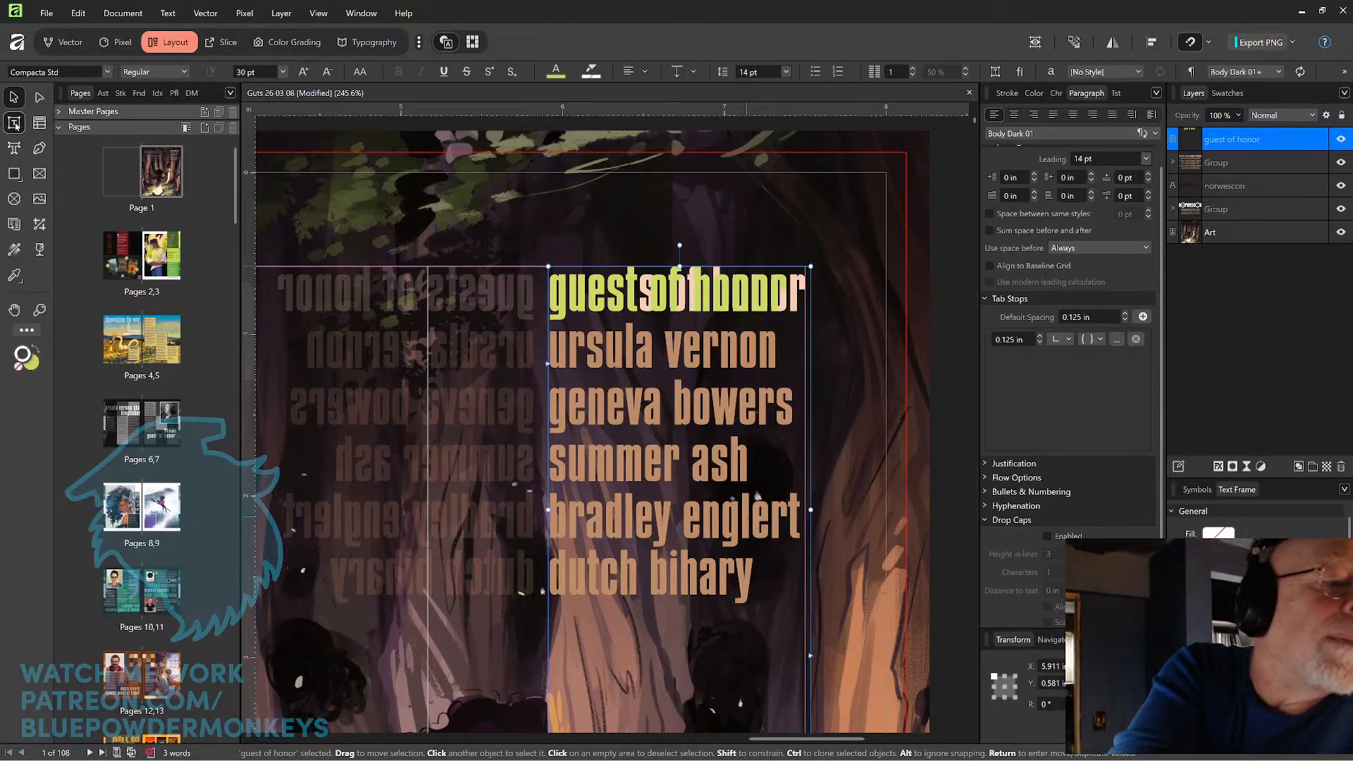
Try looser tracking on the new heading text and revert it.
key(t)
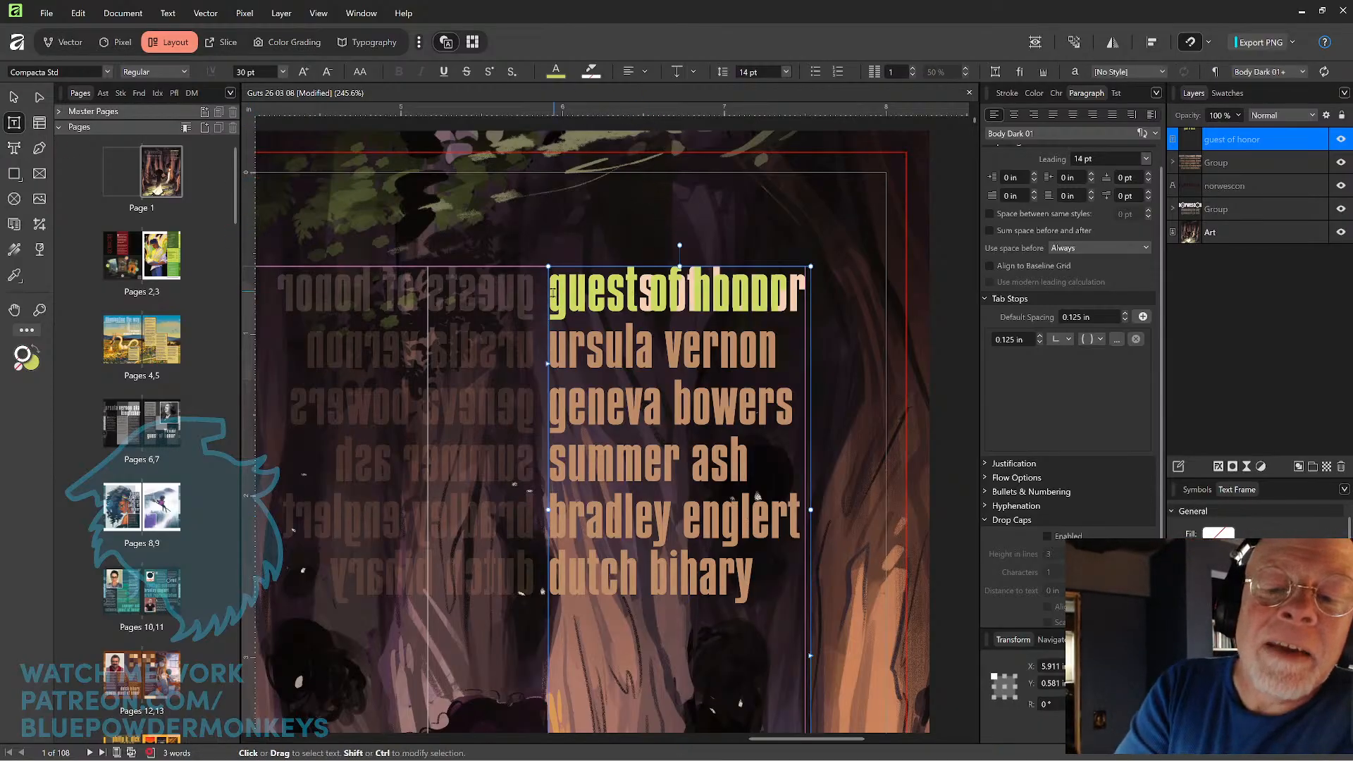
drag(550, 299, 818, 307)
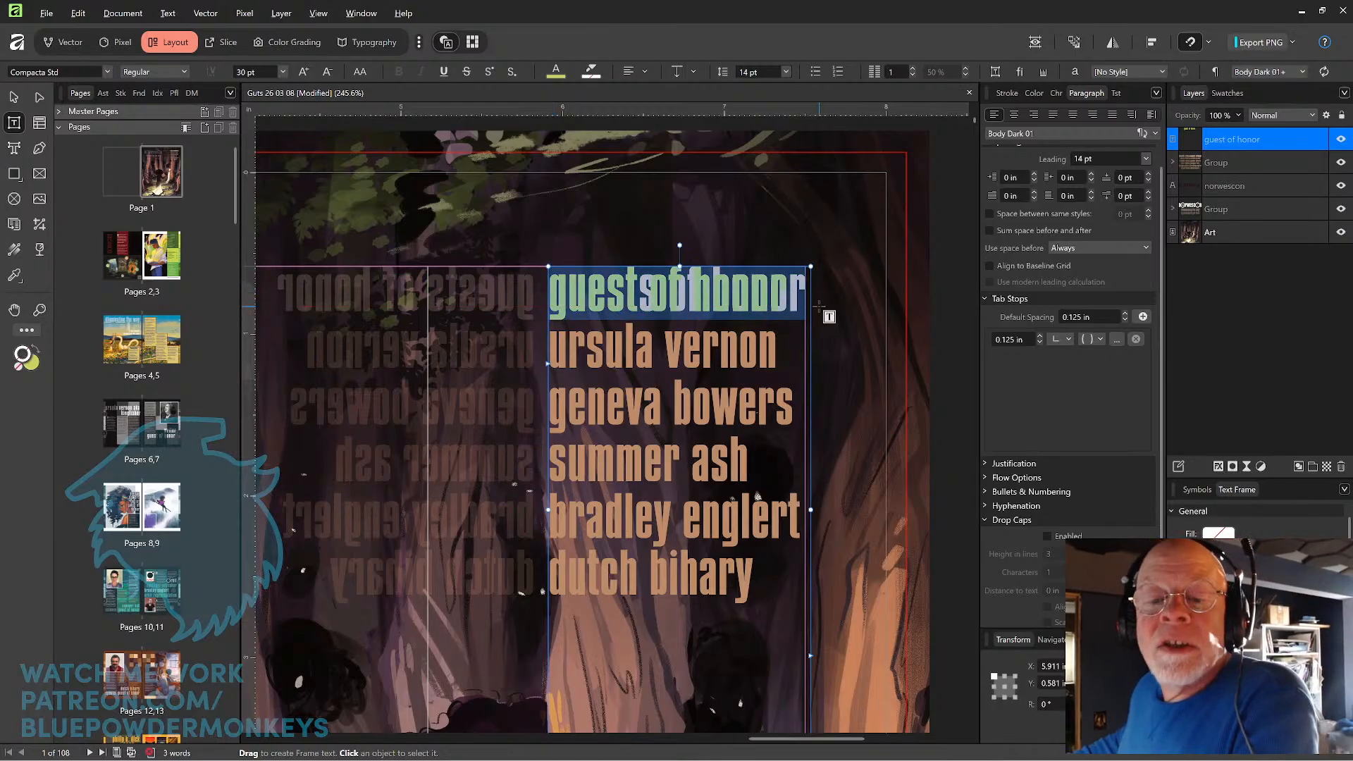
key(alt+Right)
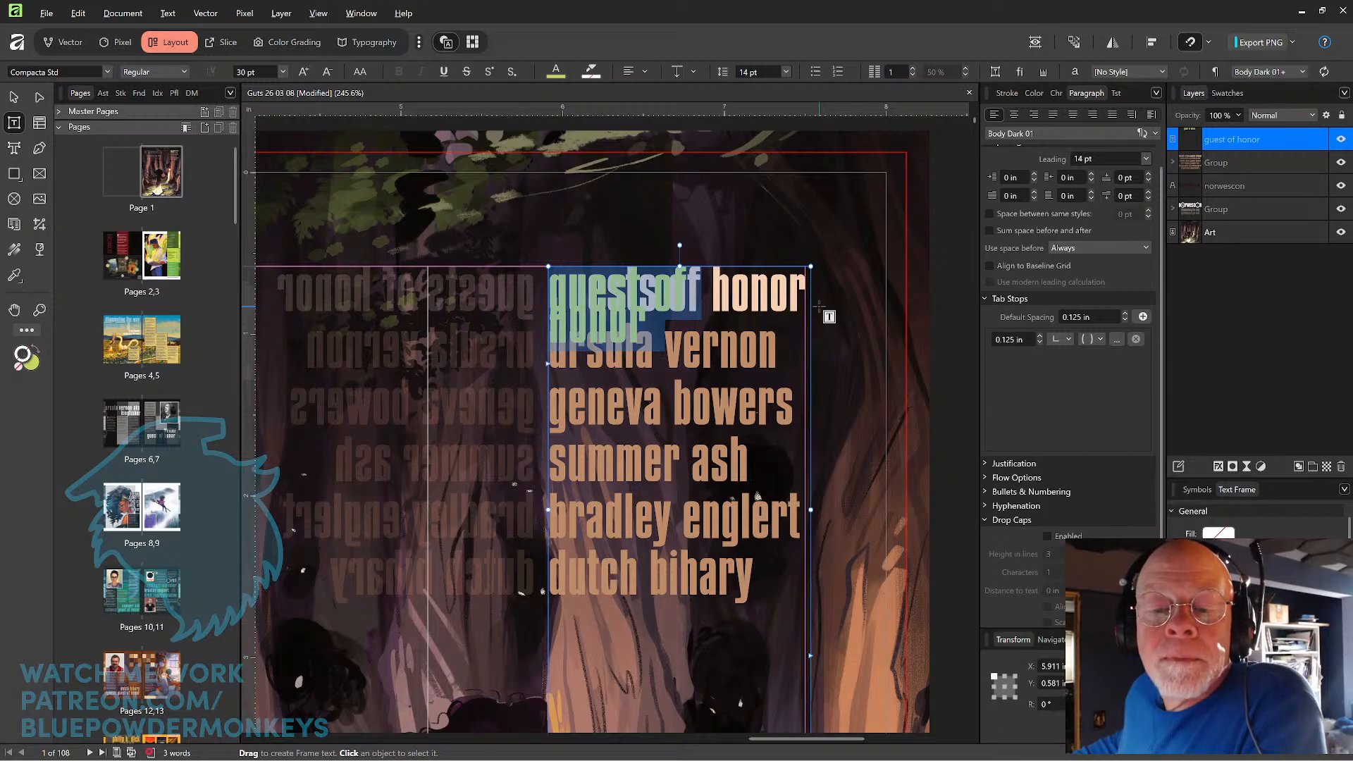
key(alt+Left)
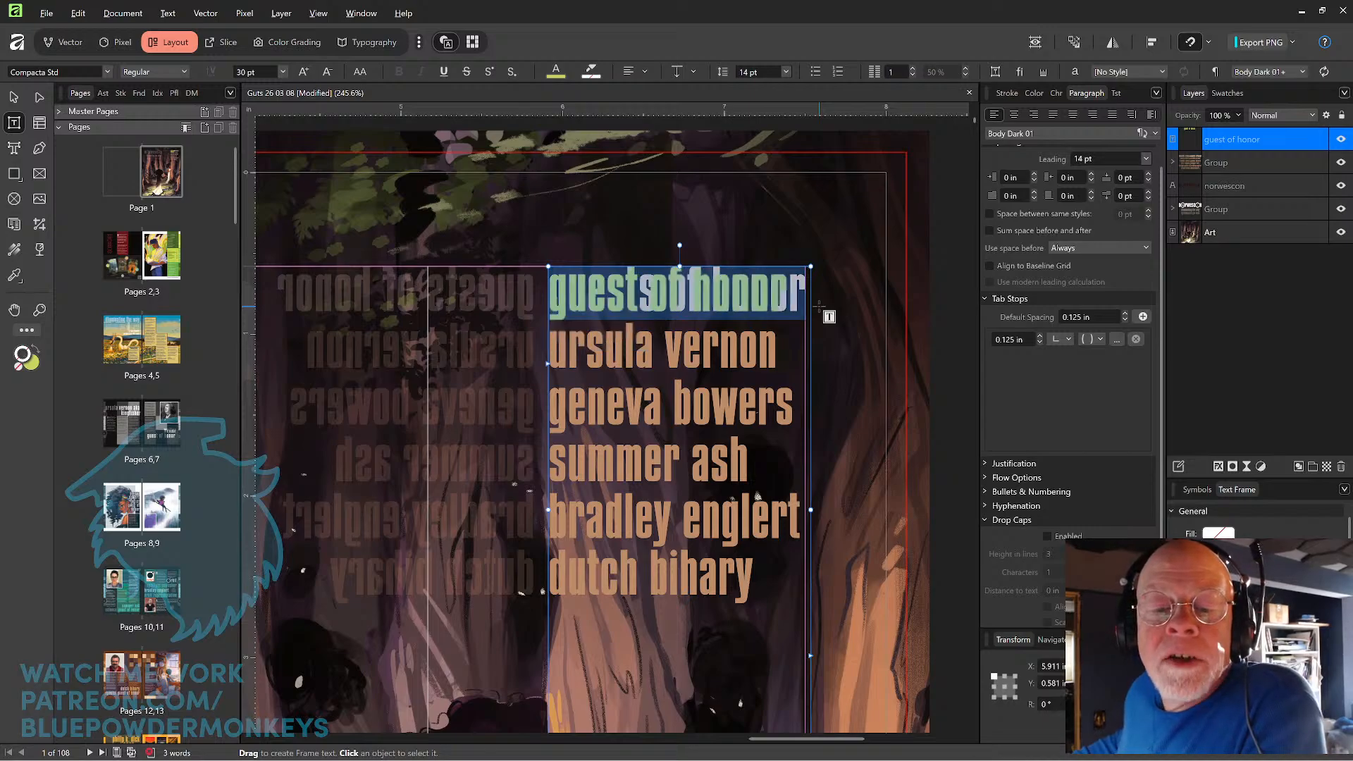
Correct the new heading to read "guests of honor" and widen its text frame until it fits on one line.
click(818, 307)
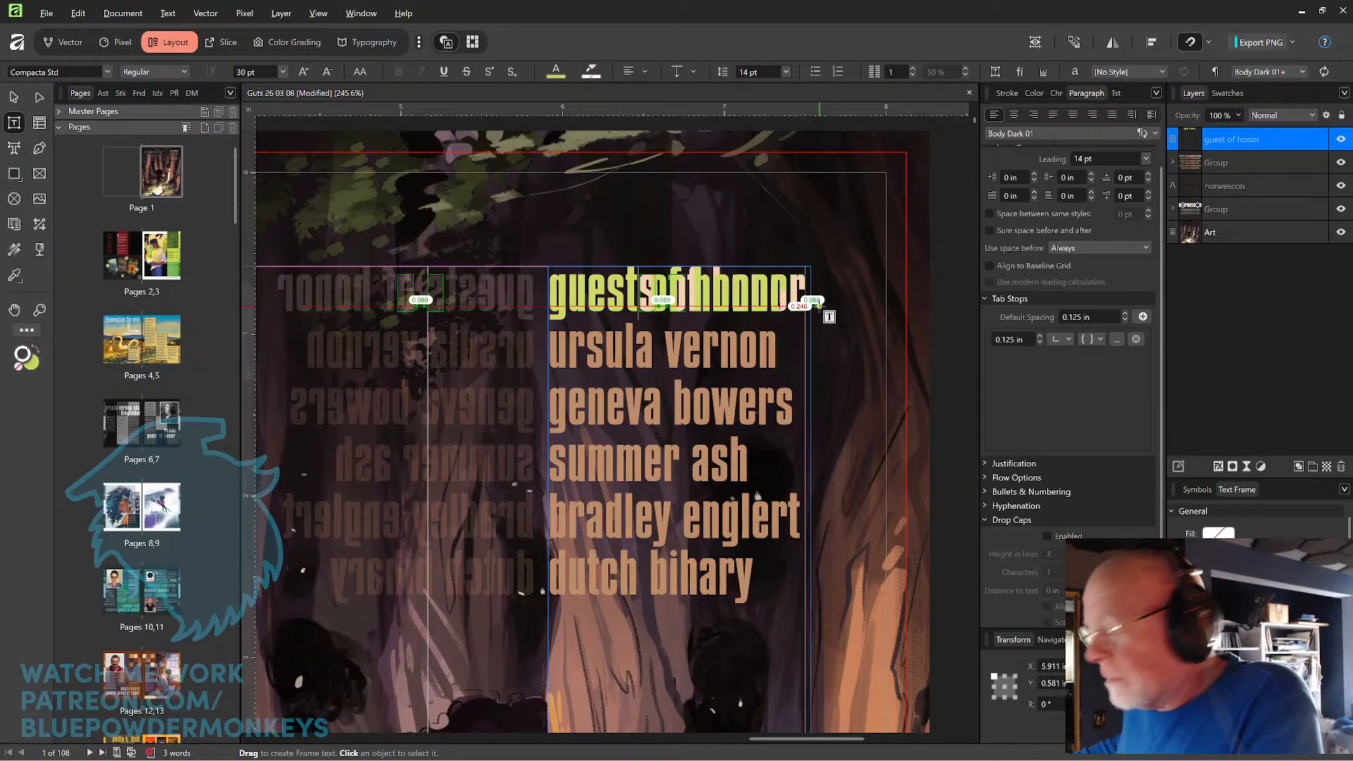
text(s)
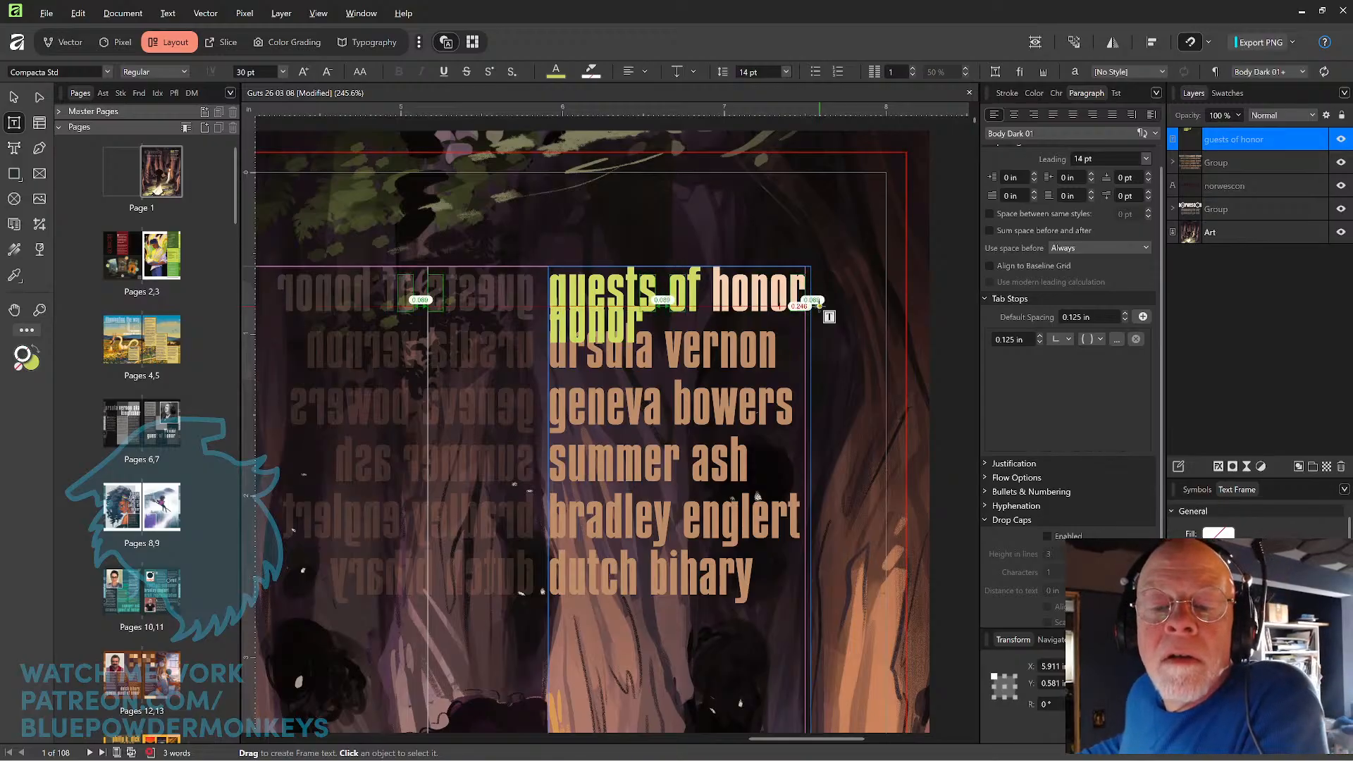
key(BackSpace)
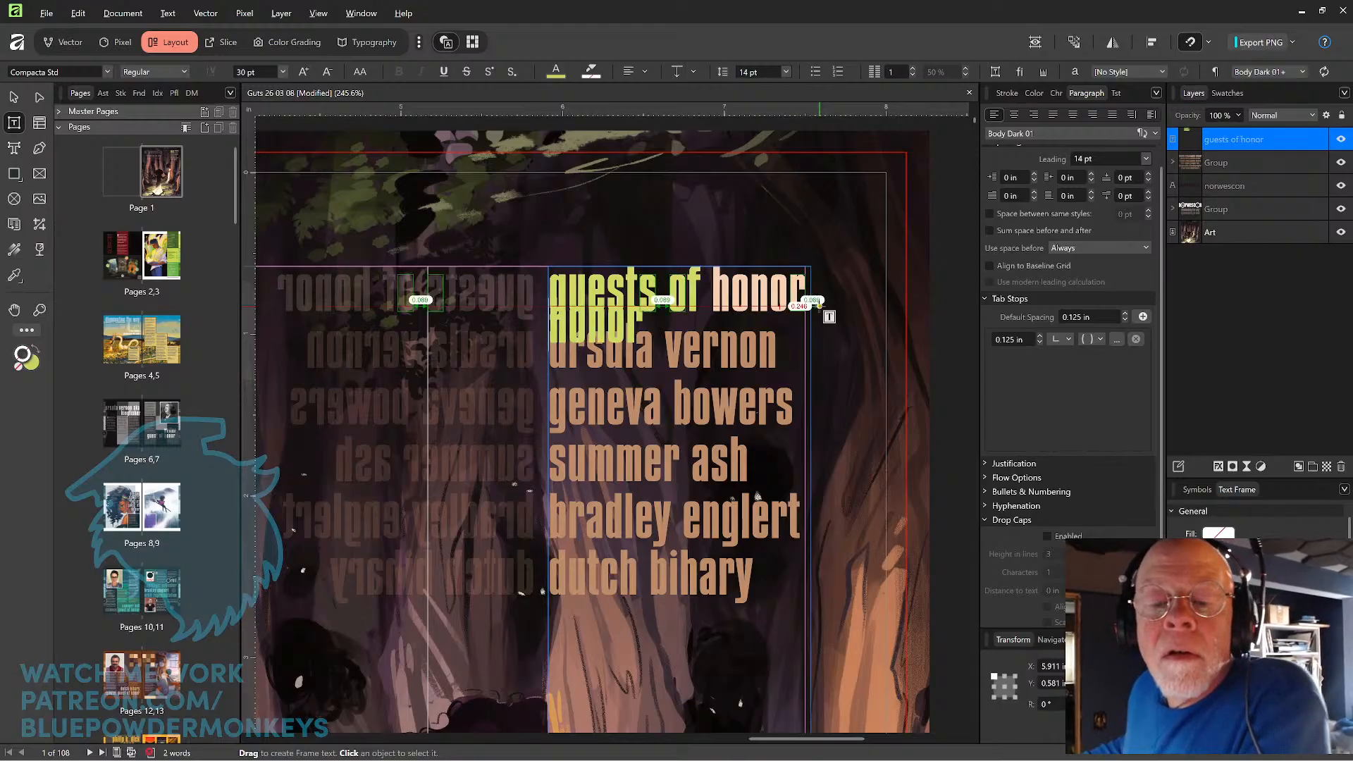
key(Escape)
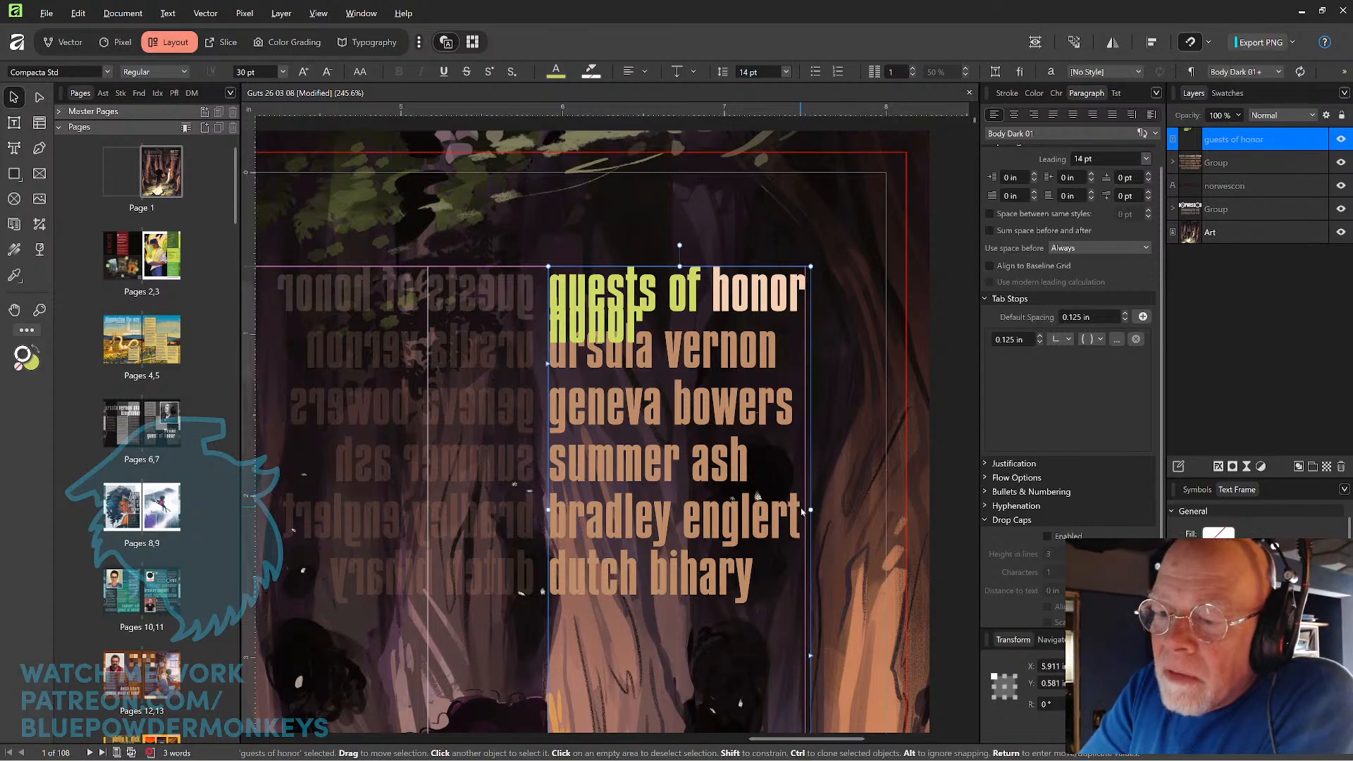
drag(810, 510, 828, 508)
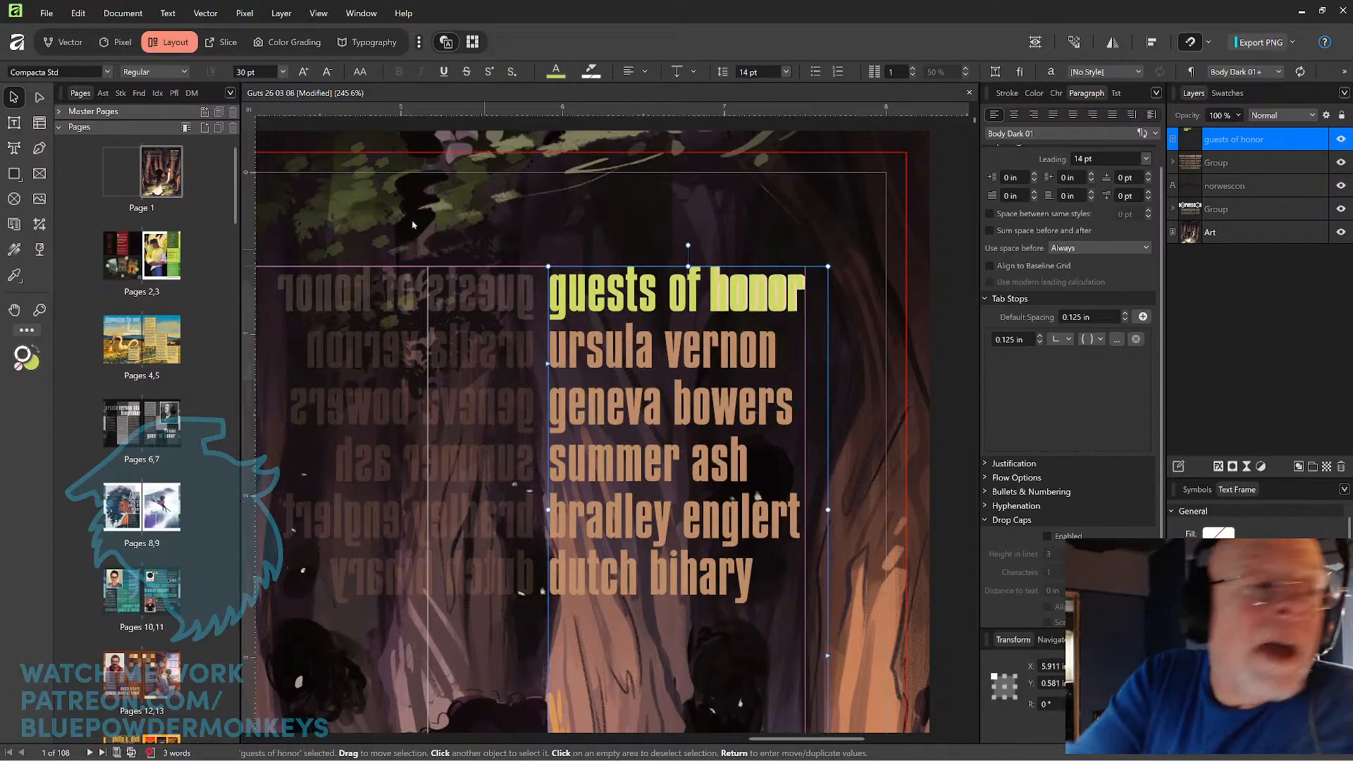
Kern the space before "honor" so the word lines up with the original heading underneath.
click(20, 122)
click(710, 291)
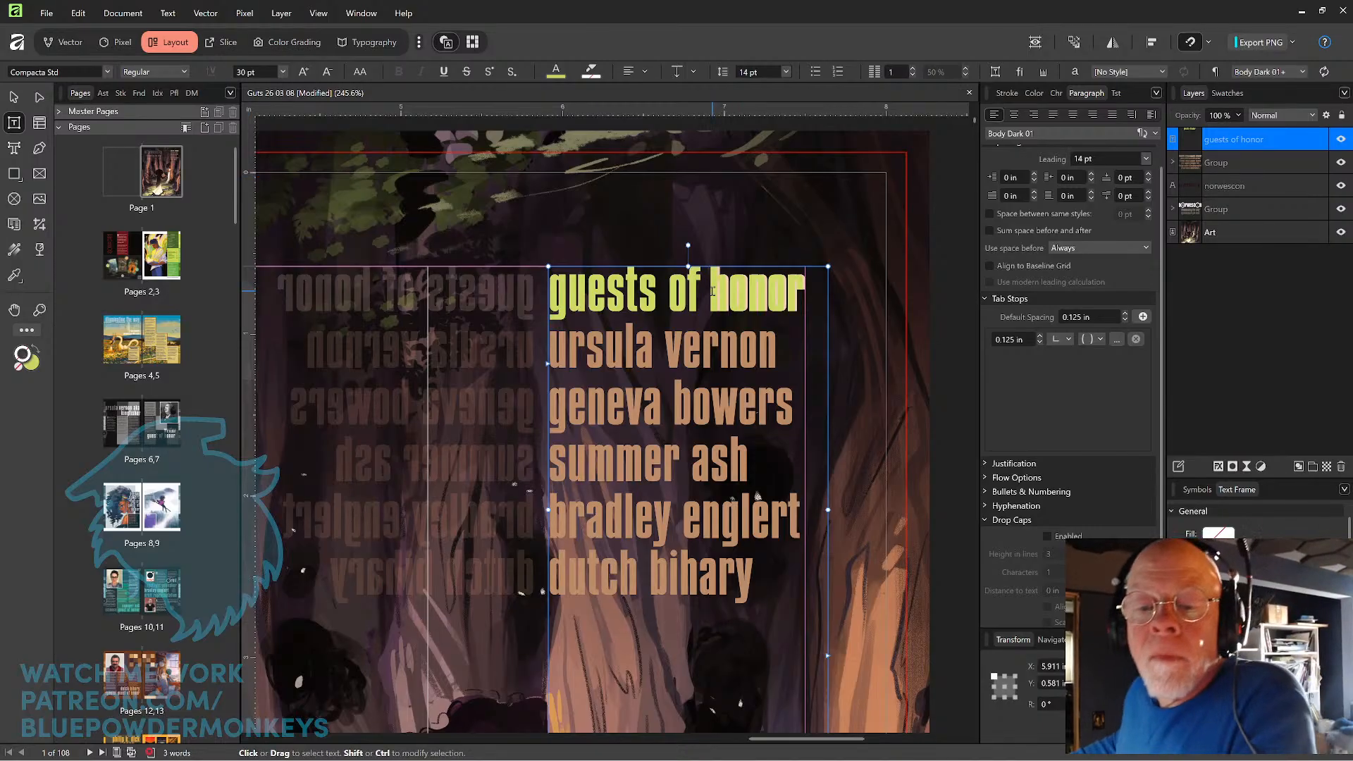
double_click(711, 291)
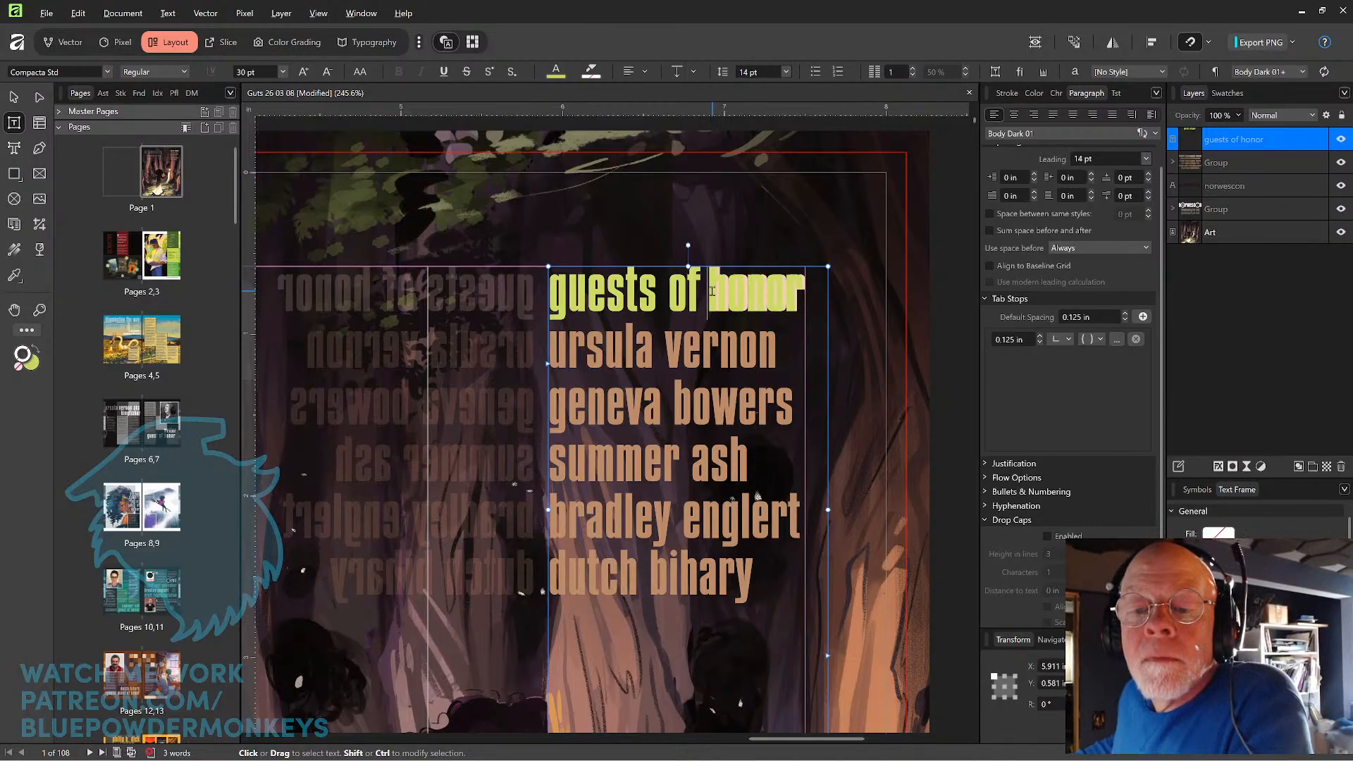
click(712, 291)
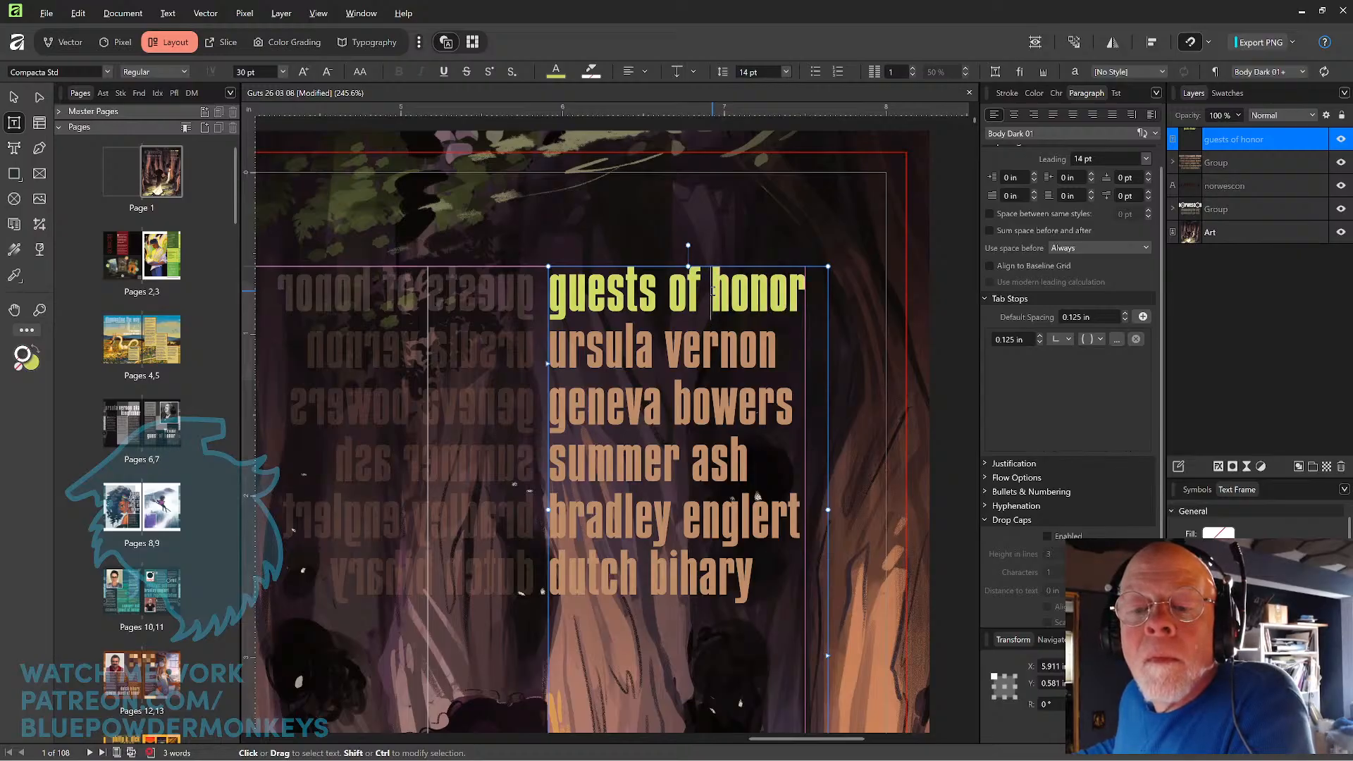
Add the first guest's name in lowercase on a new line below the heading, aligned with the original.
key(End)
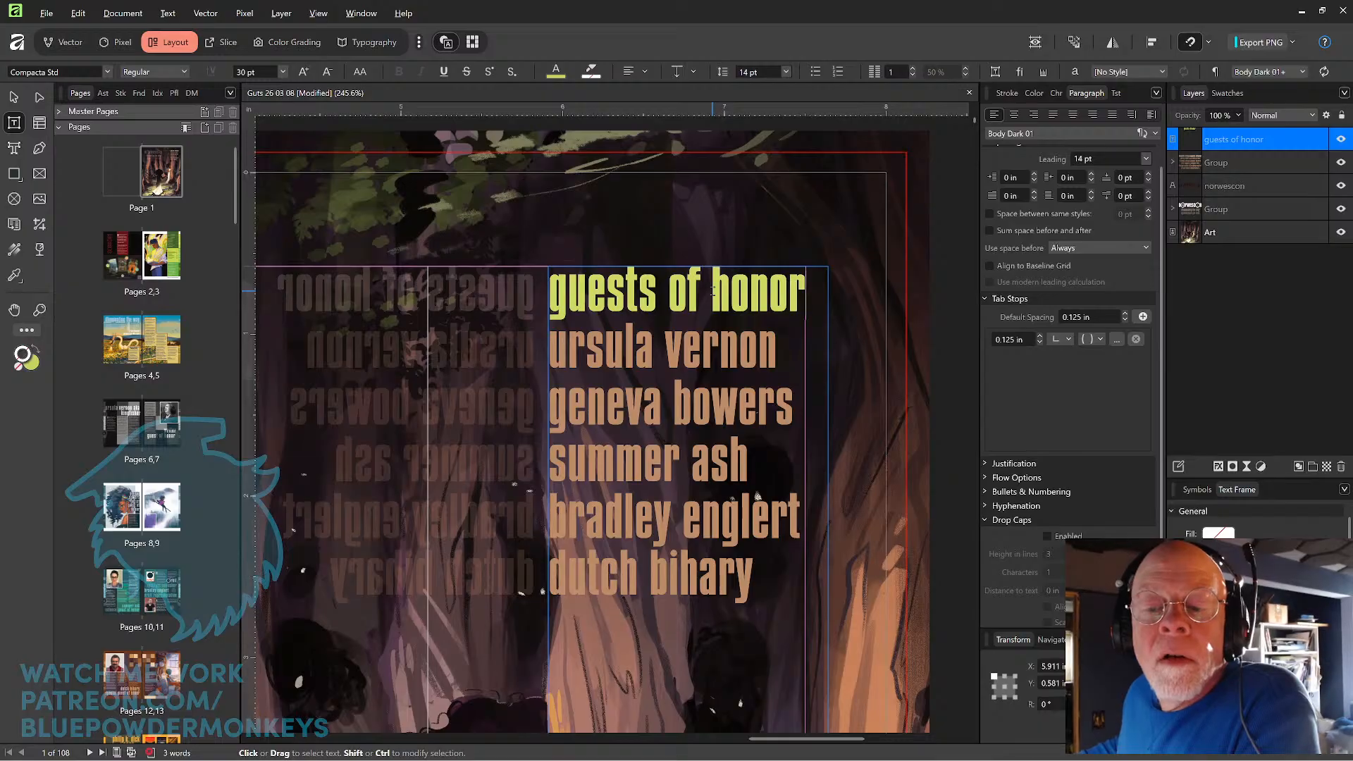
key(Return)
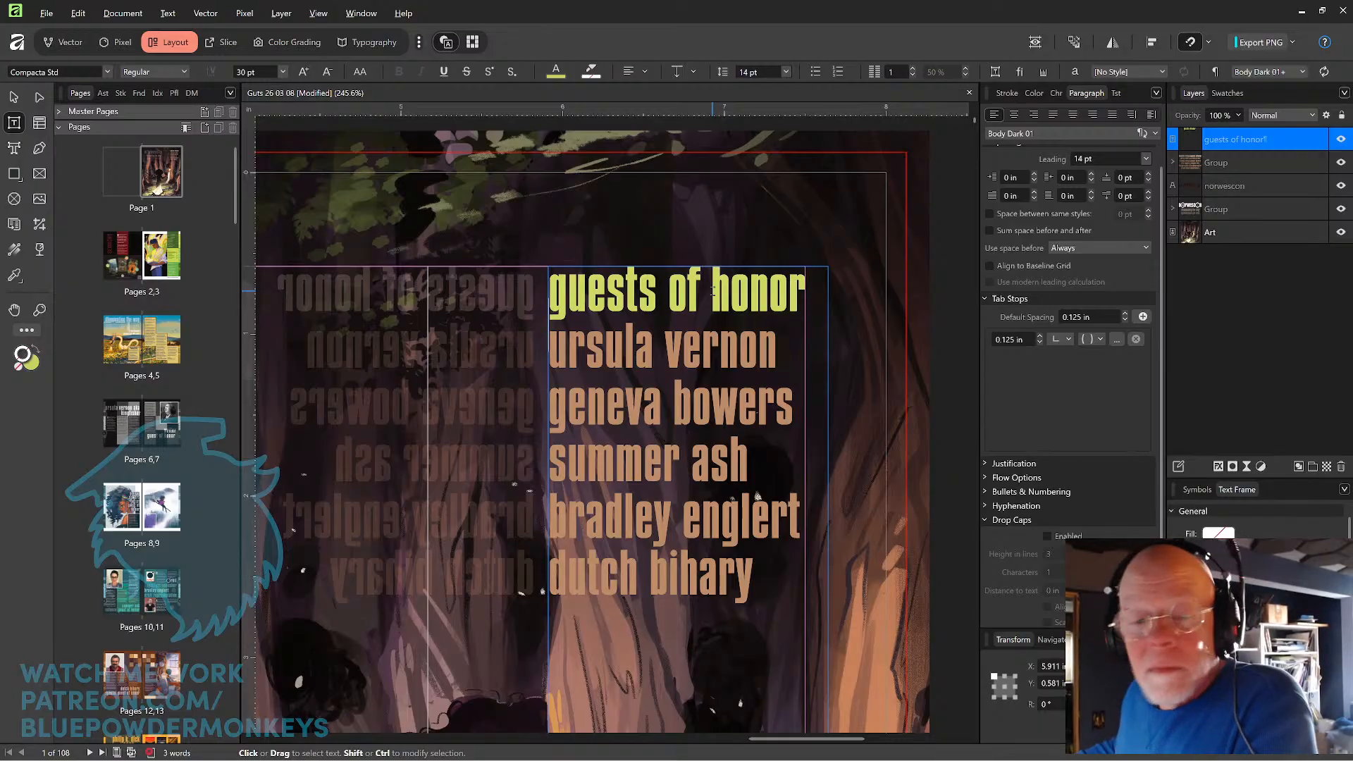
text(ursula vernon)
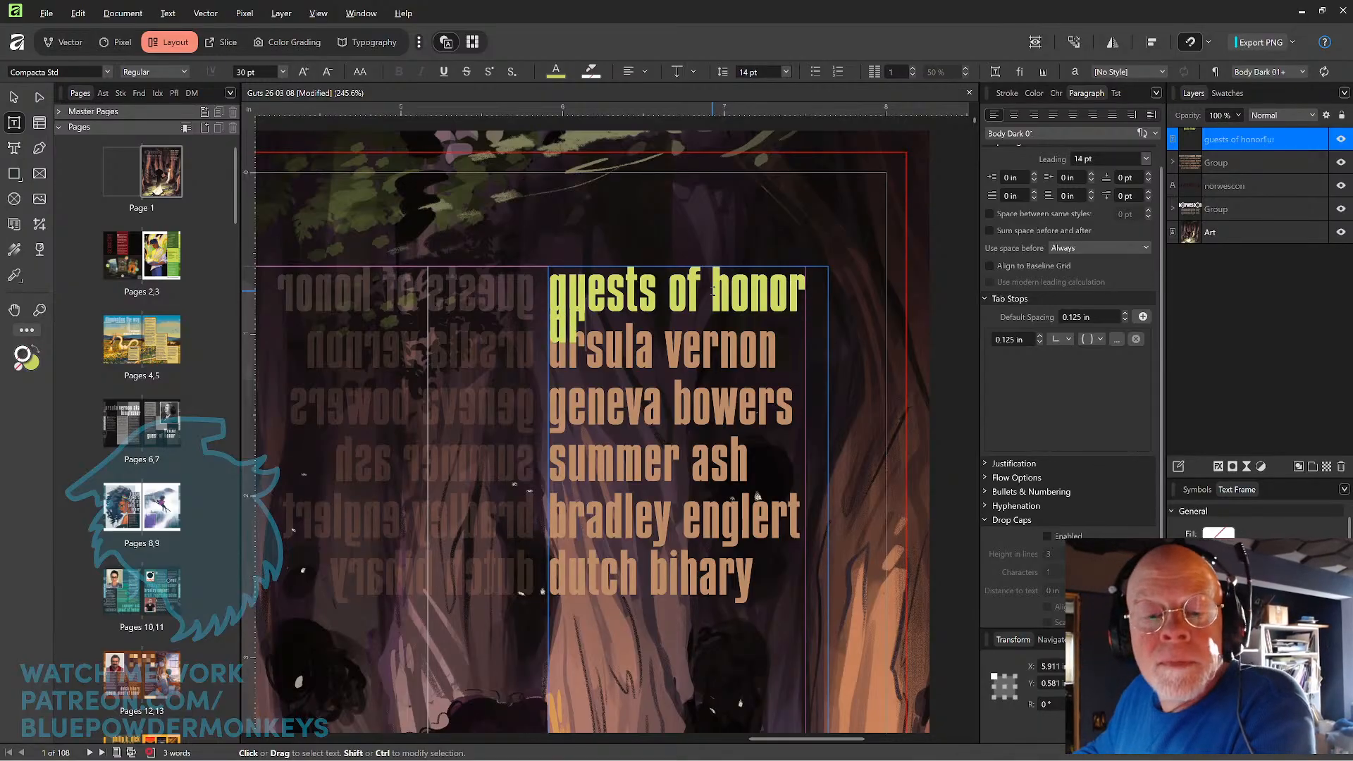
key(BackSpace)
key(BackSpace)
key(BackSpace)
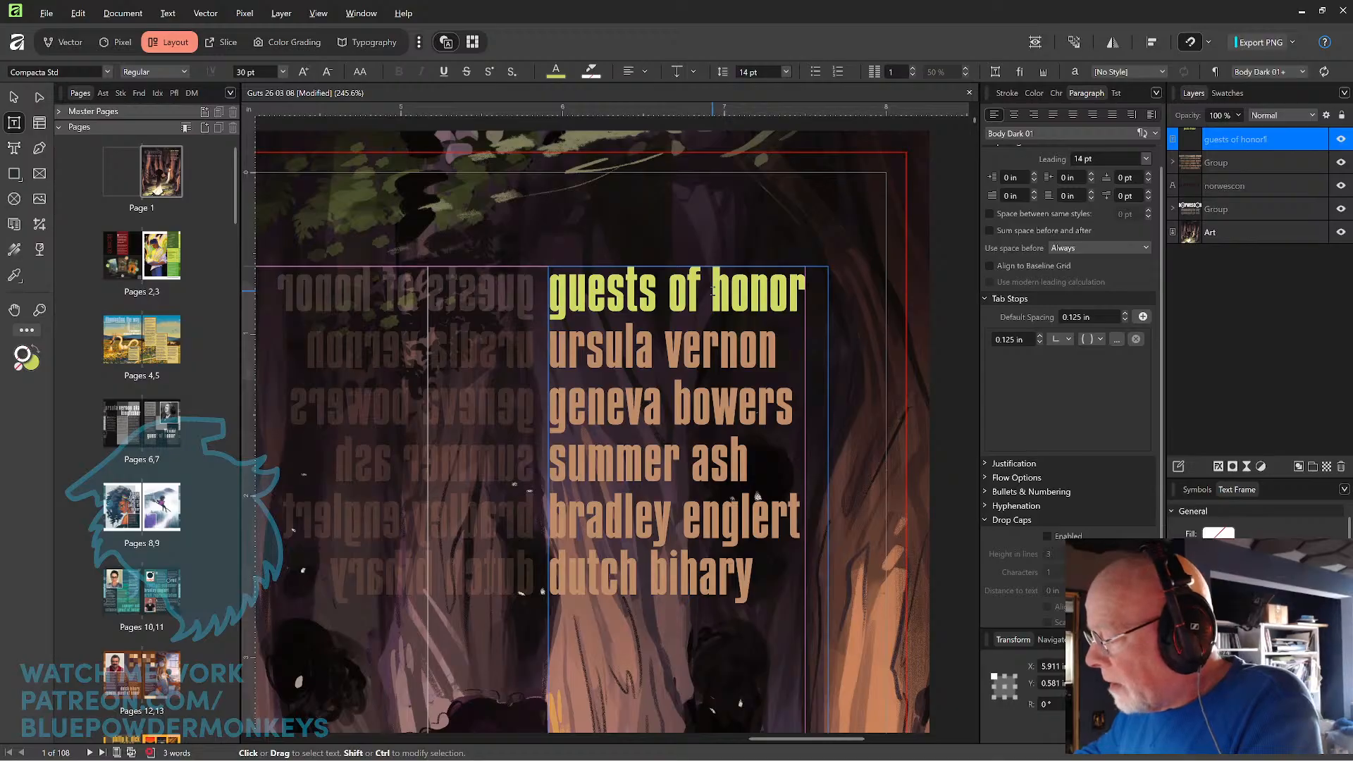
text(urs)
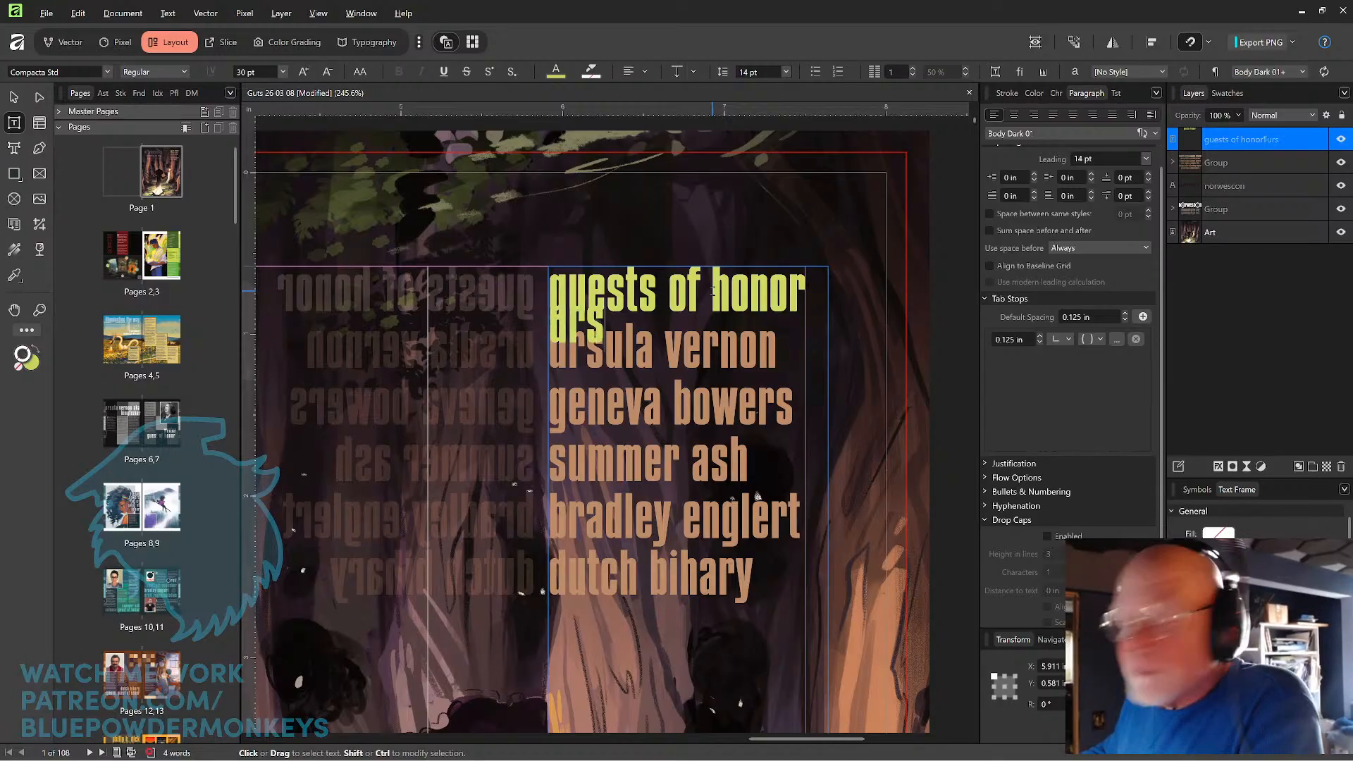
text(ula ve)
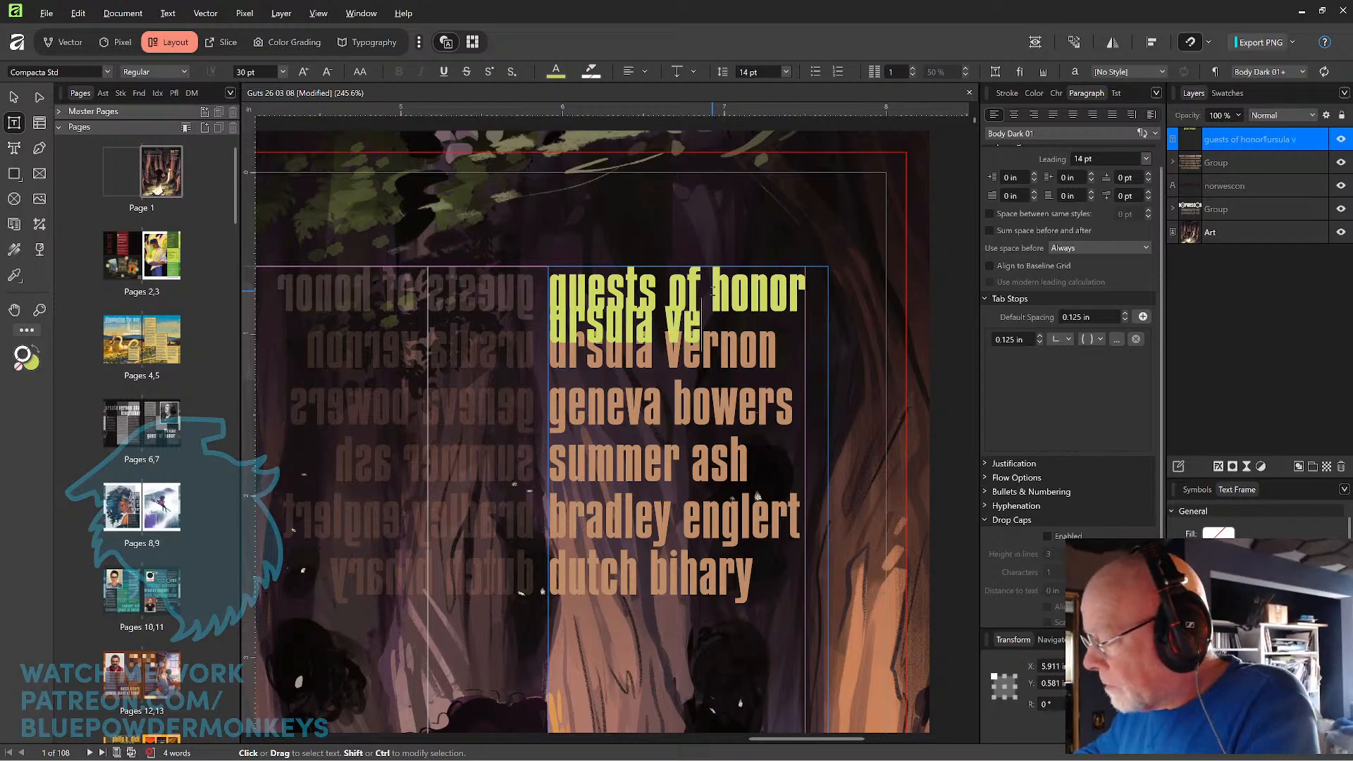
text(rnon)
key(Left)
key(Left)
key(Left)
key(Left)
key(Left)
key(Left)
key(Left)
key(Left)
key(Left)
key(Left)
key(Left)
key(Left)
key(Left)
key(Left)
key(Left)
key(Left)
key(Left)
key(Left)
key(Left)
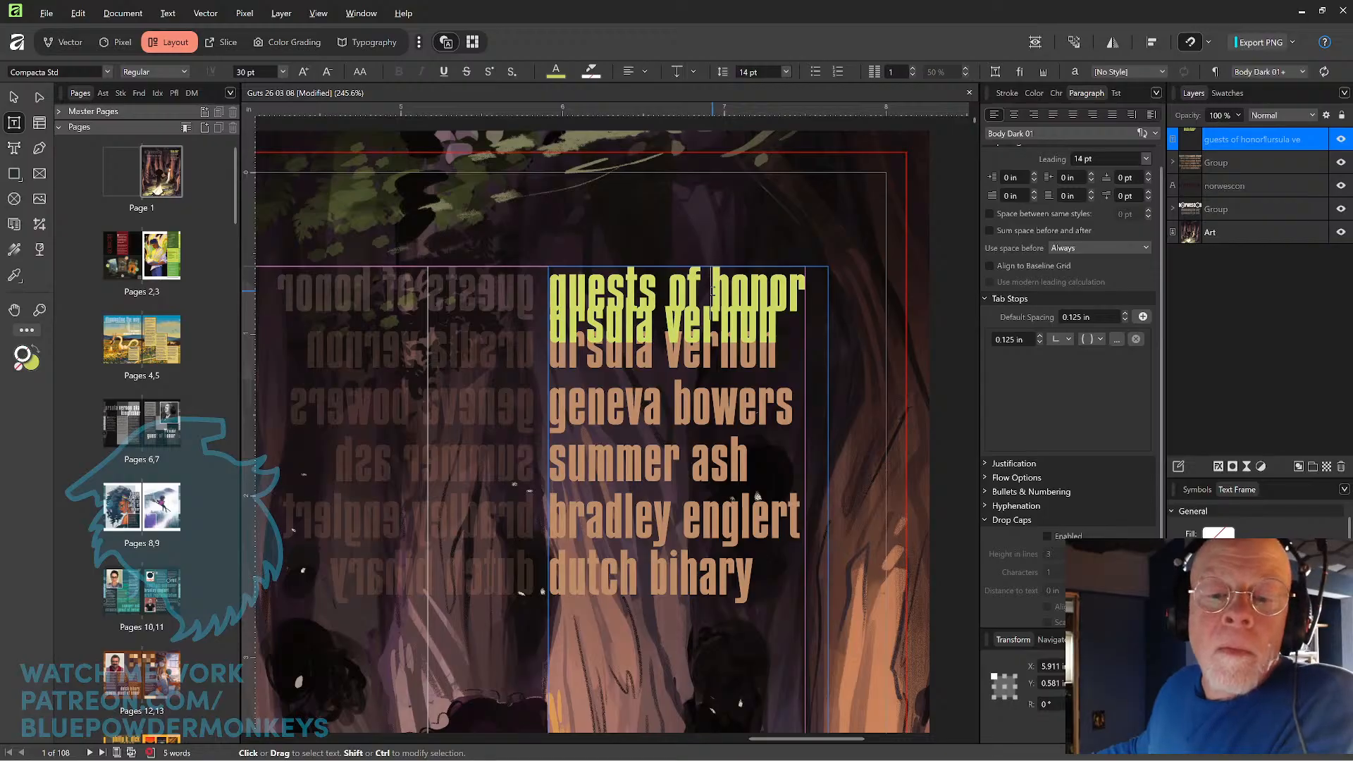
Match the line spacing of both lines to the original list, setting the leading to 25.3 pt.
key(ctrl+a)
key(alt+Down)
key(alt+Down)
key(alt+Down)
key(alt+Down)
key(alt+Down)
key(alt+Down)
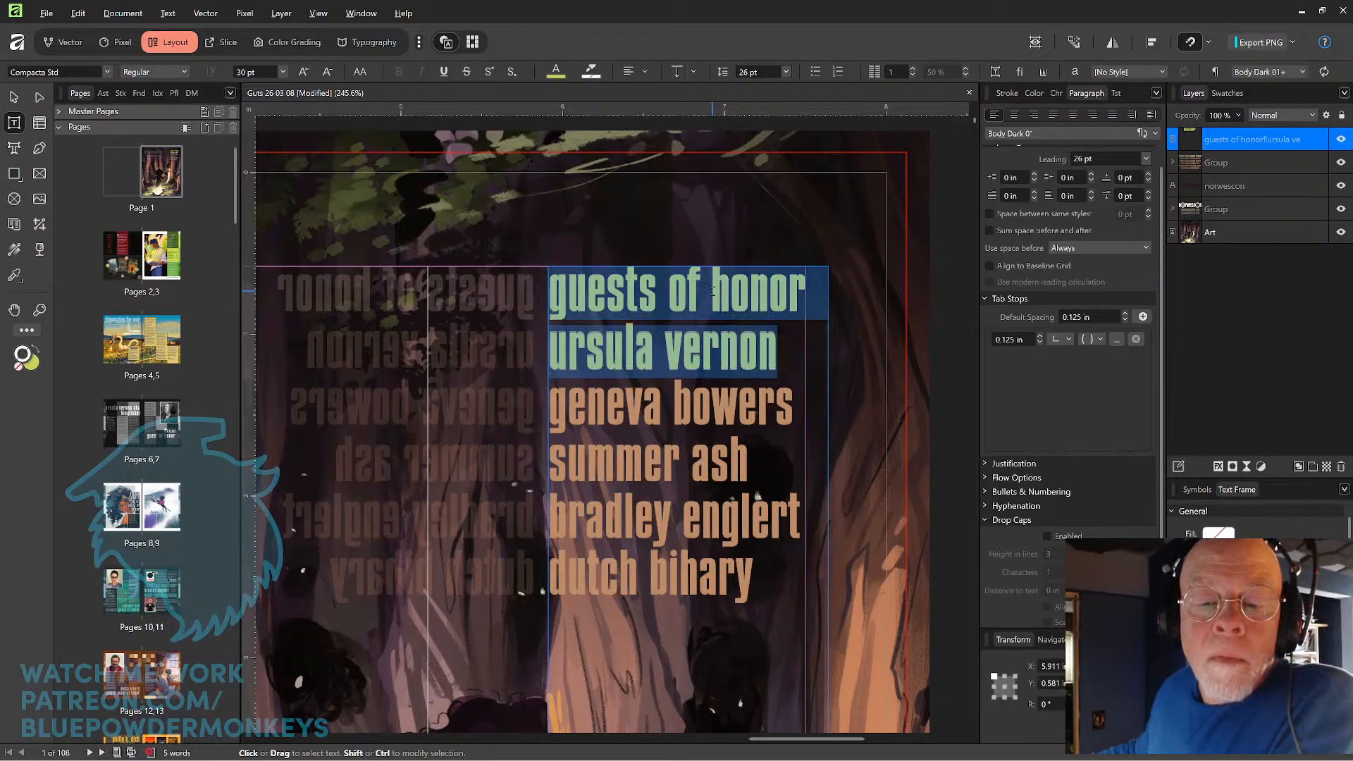
key(Escape)
key(ctrl+a)
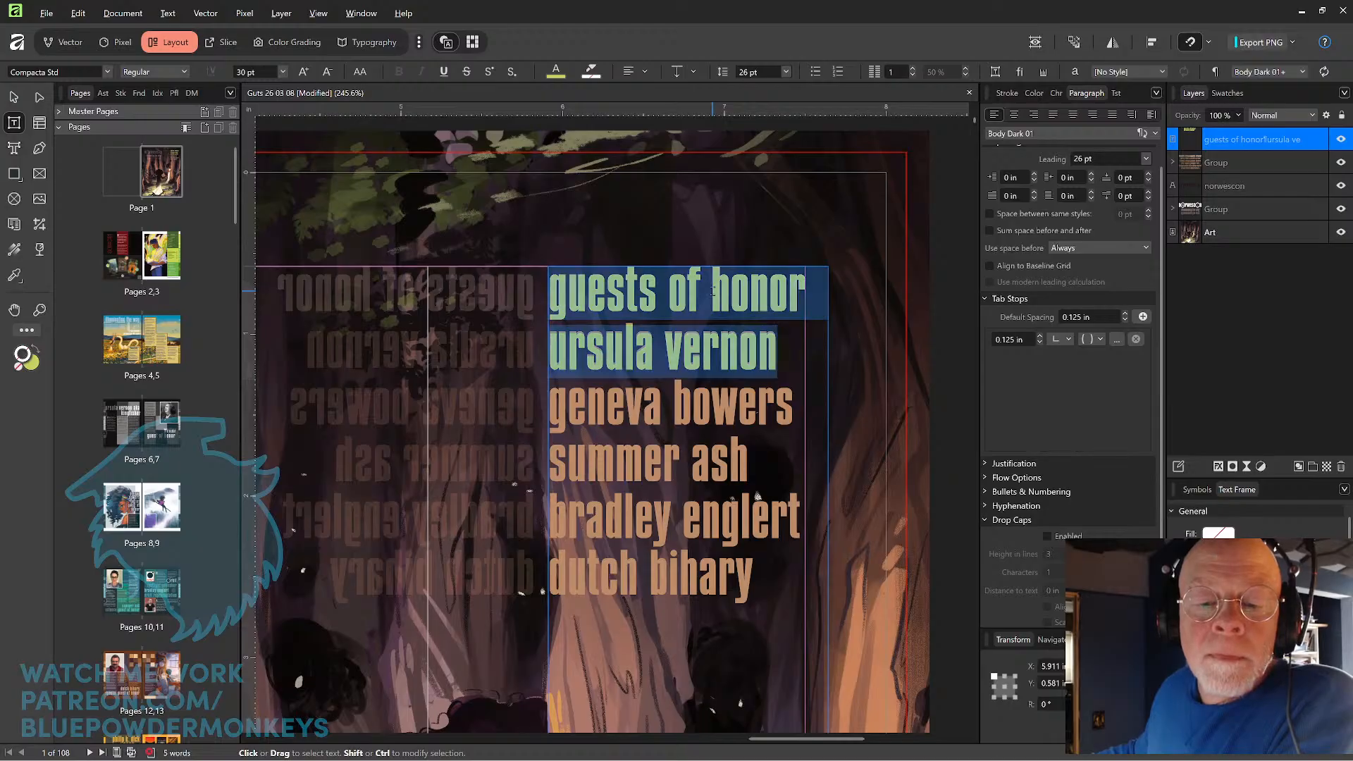
key(alt+Up)
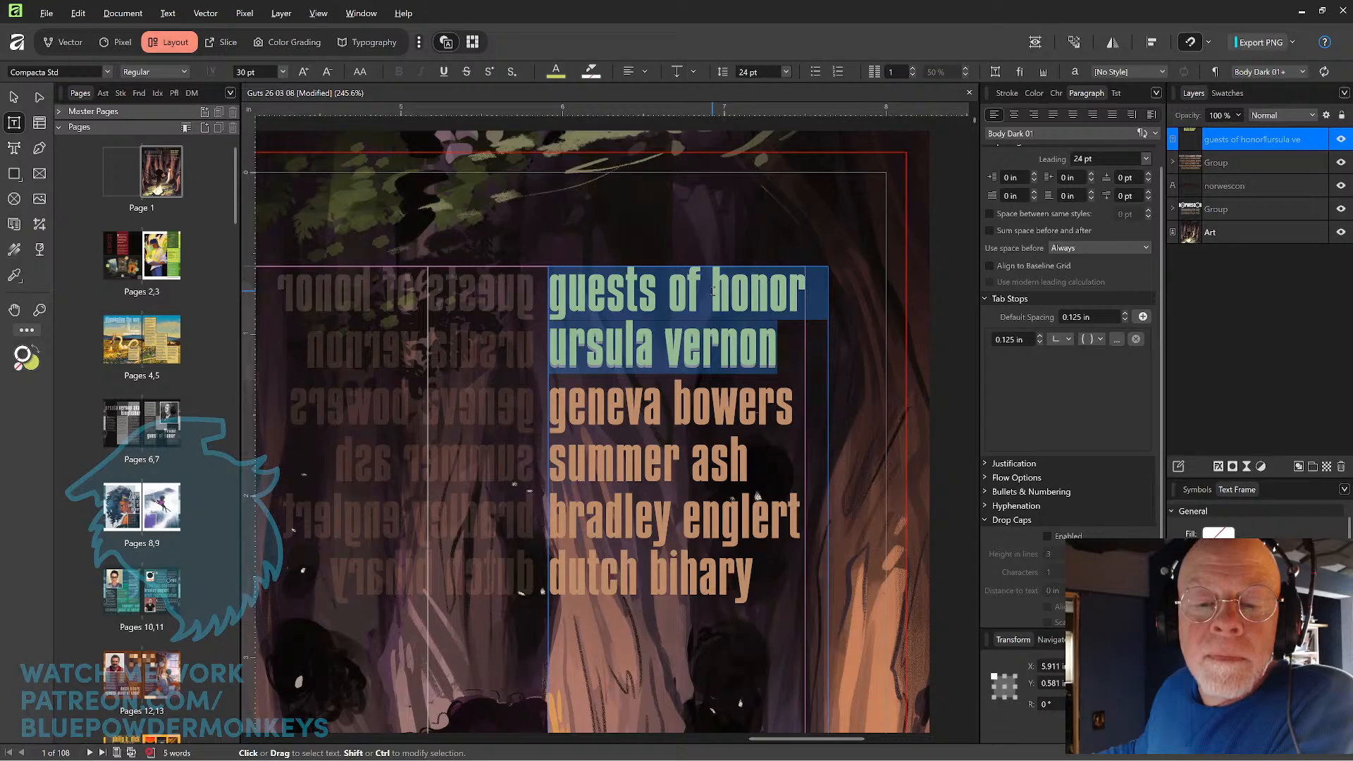
click(785, 72)
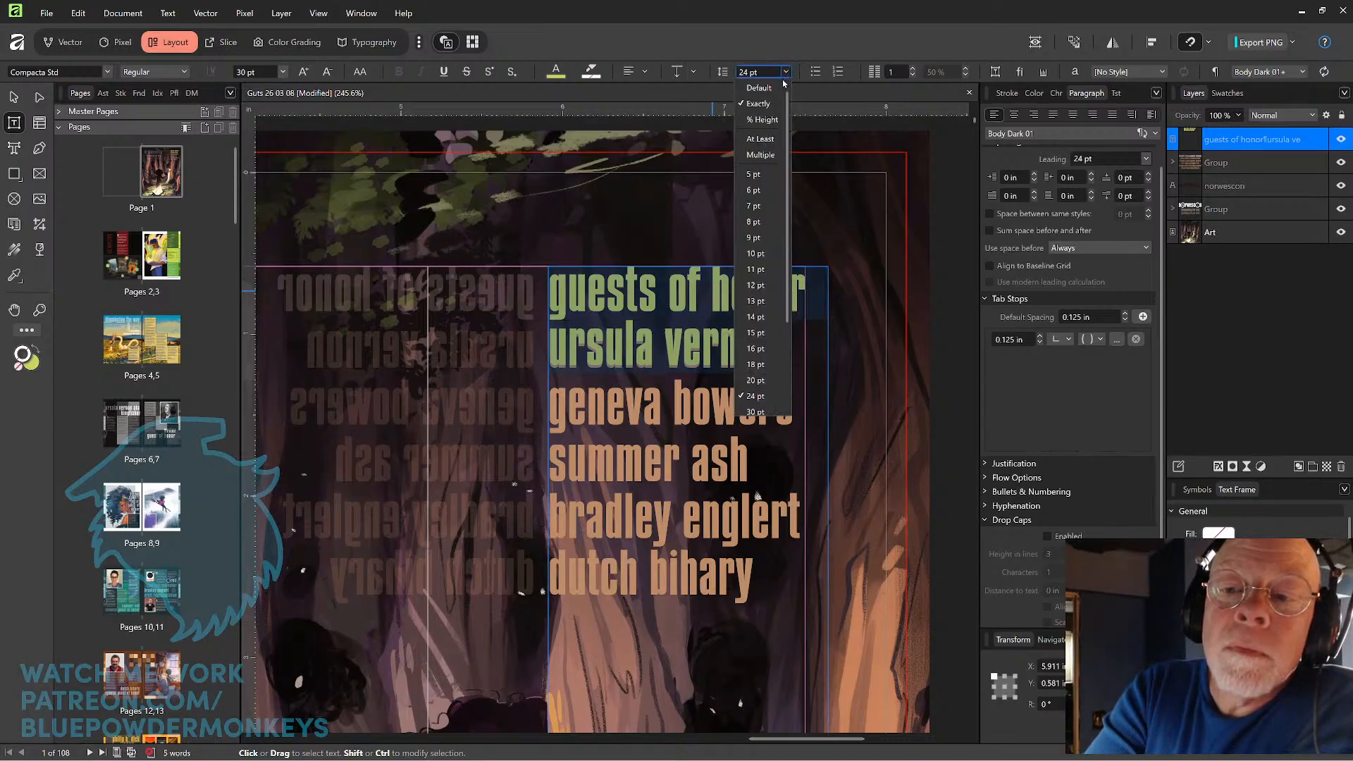
click(767, 139)
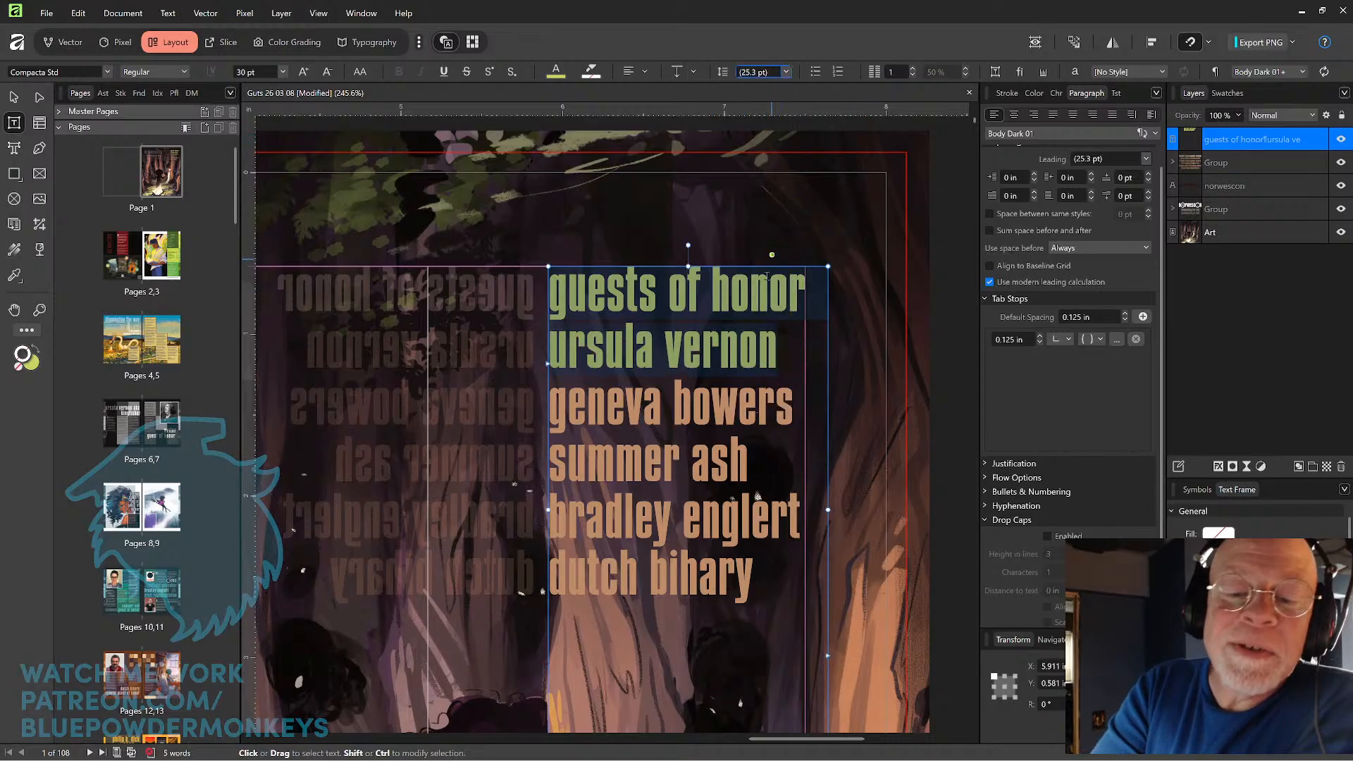
Add the second guest's name in lowercase as the third line of the text frame.
click(789, 348)
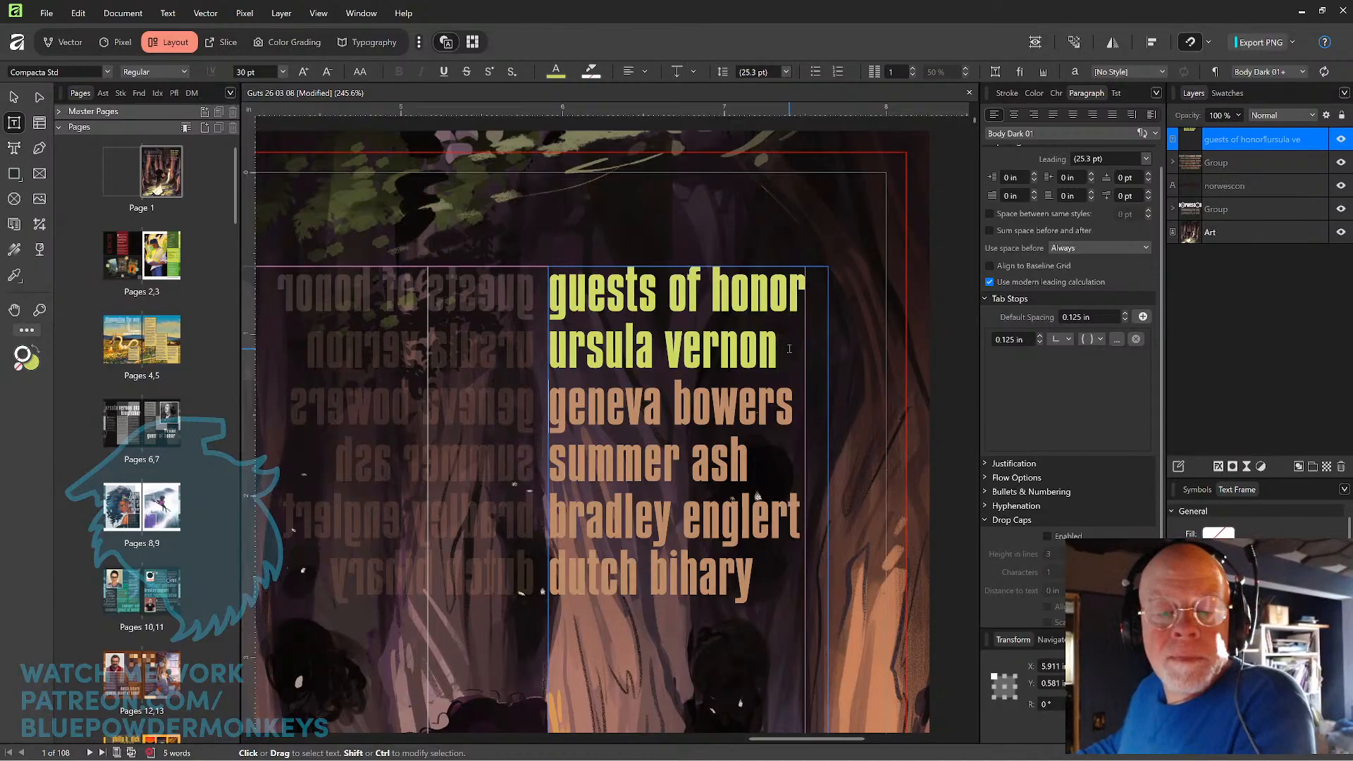
key(shift+Right)
key(shift+Right)
key(shift+Right)
key(shift+Right)
key(shift+Right)
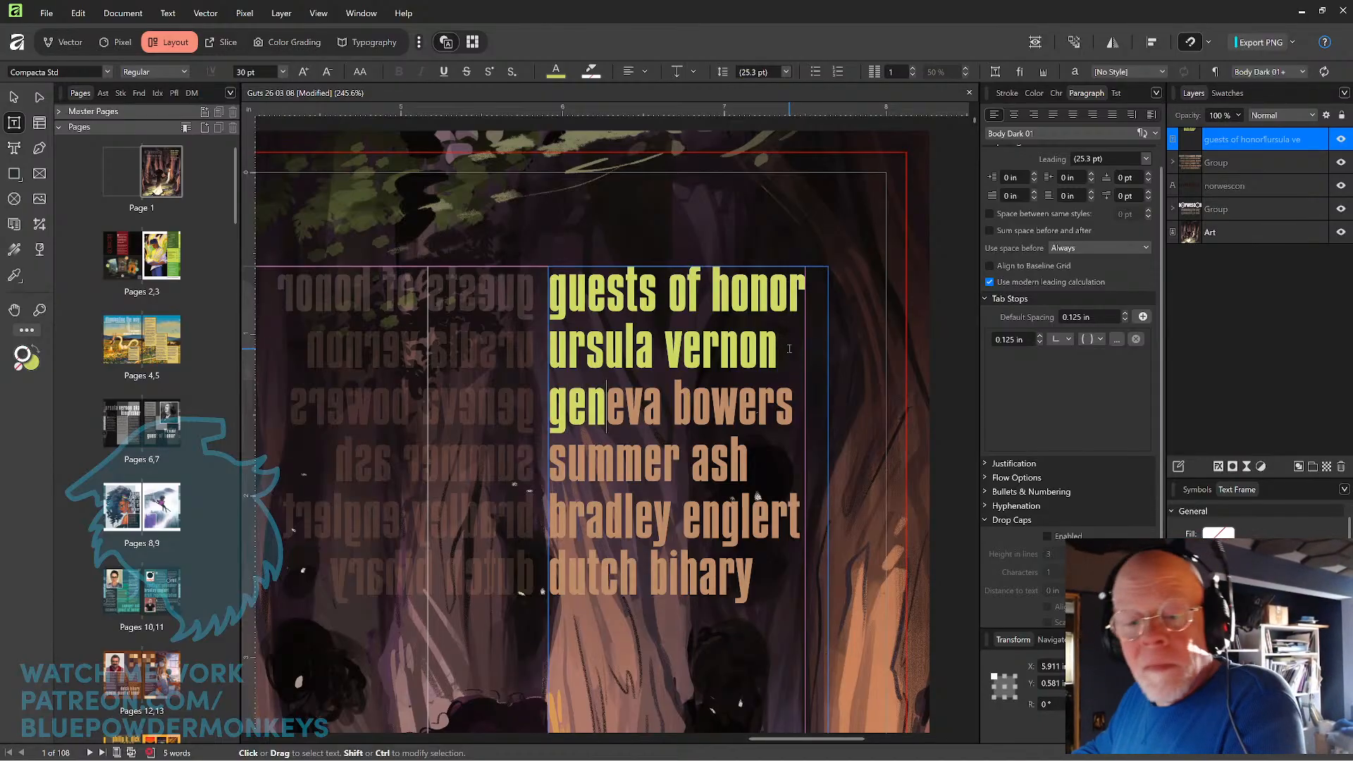
key(shift+Right)
key(shift+Right)
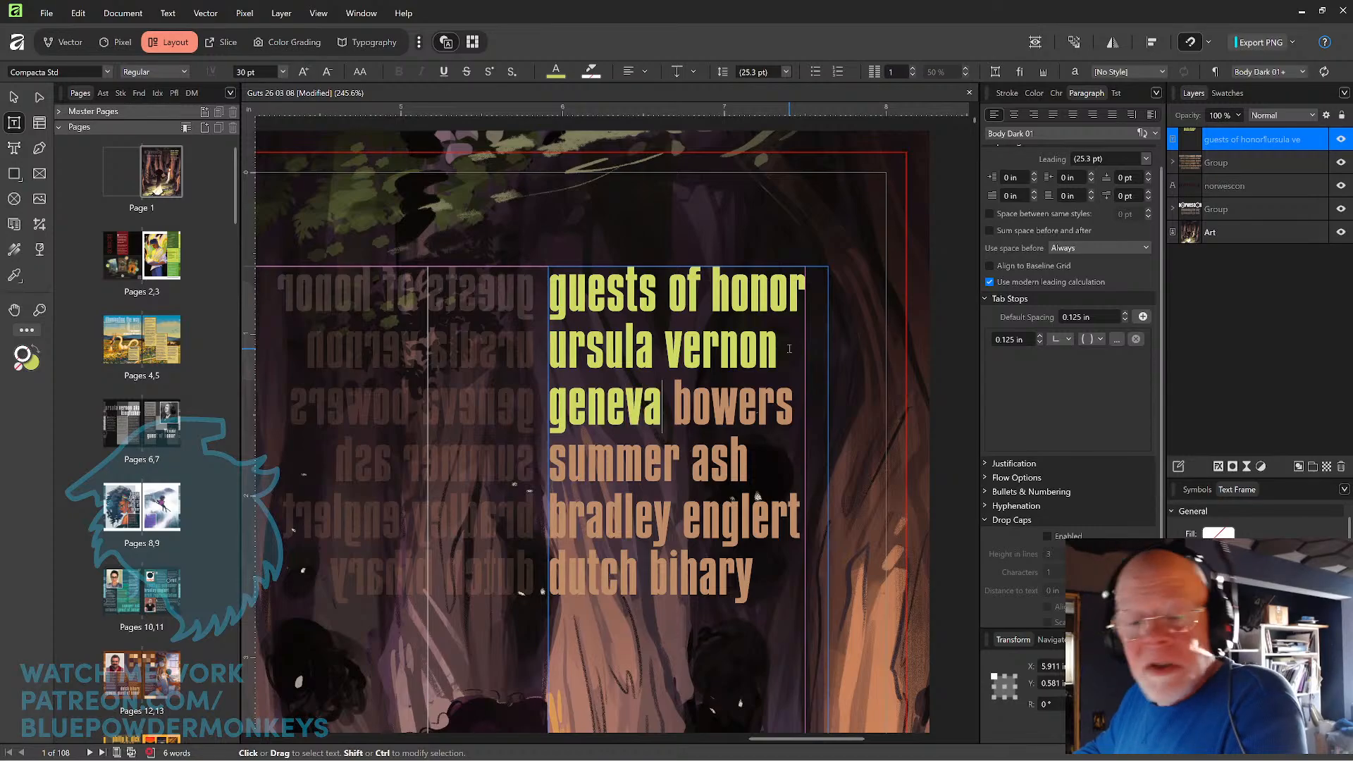
key(shift+Right)
key(shift+Right)
key(shift+Right)
key(shift+Right)
key(shift+Right)
key(shift+Right)
key(shift+Right)
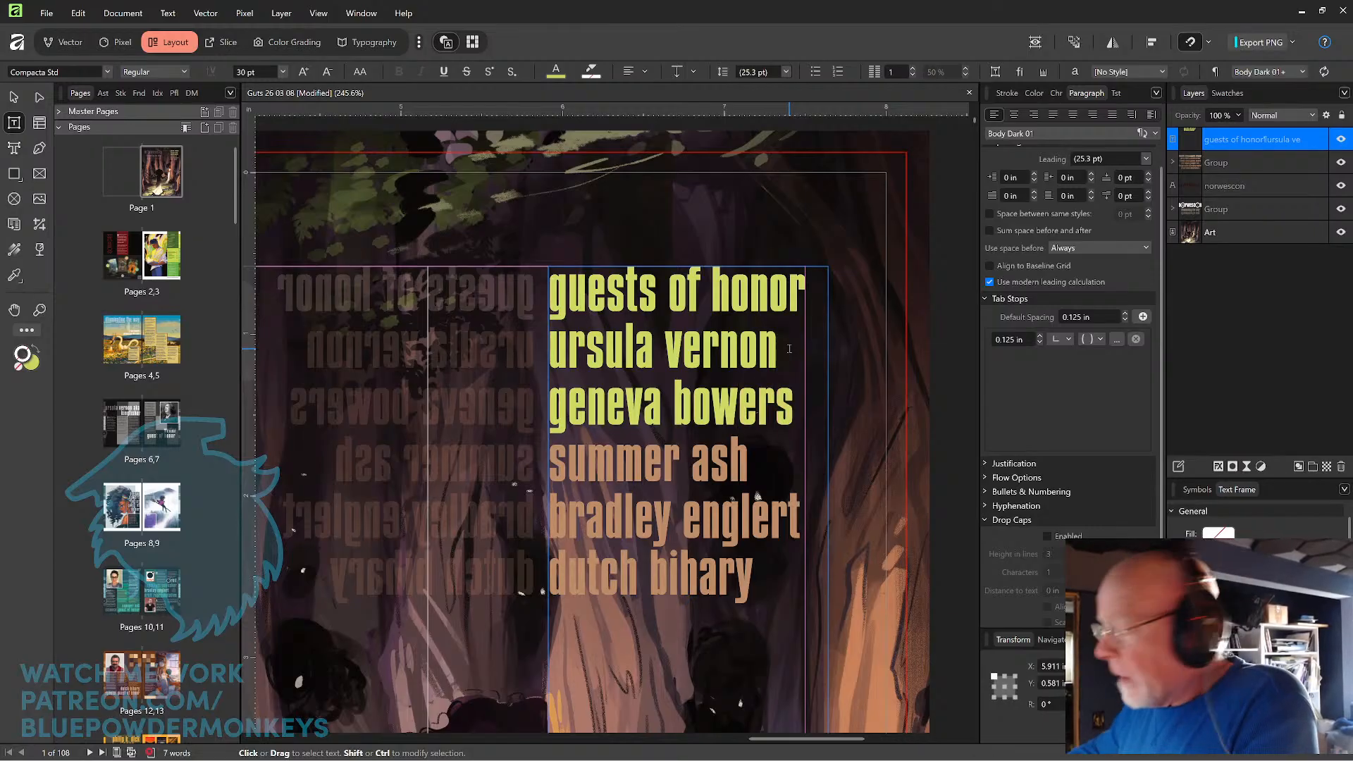
Add the third guest's name in lowercase as the fourth line and leave text editing.
key(shift+Right)
key(shift+Right)
key(shift+Right)
key(shift+Right)
key(shift+Right)
key(shift+Right)
key(shift+Right)
key(shift+Right)
key(shift+Right)
key(shift+Right)
key(shift+Right)
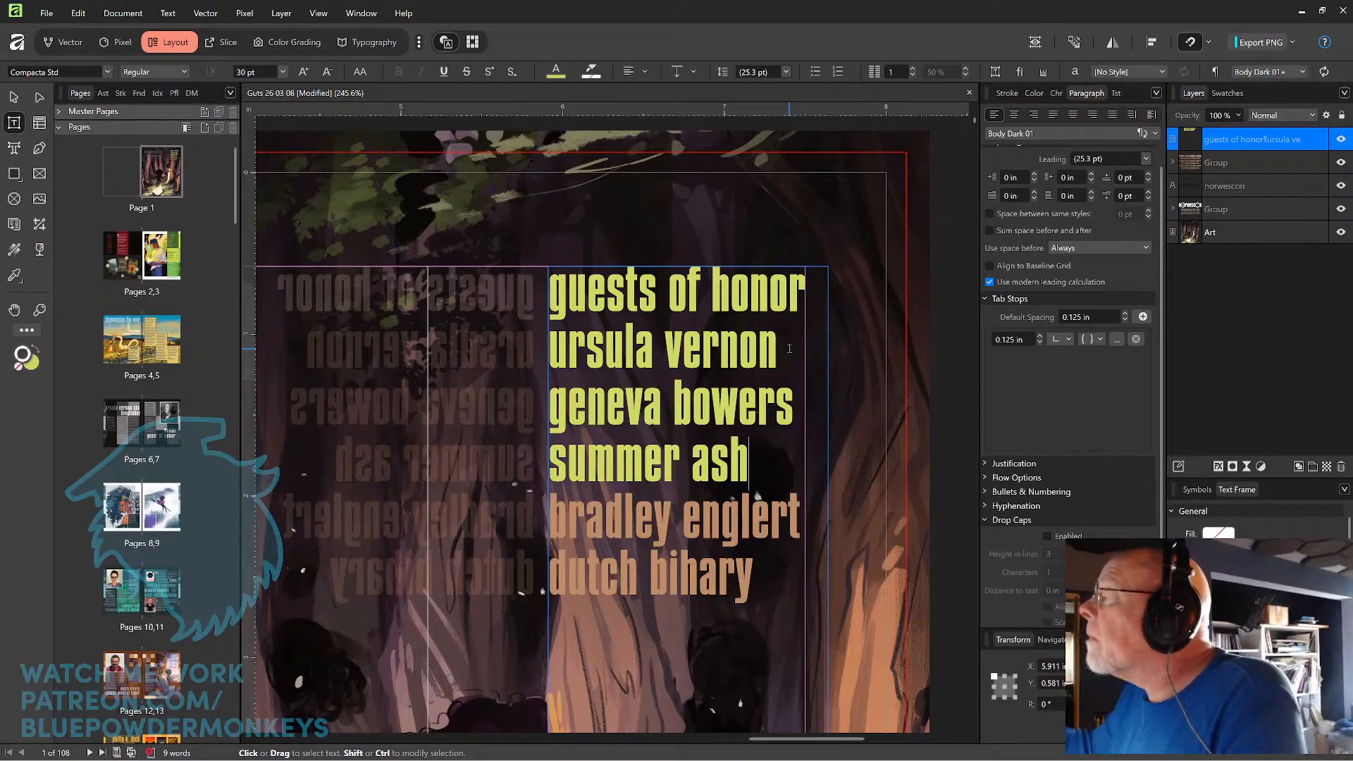
key(Escape)
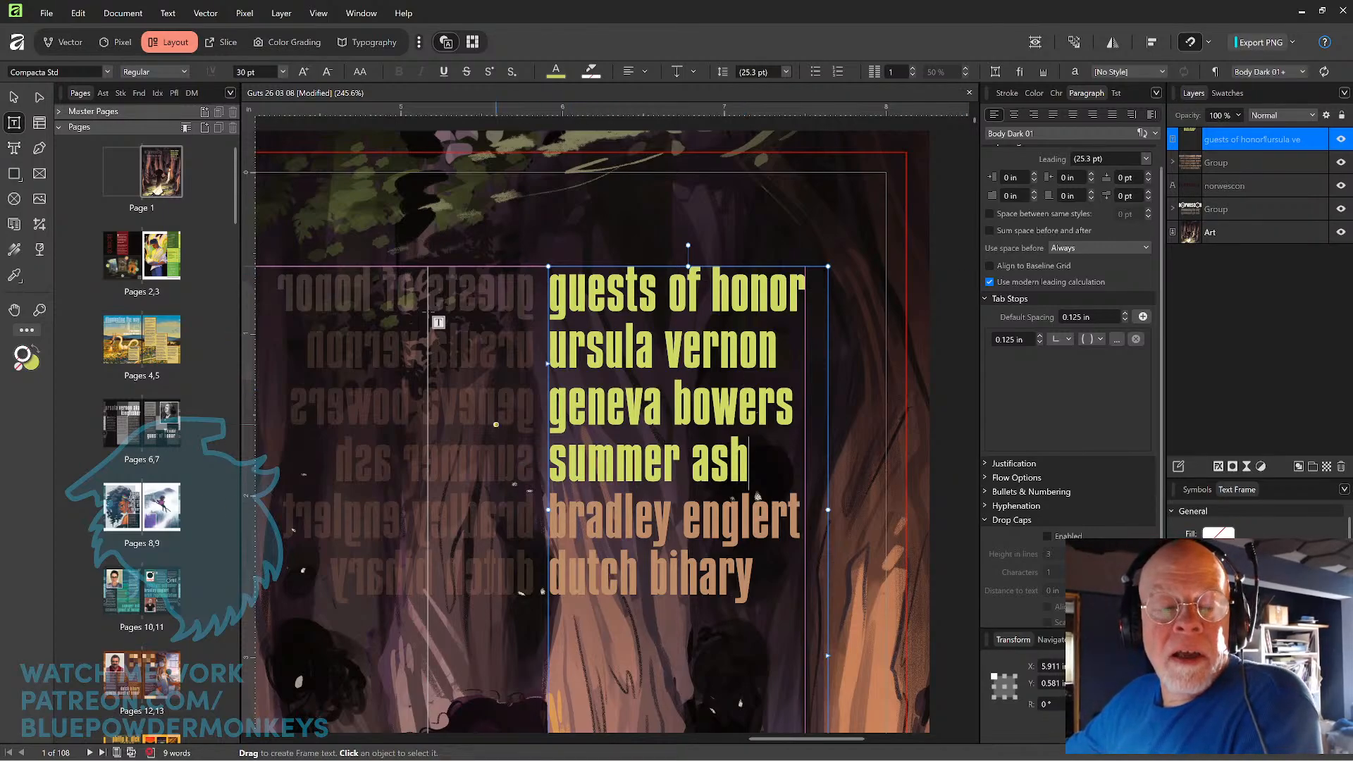
key(Escape)
Add the word "orbit" in lowercase as the fifth line of the guest list, below the third guest's name.
drag(484, 477, 609, 350)
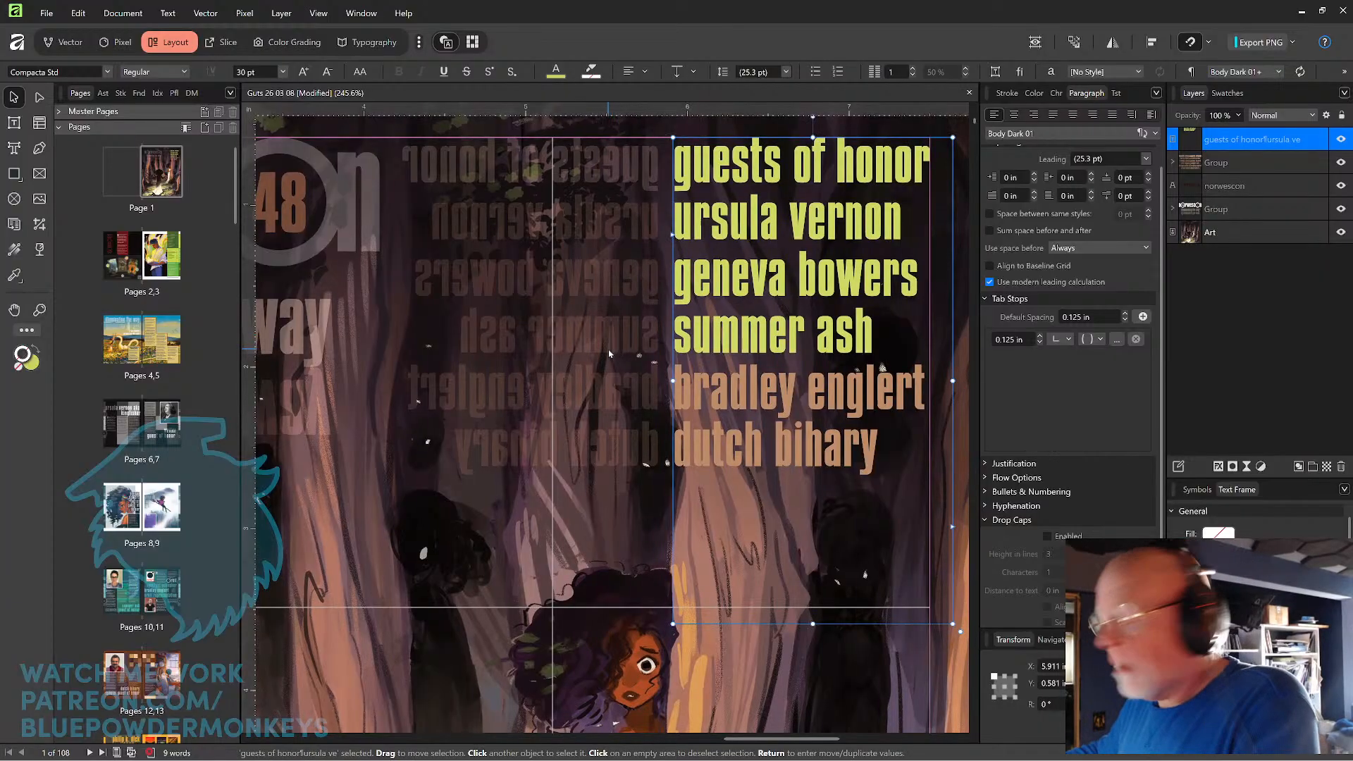
scroll(609, 353, down, 3)
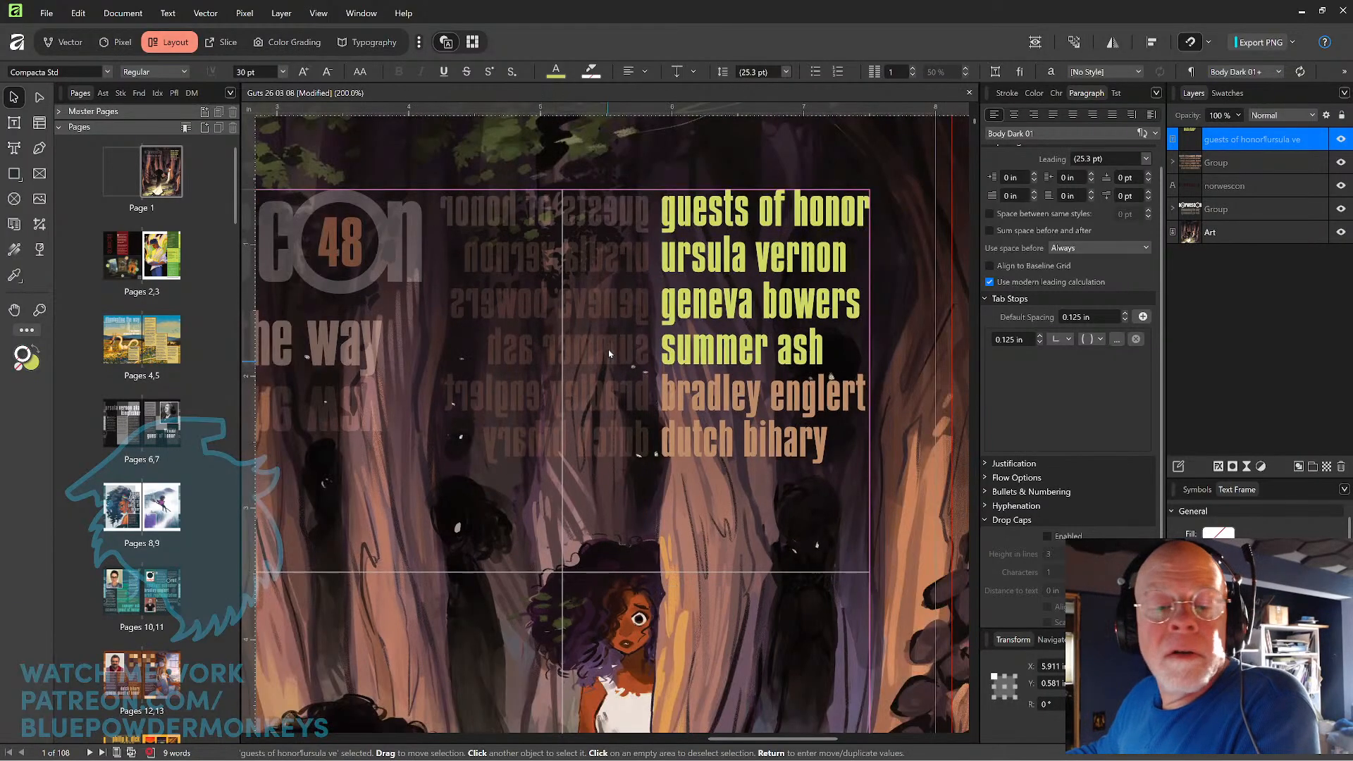
scroll(608, 353, down, 2)
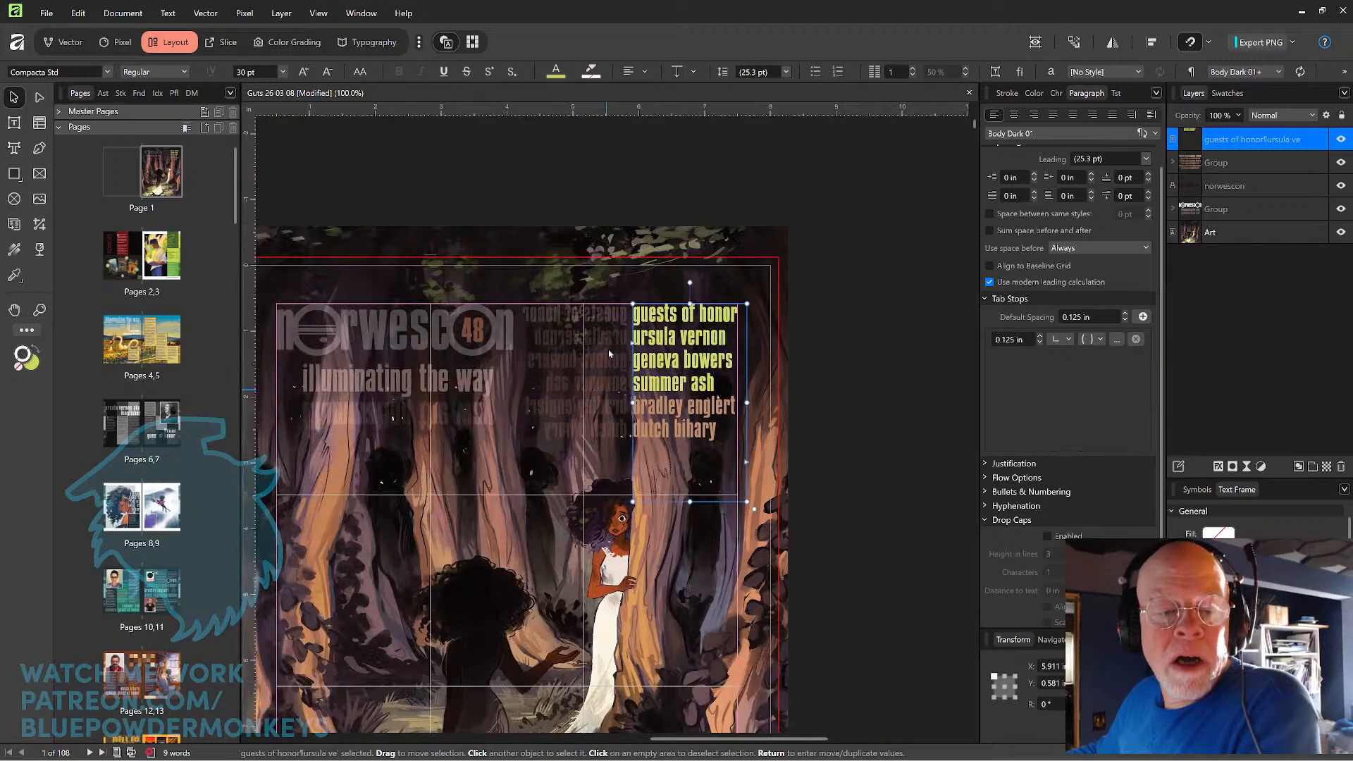
scroll(608, 353, up, 2)
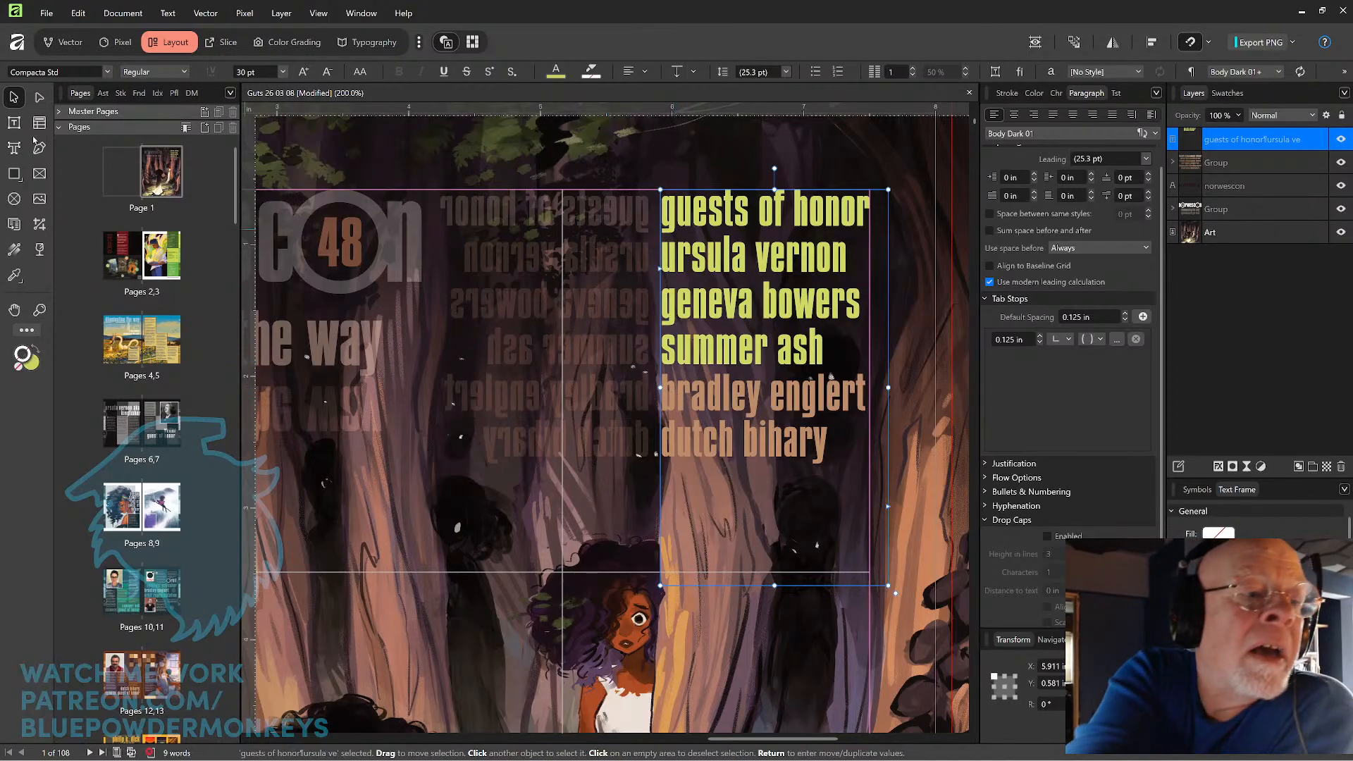
double_click(831, 377)
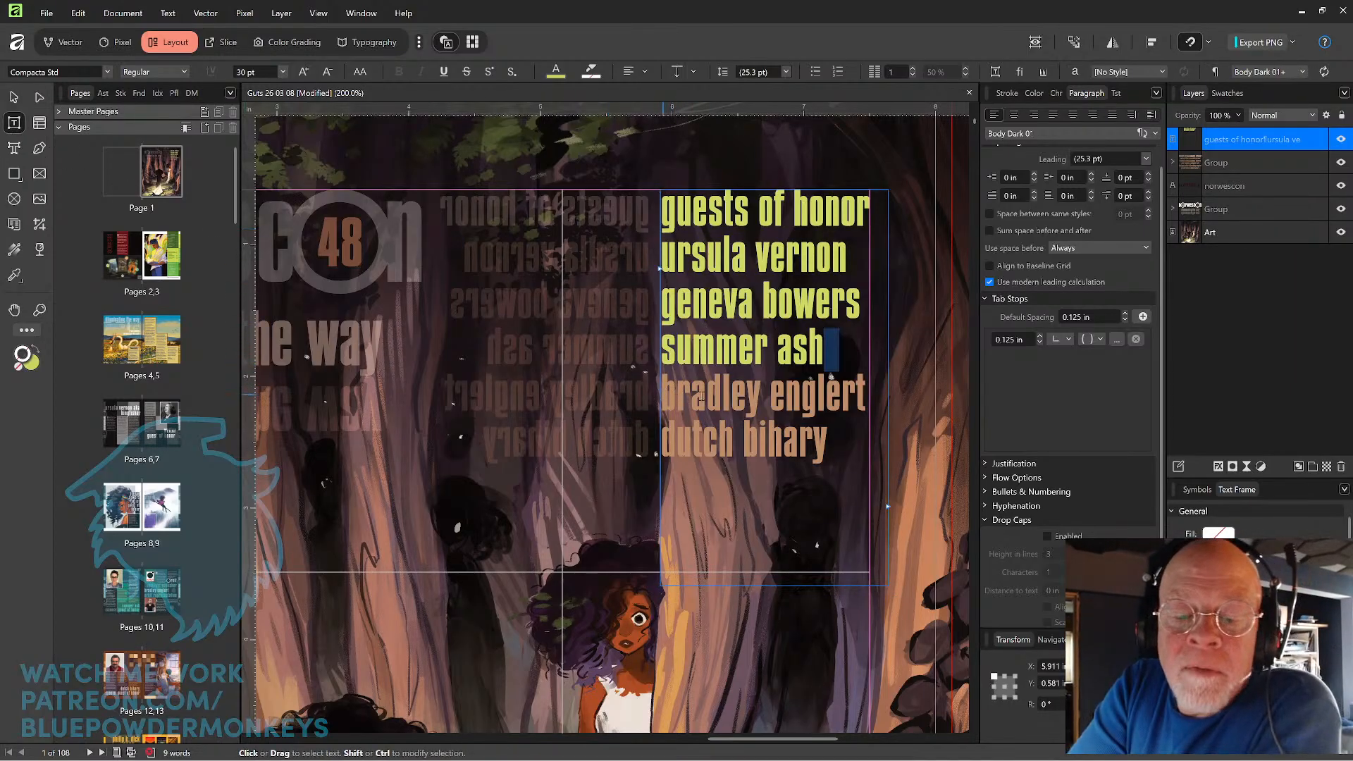
click(846, 351)
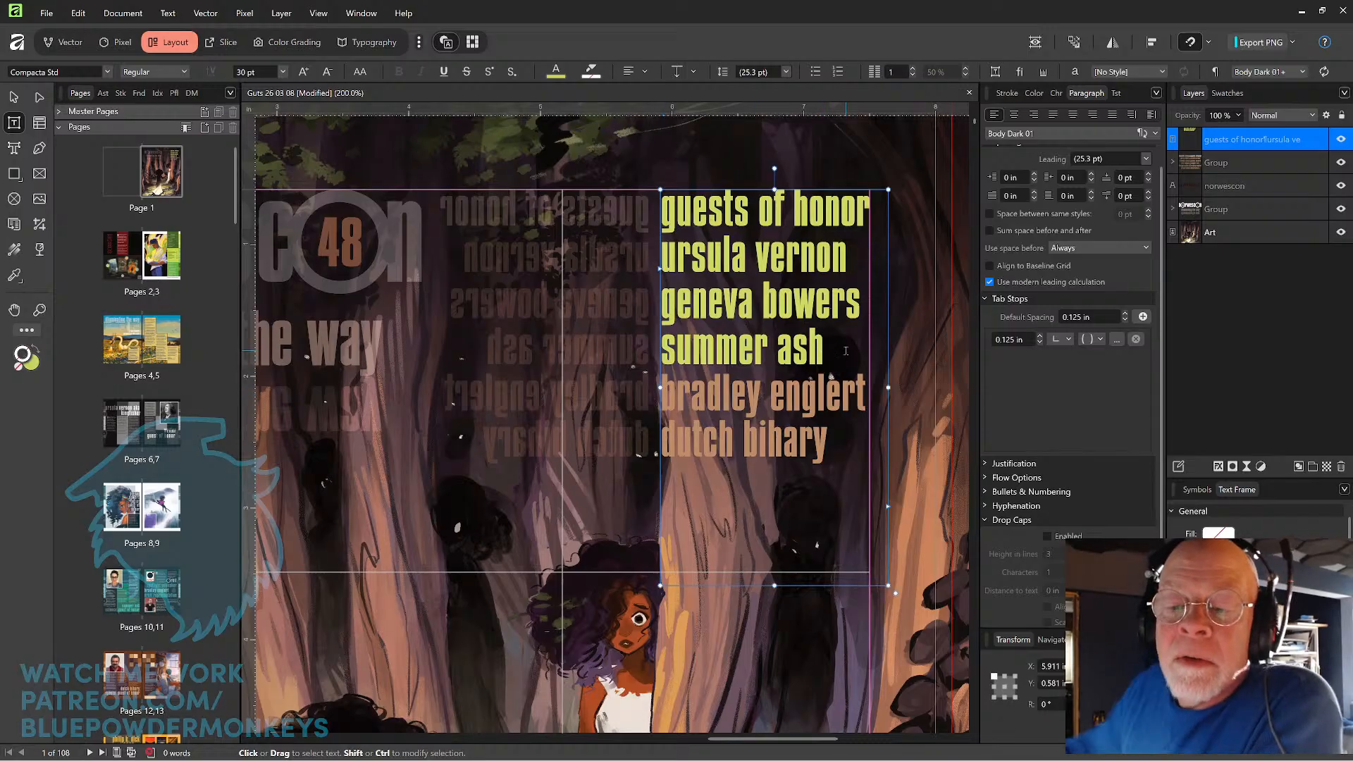
key(Return)
text(oribi)
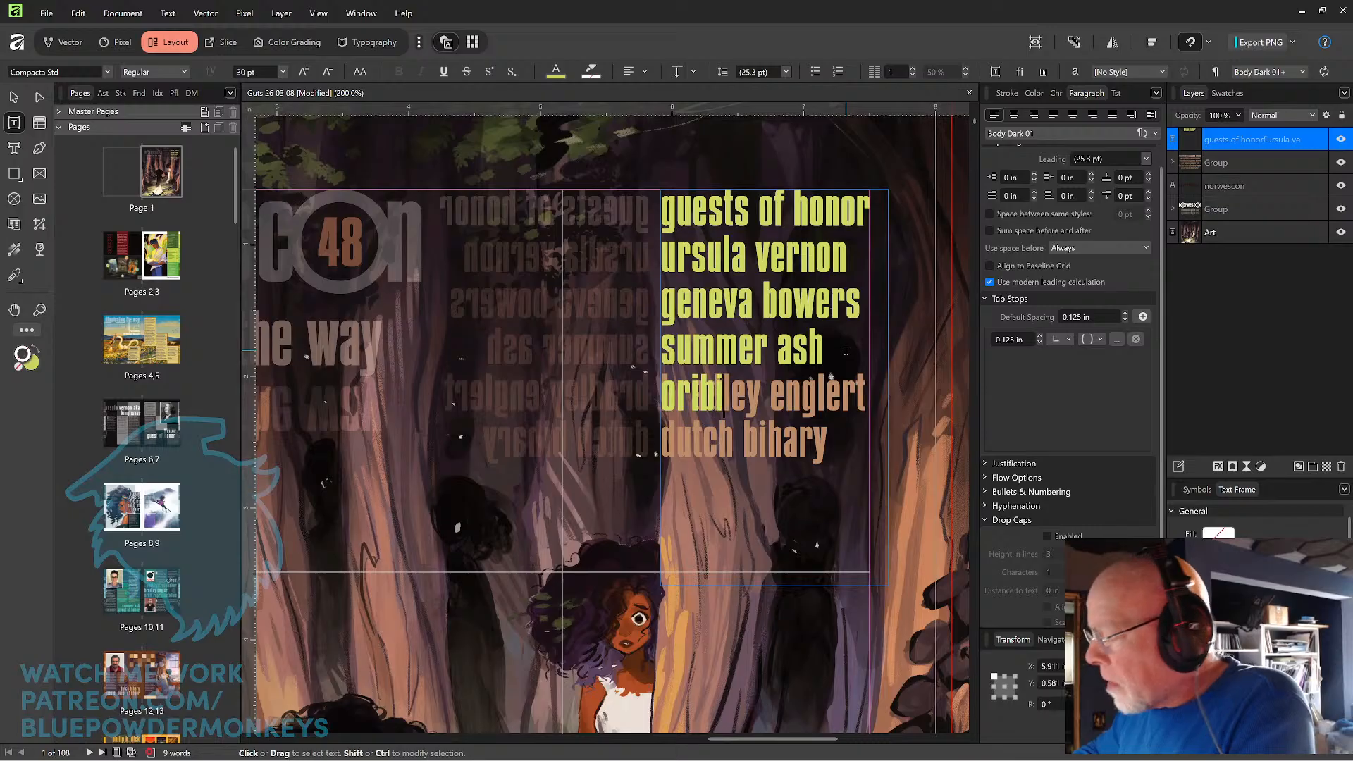
text(t)
key(BackSpace)
key(BackSpace)
key(BackSpace)
key(BackSpace)
text(bit)
Change the font of only the first letter "o" in "orbit" to Sofia Pro.
key(Left)
key(Left)
key(Left)
key(Left)
key(shift+Left)
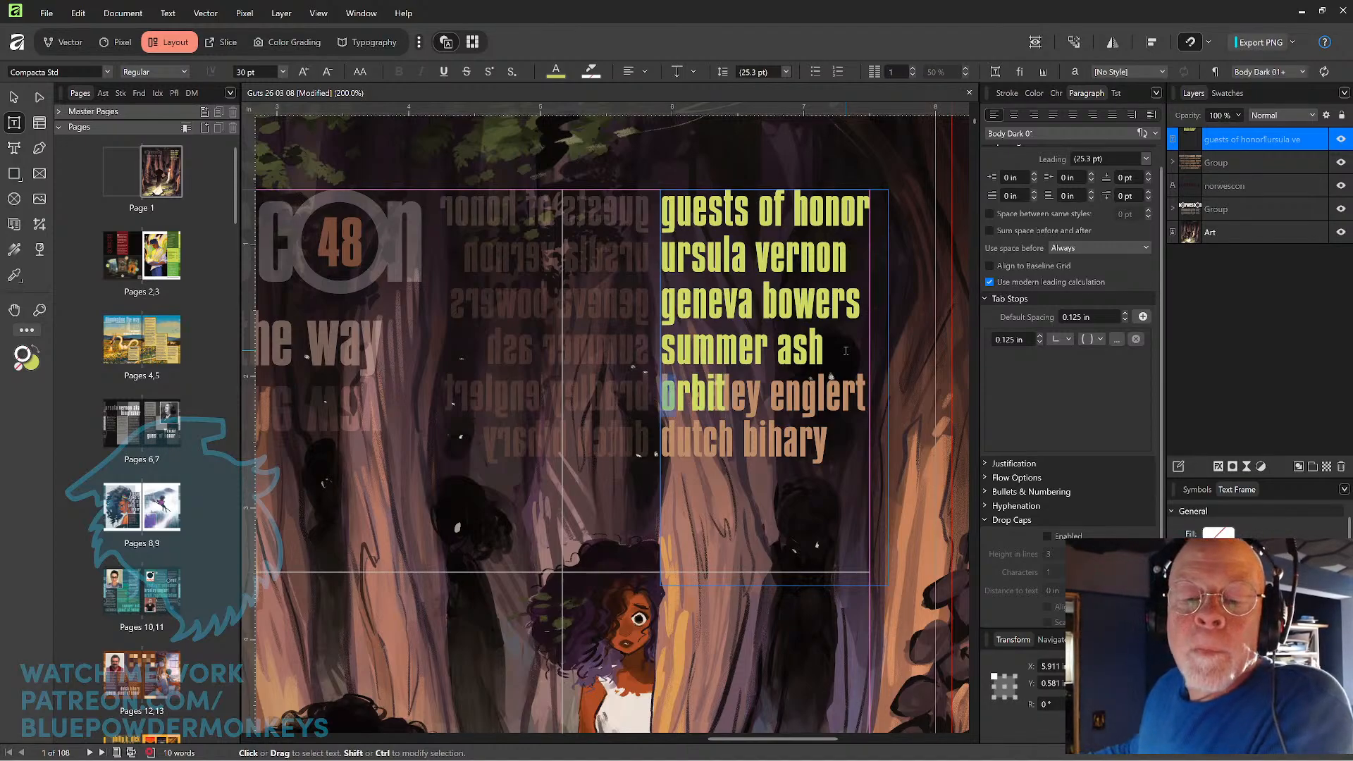
click(108, 73)
click(70, 88)
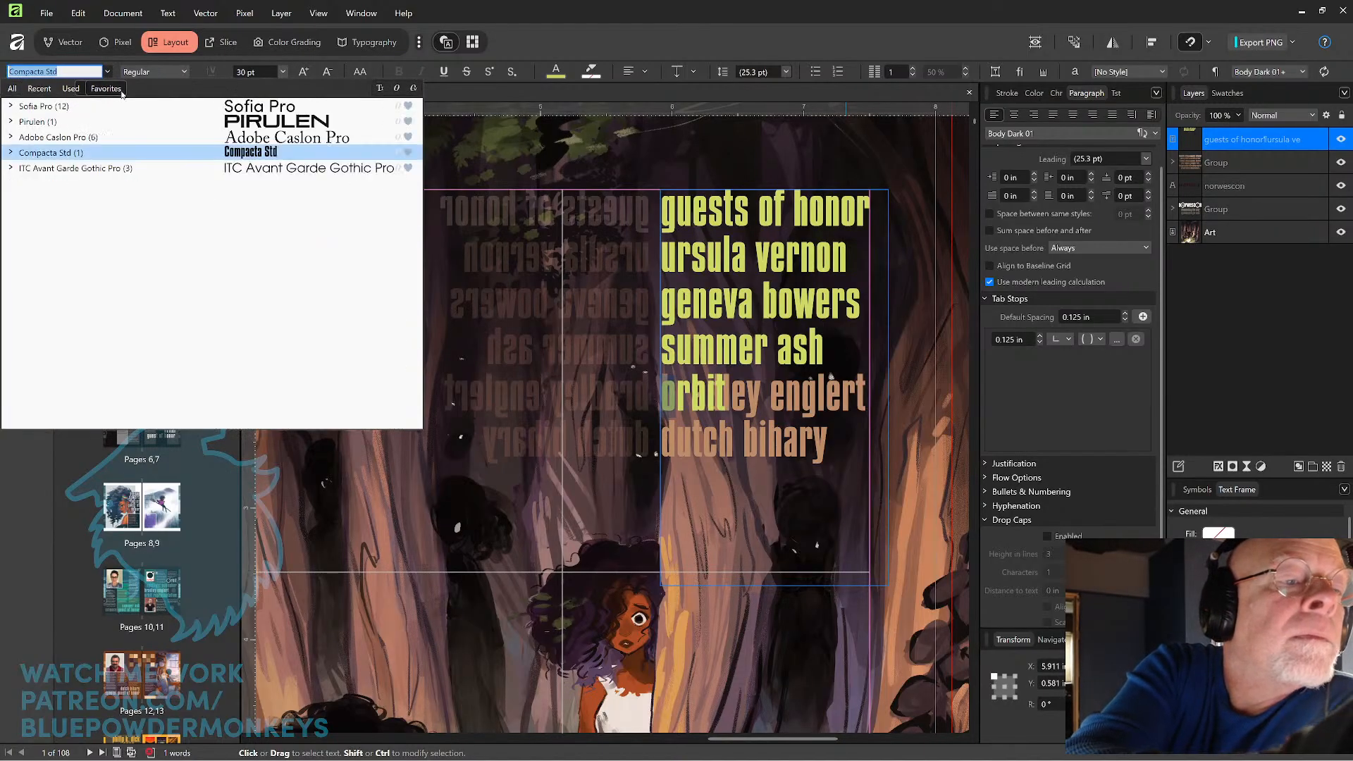
click(134, 105)
click(162, 72)
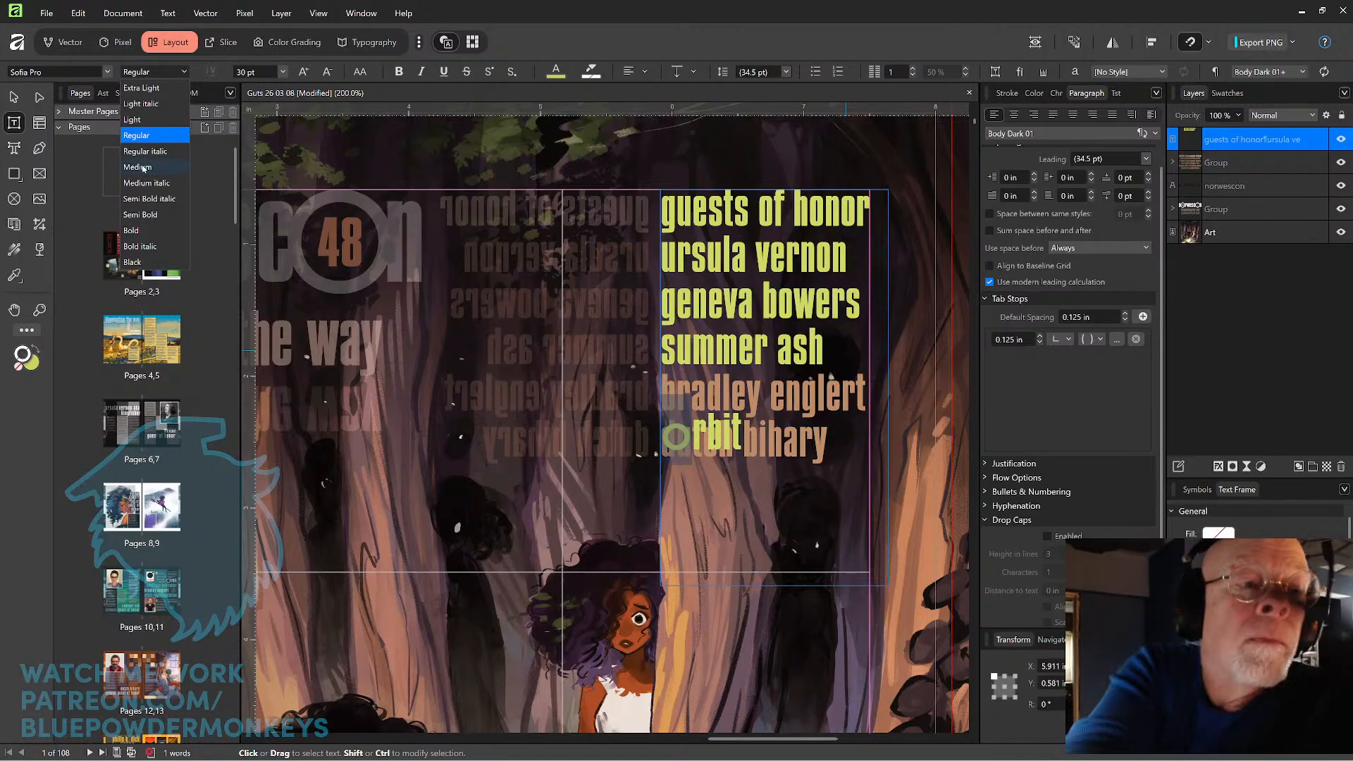
Try a font size of 33 pt for the Sofia Pro "o" in "orbit".
click(283, 74)
click(283, 73)
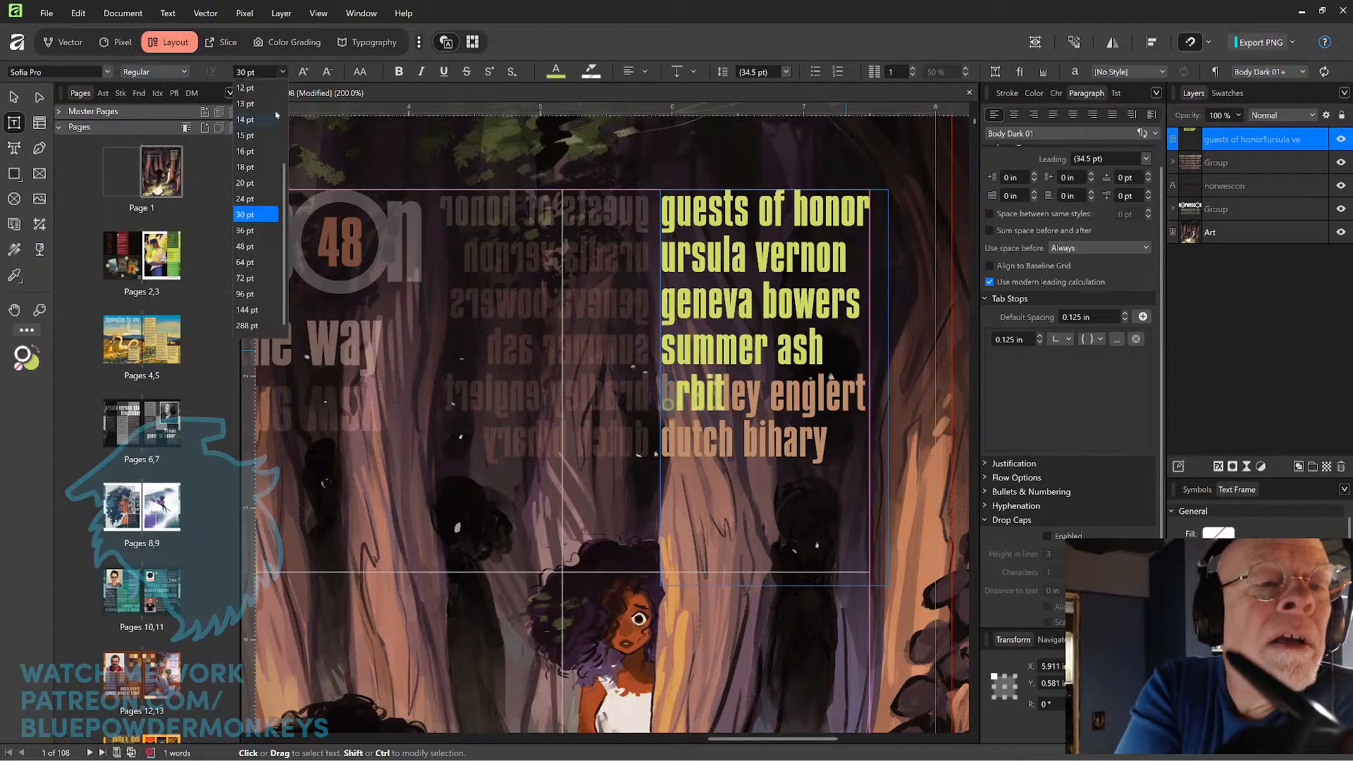
click(264, 73)
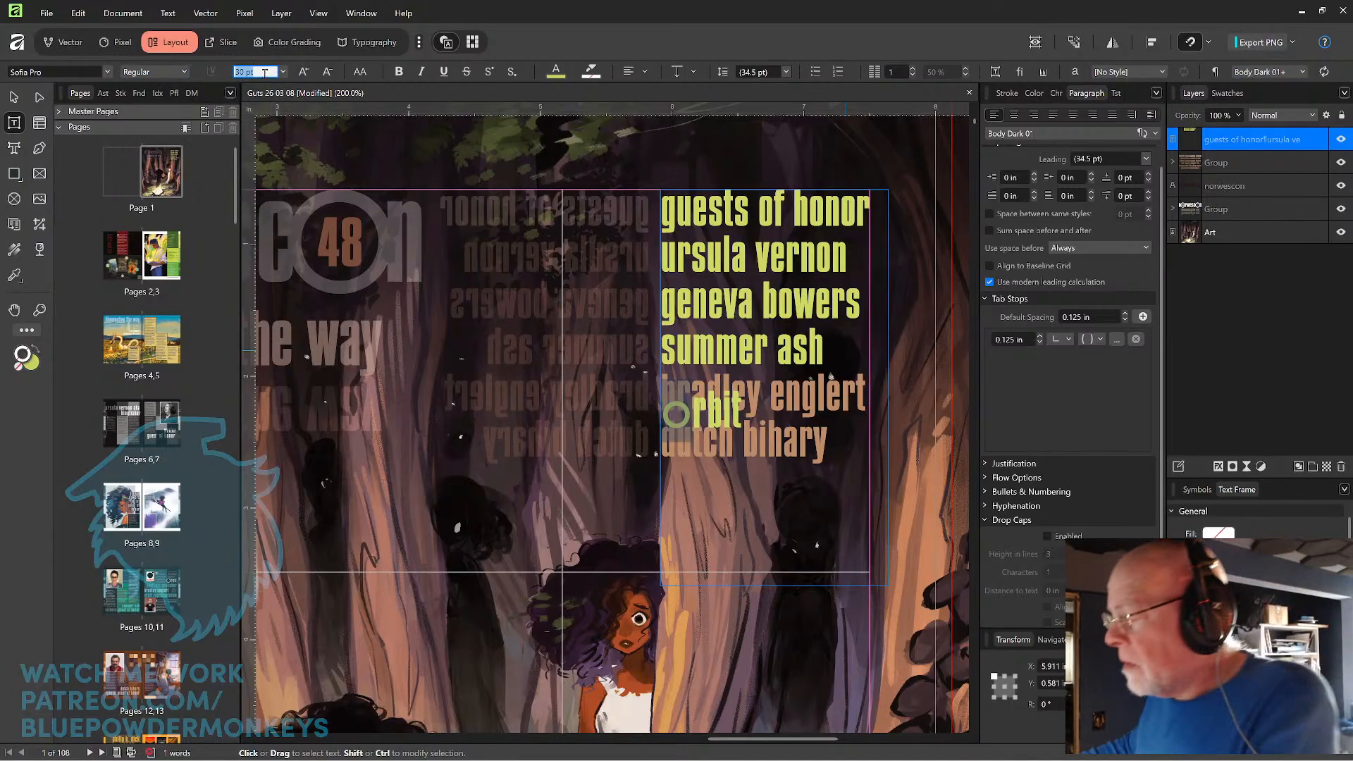
text(33)
key(Return)
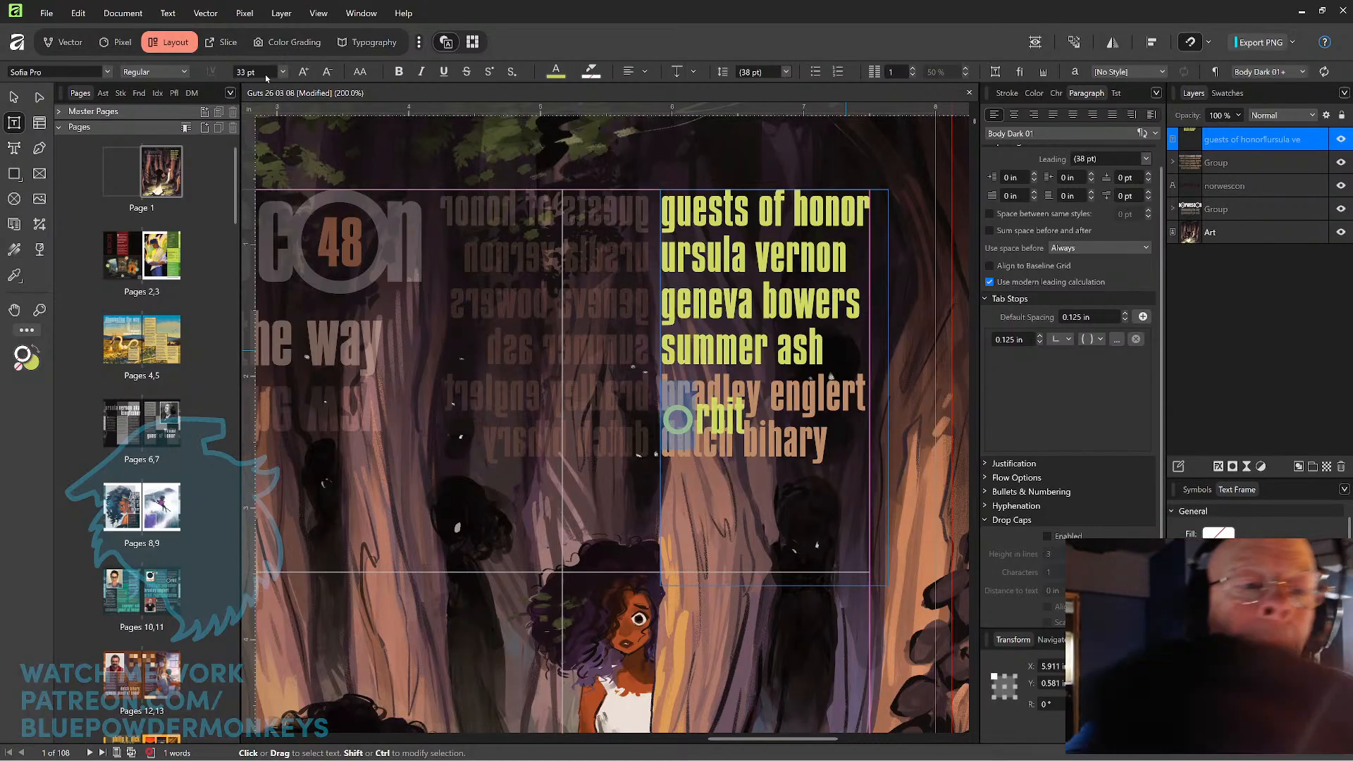
Set the font size of the Sofia Pro "o" in "orbit" to 35 pt.
click(263, 71)
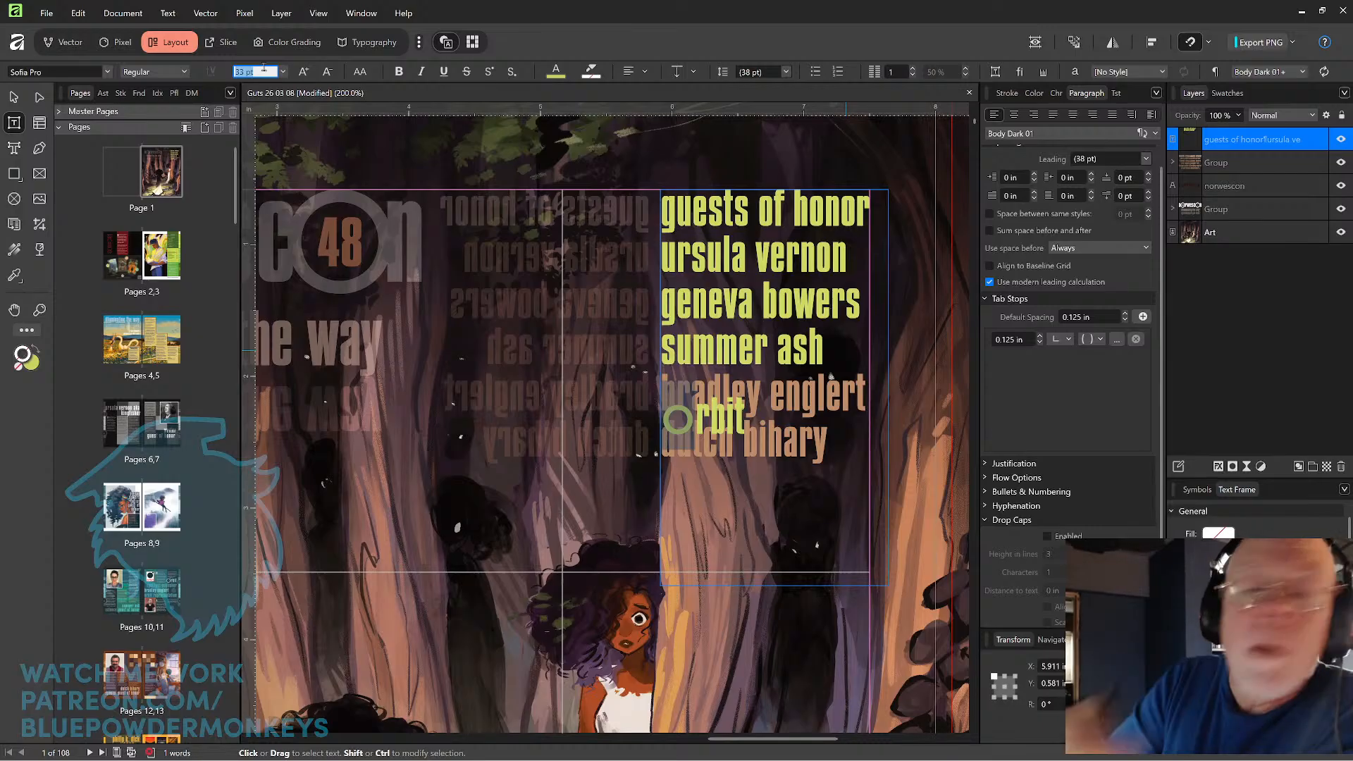
text(35)
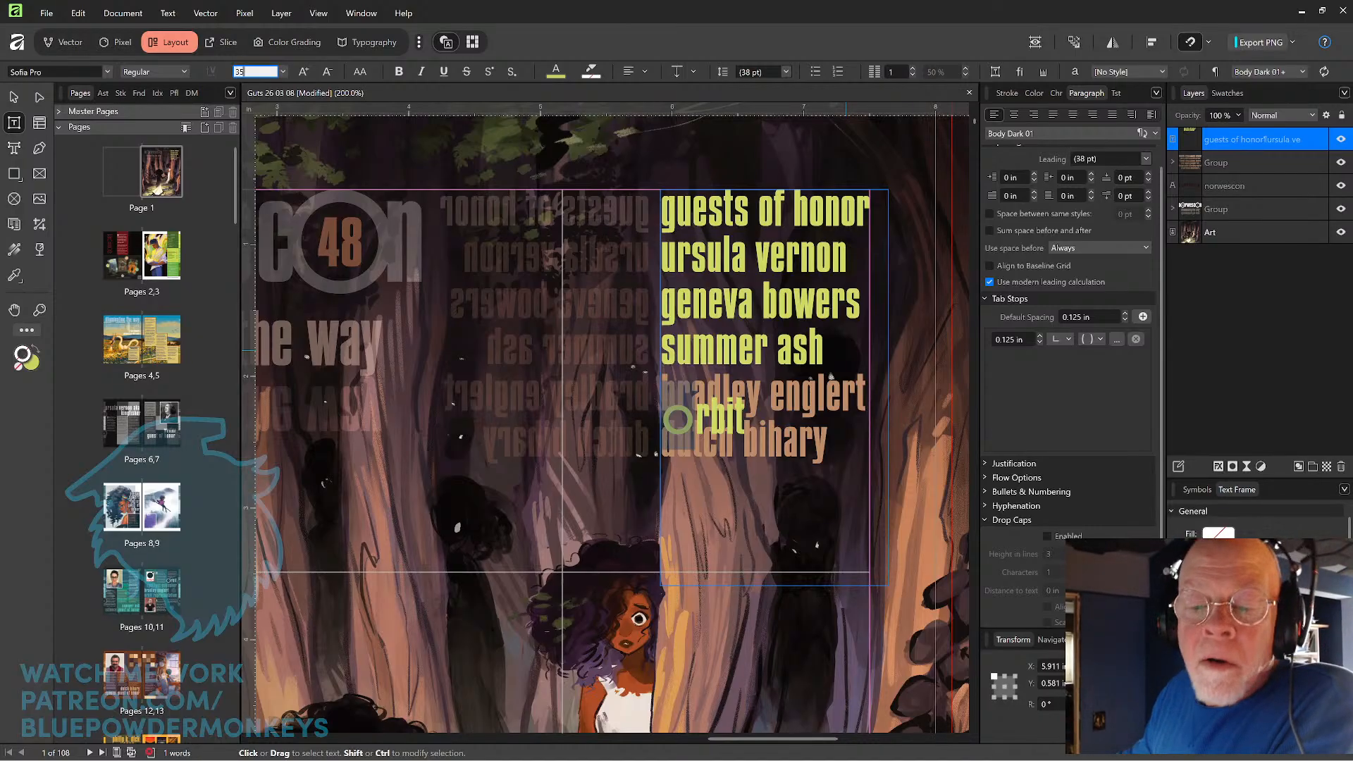
key(Return)
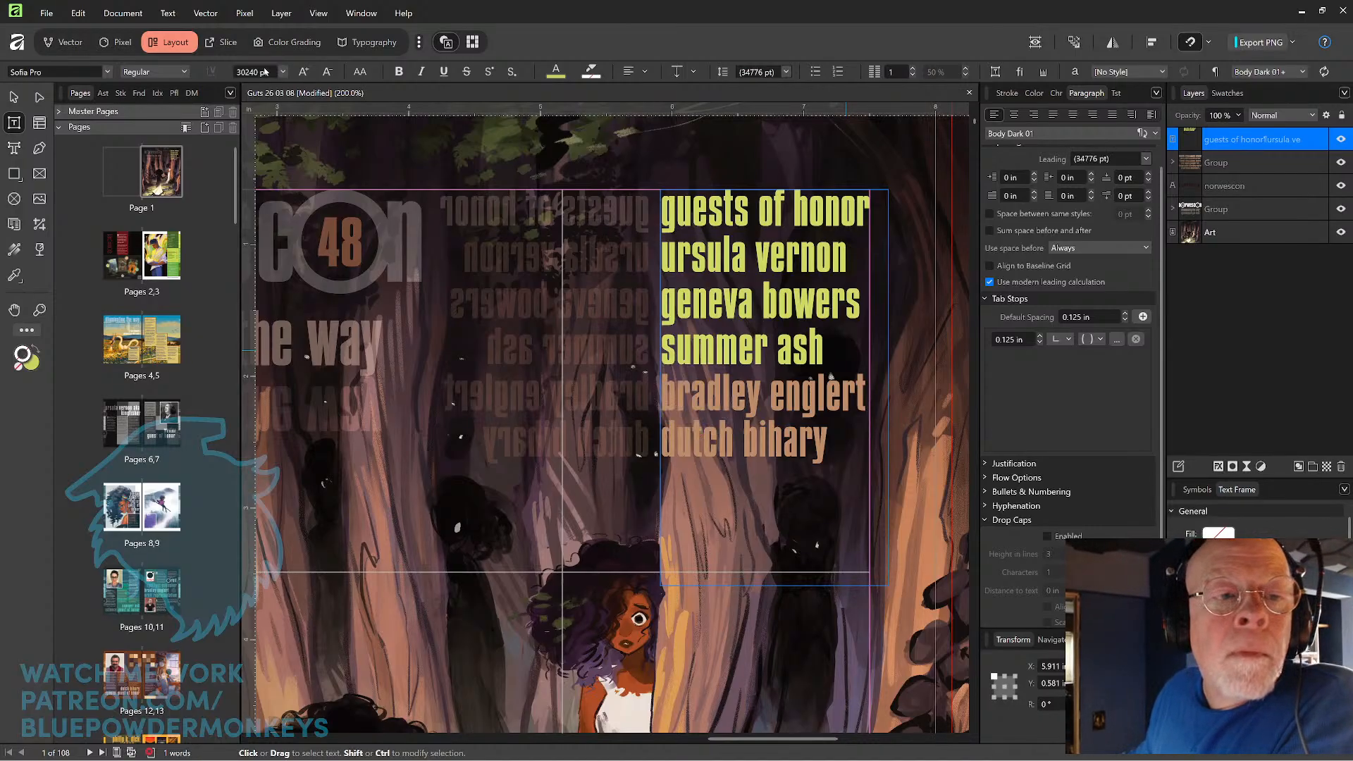
click(267, 73)
text(35)
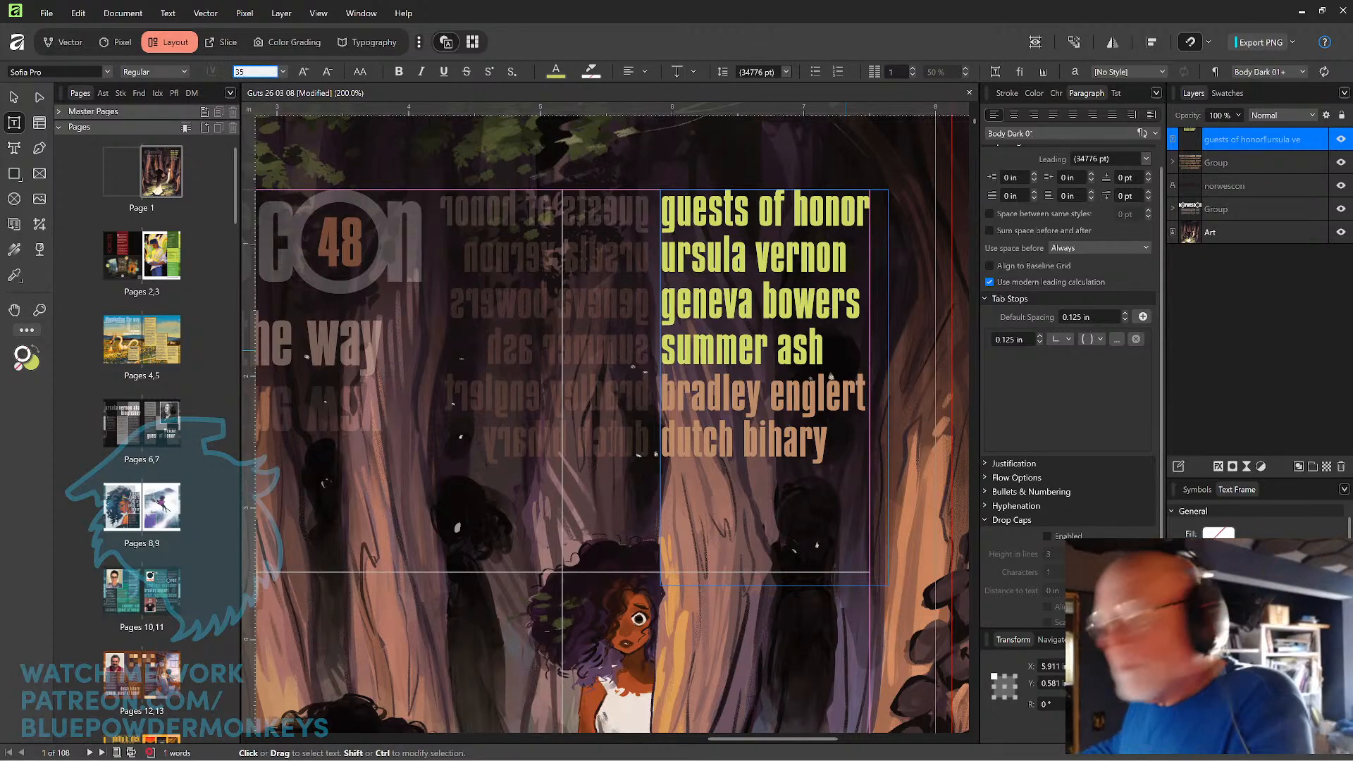
key(Return)
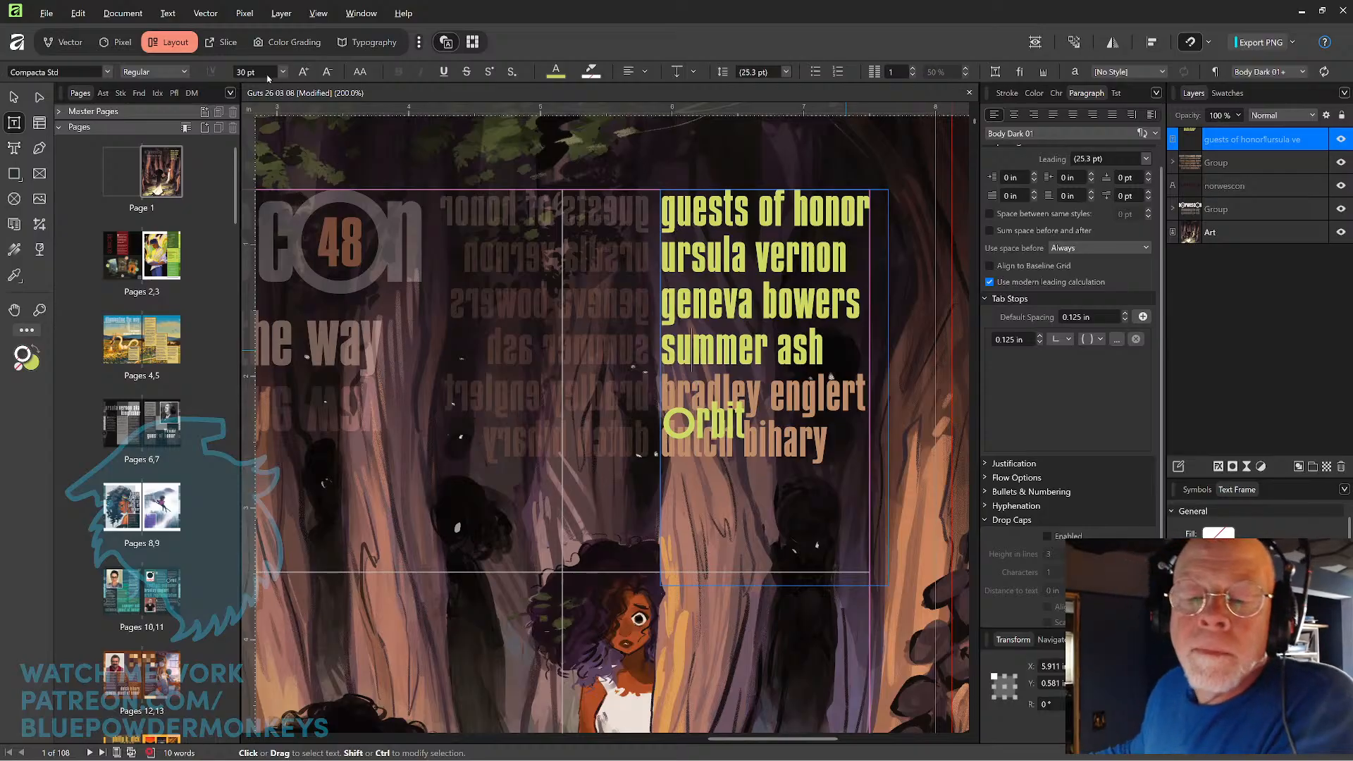
Check the leading of the "orbit" line and compare it with the leading of the third guest's line.
key(ctrl+shift+Left)
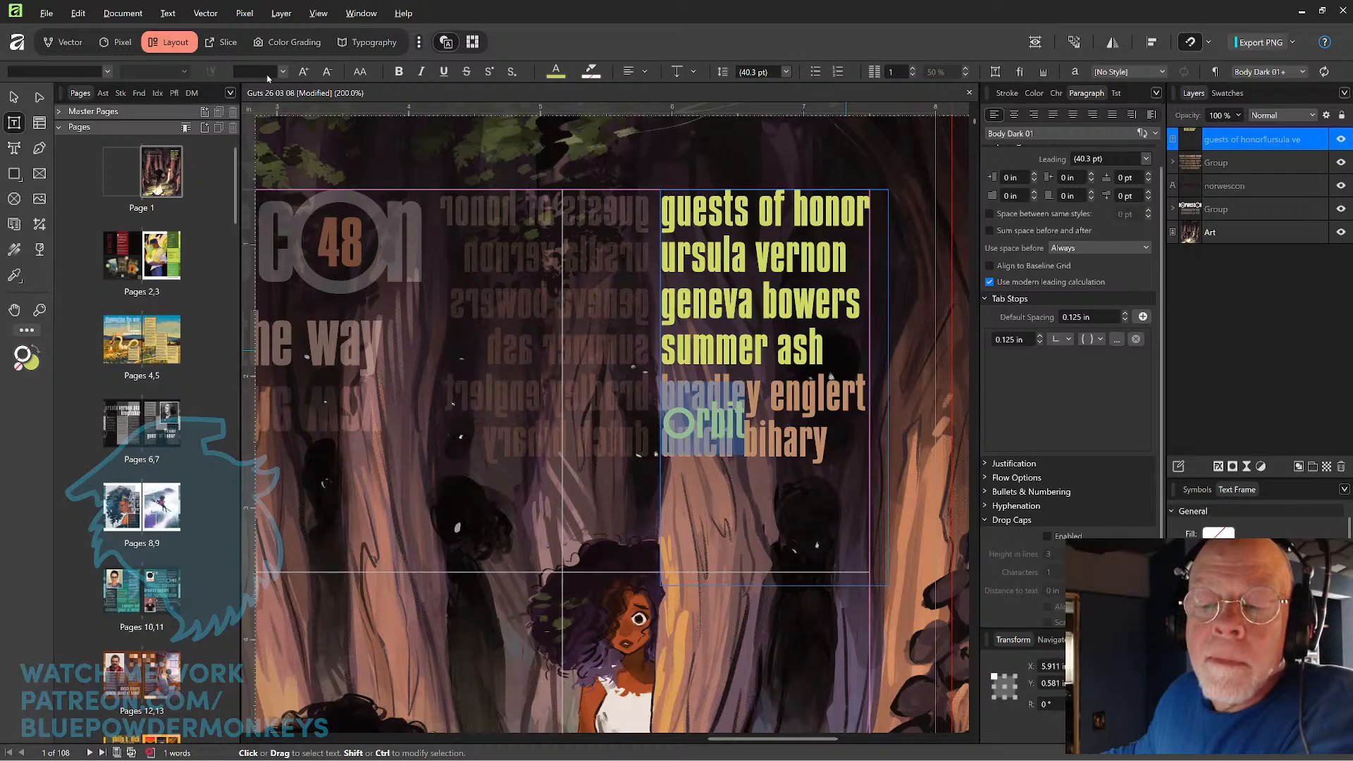
click(786, 72)
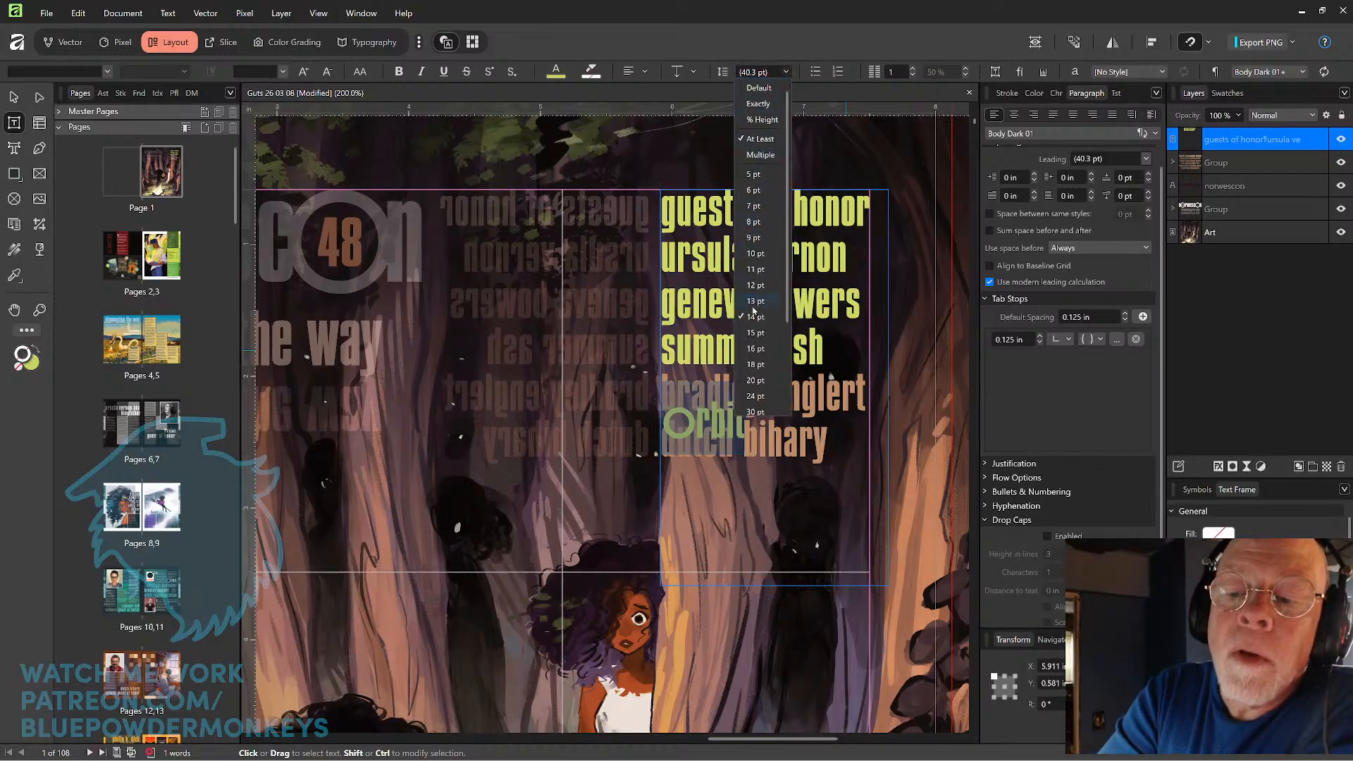
key(Escape)
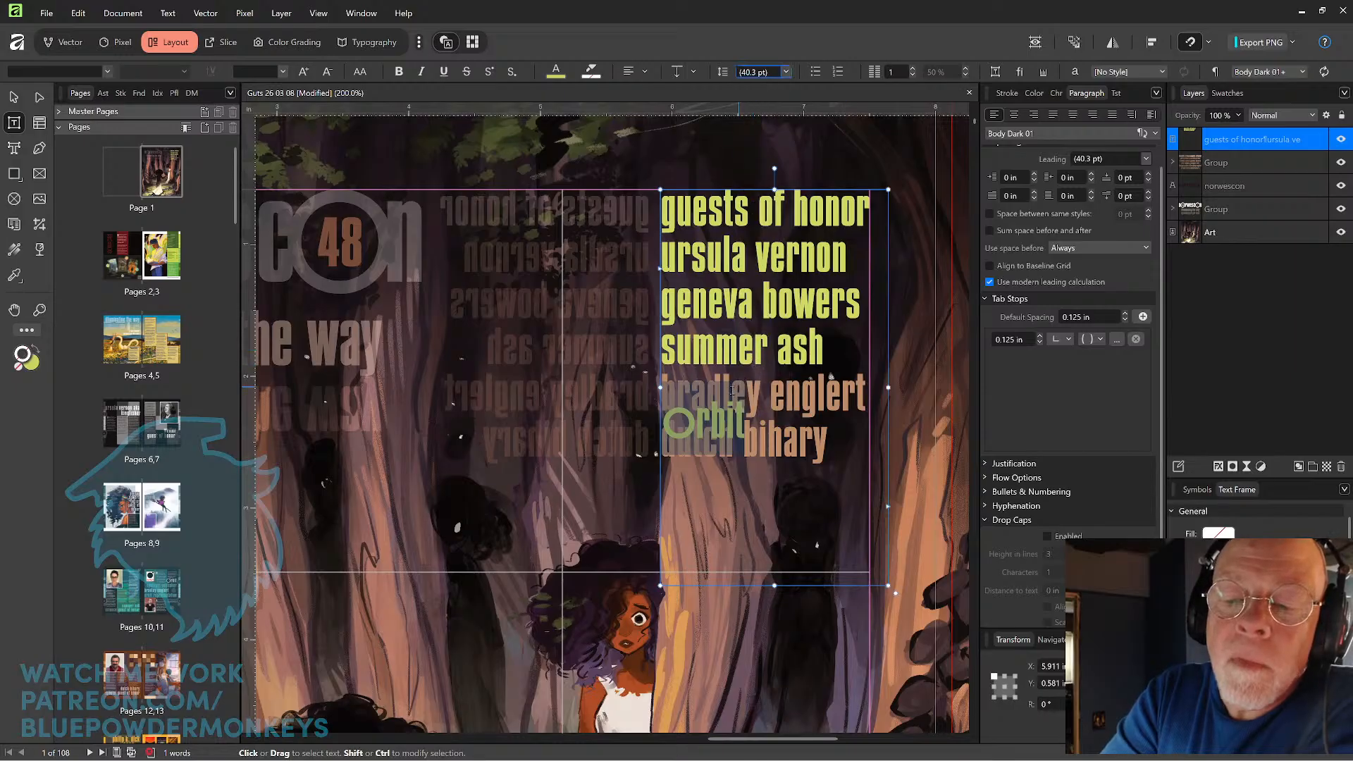
click(710, 417)
drag(667, 353, 771, 434)
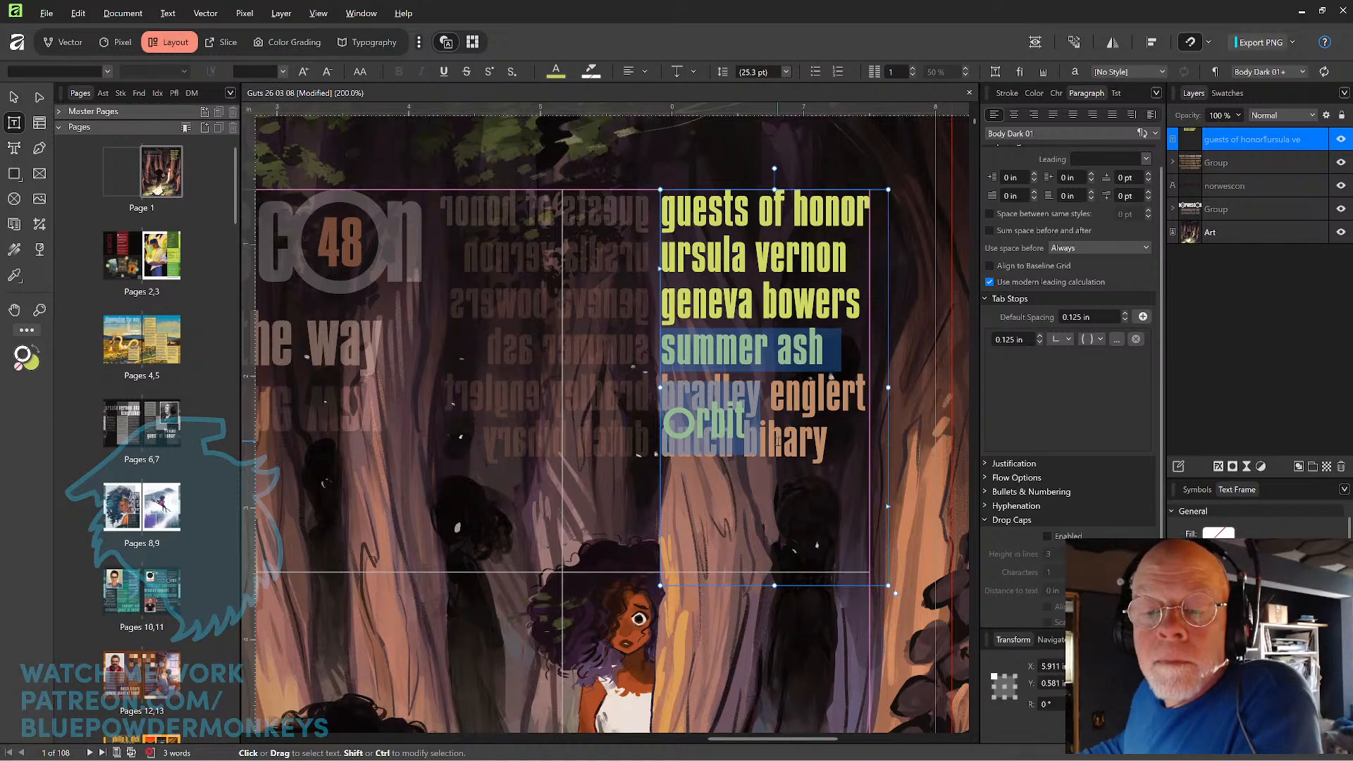
key(Up)
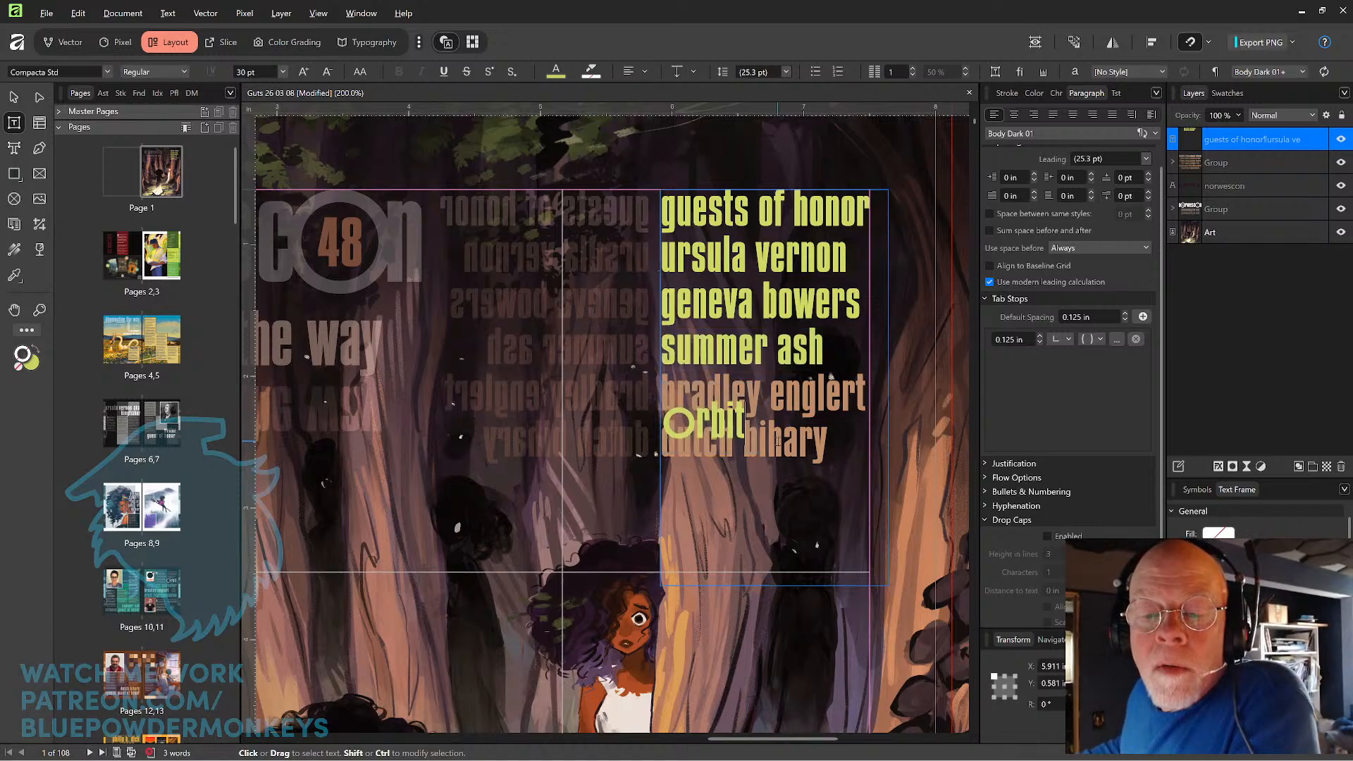
key(Up)
key(Down)
key(Left)
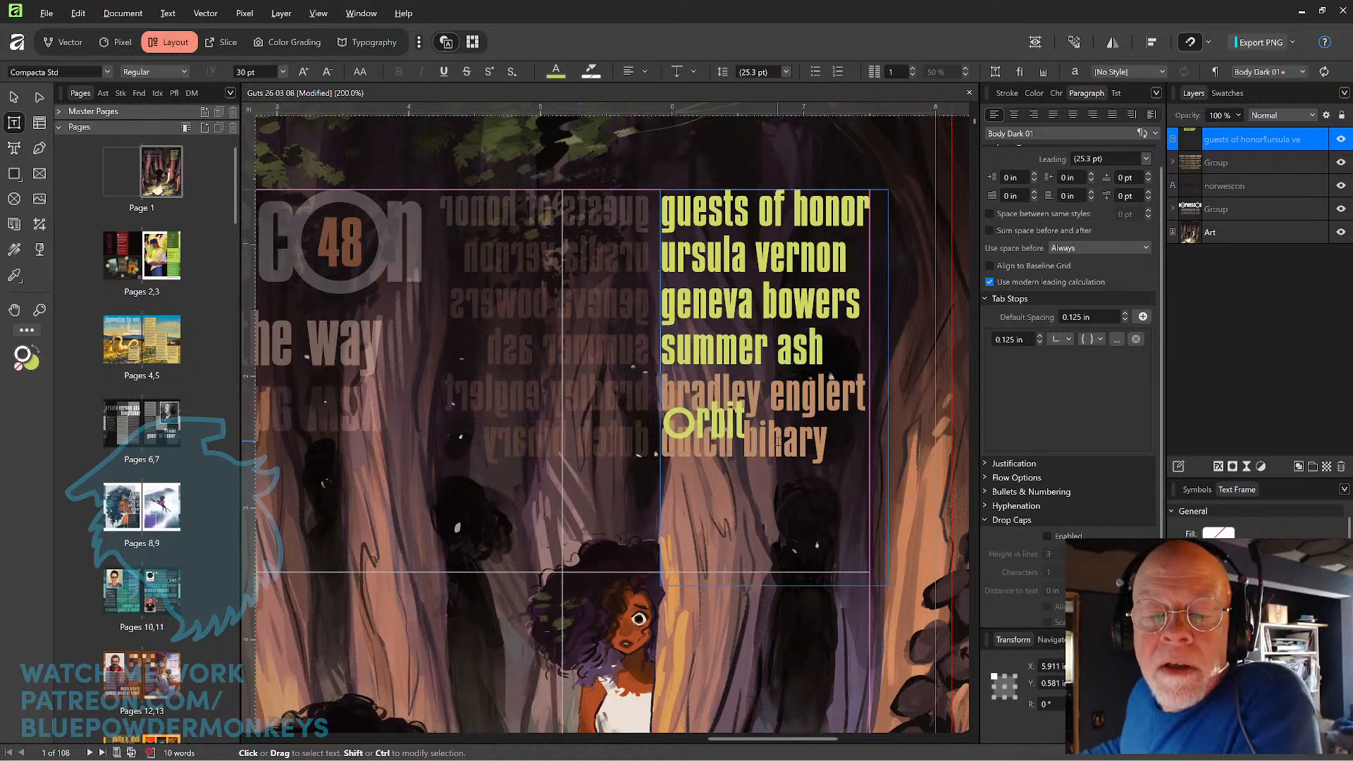
key(shift+Down)
key(shift+Down)
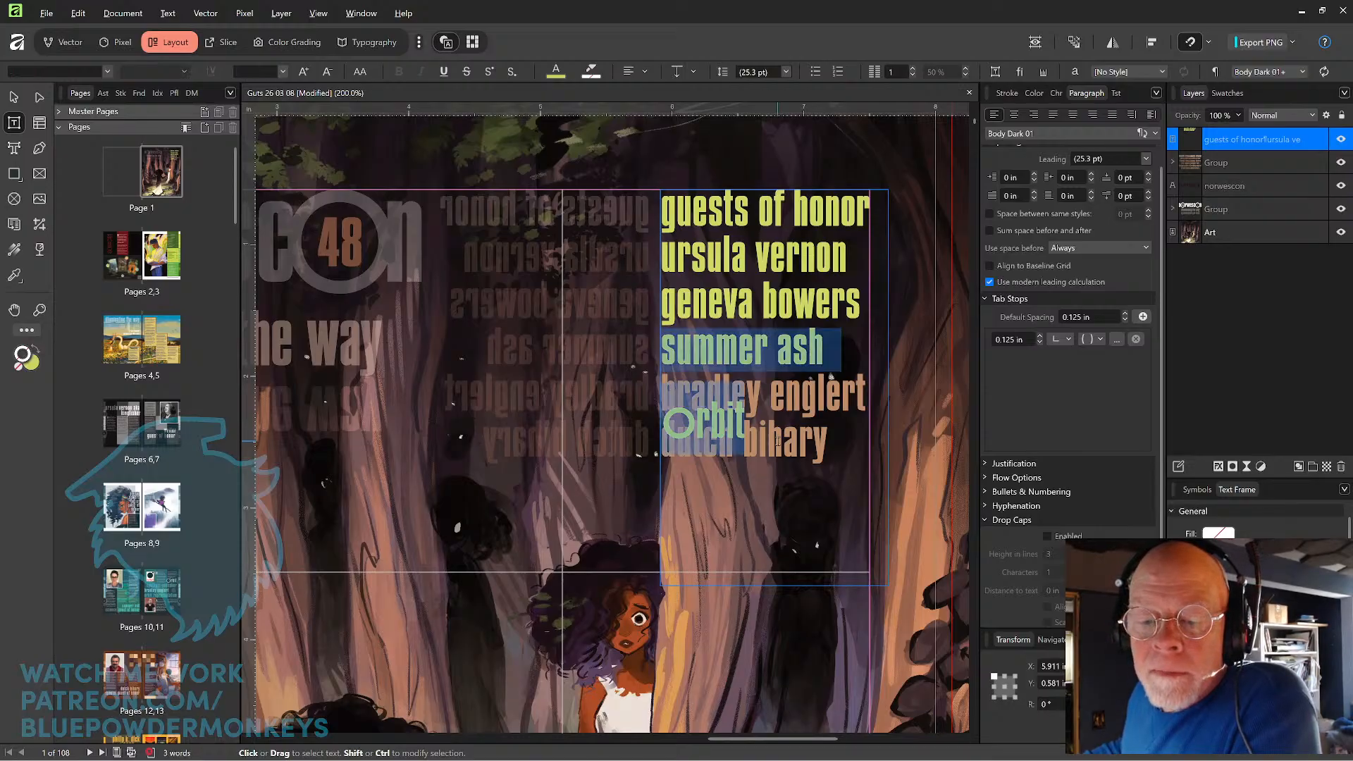
key(Up)
key(Up)
key(ctrl+Right)
key(ctrl+Right)
key(ctrl+Right)
key(ctrl+Right)
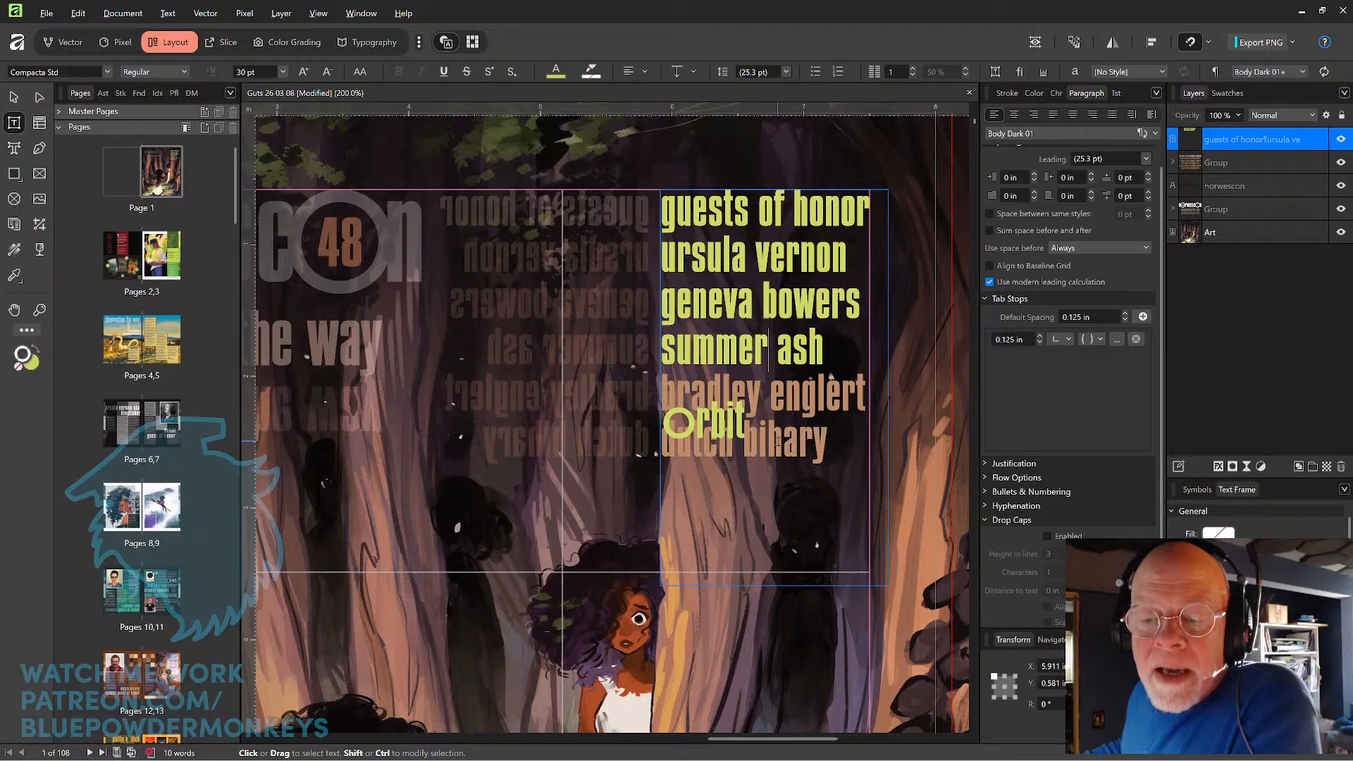
Try aligning the "orbit" line to the baseline grid, then turn the alignment back off.
key(ctrl+shift+Right)
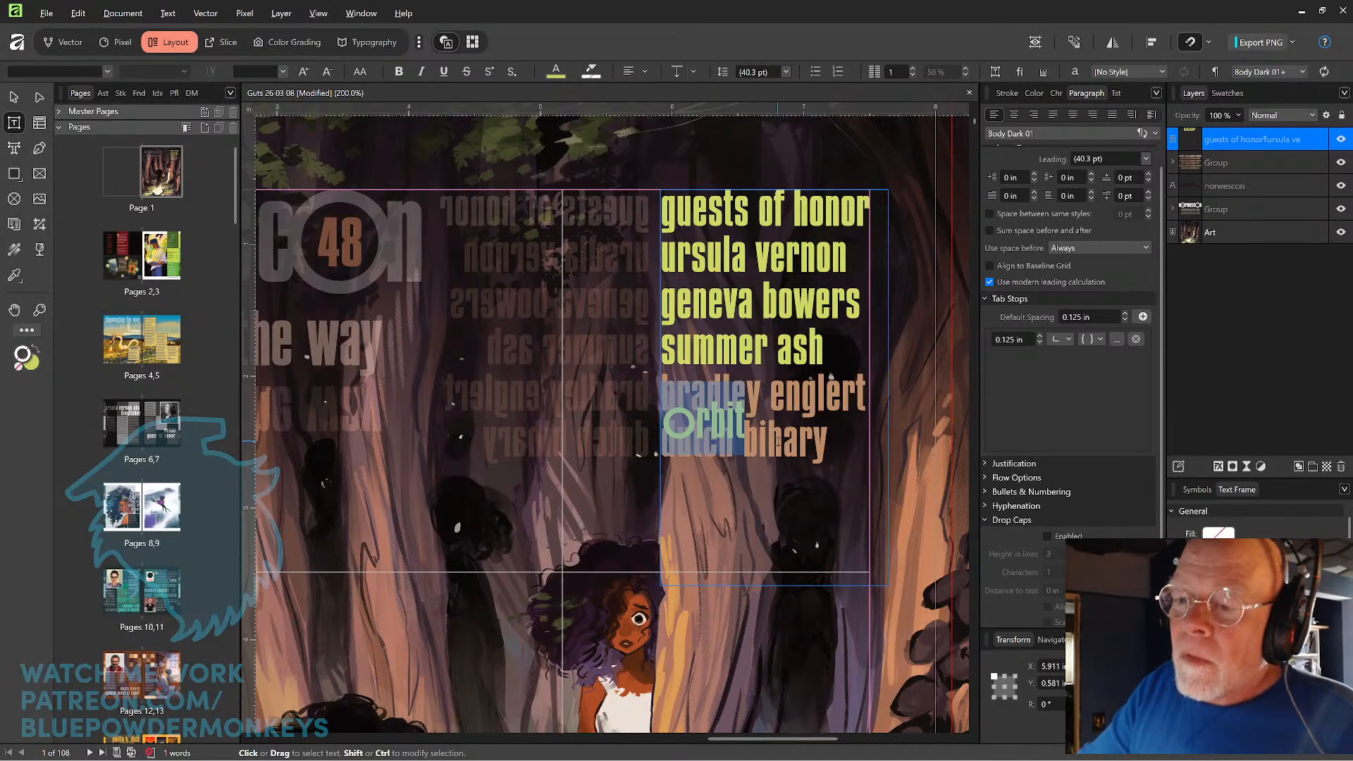
click(989, 266)
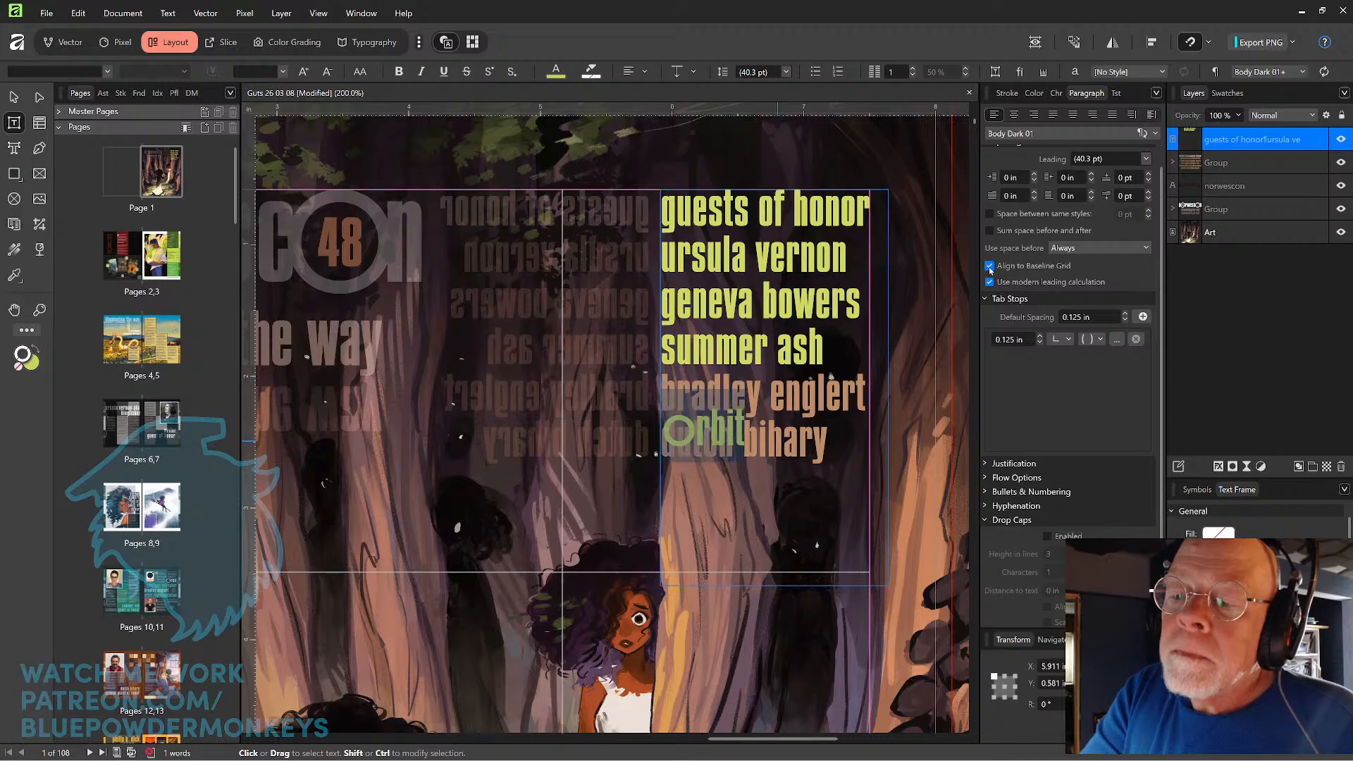
click(989, 267)
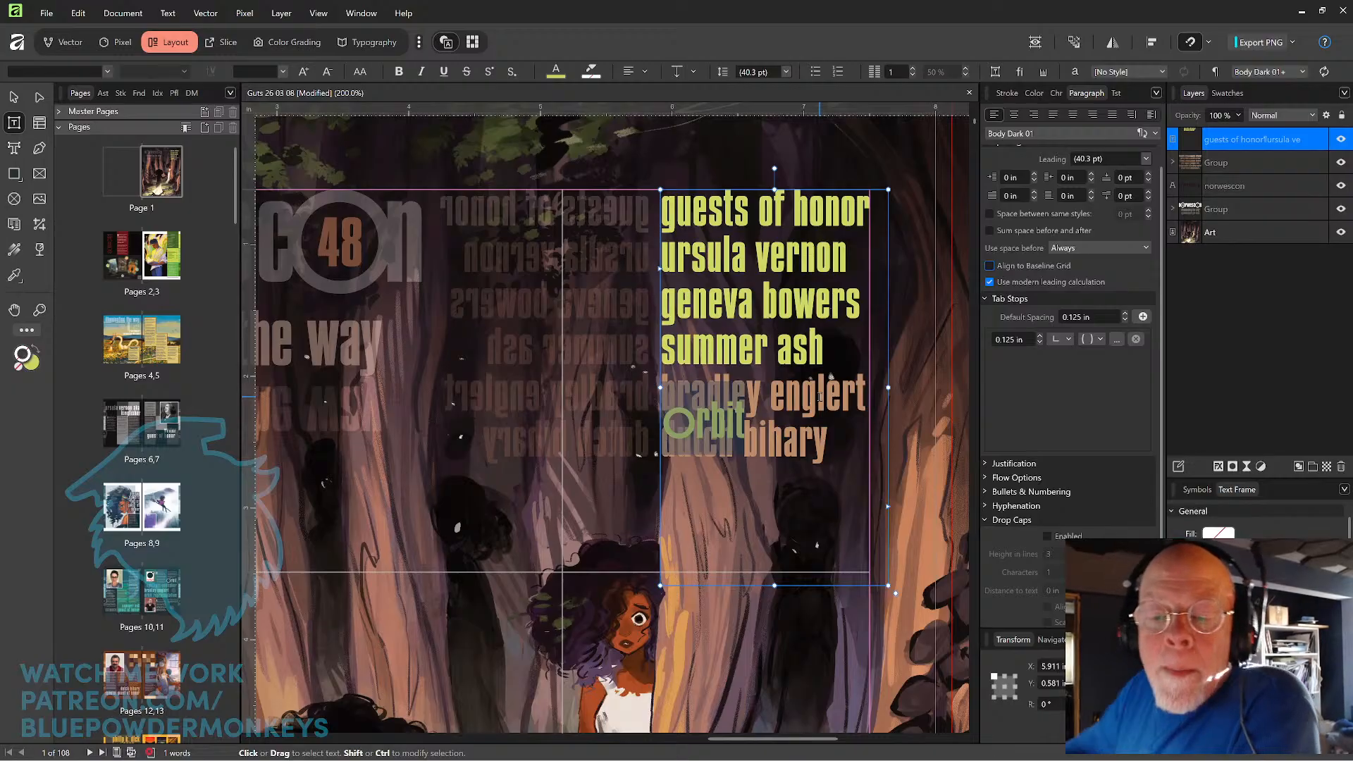
Compare the leading of the enlarged "o" with that of the remaining letters in "orbit".
double_click(716, 416)
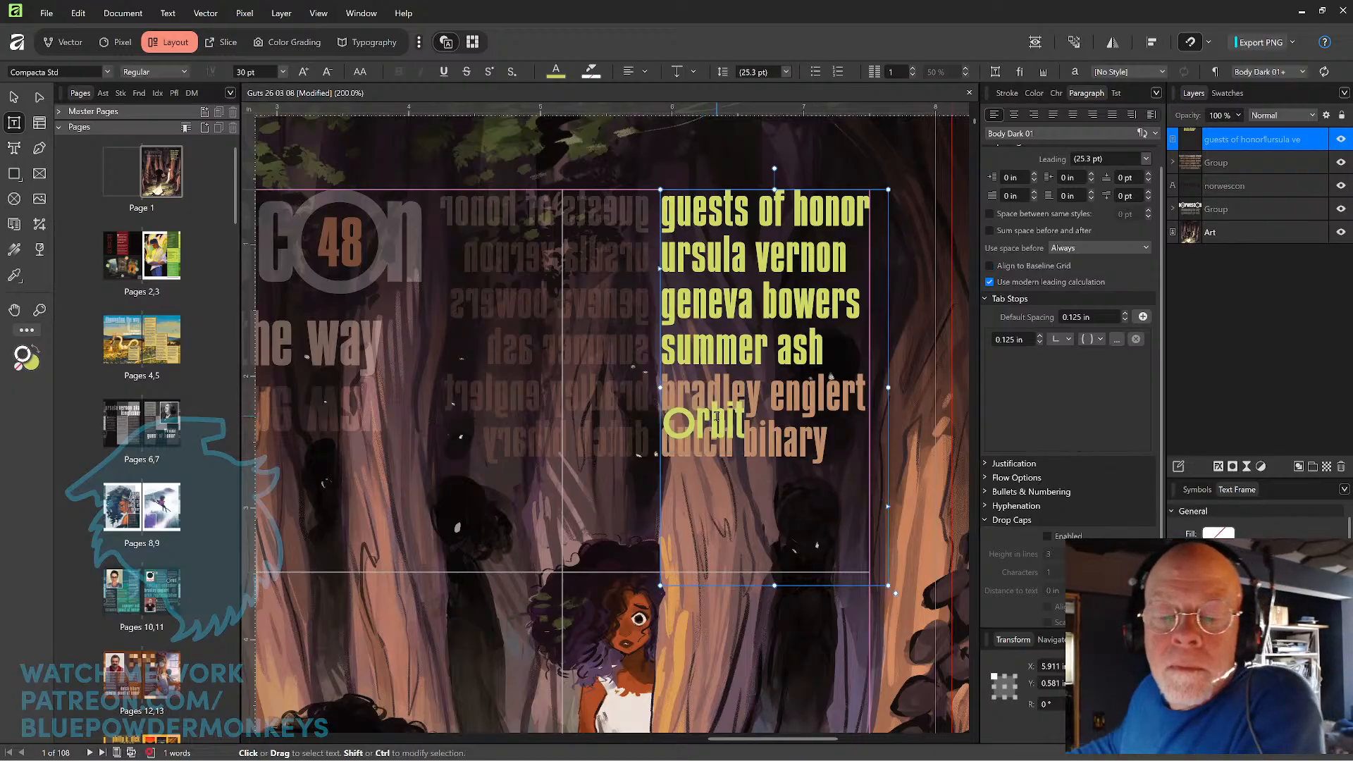
key(Left)
key(Left)
key(Left)
key(shift+Right)
key(shift+Right)
key(shift+Right)
key(shift+Right)
key(shift+Right)
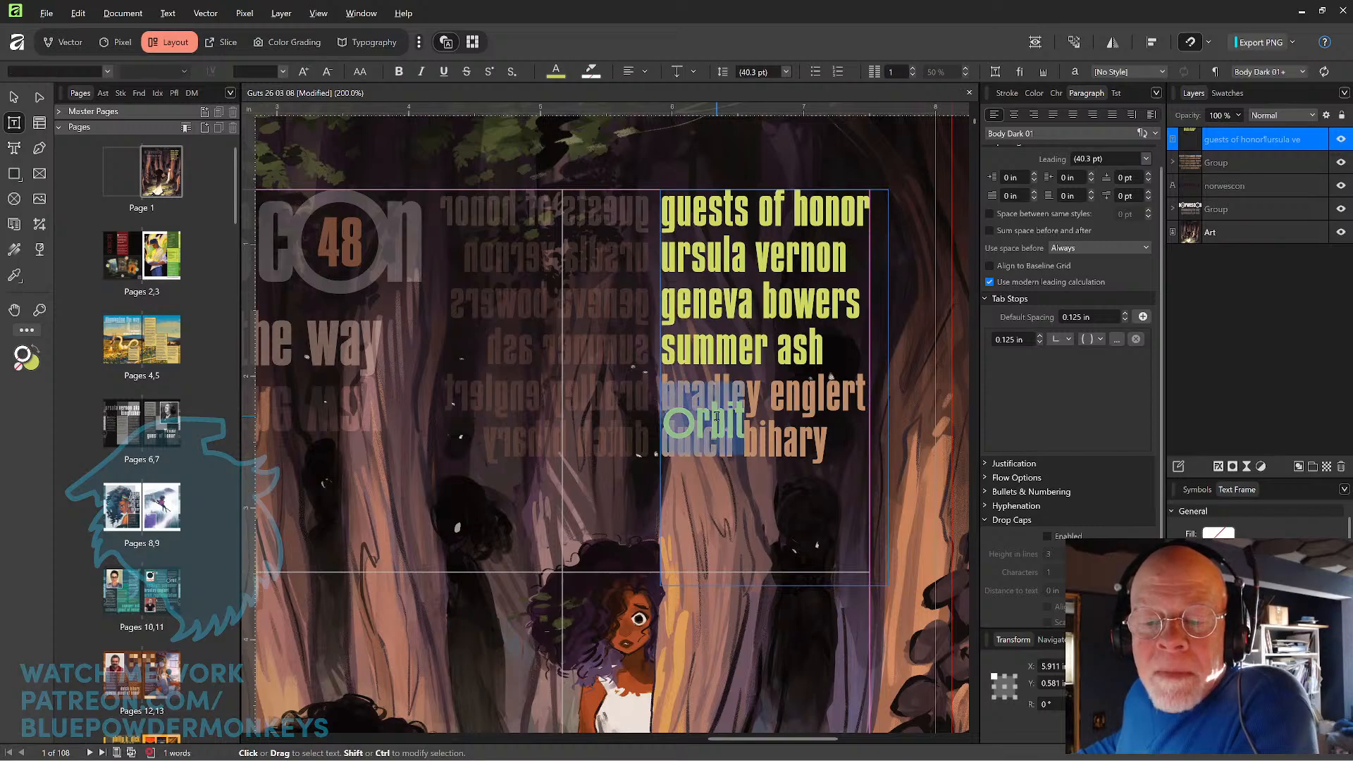
key(Right)
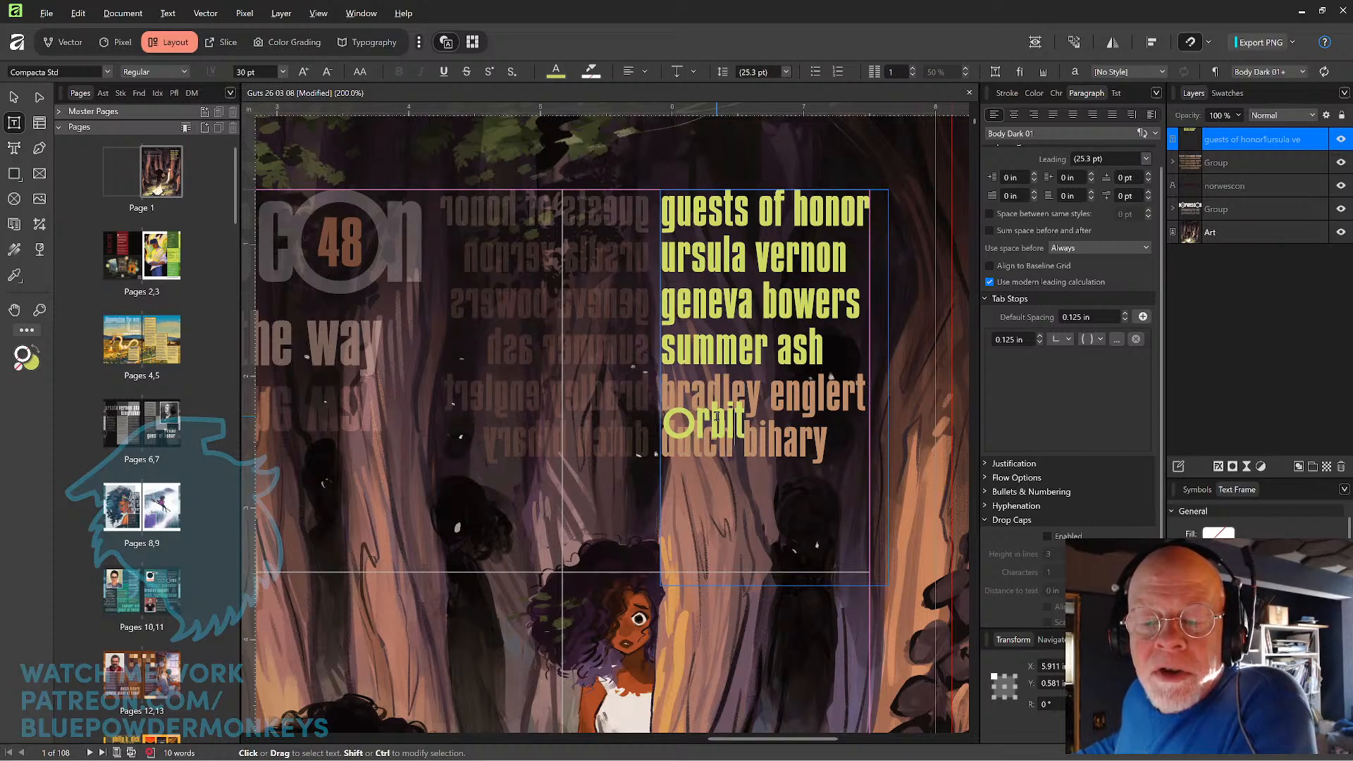
key(shift+Left)
key(shift+Left)
key(shift+Left)
key(shift+Left)
key(shift+Left)
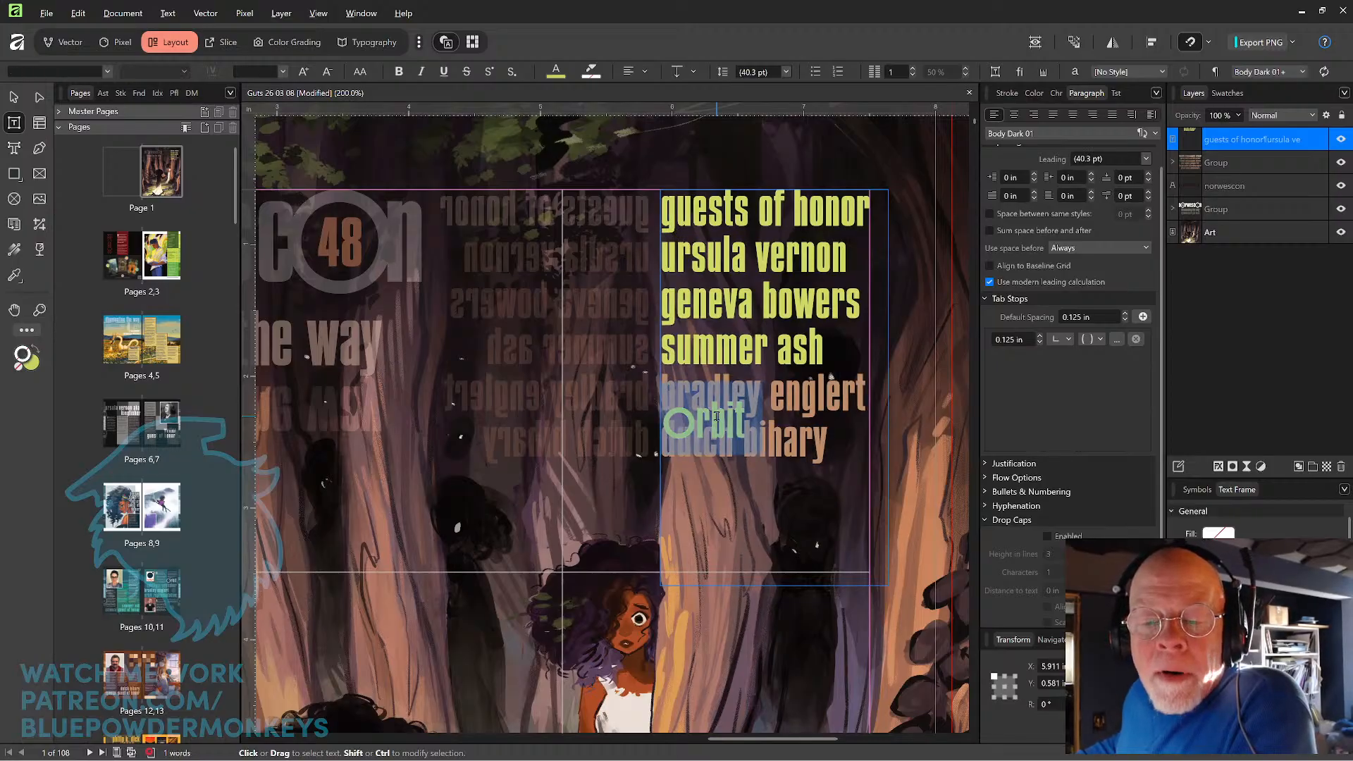
Set the At Least leading of the "orbit" line and the guest line above it to 13 pt.
key(Left)
key(Up)
key(shift+Down)
key(shift+Down)
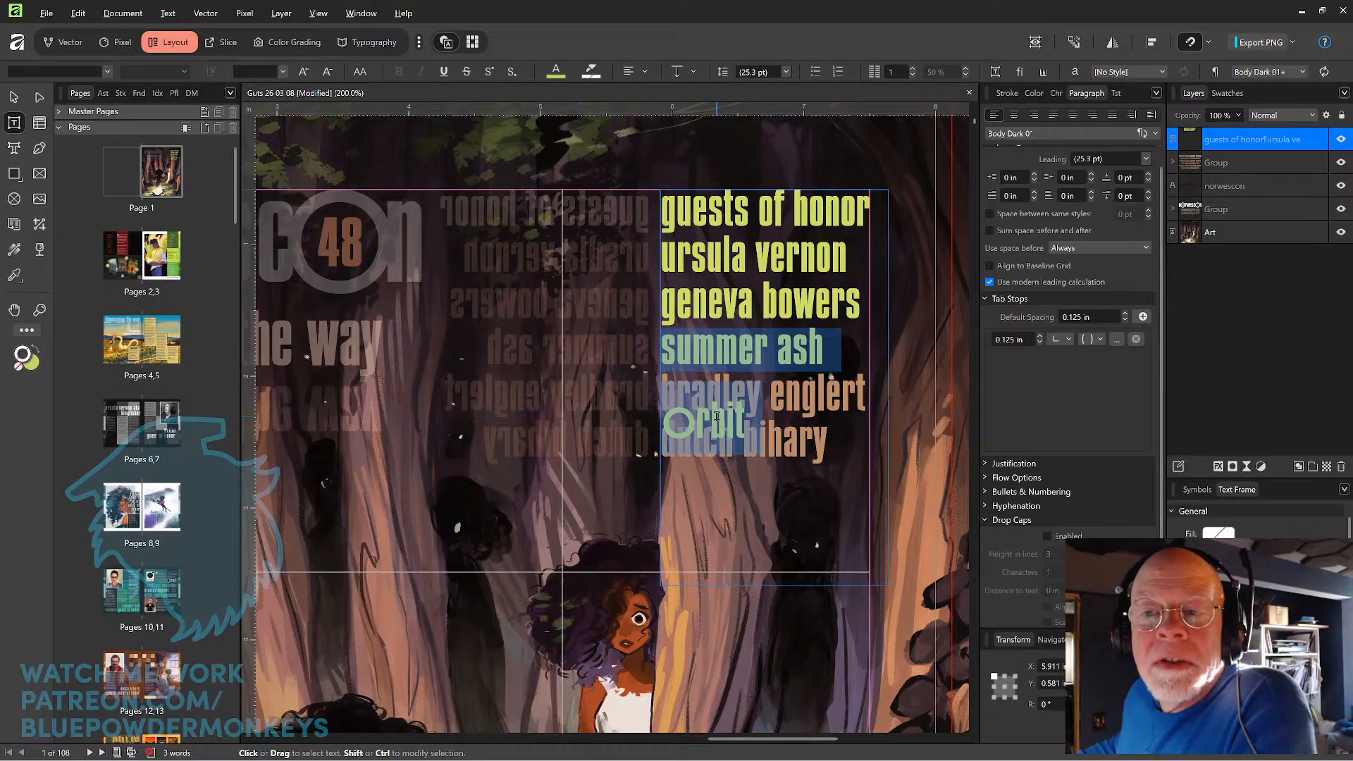
click(786, 72)
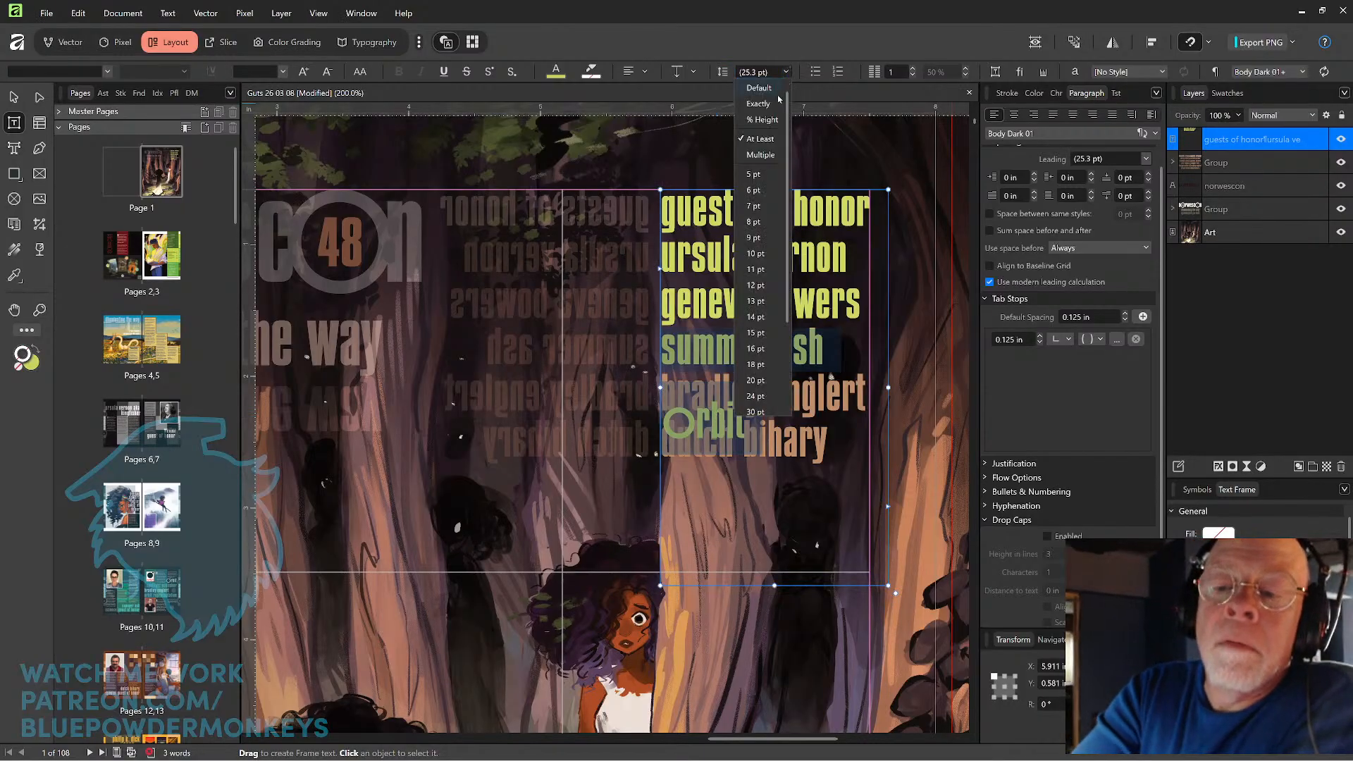
key(Escape)
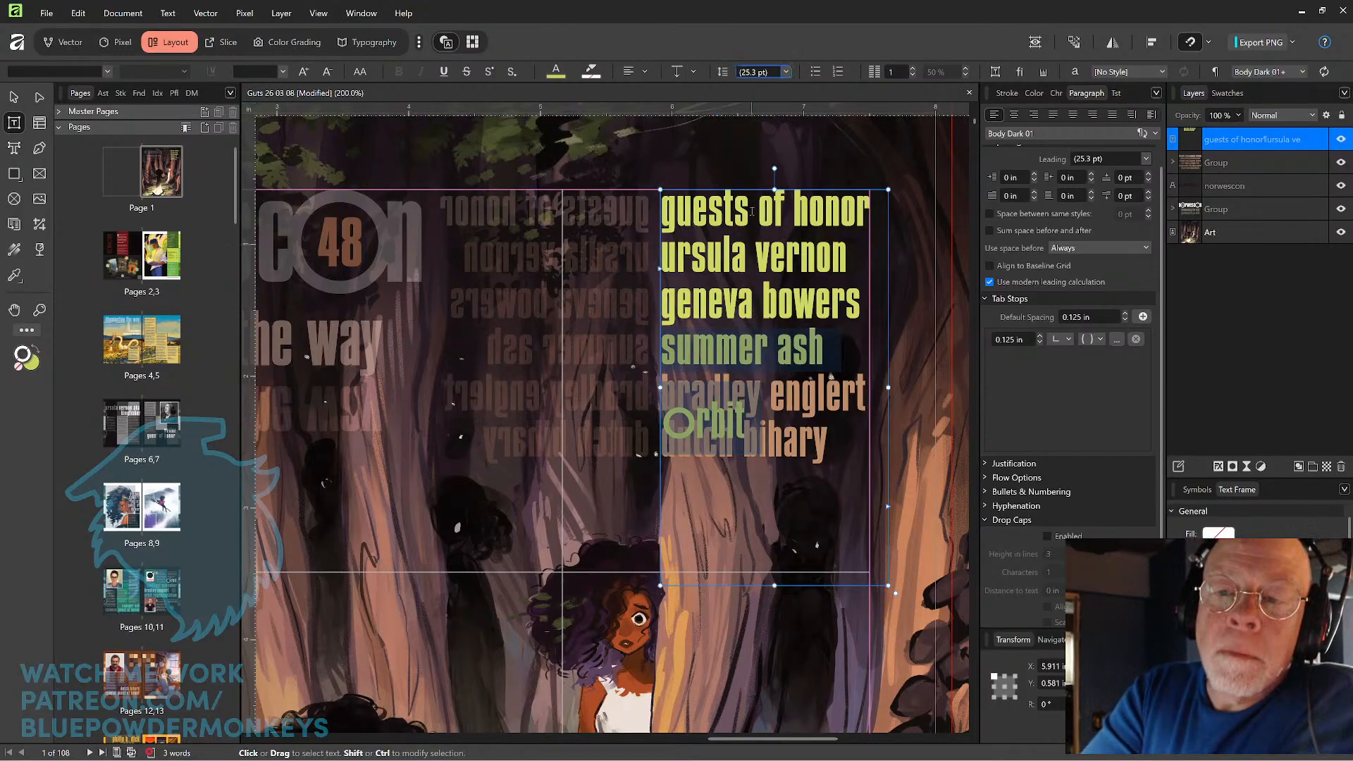
click(786, 71)
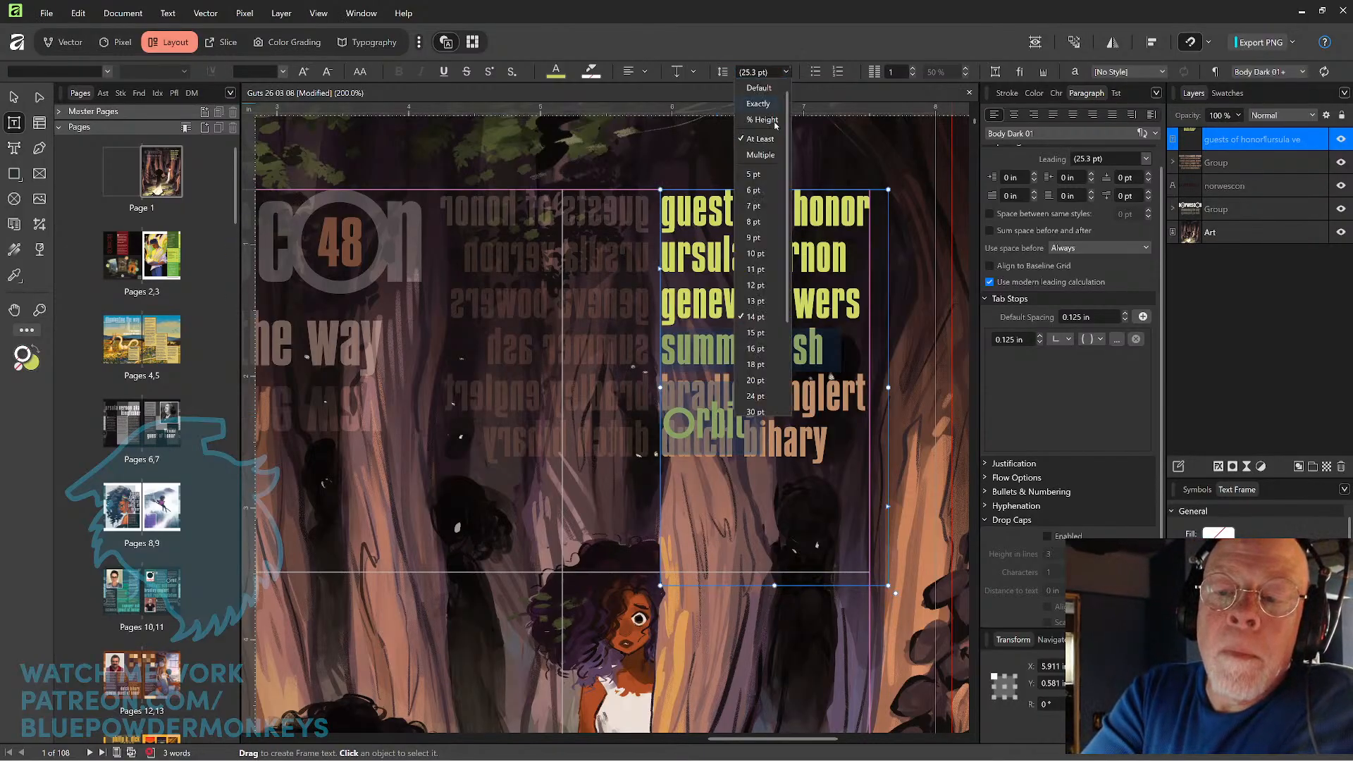
click(754, 301)
click(786, 72)
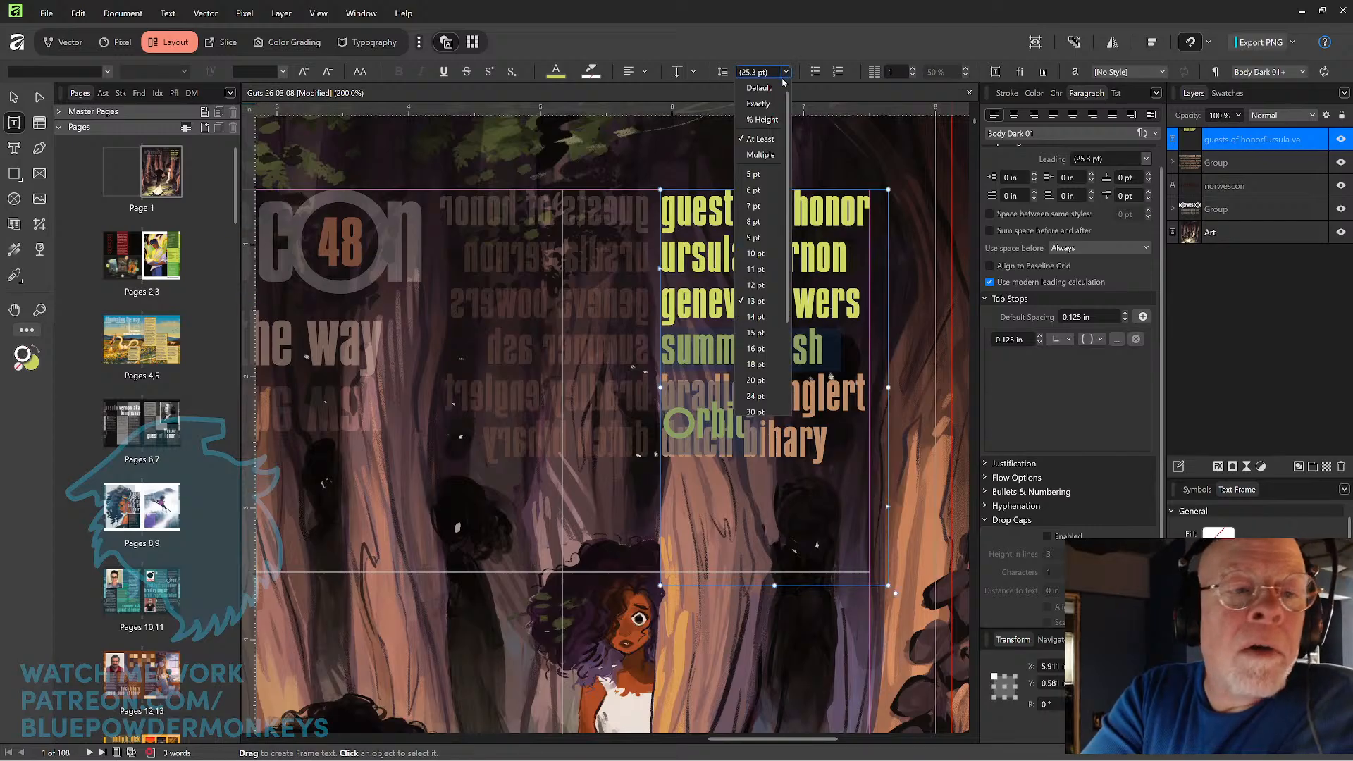
Compare the leading of the enlarged "o" with that of the empty line below "orbit" and of the whole list.
click(678, 420)
click(667, 420)
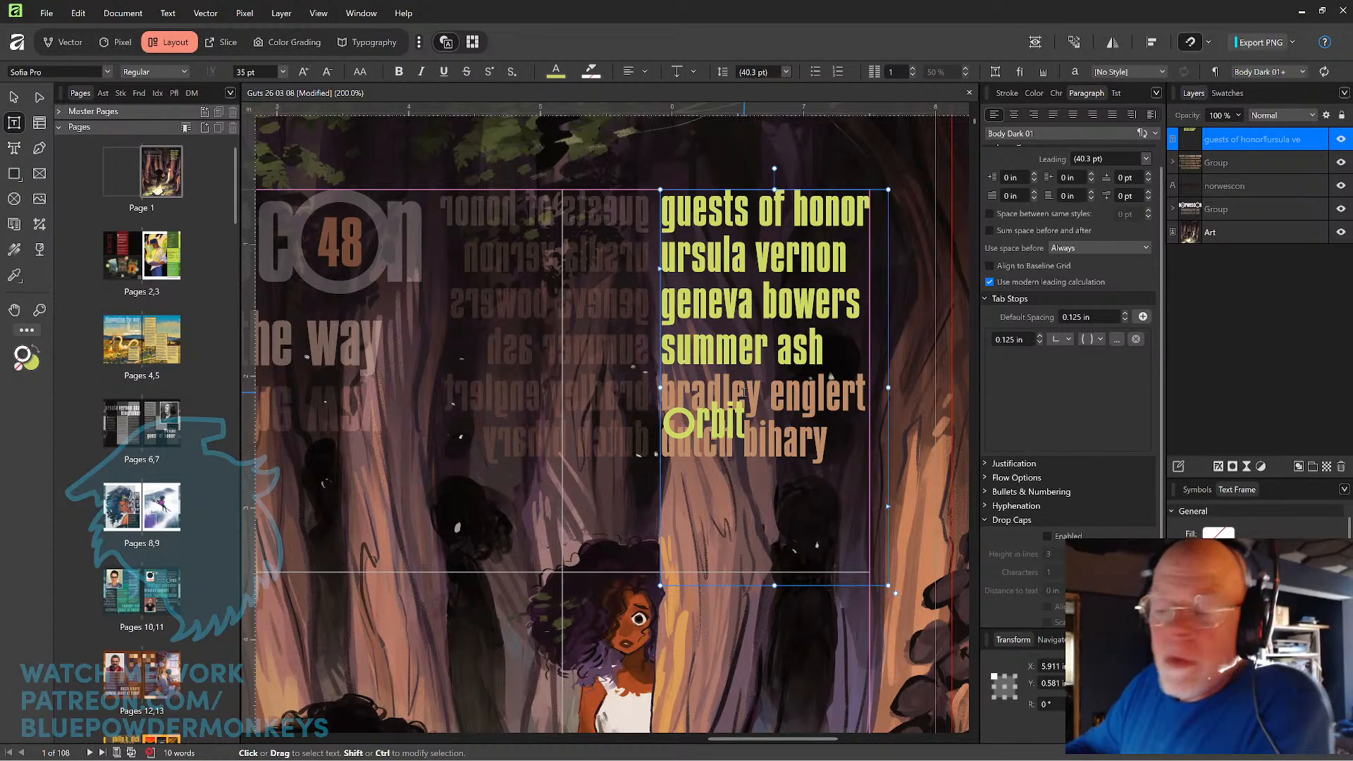
key(ctrl+minus)
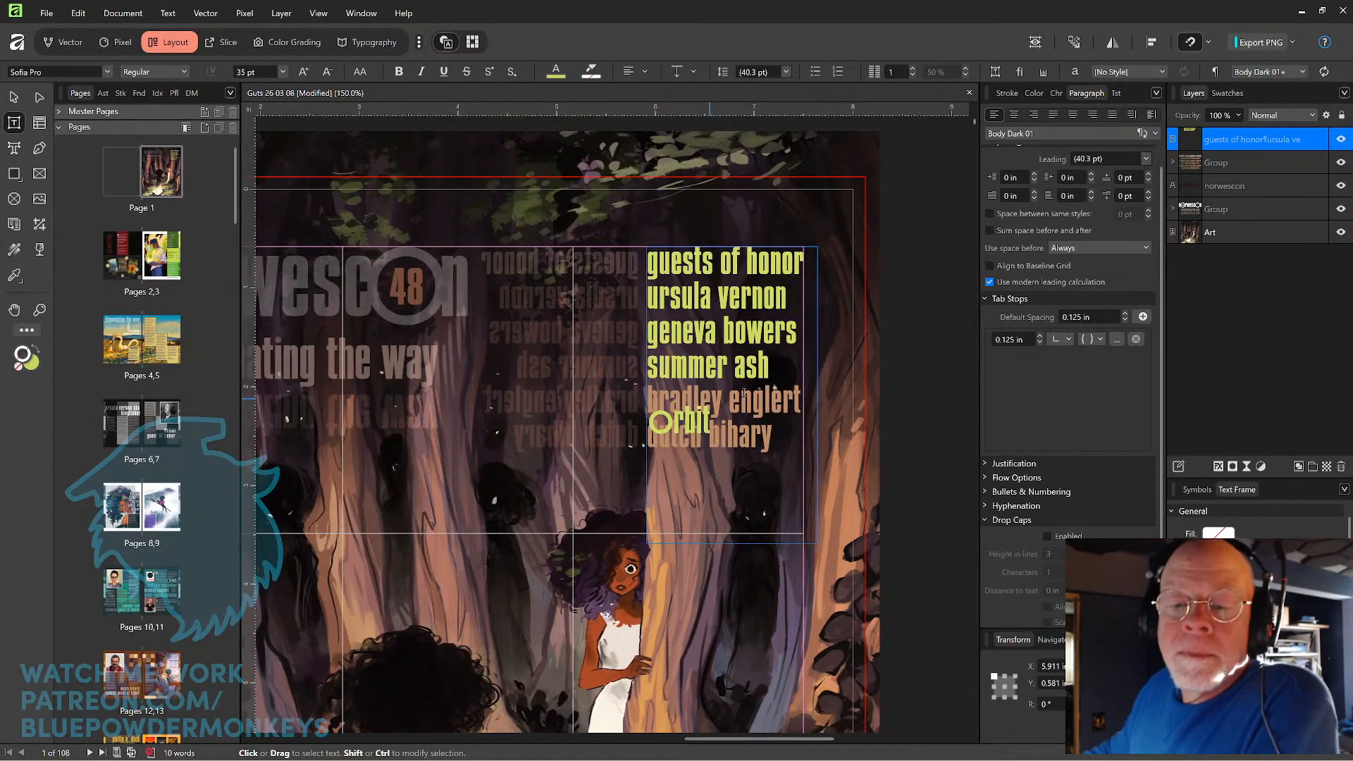
click(744, 393)
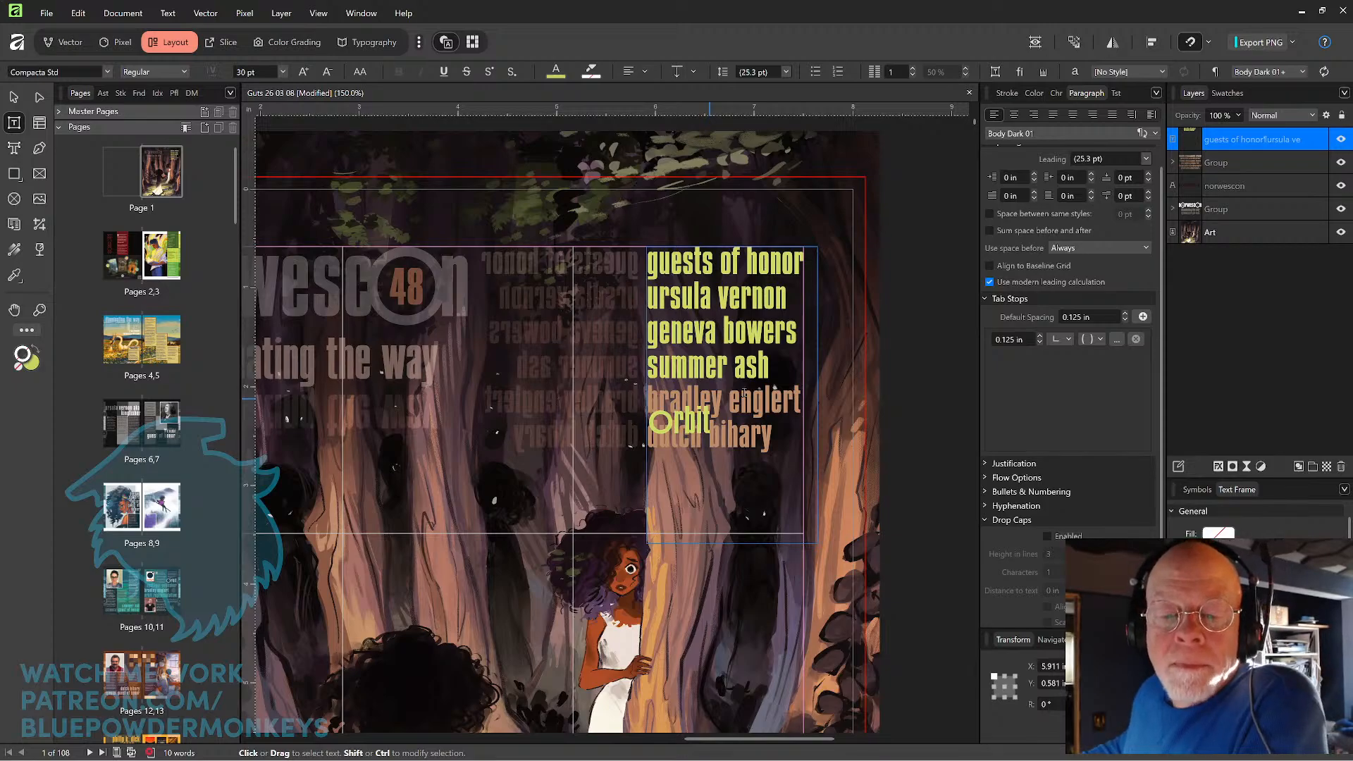
key(shift+Down)
key(shift+Down)
key(shift+Down)
key(shift+Down)
key(shift+Down)
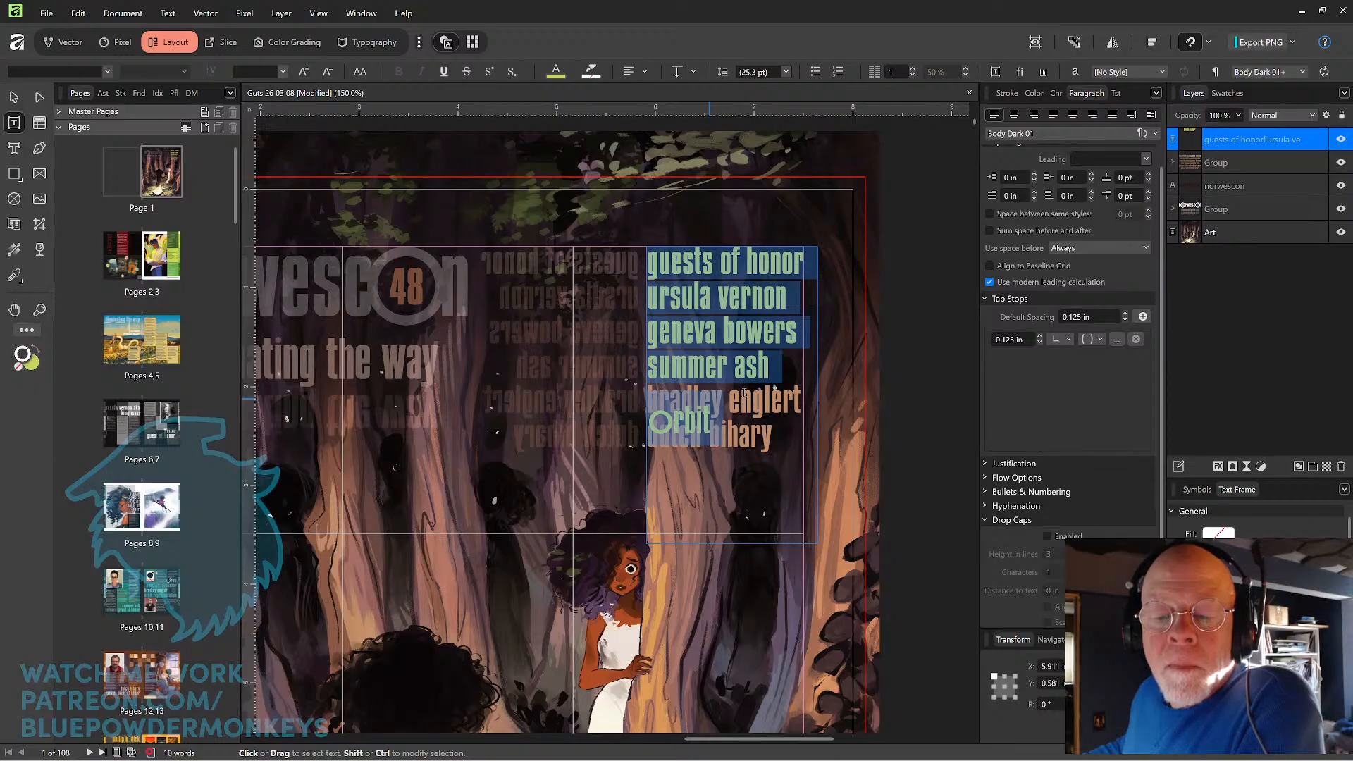
Enter the last guest's full name on the empty line below "orbit".
click(744, 392)
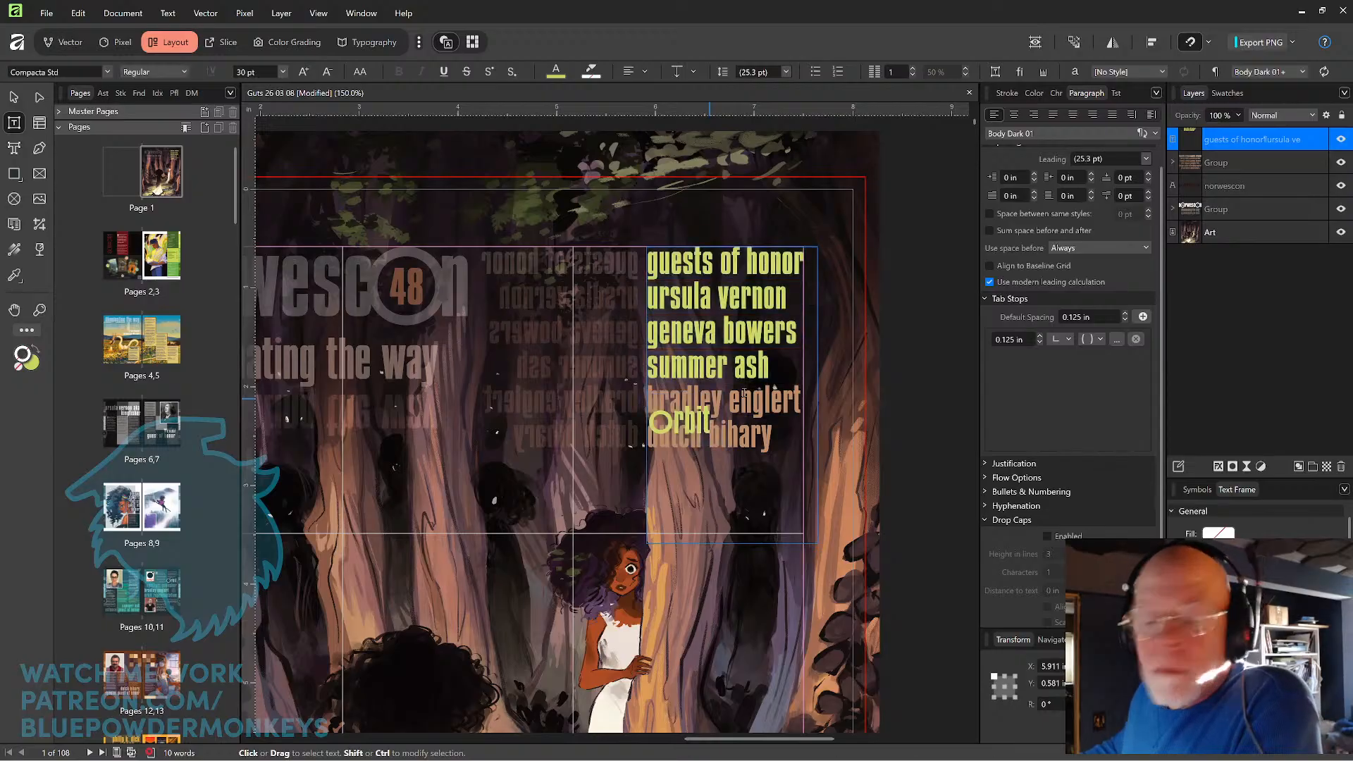
text(du)
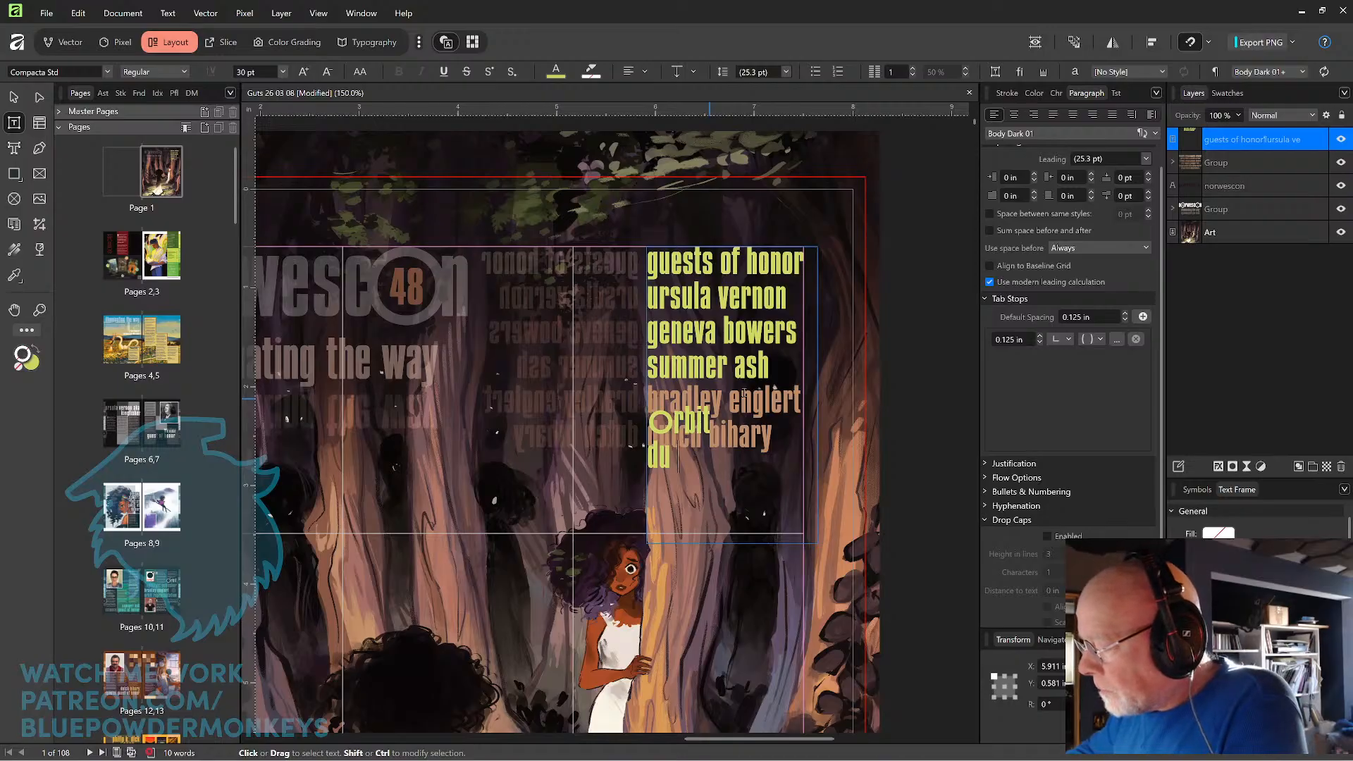
text(tch)
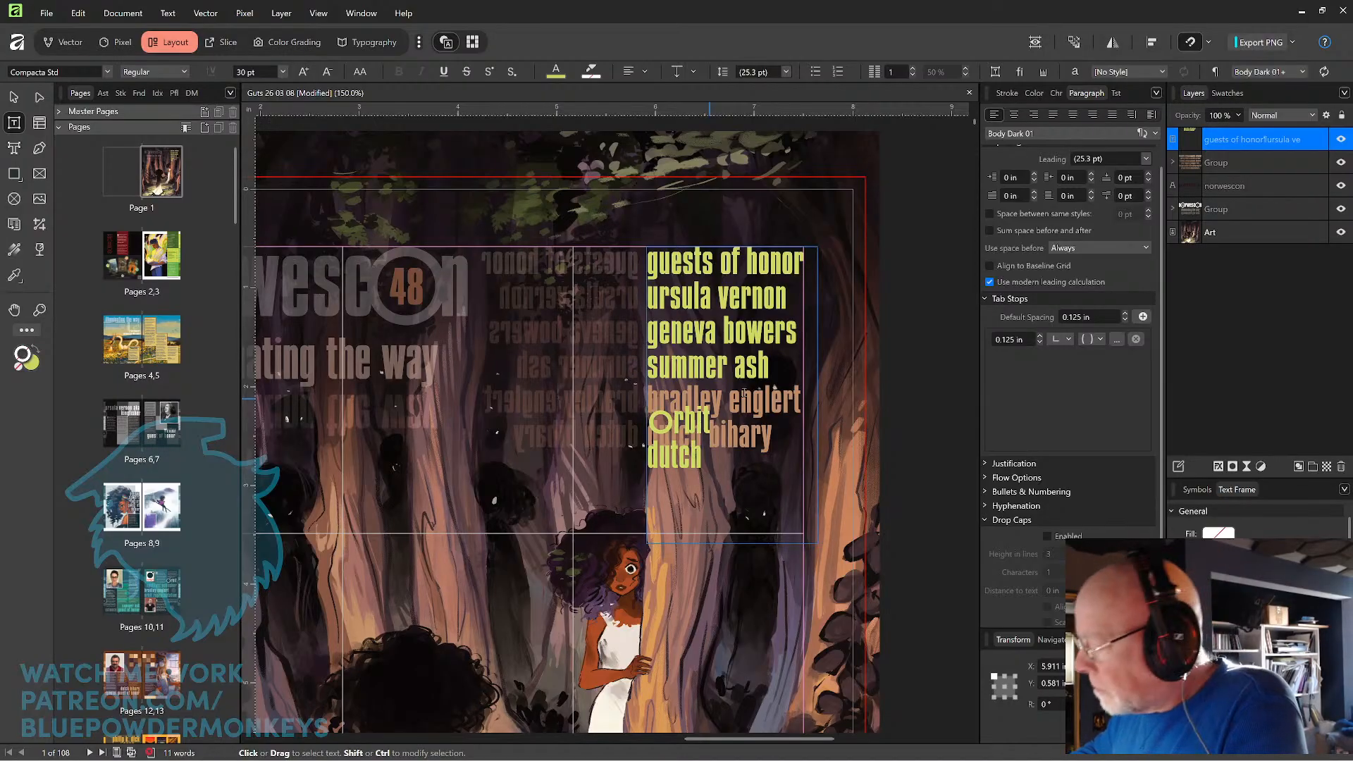
text( bi)
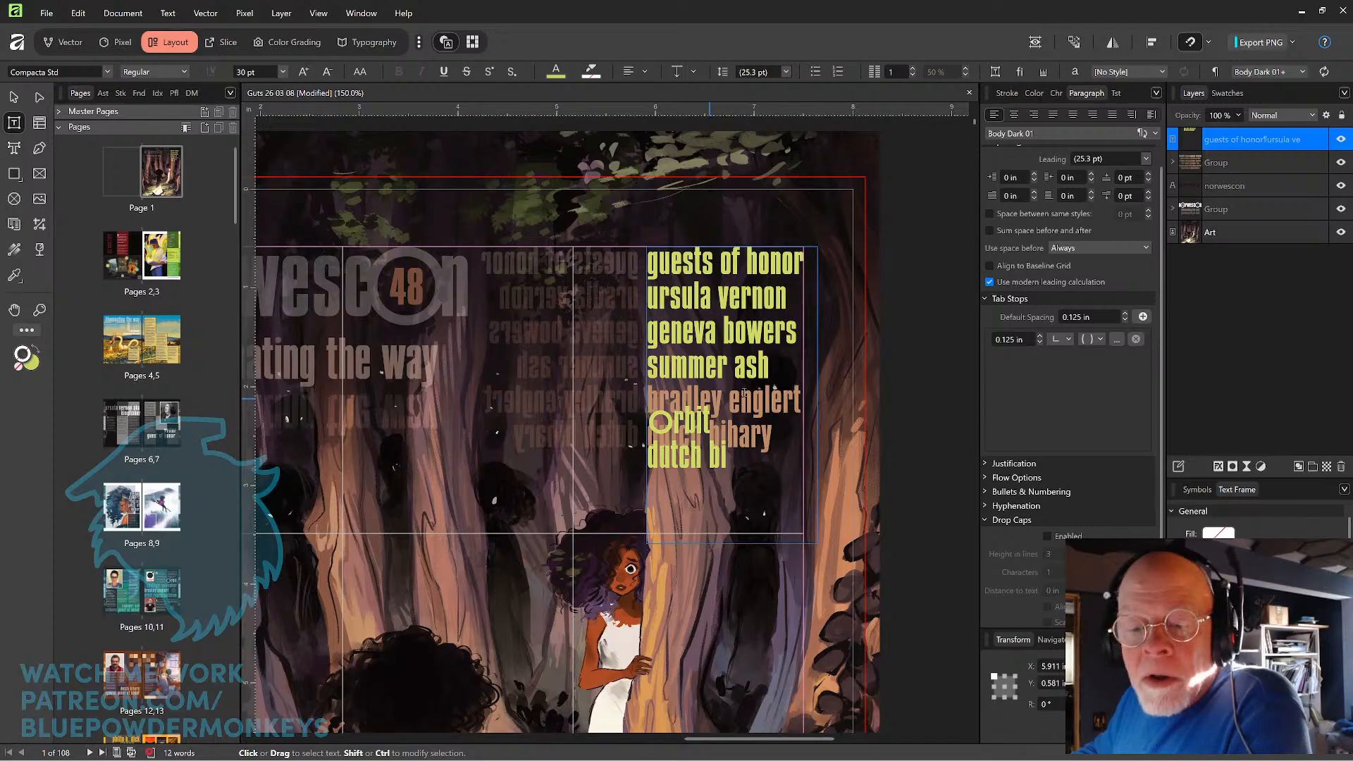
text(hary)
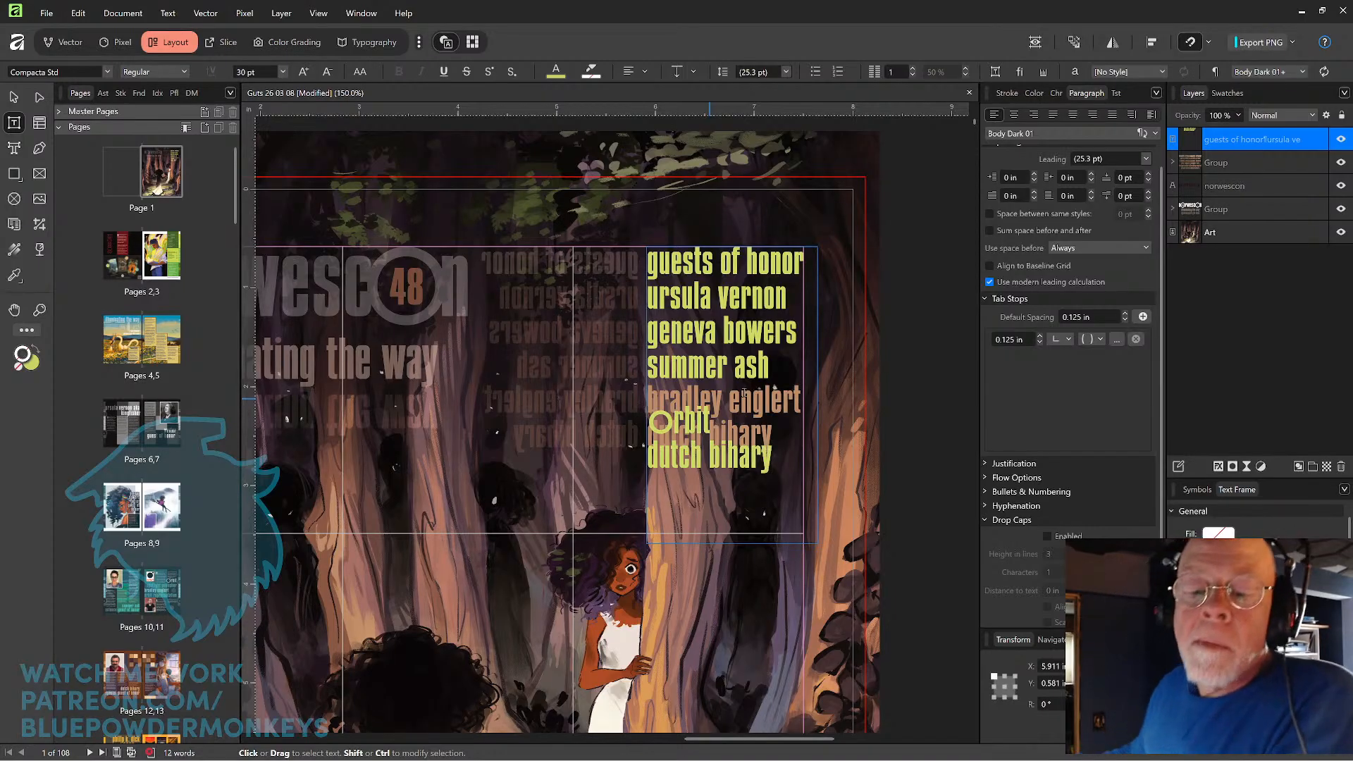
Try joining the "orbit" line to the guest line above it, then split them apart again.
key(Up)
key(Up)
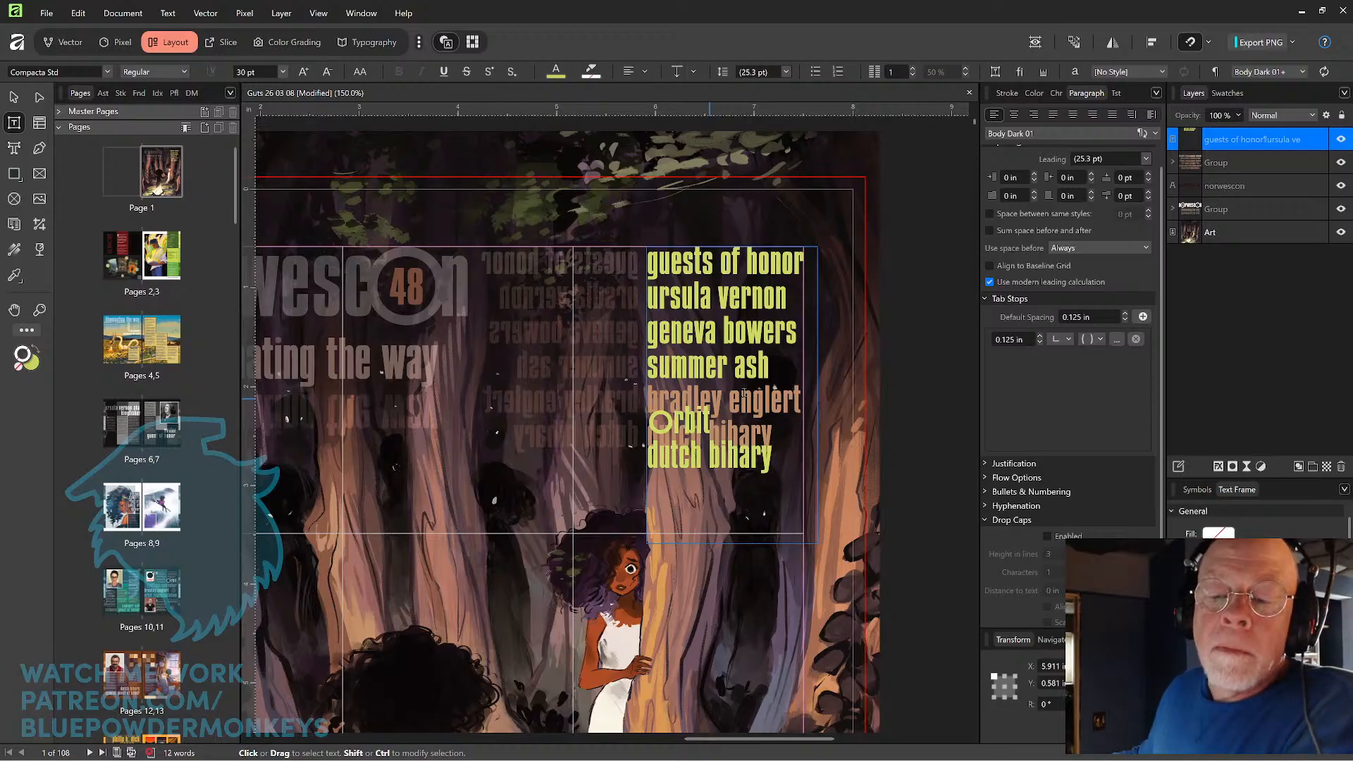
key(Delete)
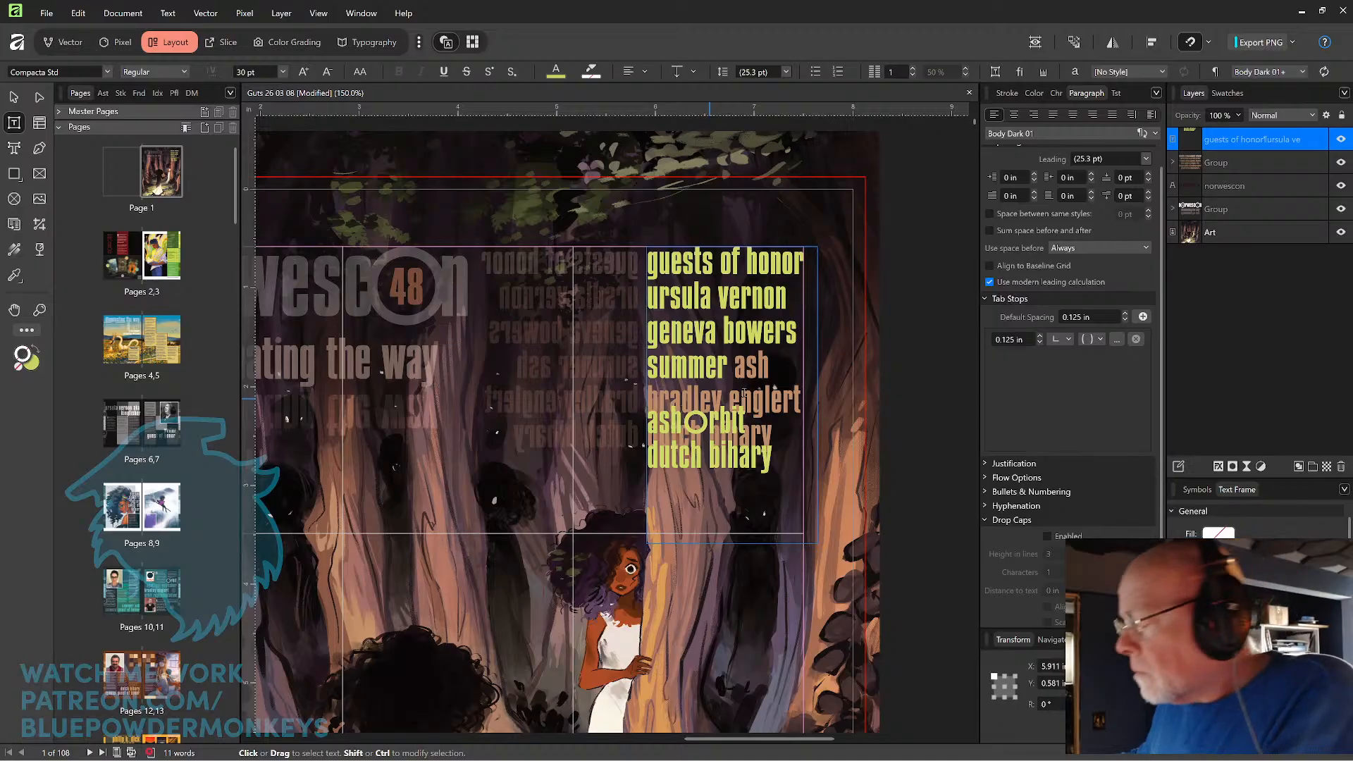
key(Return)
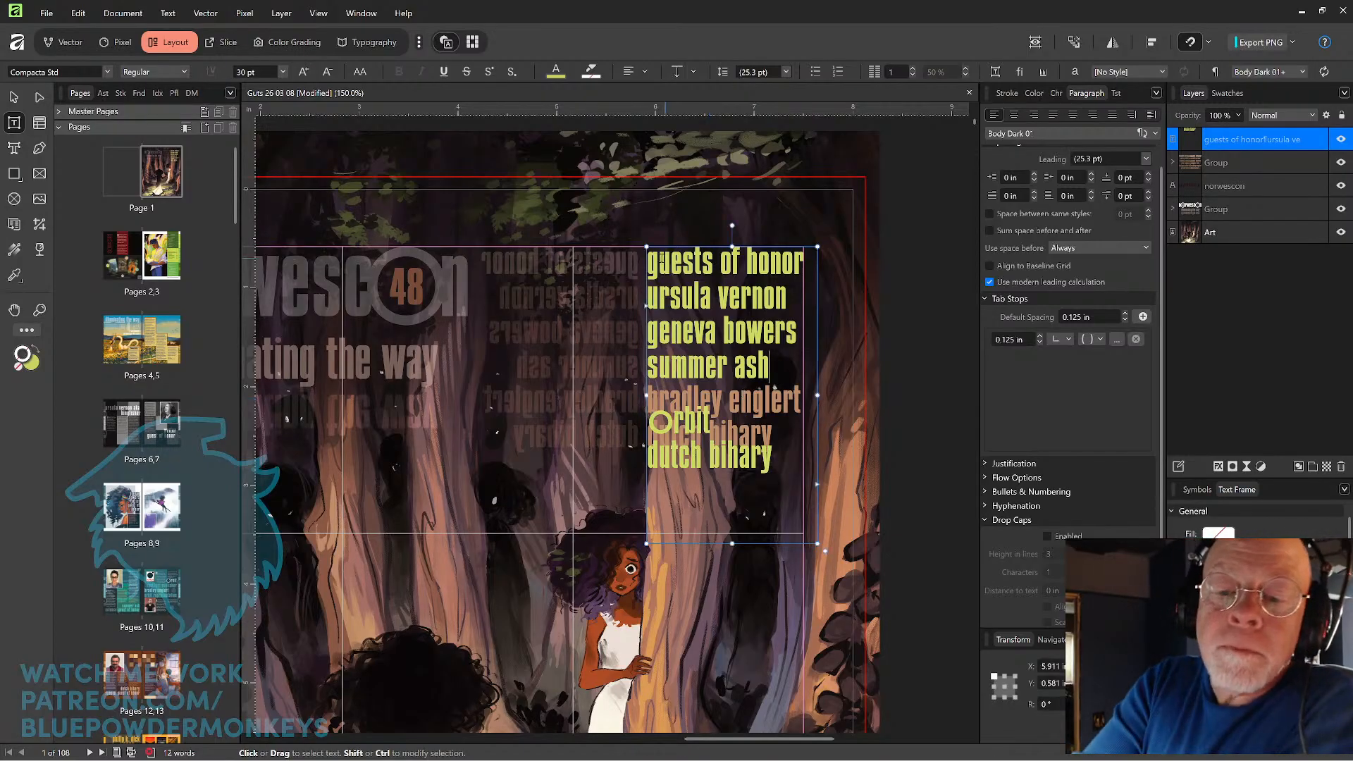
Select the whole live guest list and sample the tan colour of the original list's fifth guest name onto it.
drag(646, 257, 799, 470)
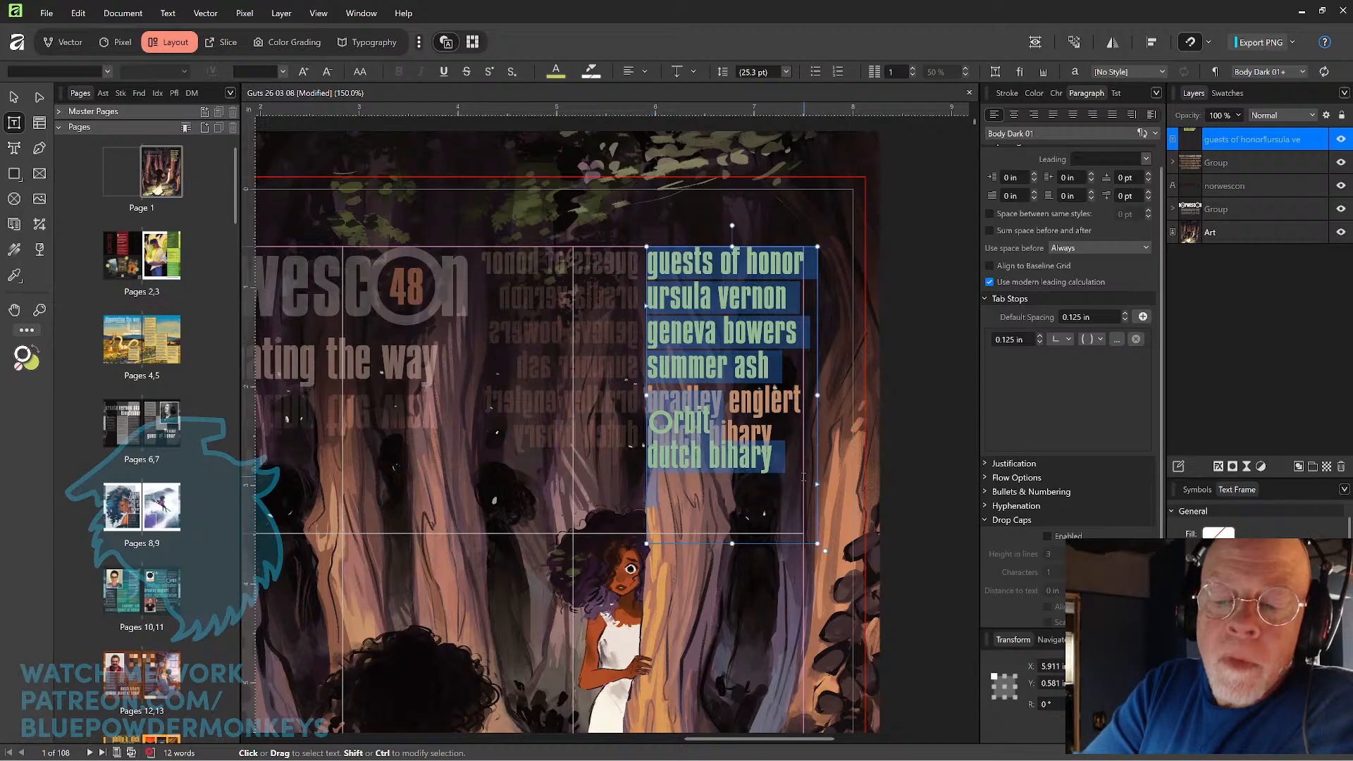
click(14, 275)
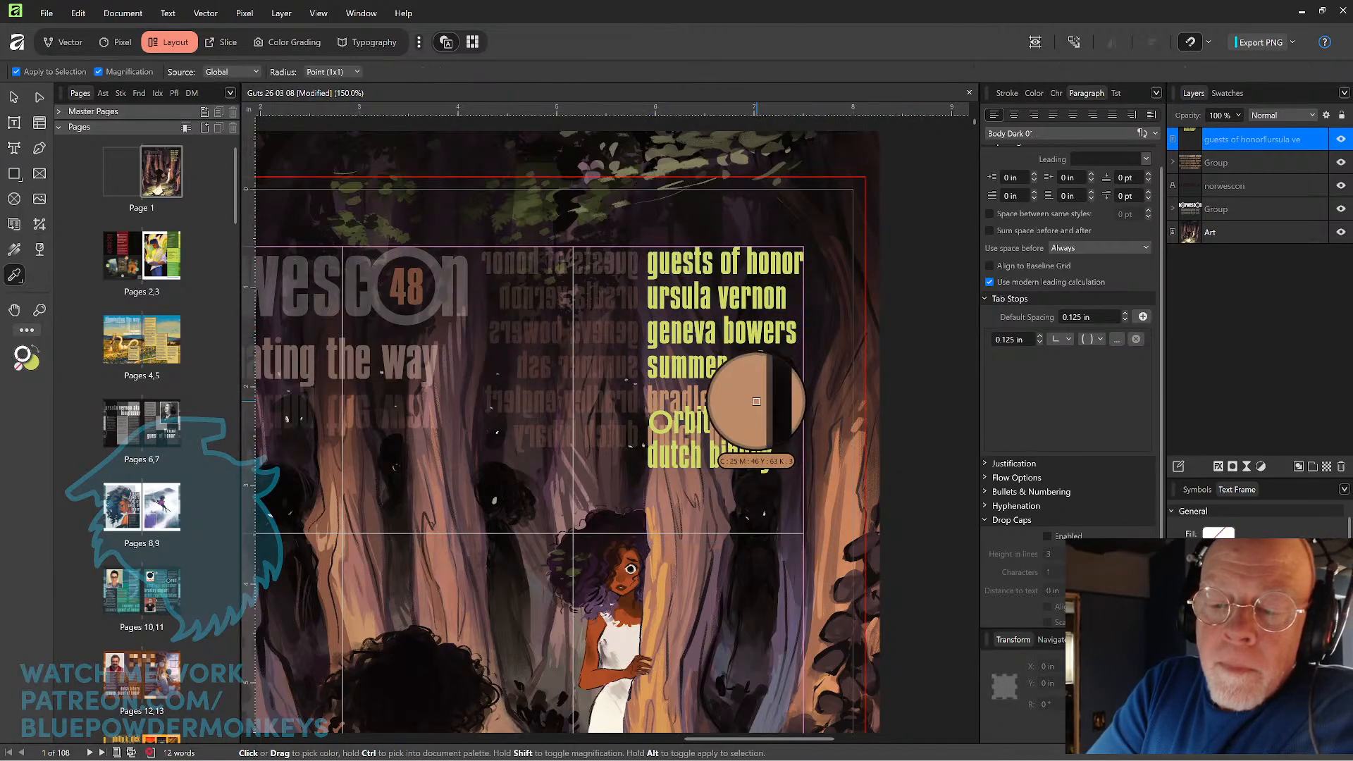
click(755, 400)
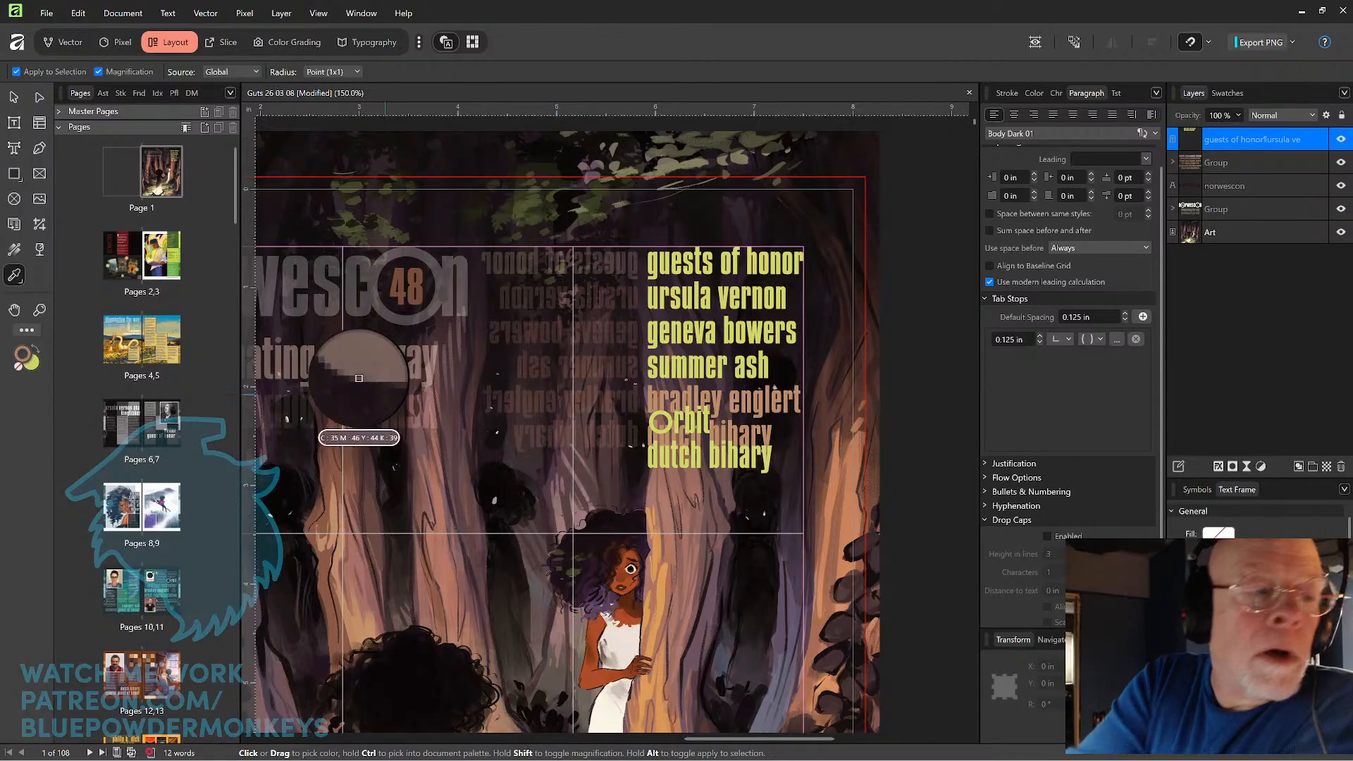
Convert the live guest list to curves and move the group sideways off the original list to X 5.23 in.
key(v)
mouse_move(737, 345)
mouse_down()
mouse_move(634, 352)
mouse_move(586, 374)
mouse_move(704, 415)
mouse_move(738, 335)
mouse_up()
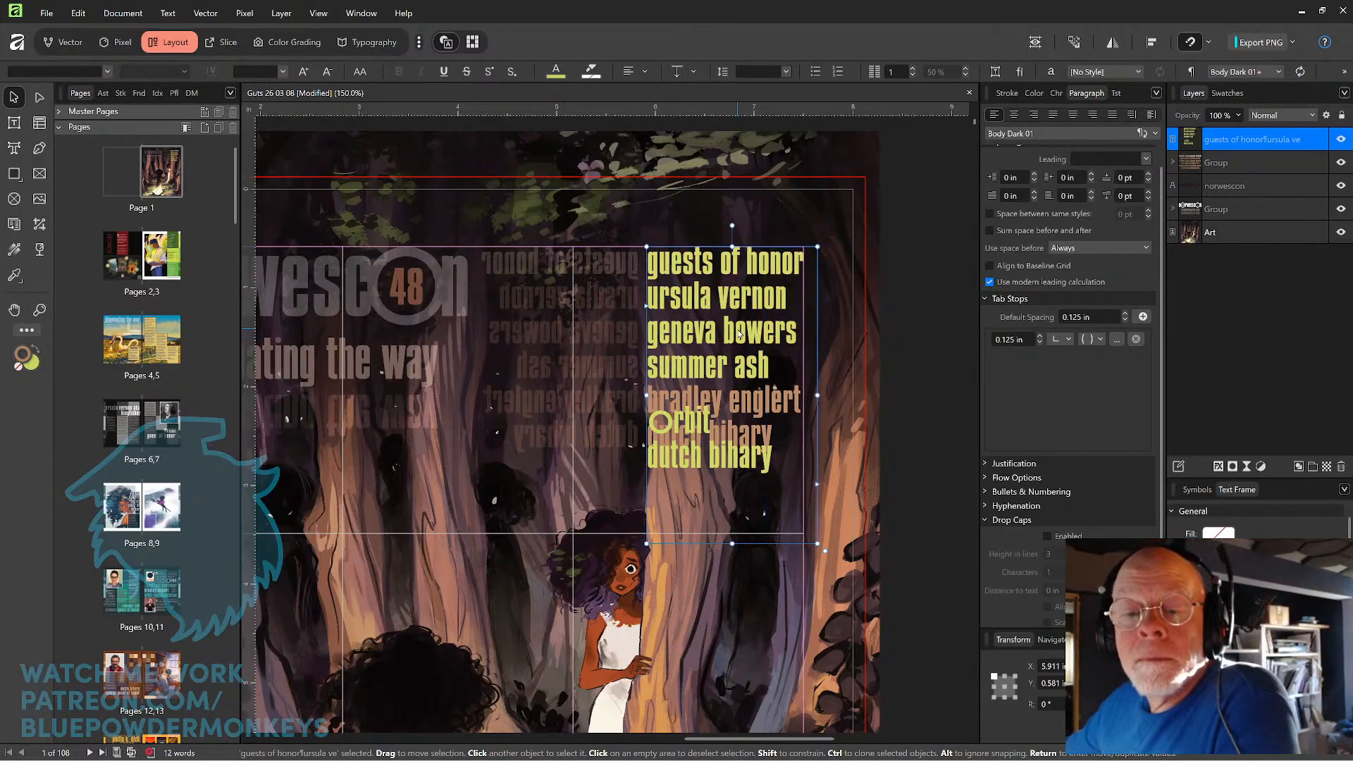
right_click(738, 333)
right_click(753, 364)
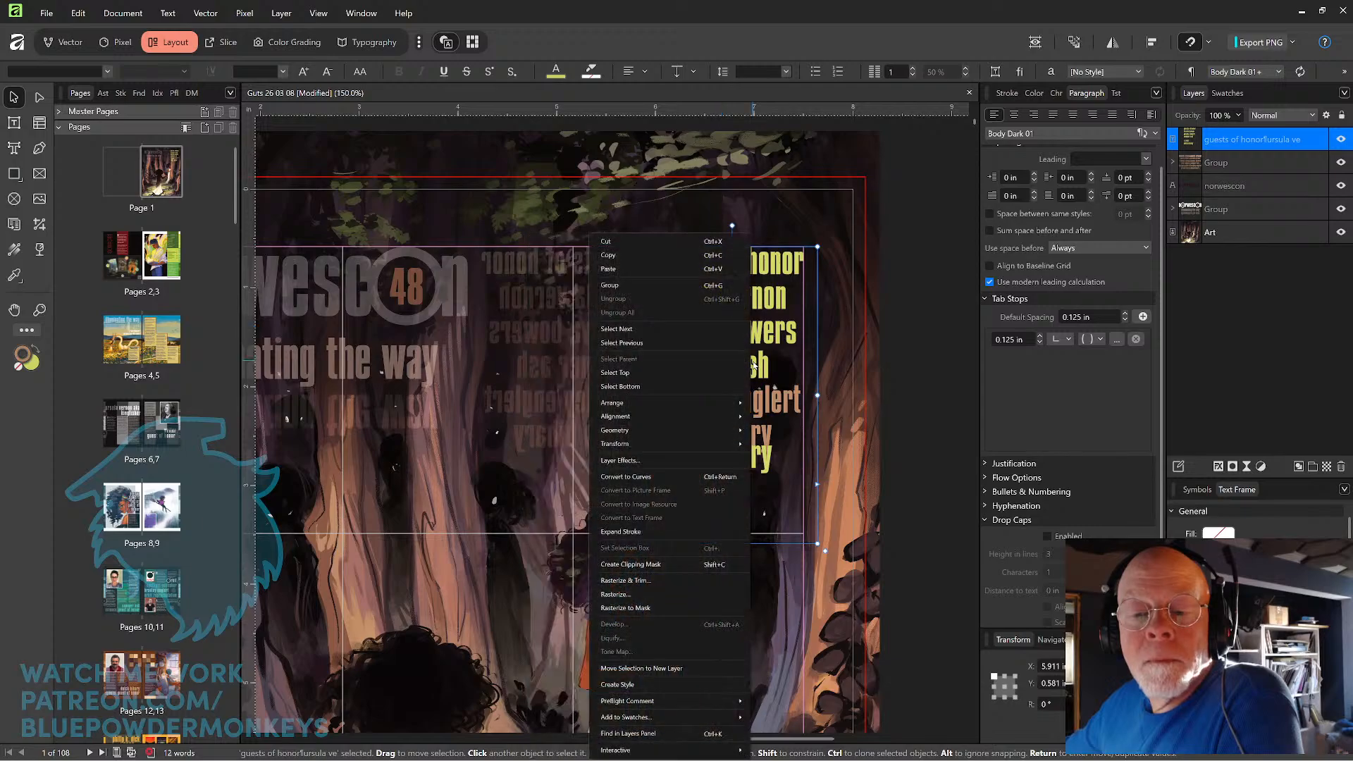
click(704, 477)
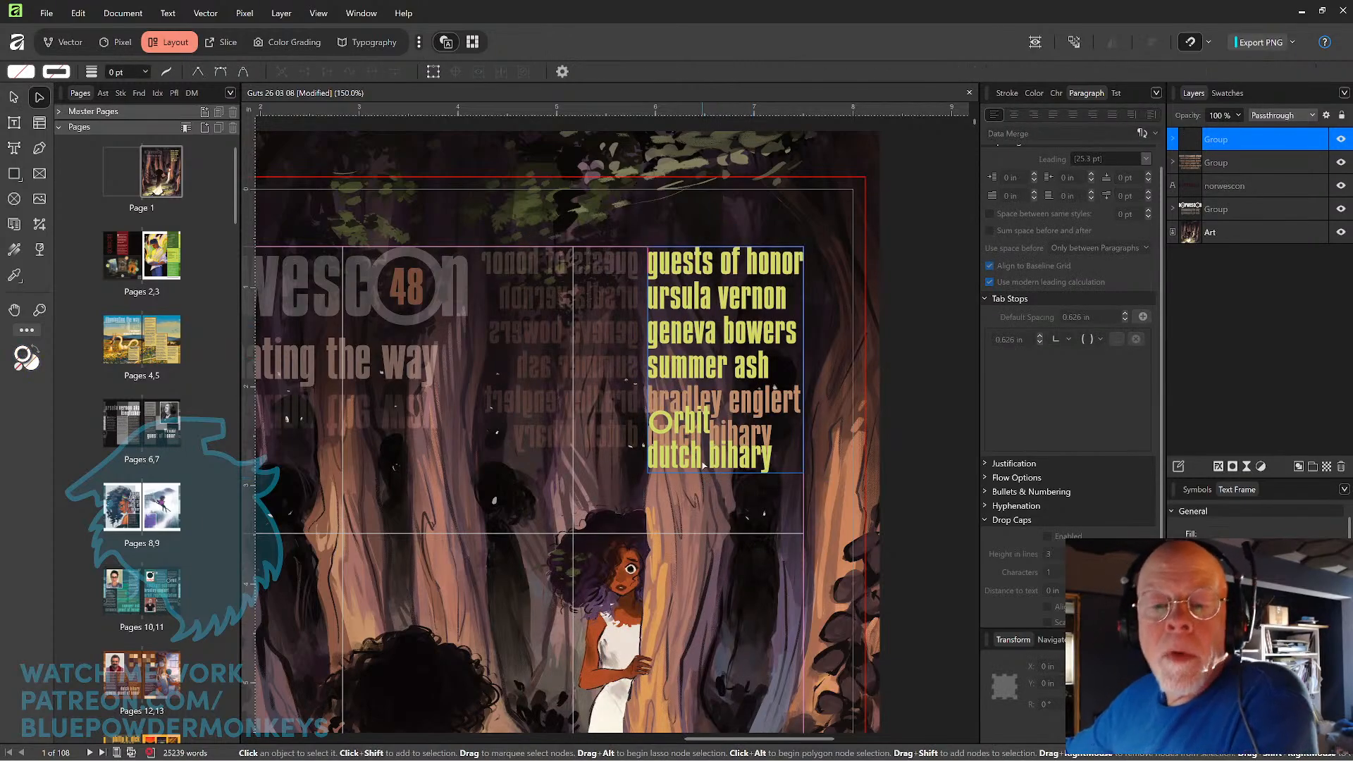
click(14, 99)
drag(701, 365, 647, 267)
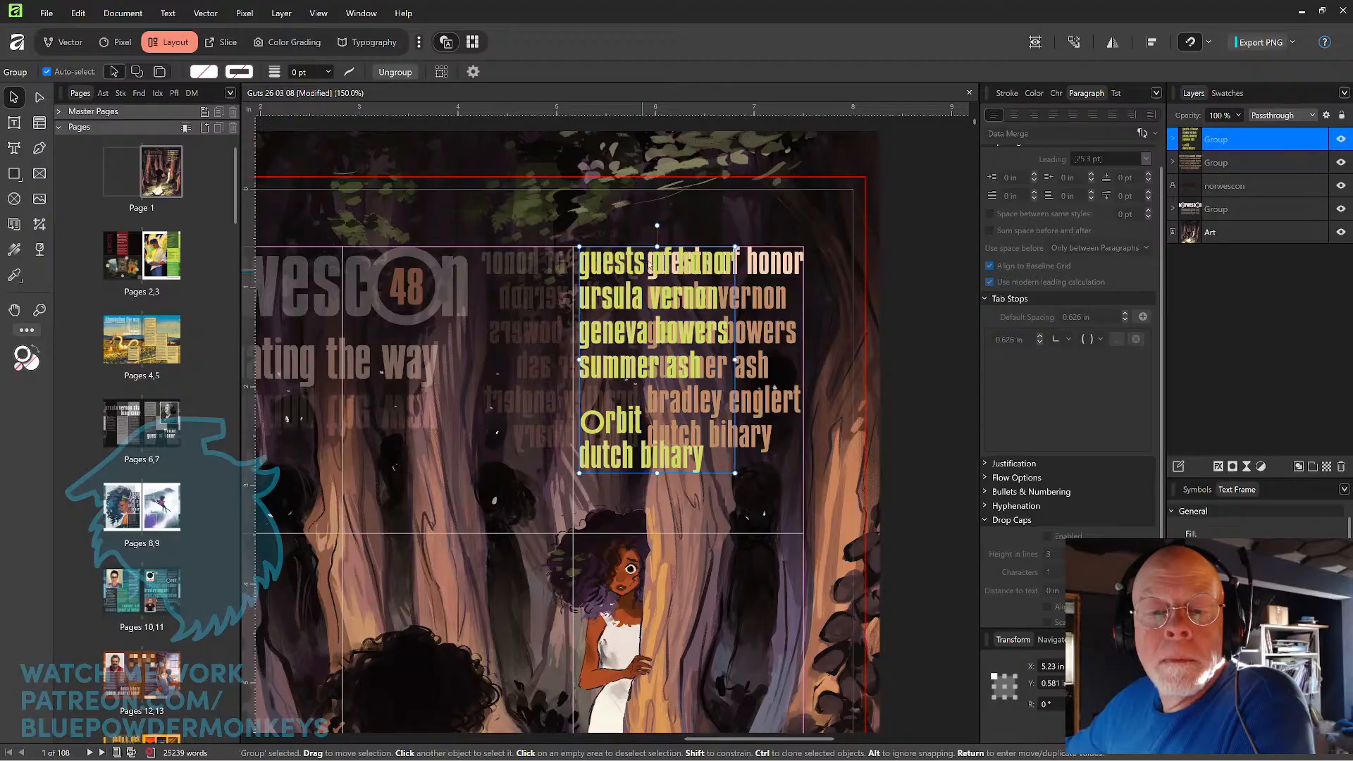
double_click(657, 265)
drag(571, 231, 641, 268)
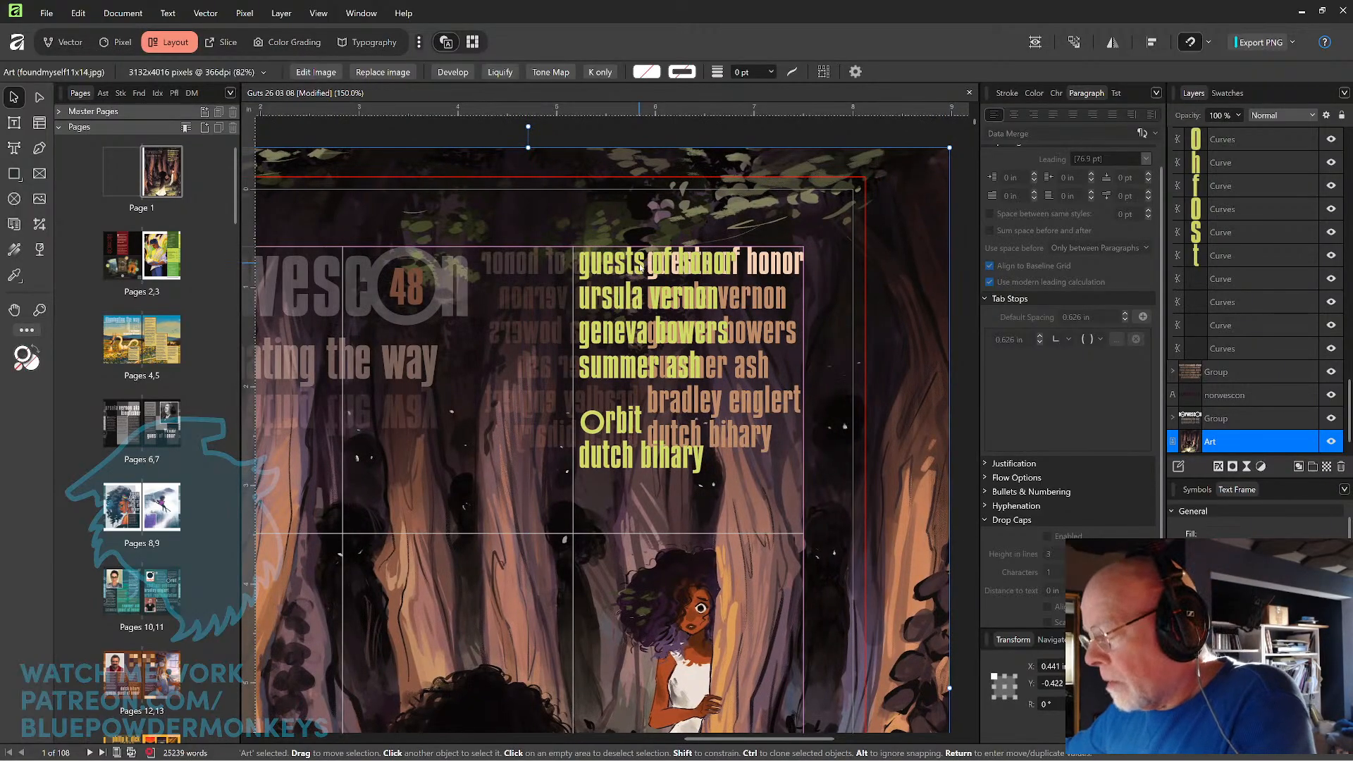
key(ctrl+z)
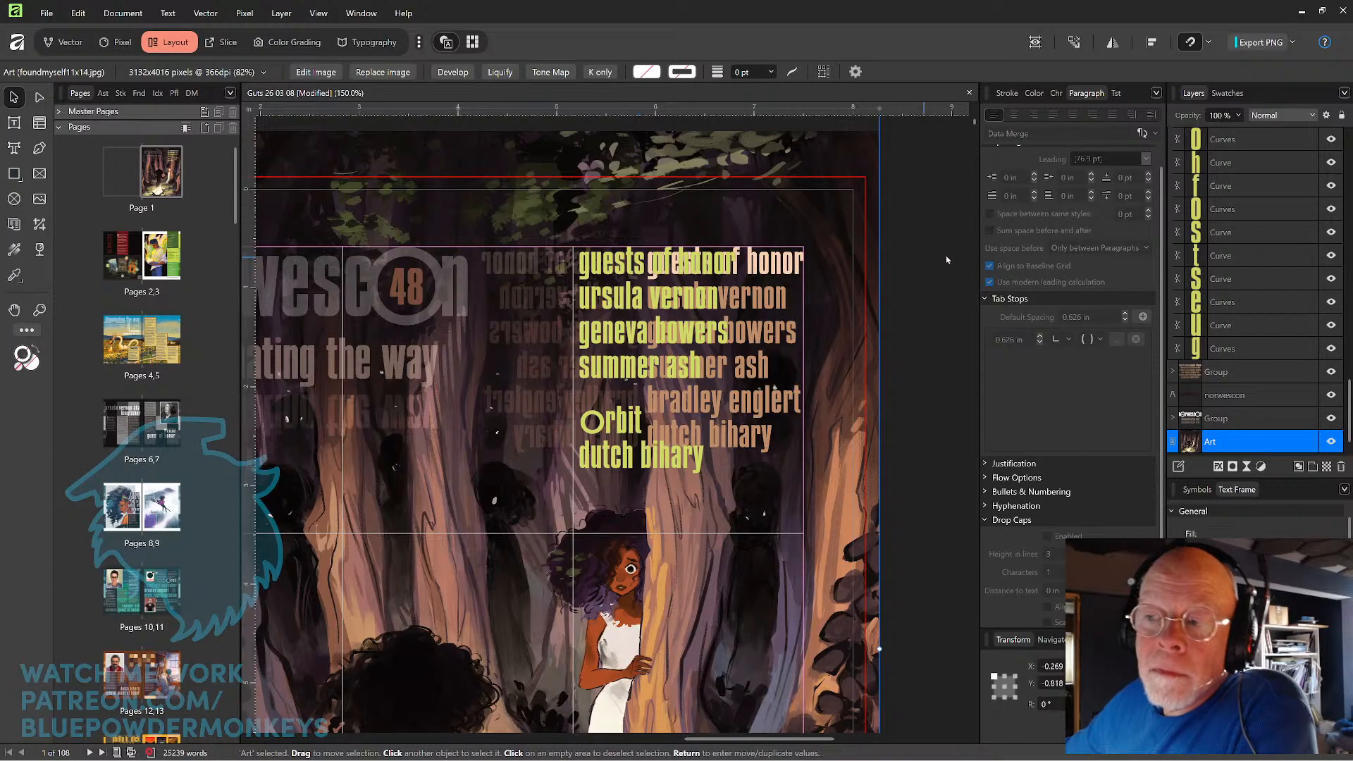
Select the converted guest list group and ungroup it into individual letter curves.
scroll(1282, 347, up, 5)
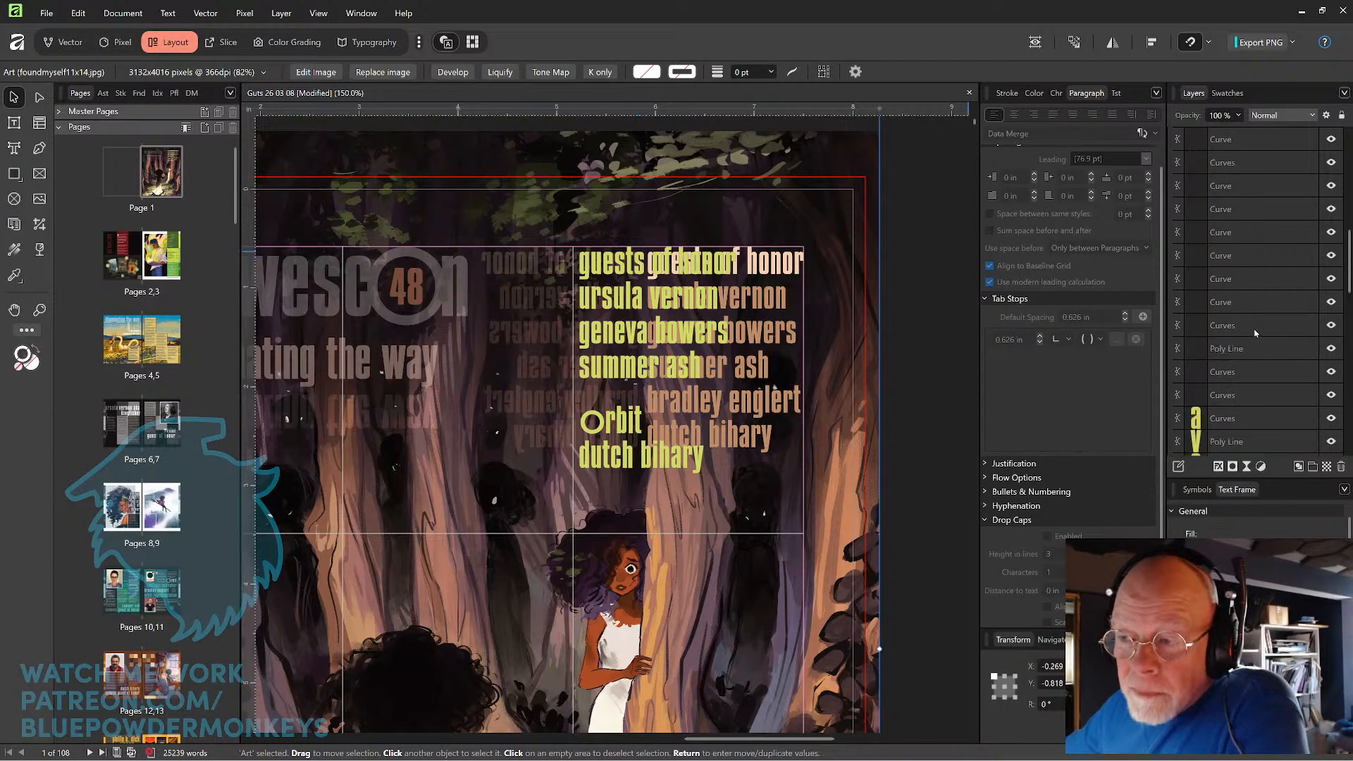
scroll(1230, 343, up, 3)
click(1179, 398)
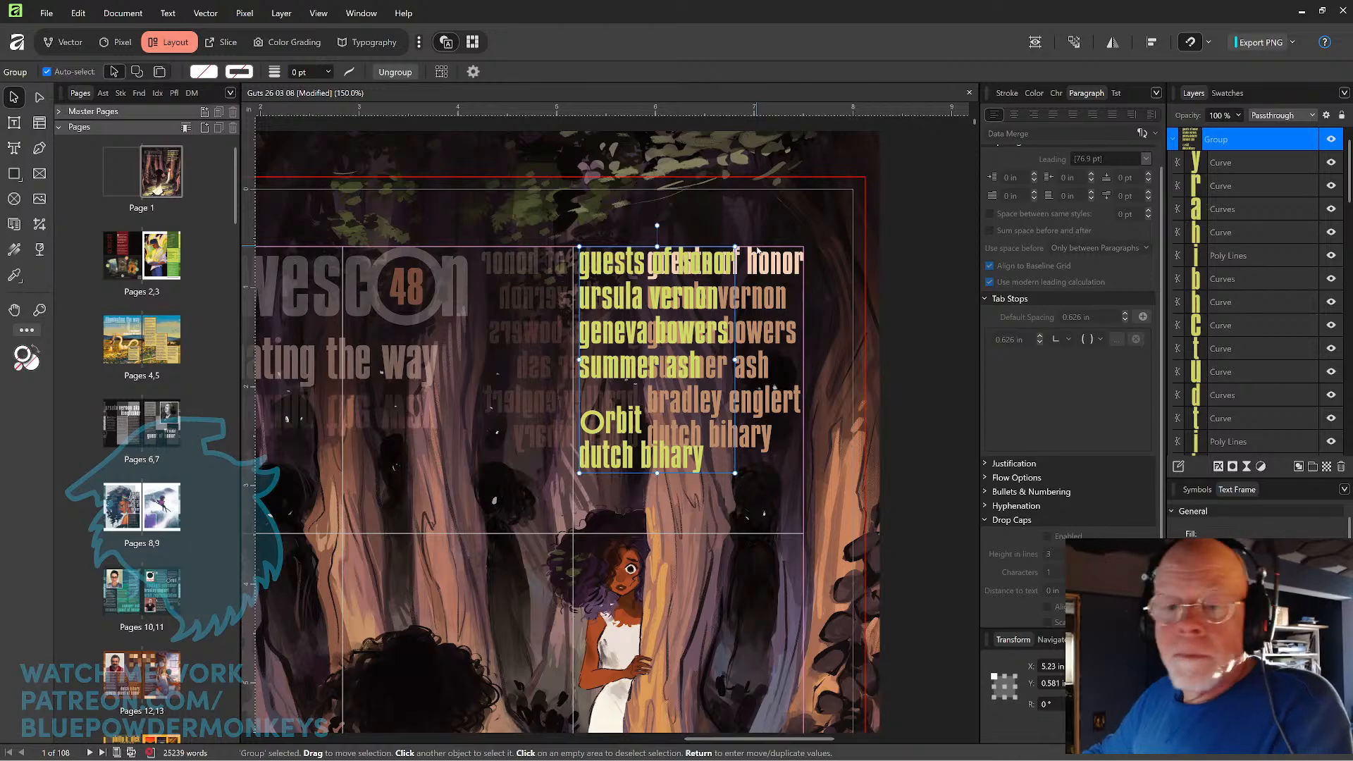
key(ctrl+shift+g)
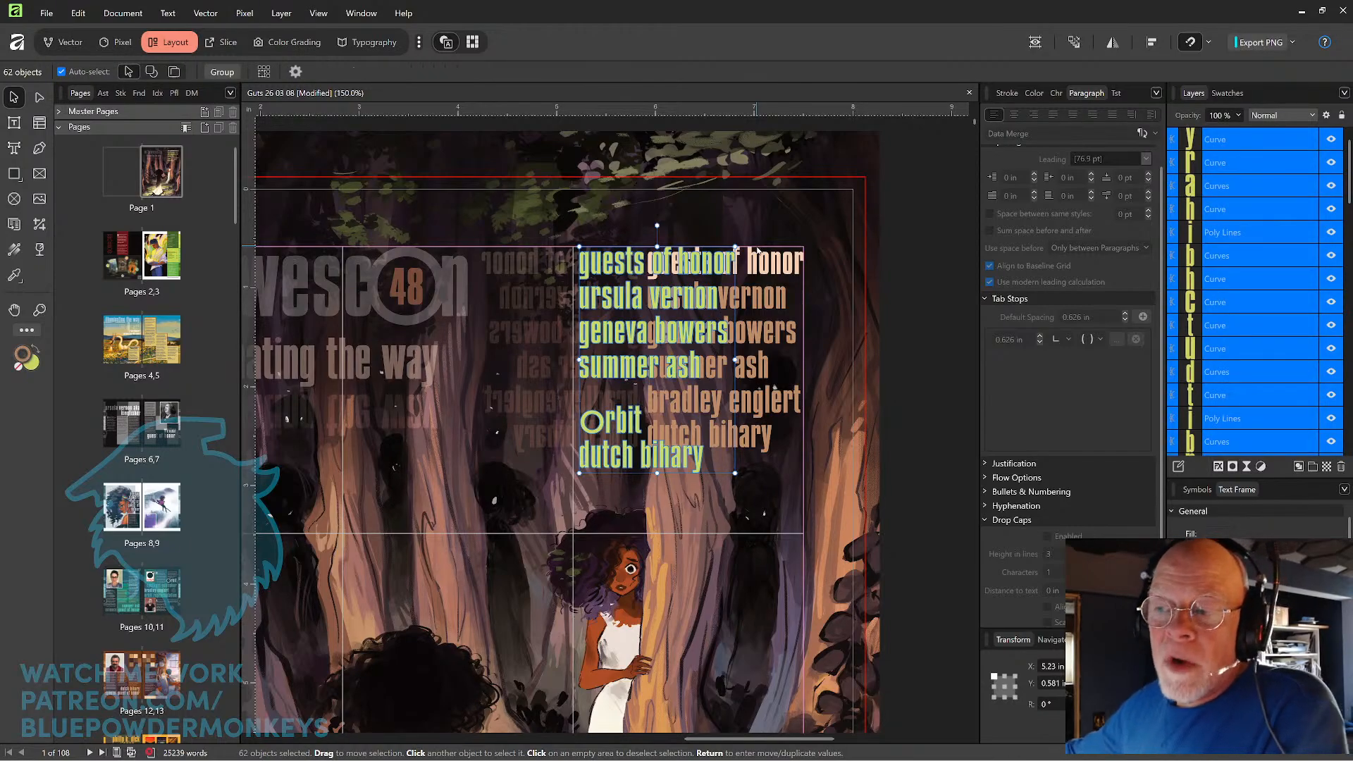
Group the 13 letter curves of the "guests of honor" line.
scroll(1228, 395, down, 10)
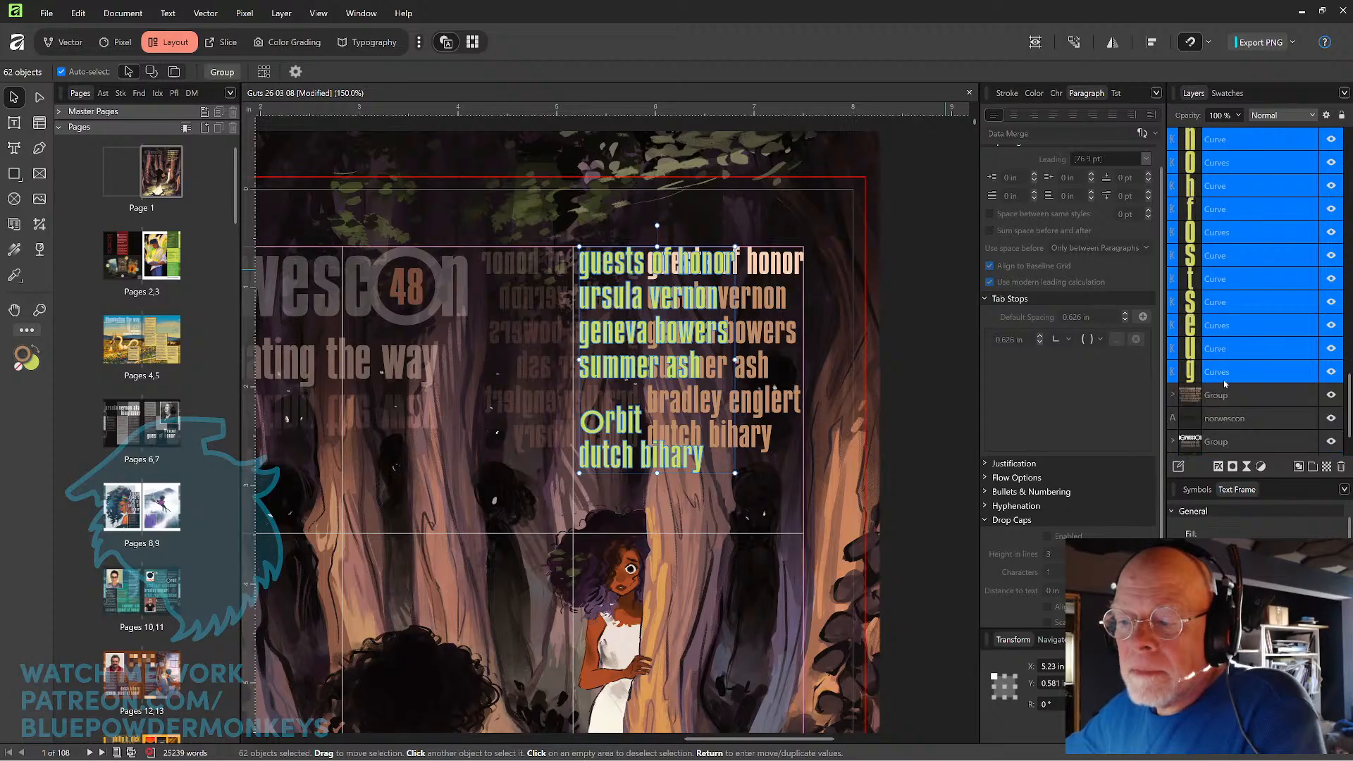
click(1226, 376)
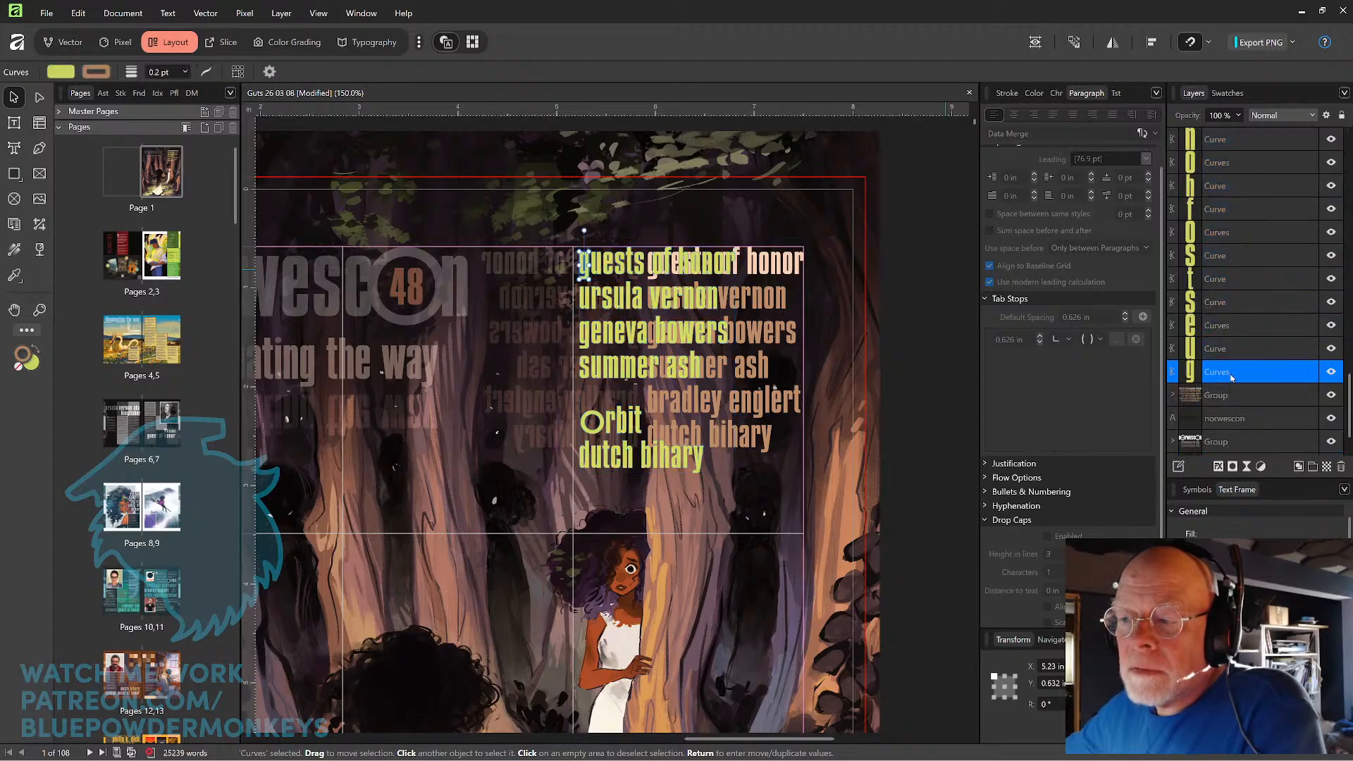
scroll(1231, 377, up, 5)
shift+click(1233, 325)
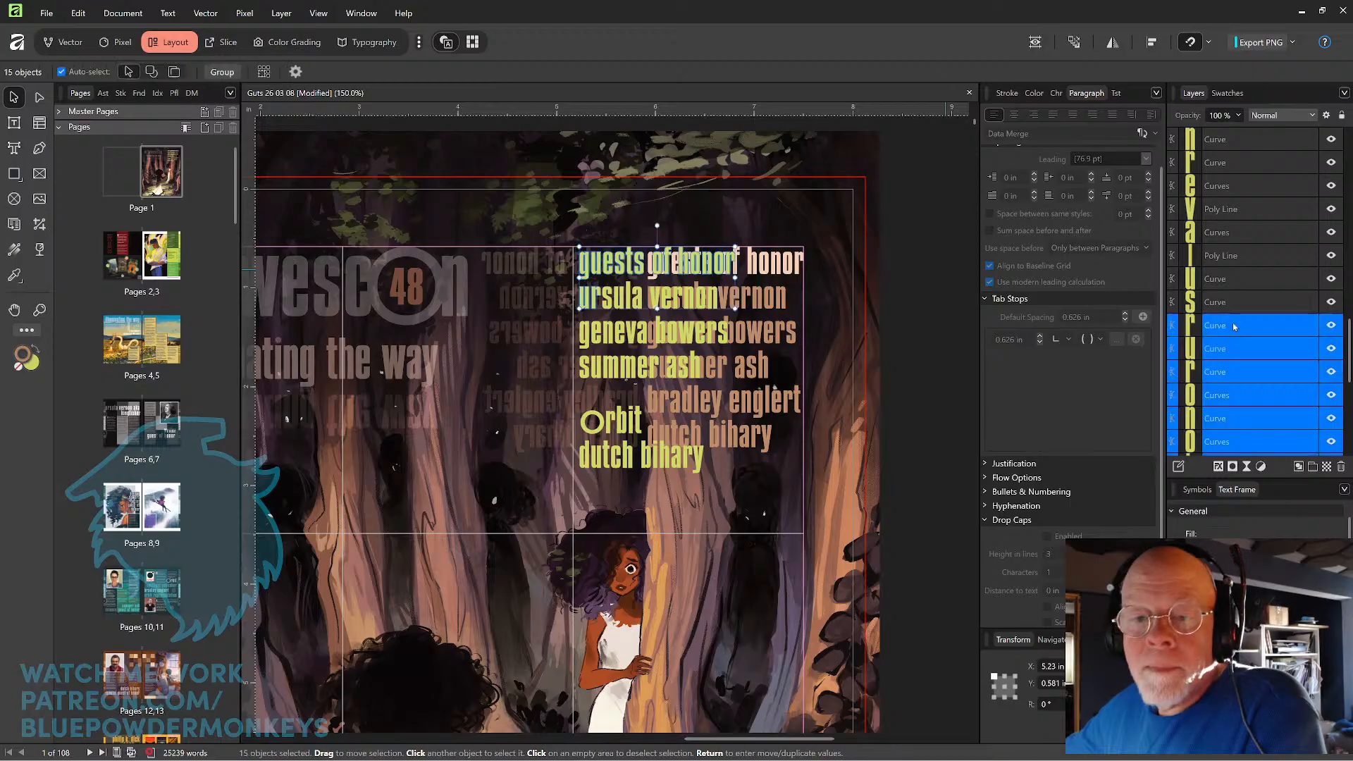
shift+click(1232, 369)
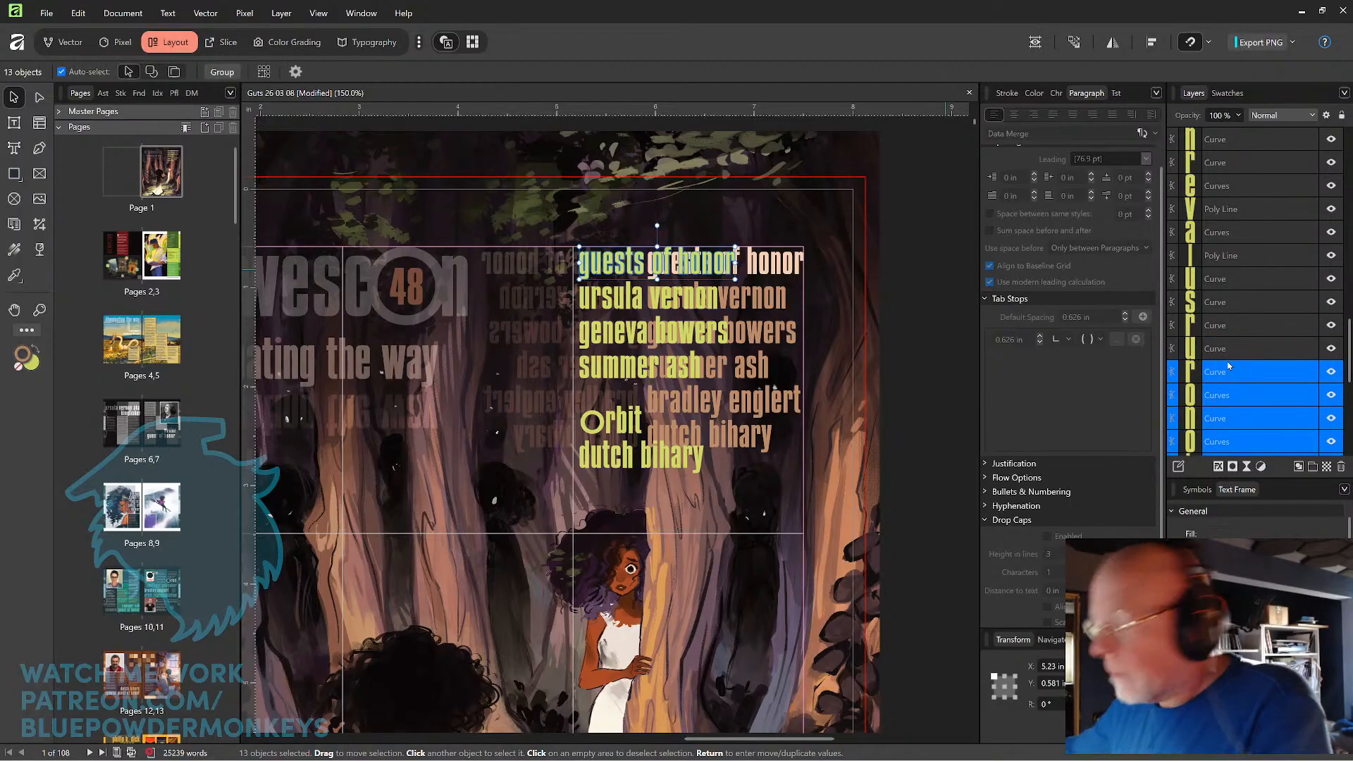
key(ctrl+g)
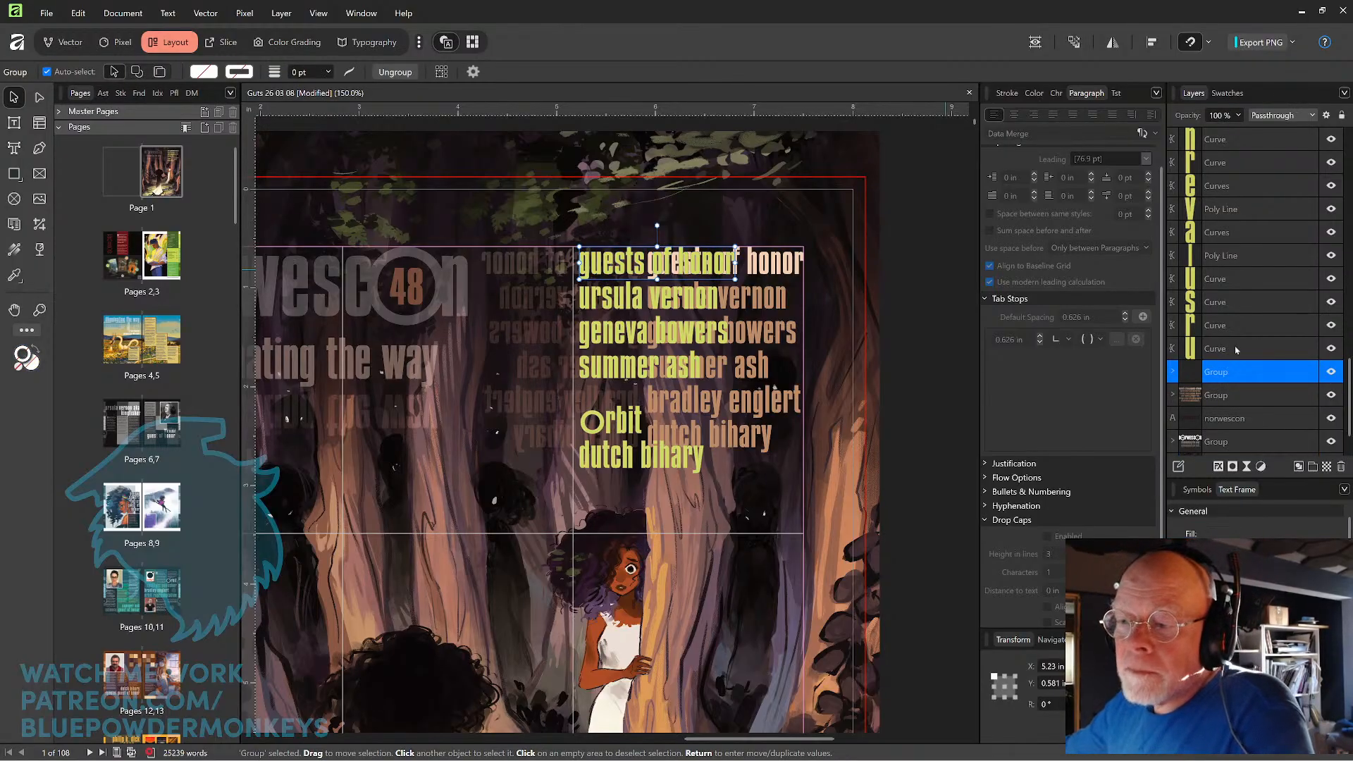
Group the 12 letter curves of the first guest name, the line directly below "guests of honor".
click(1235, 349)
scroll(1235, 349, up, 3)
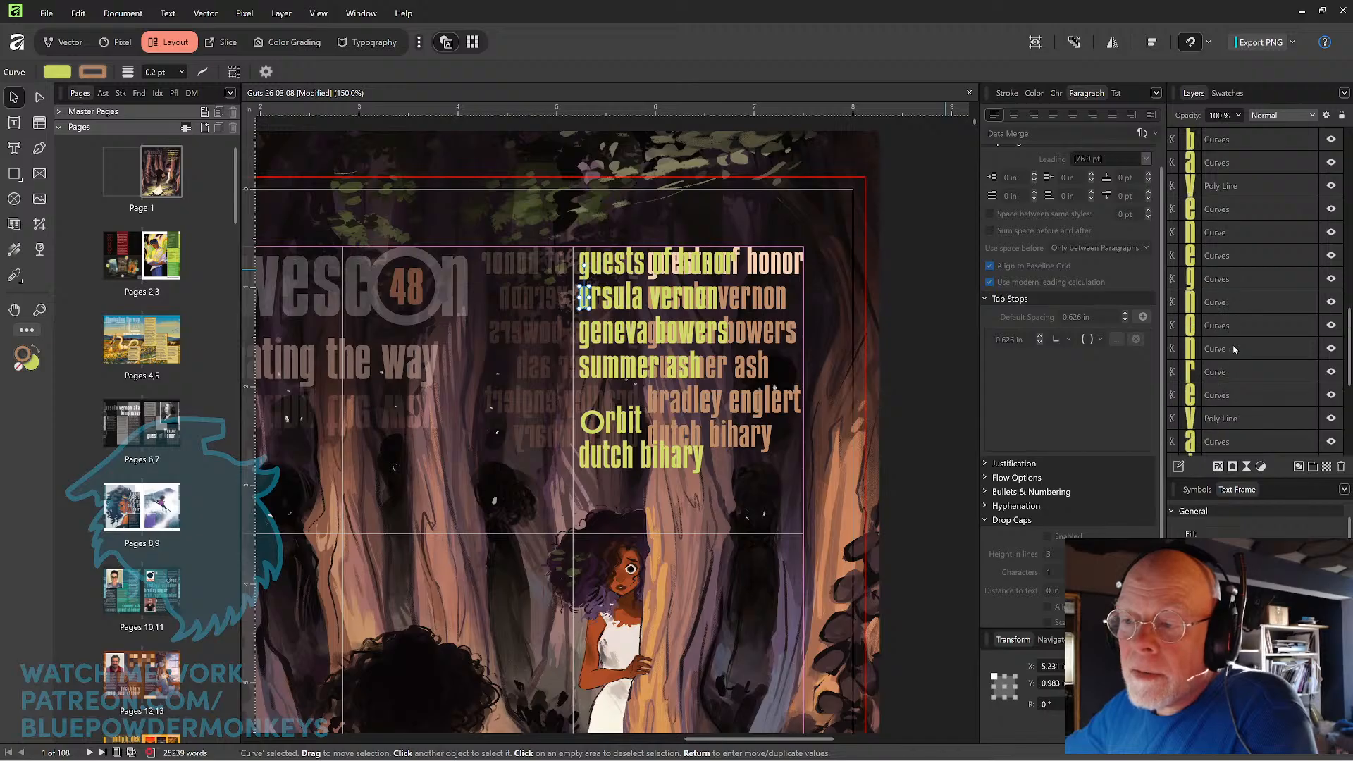
shift+click(1238, 301)
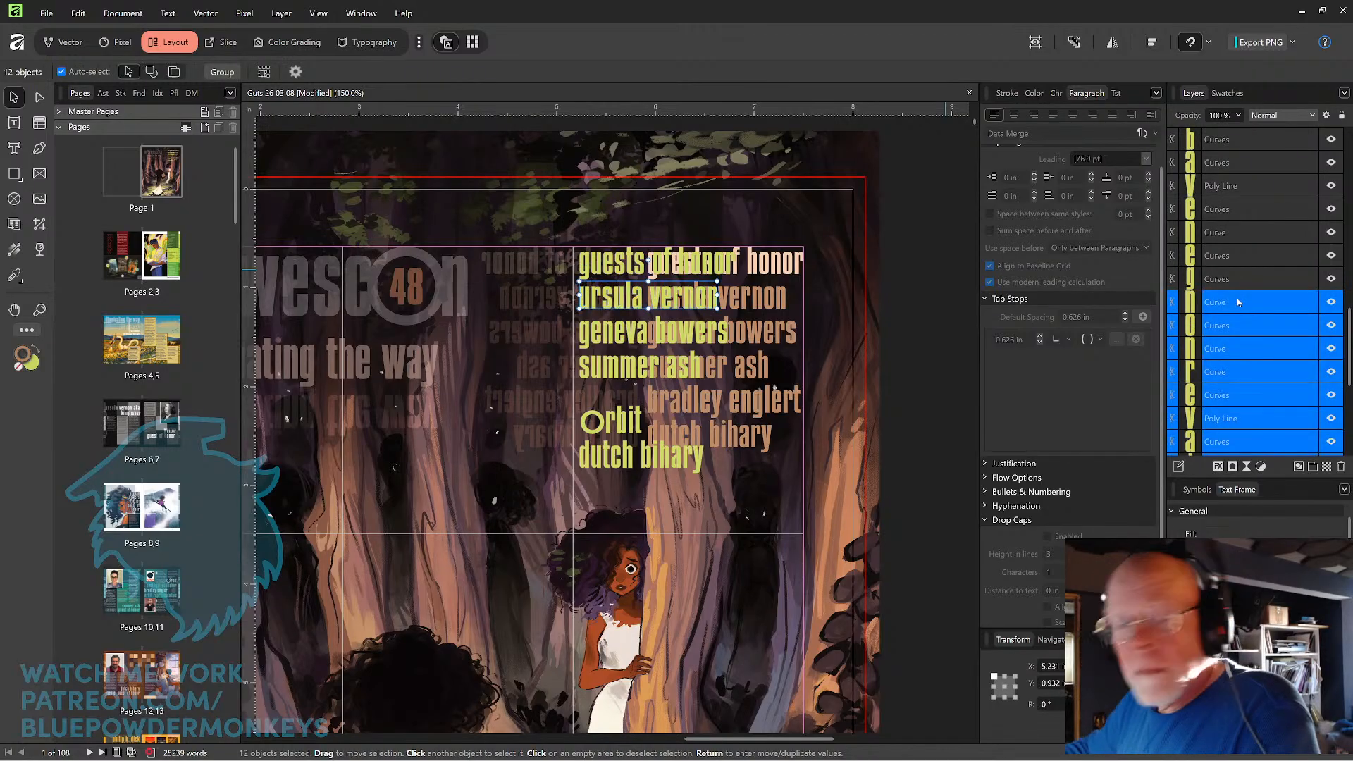
key(ctrl+g)
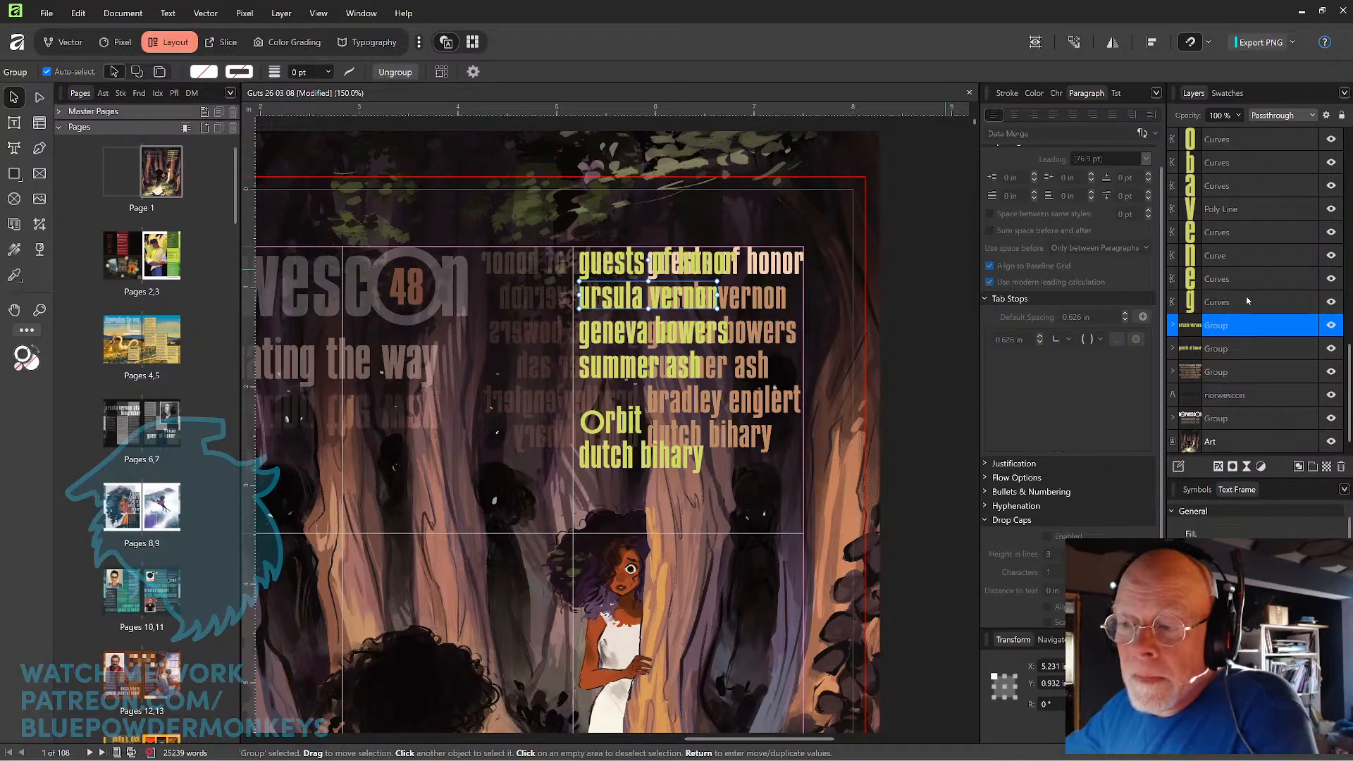
Group all the letter curves of the second guest name in the converted list.
click(1246, 301)
scroll(1233, 289, up, 3)
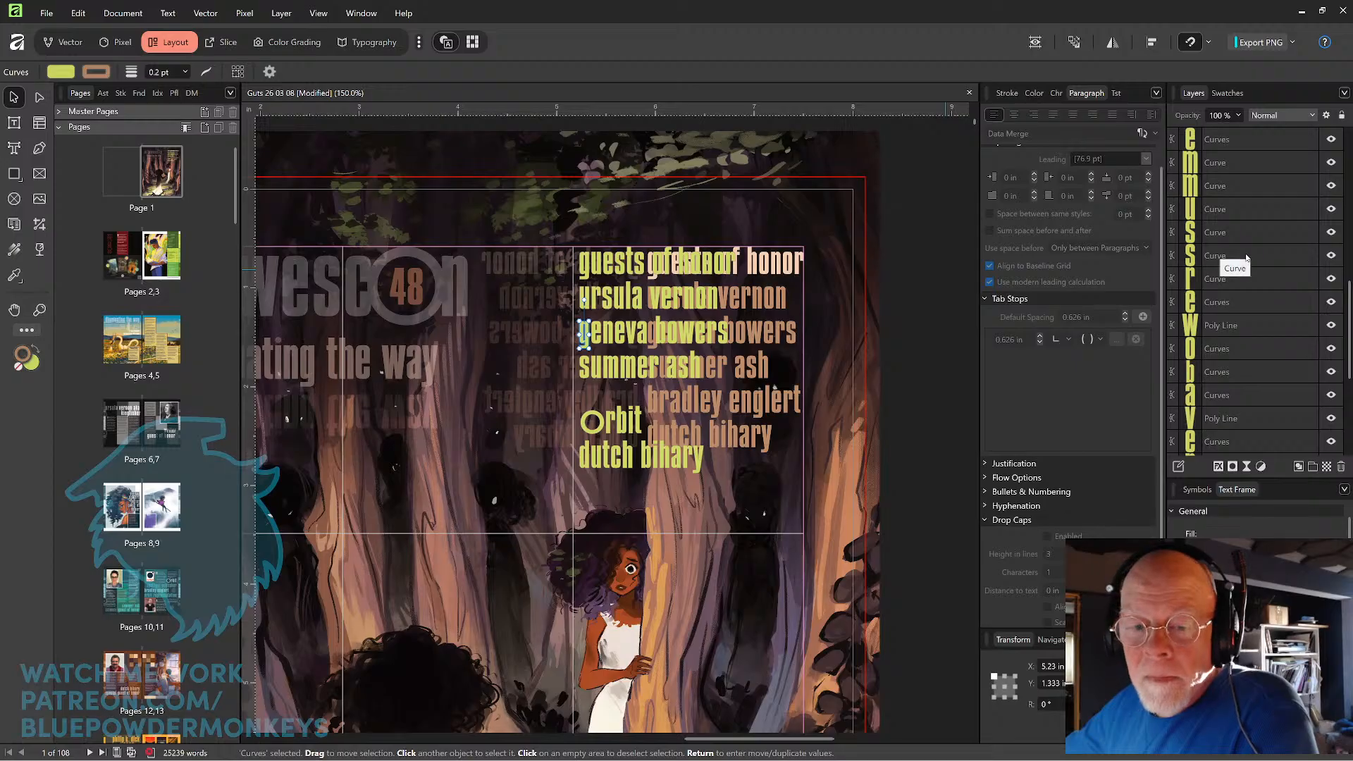
shift+click(1245, 255)
key(ctrl+g)
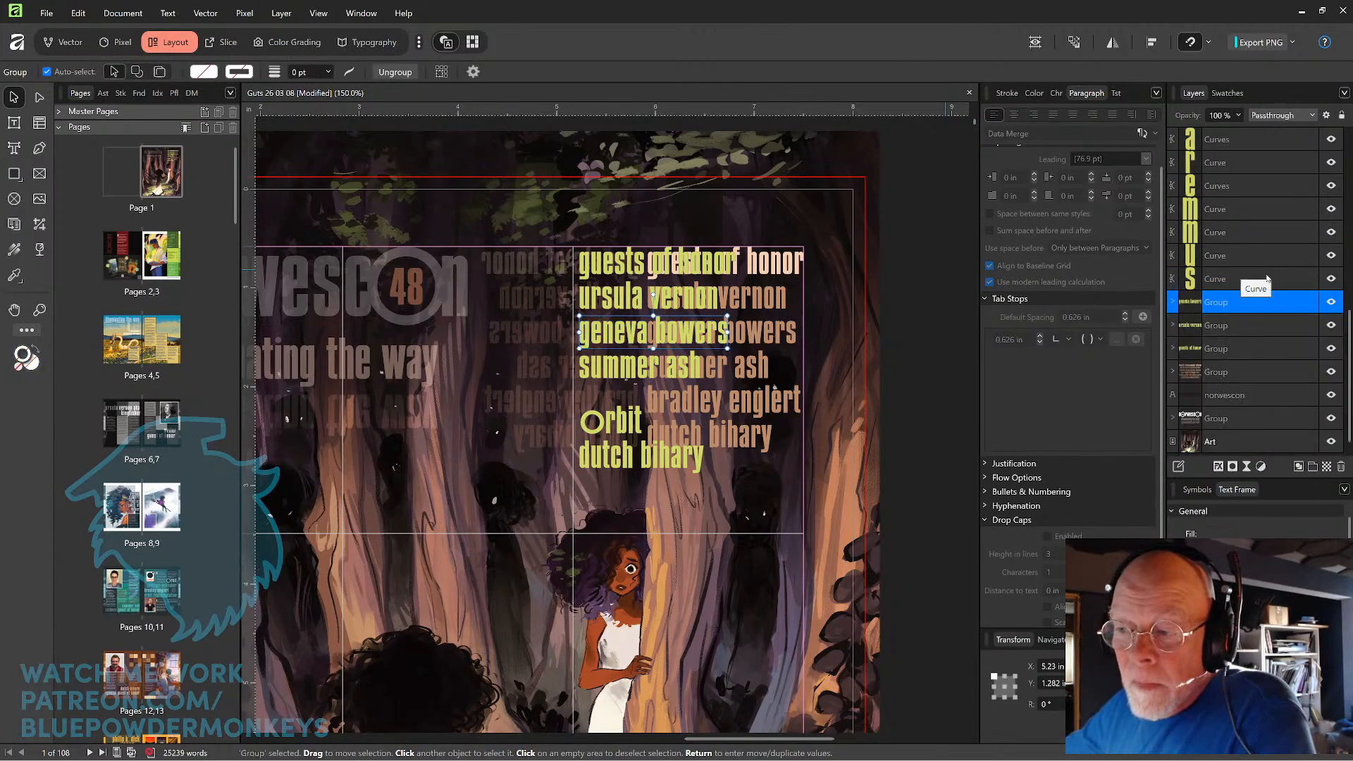
Group the 9 letter curves of the third guest name in the converted list.
click(1266, 278)
scroll(1263, 276, up, 2)
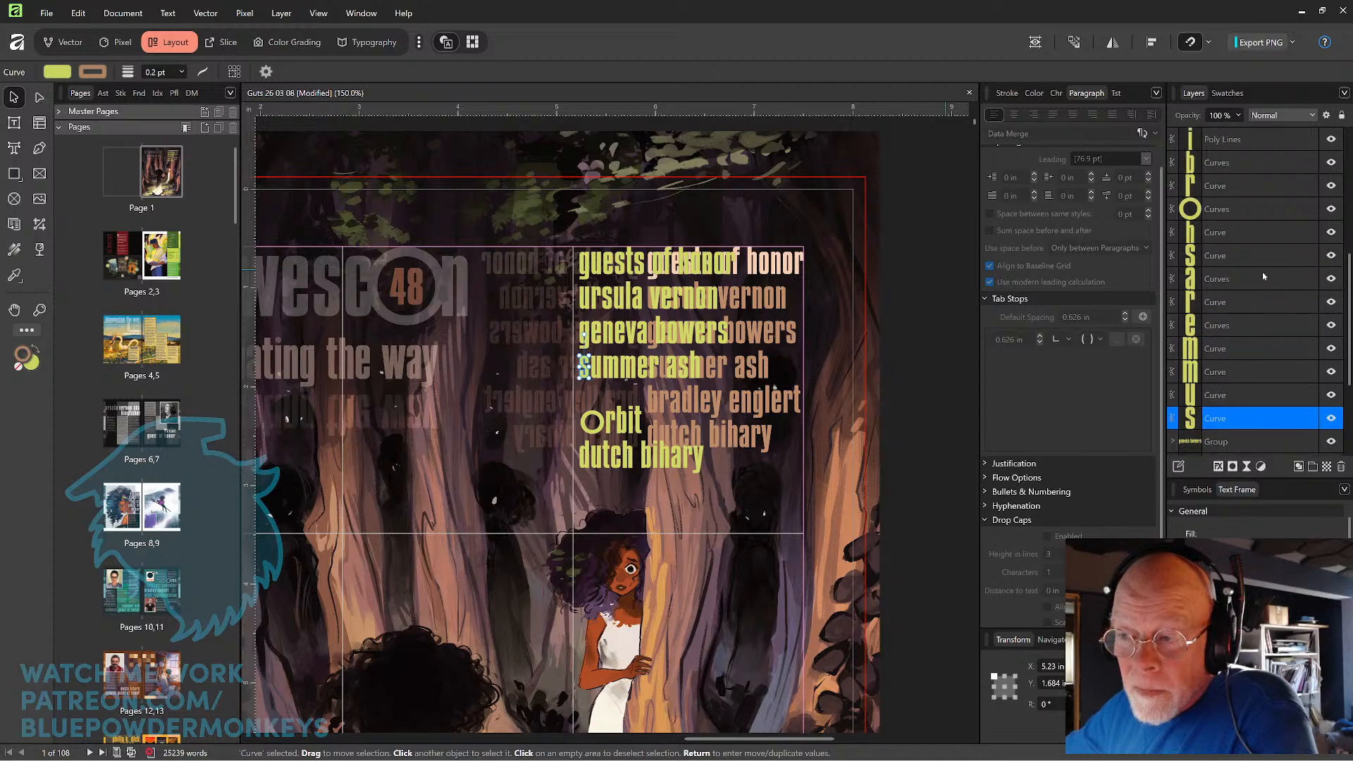
shift+click(1245, 229)
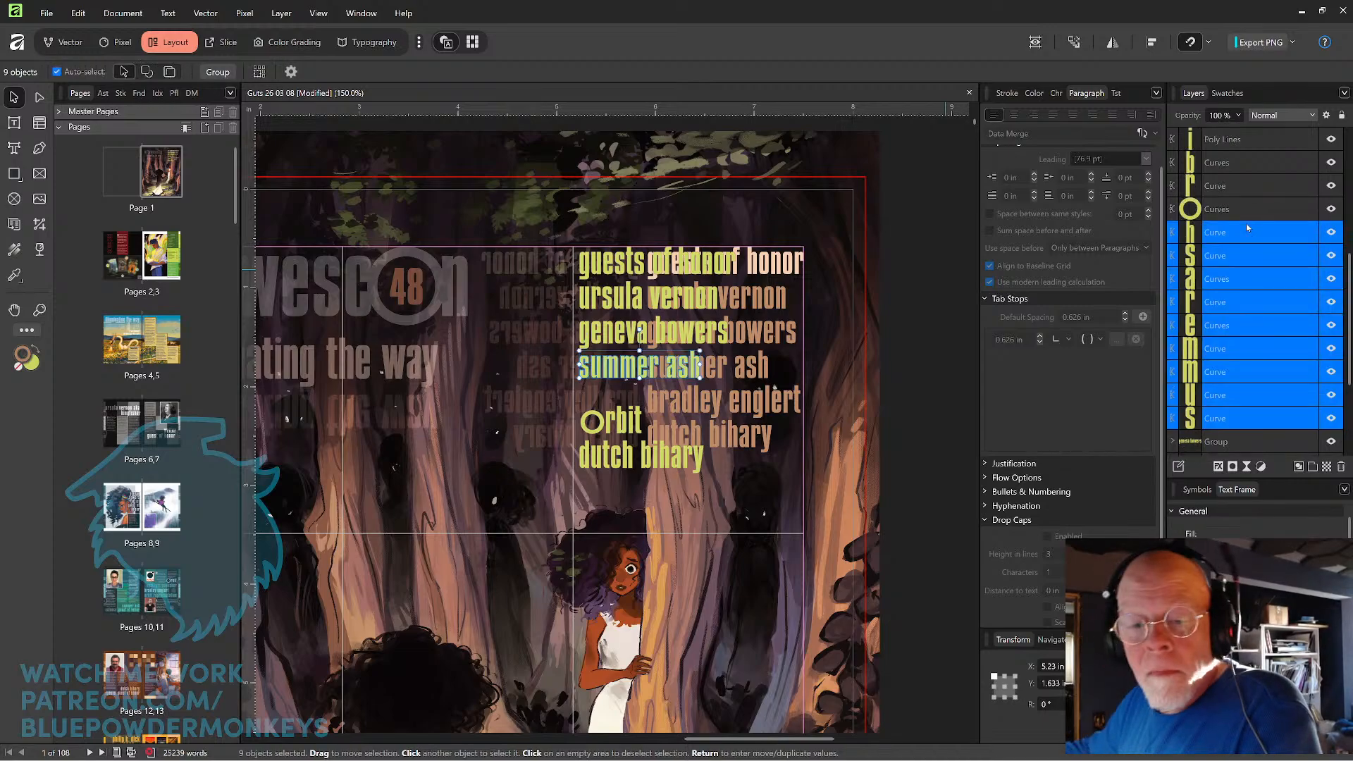
key(ctrl+g)
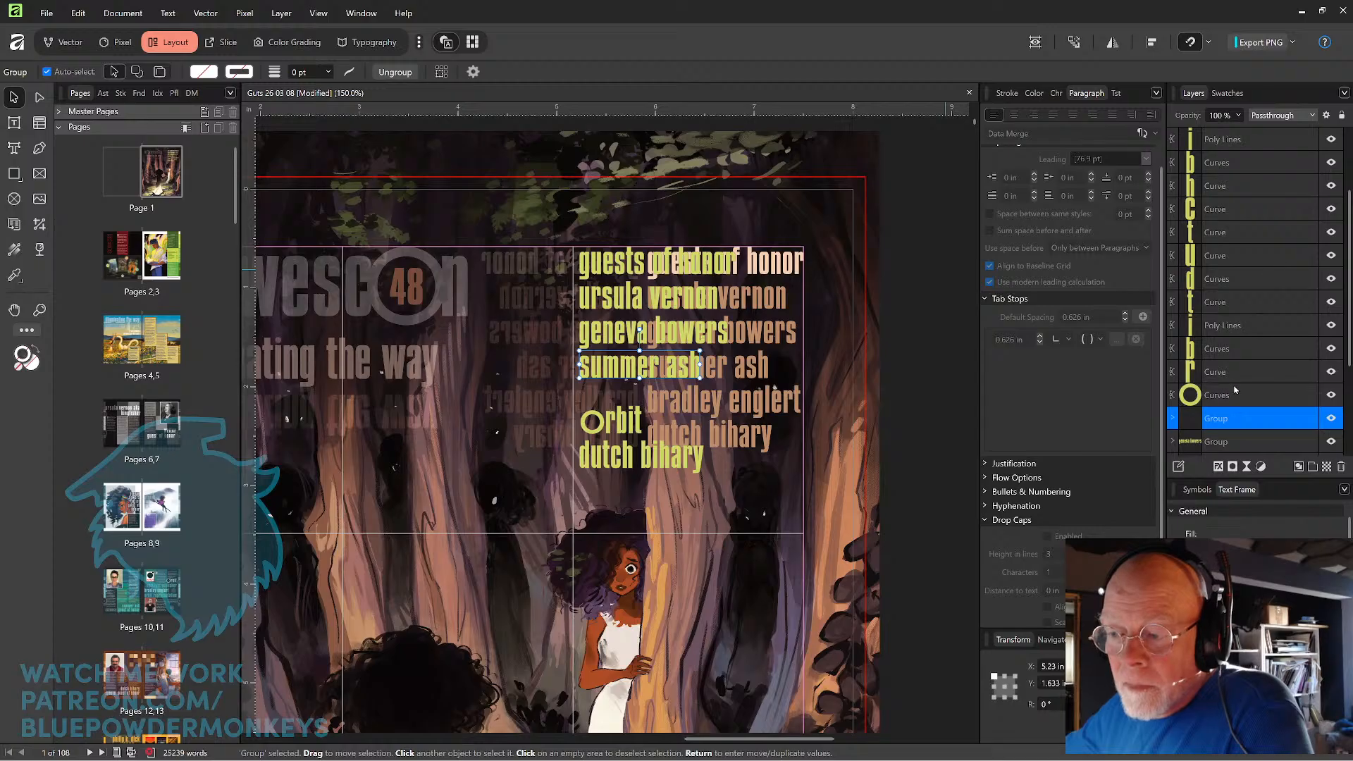
Group the 5 letter curves of the "Orbit" line.
click(1232, 389)
shift+click(1238, 308)
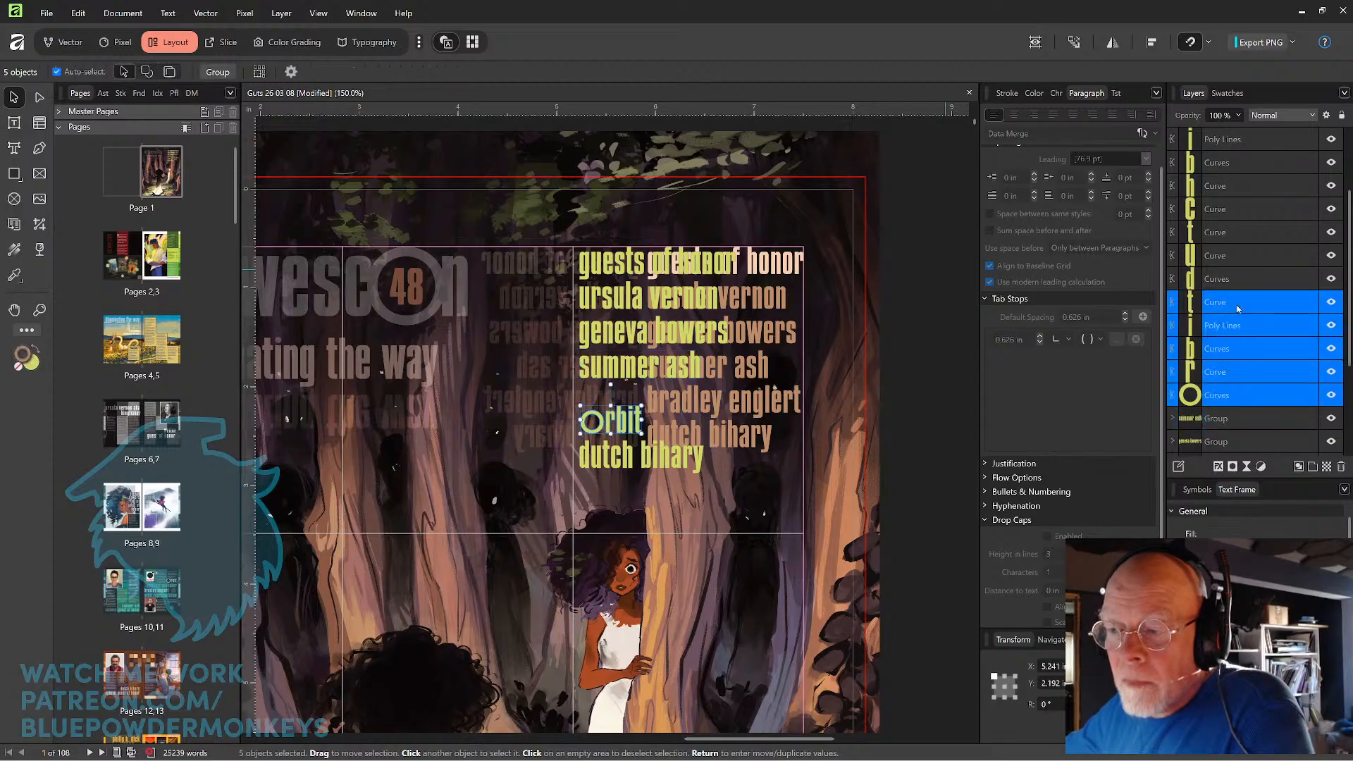
key(ctrl+g)
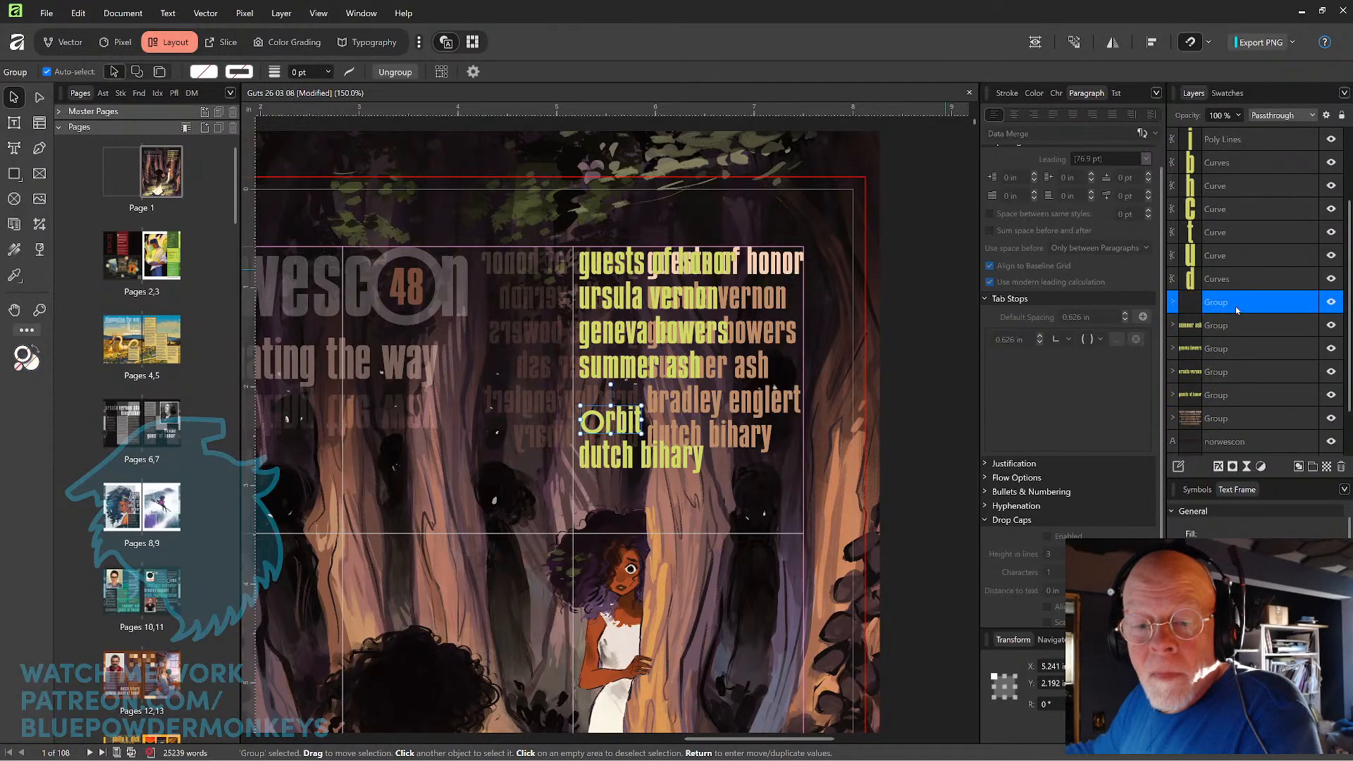
Group the 11 letter curves of the last guest name, below "Orbit".
click(1220, 284)
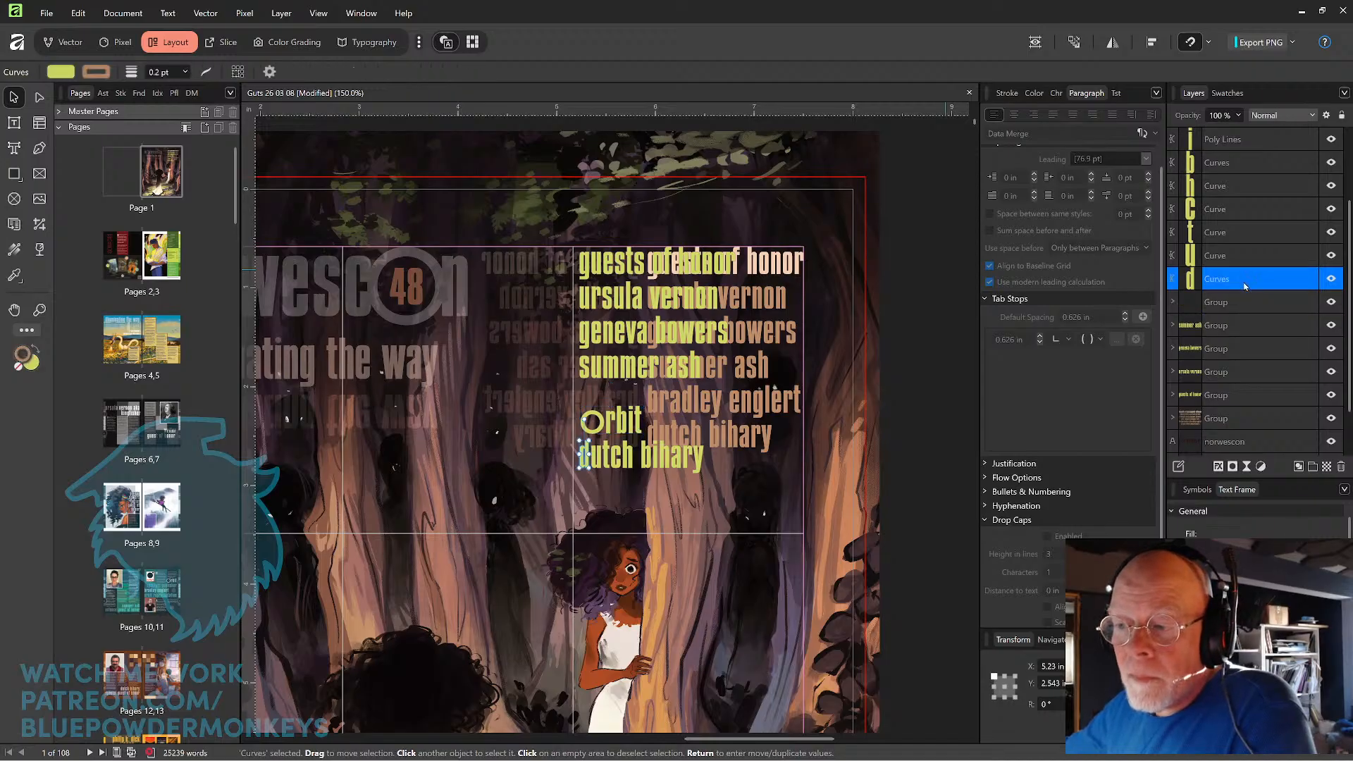
scroll(1244, 286, up, 2)
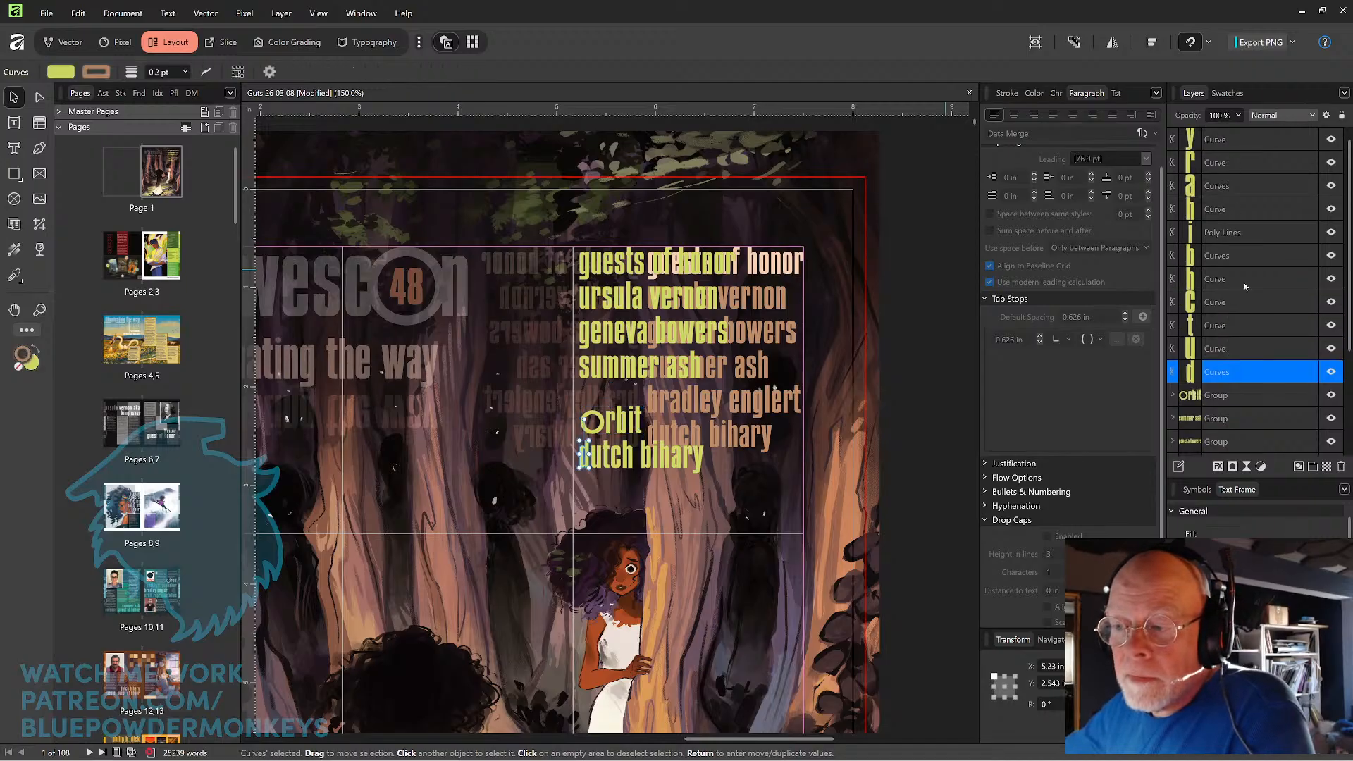
shift+click(1253, 139)
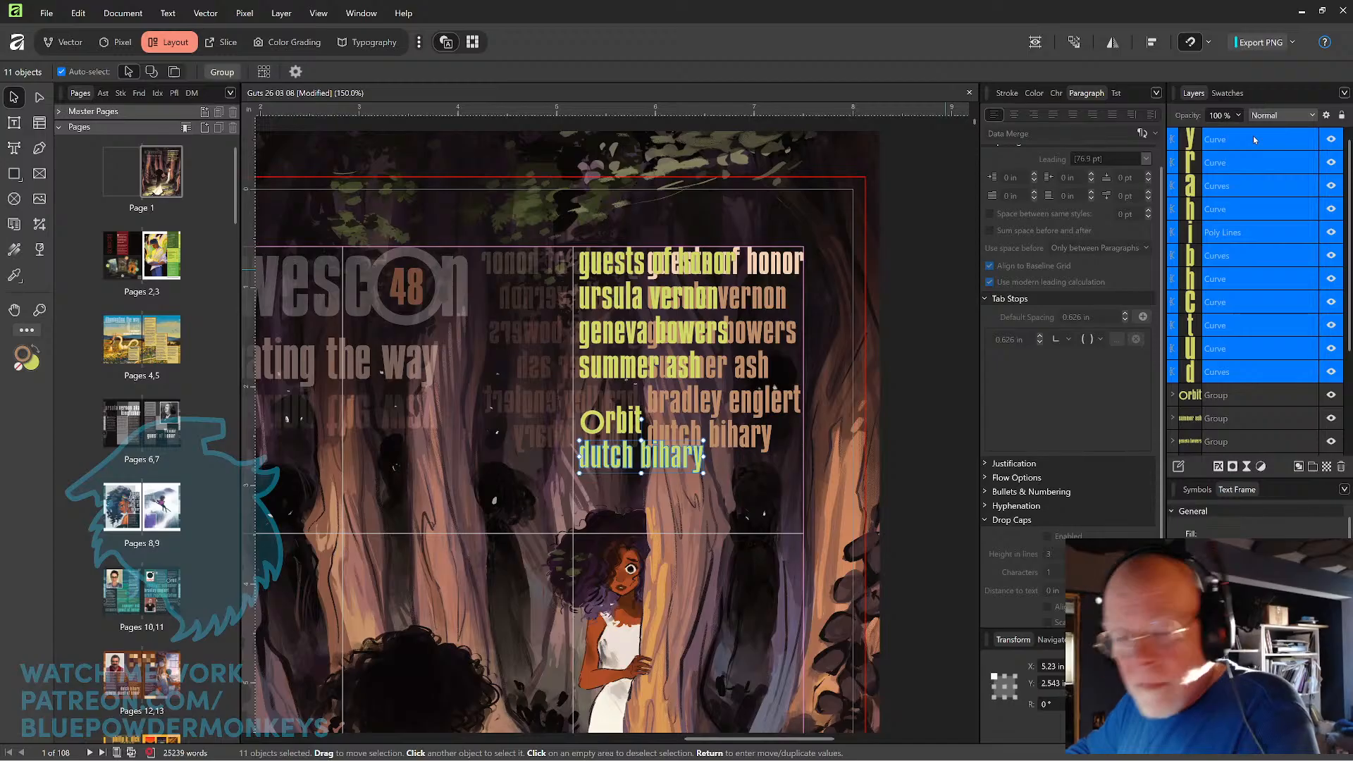
key(ctrl+g)
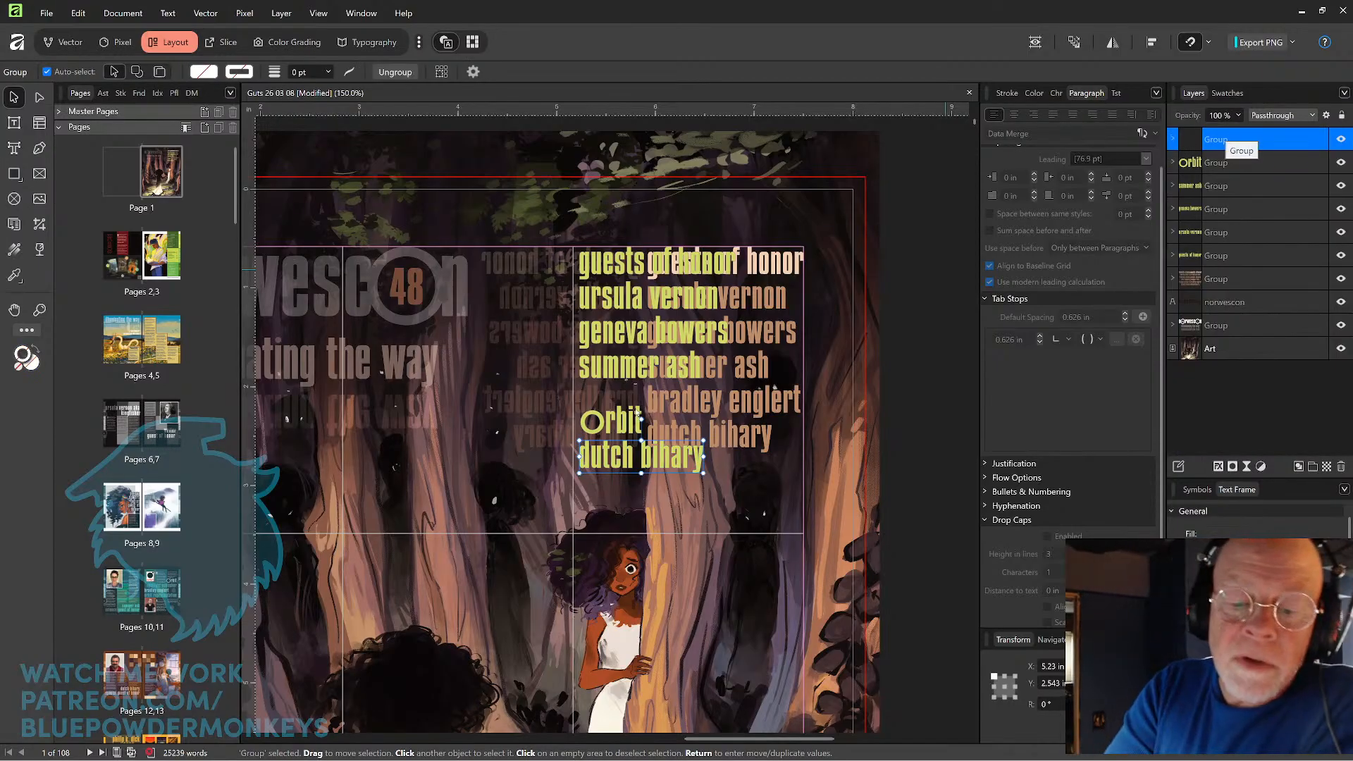
Fill the five line groups below the "guests of honor" heading with the tan sampled from the original list's names.
shift+click(614, 422)
shift+click(624, 373)
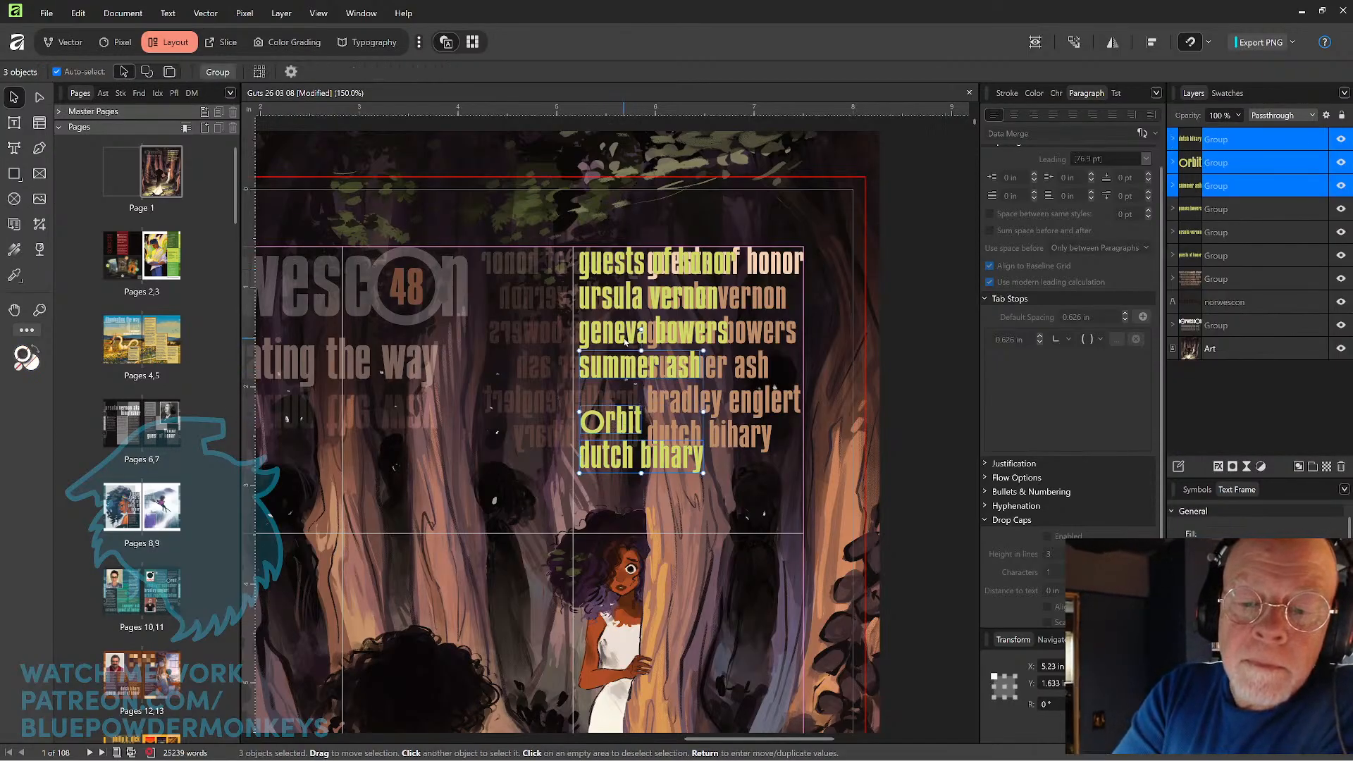
shift+click(627, 335)
shift+click(630, 304)
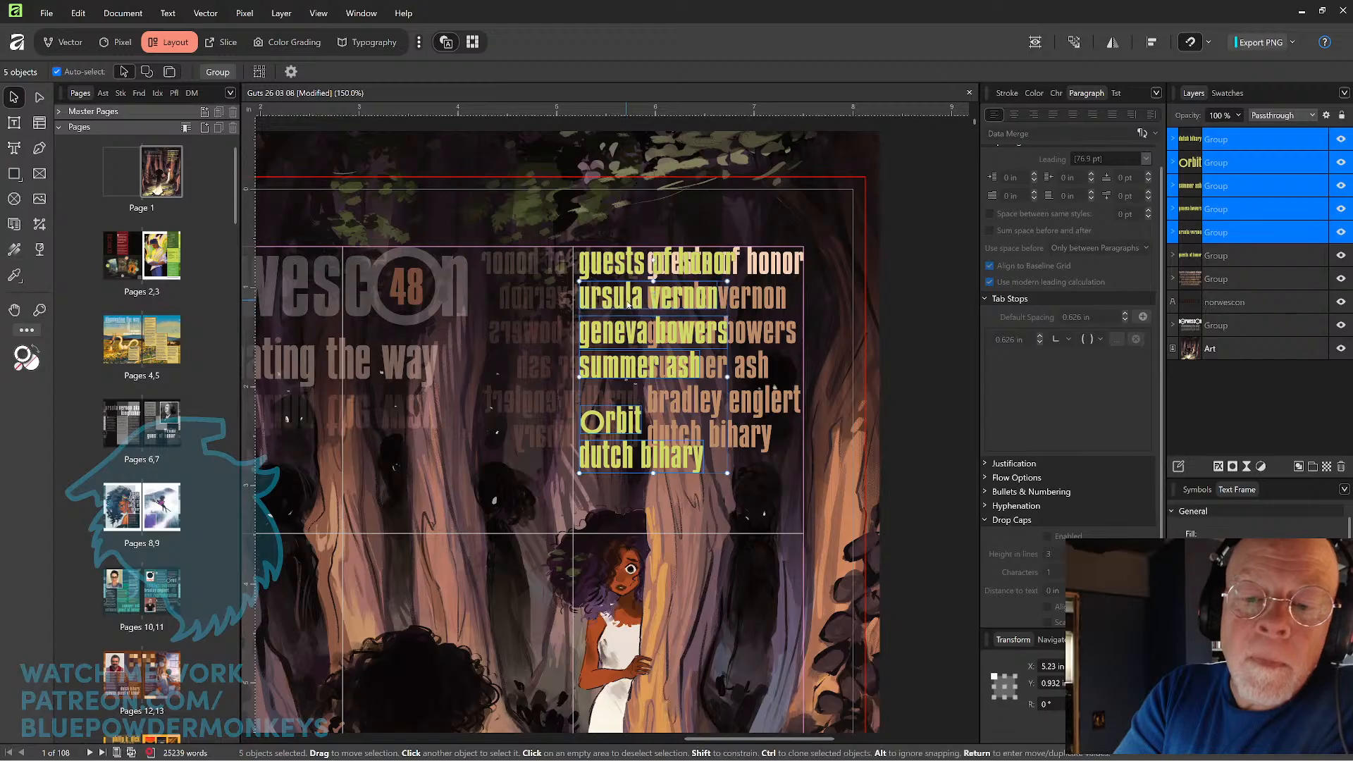
click(16, 277)
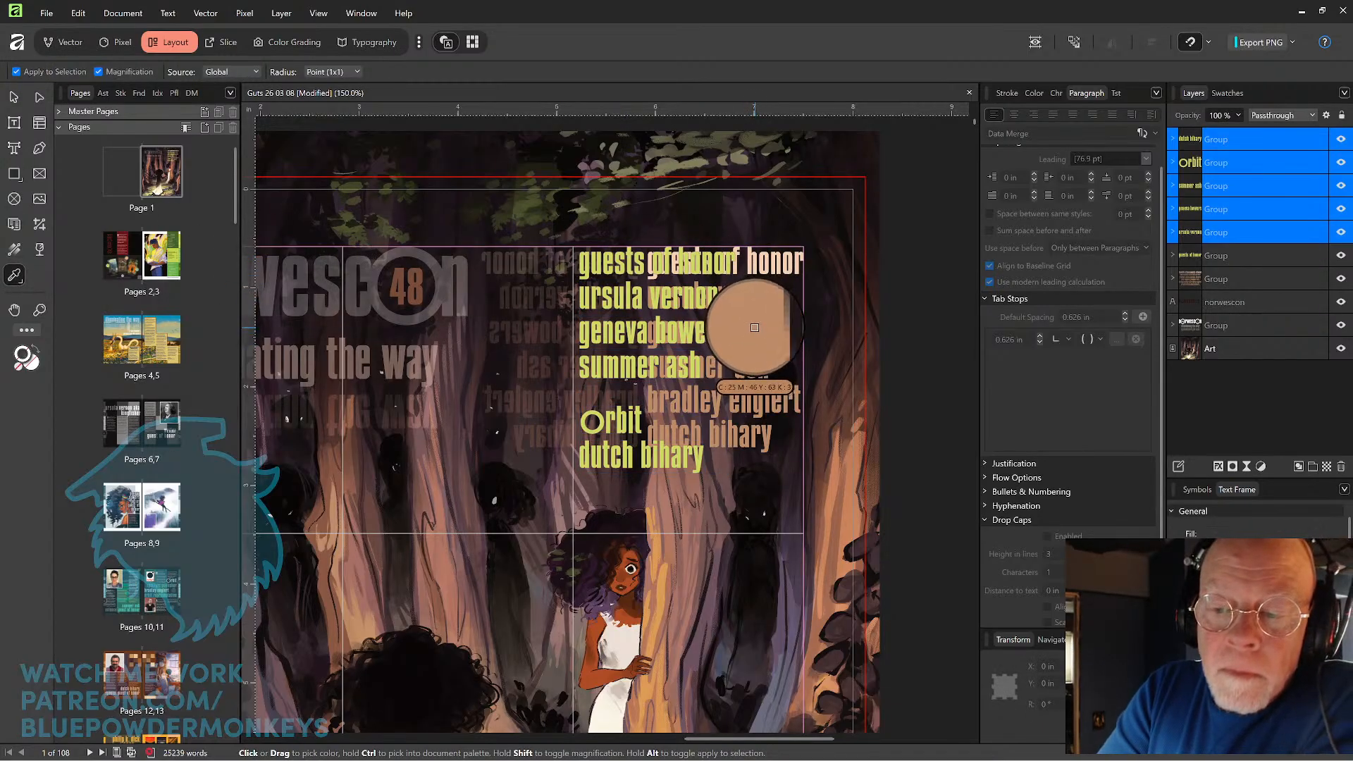
click(755, 324)
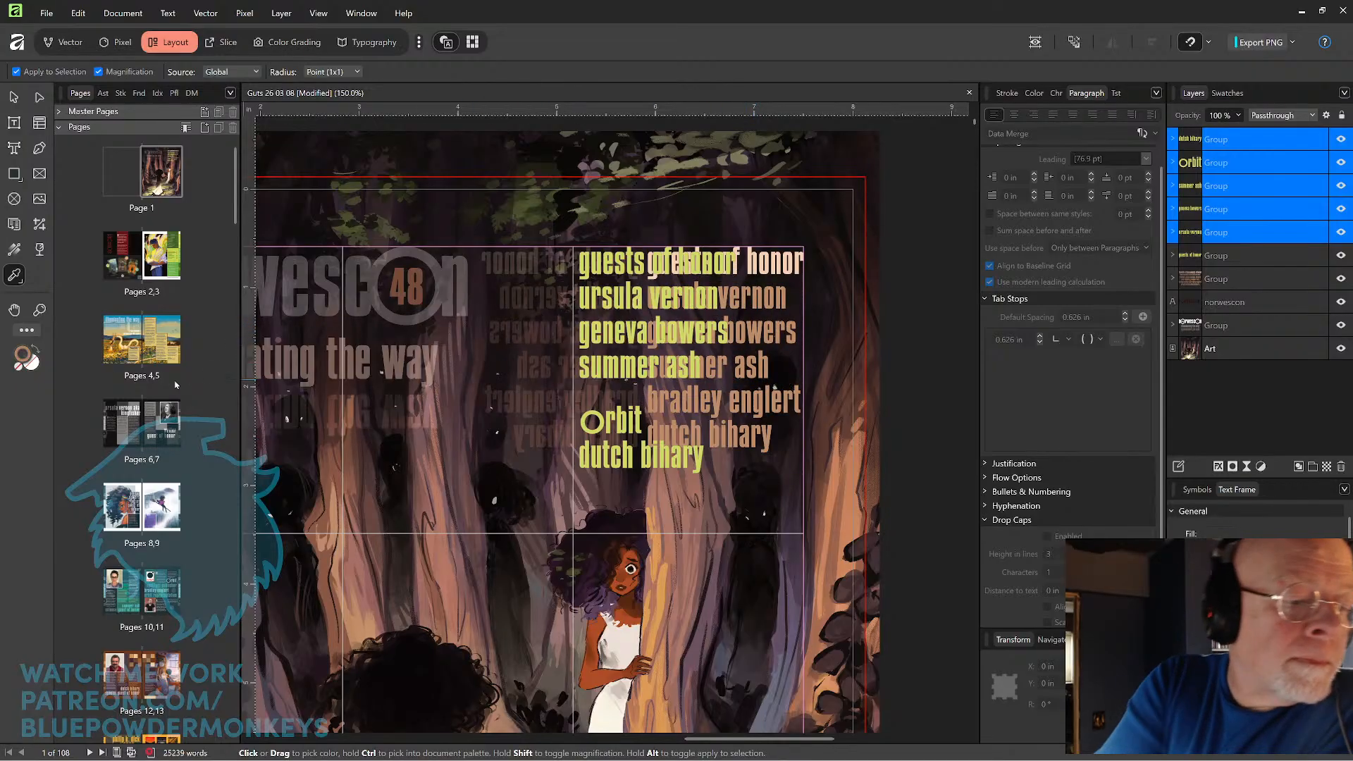
click(36, 349)
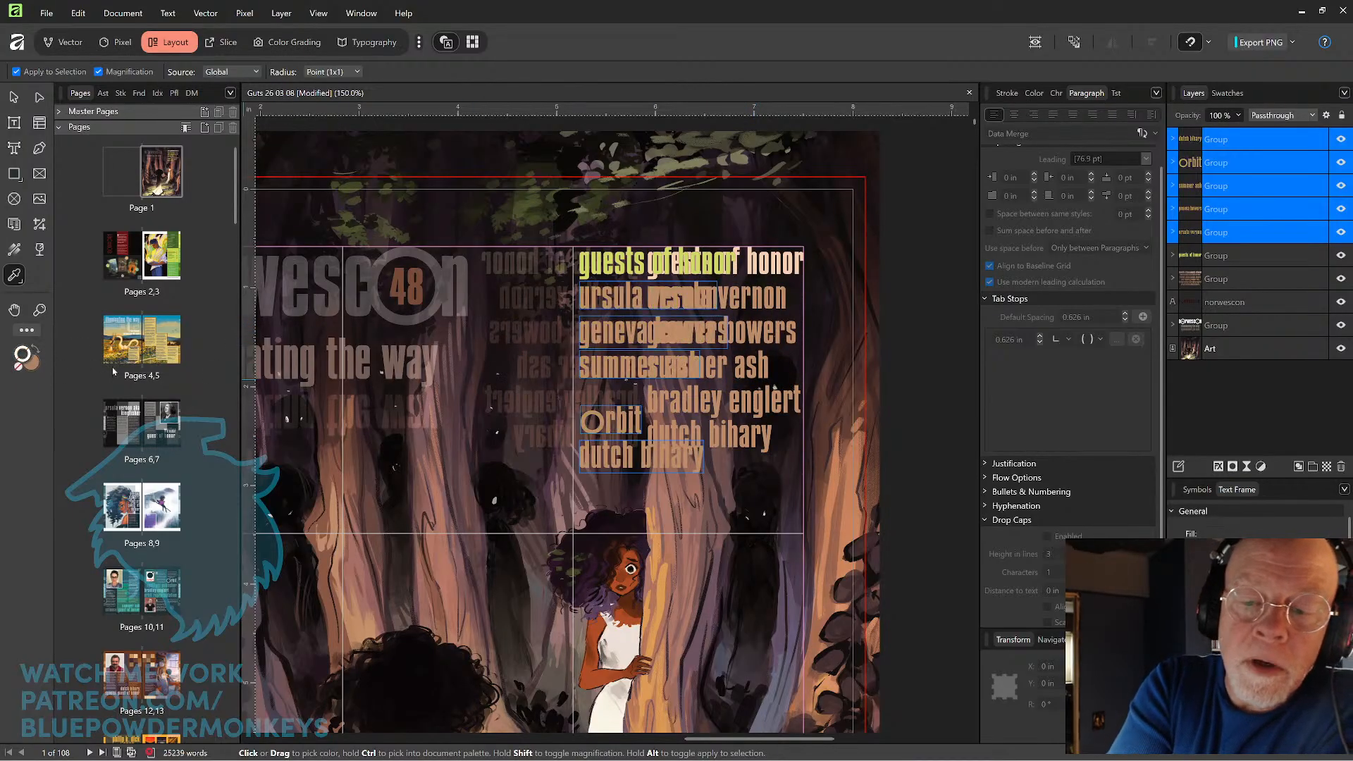
key(v)
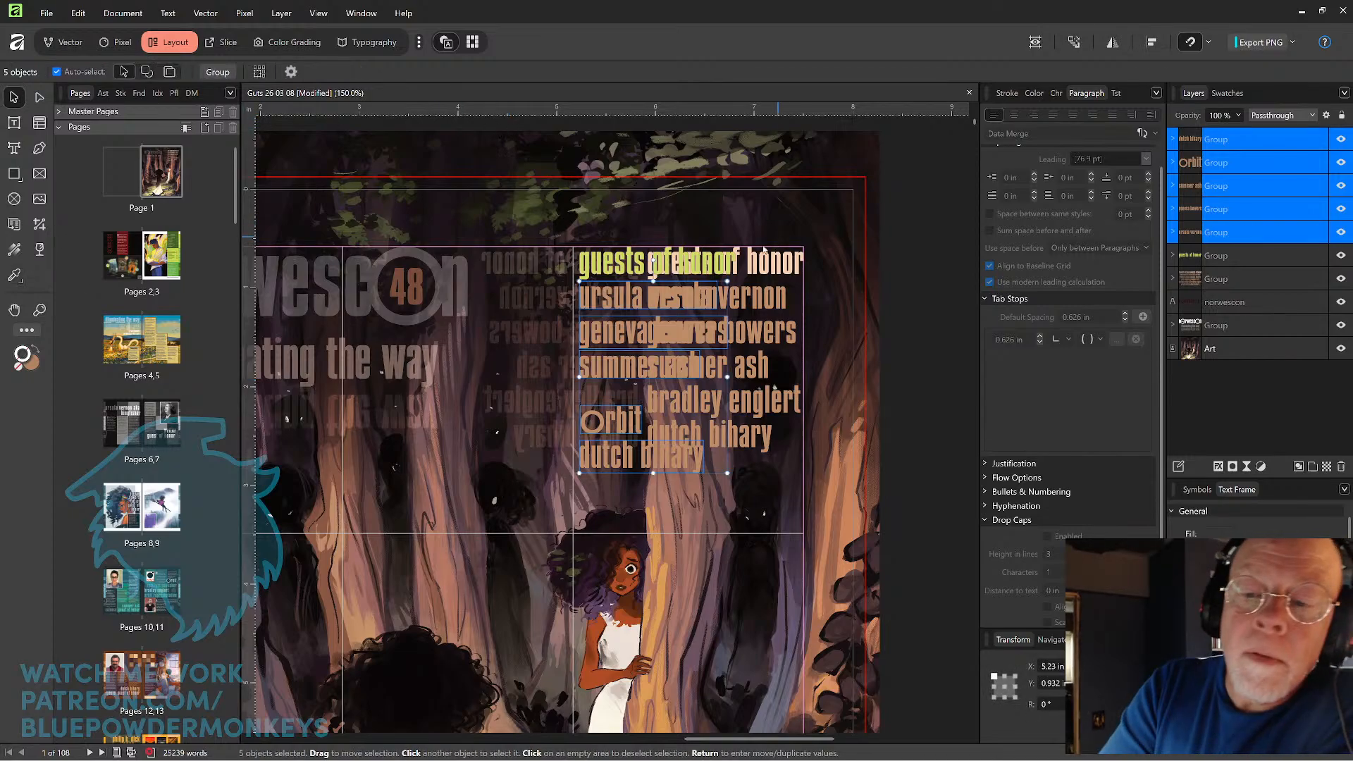
Fill the converted "guests of honor" line with the pale peach sampled from the original heading.
click(683, 269)
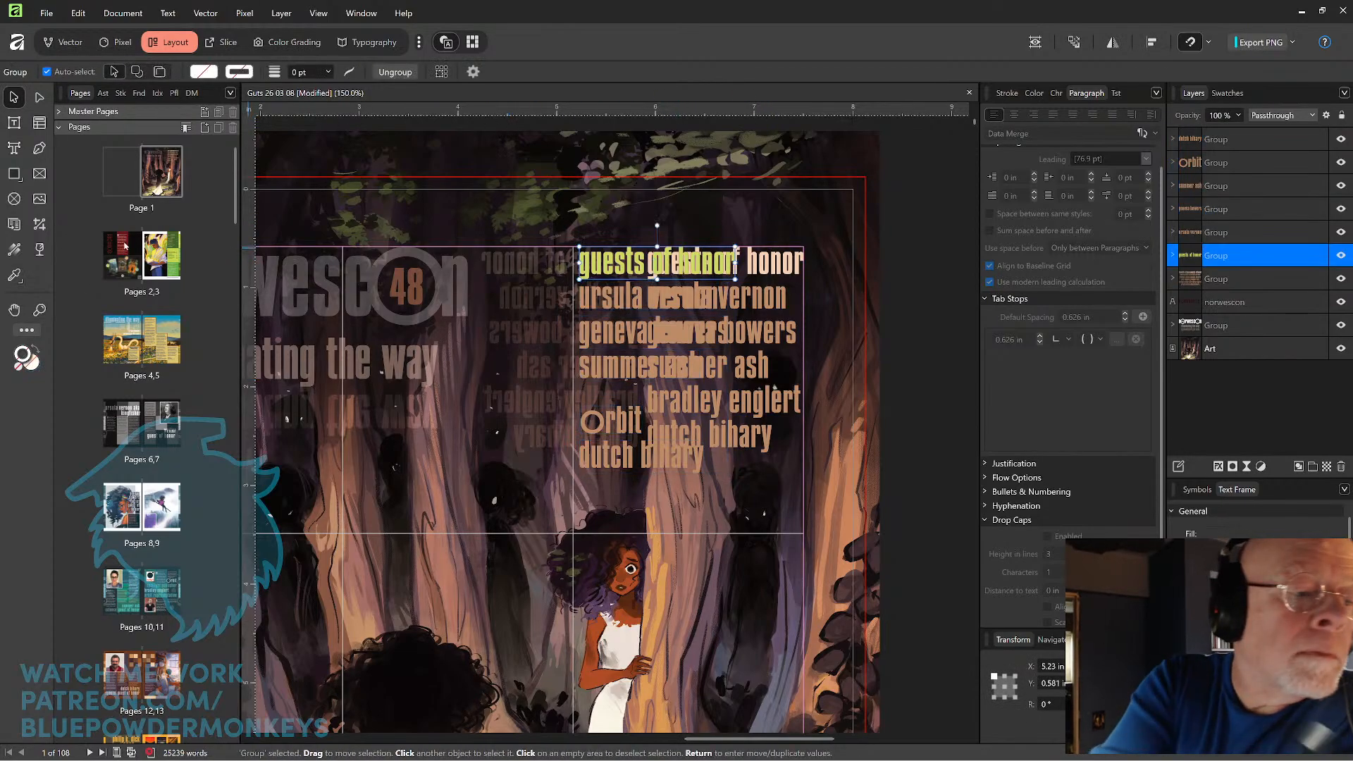
click(14, 276)
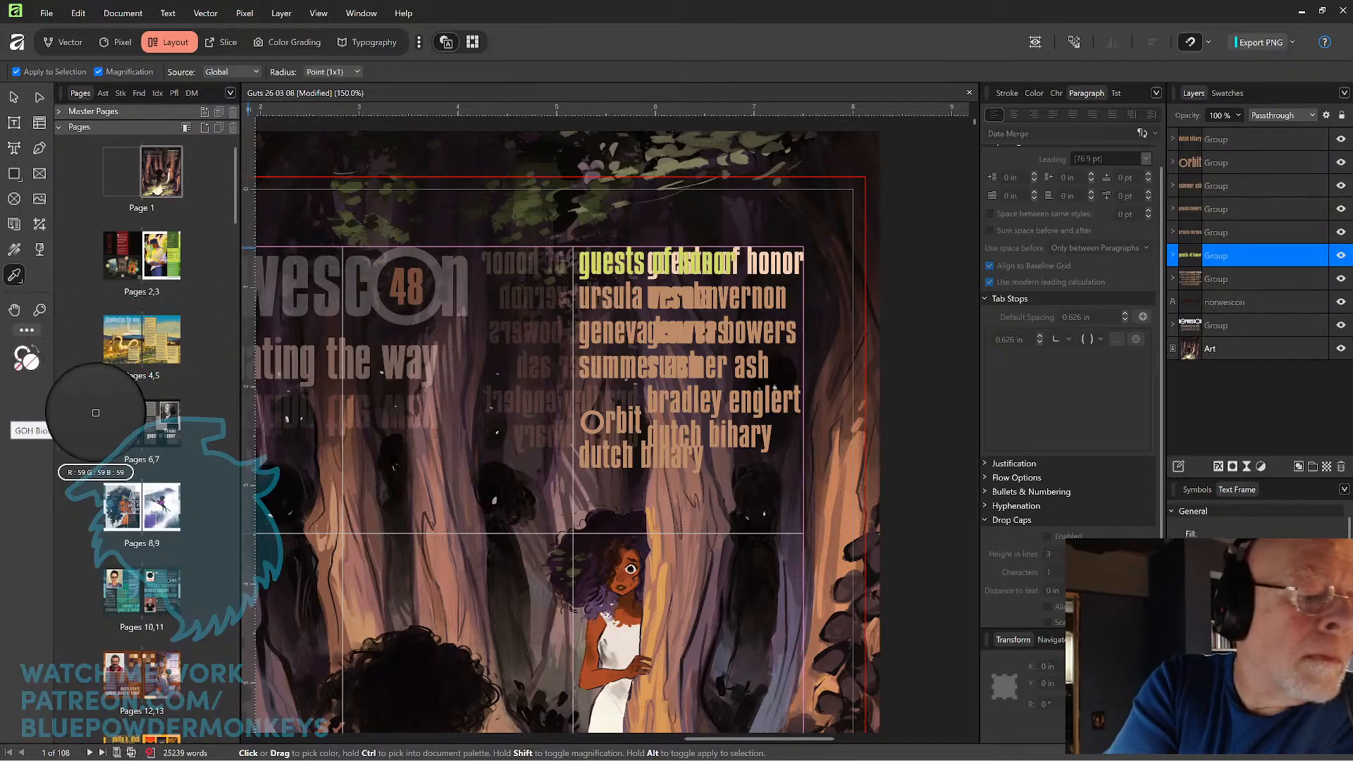
click(783, 258)
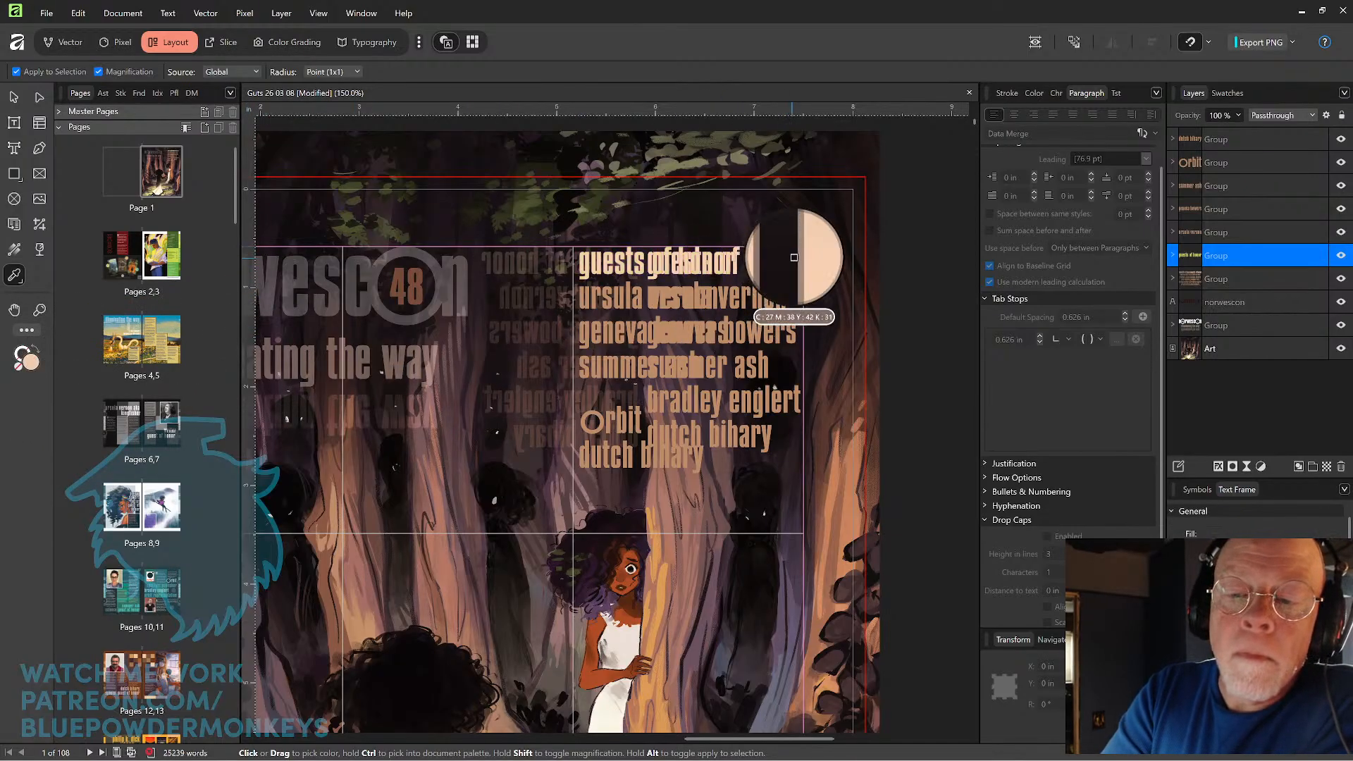
key(v)
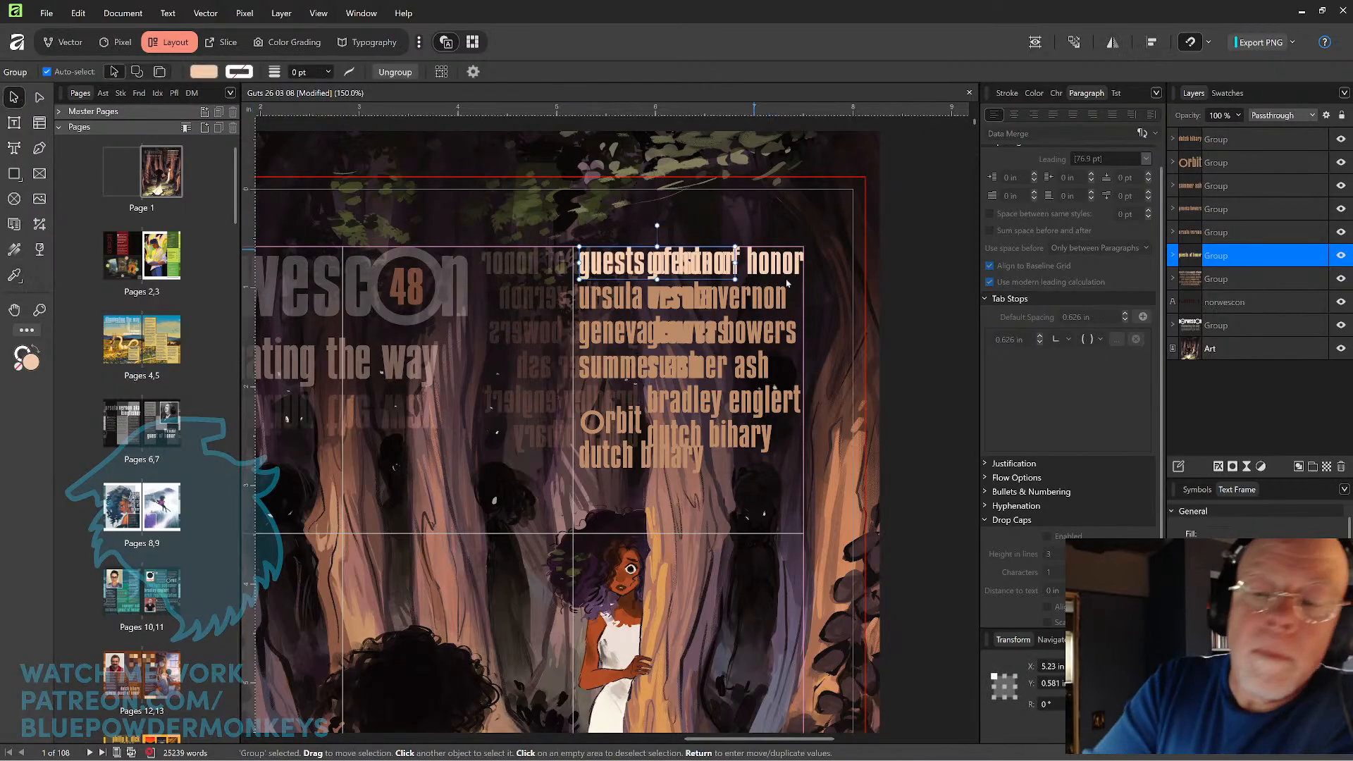
Nudge the "Orbit" line group vertically to Y 2.159 in, slightly closer to the name above.
click(632, 423)
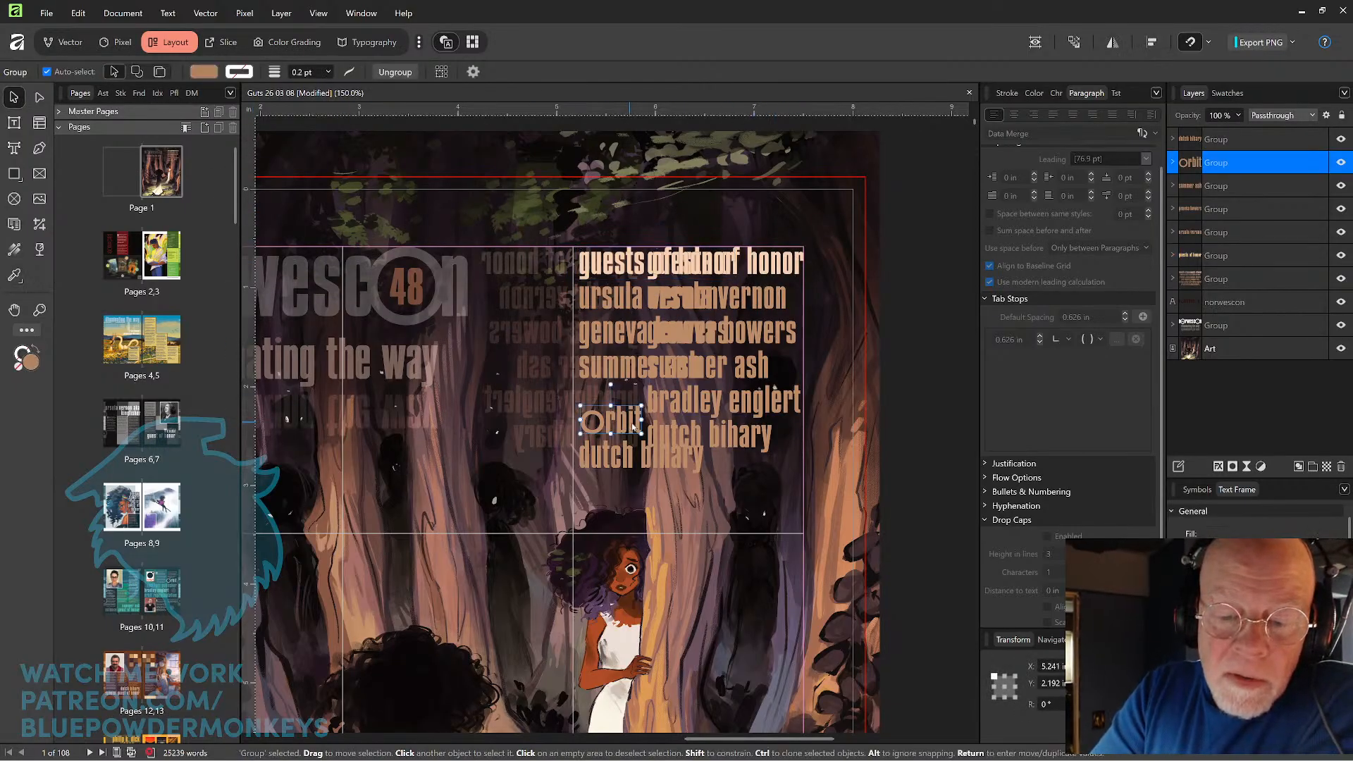
key(Up)
key(Up)
key(Up)
key(Up)
key(Up)
key(Up)
key(Up)
key(Up)
key(Up)
key(Up)
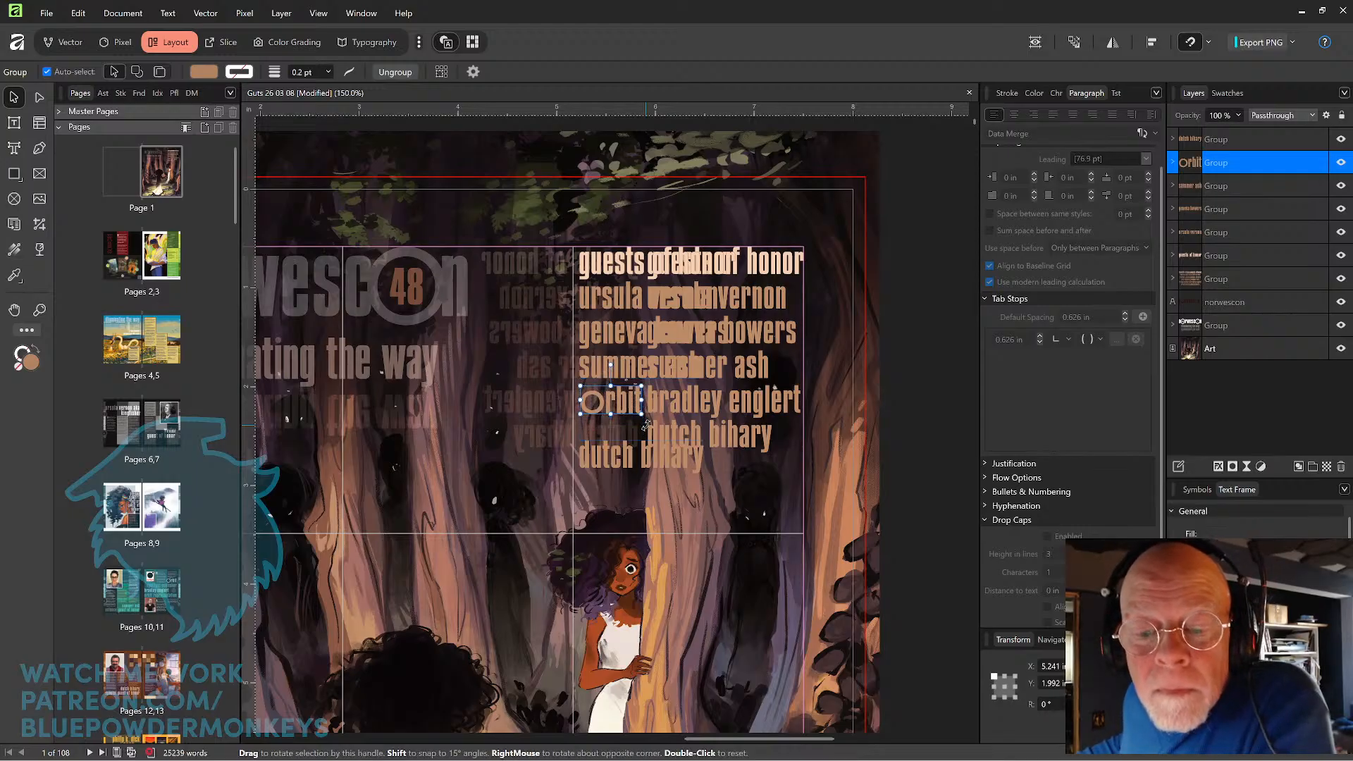
key(Down)
key(Down)
key(Down)
key(Down)
key(Down)
key(Down)
key(Down)
key(Down)
key(Down)
key(Down)
key(Down)
key(Down)
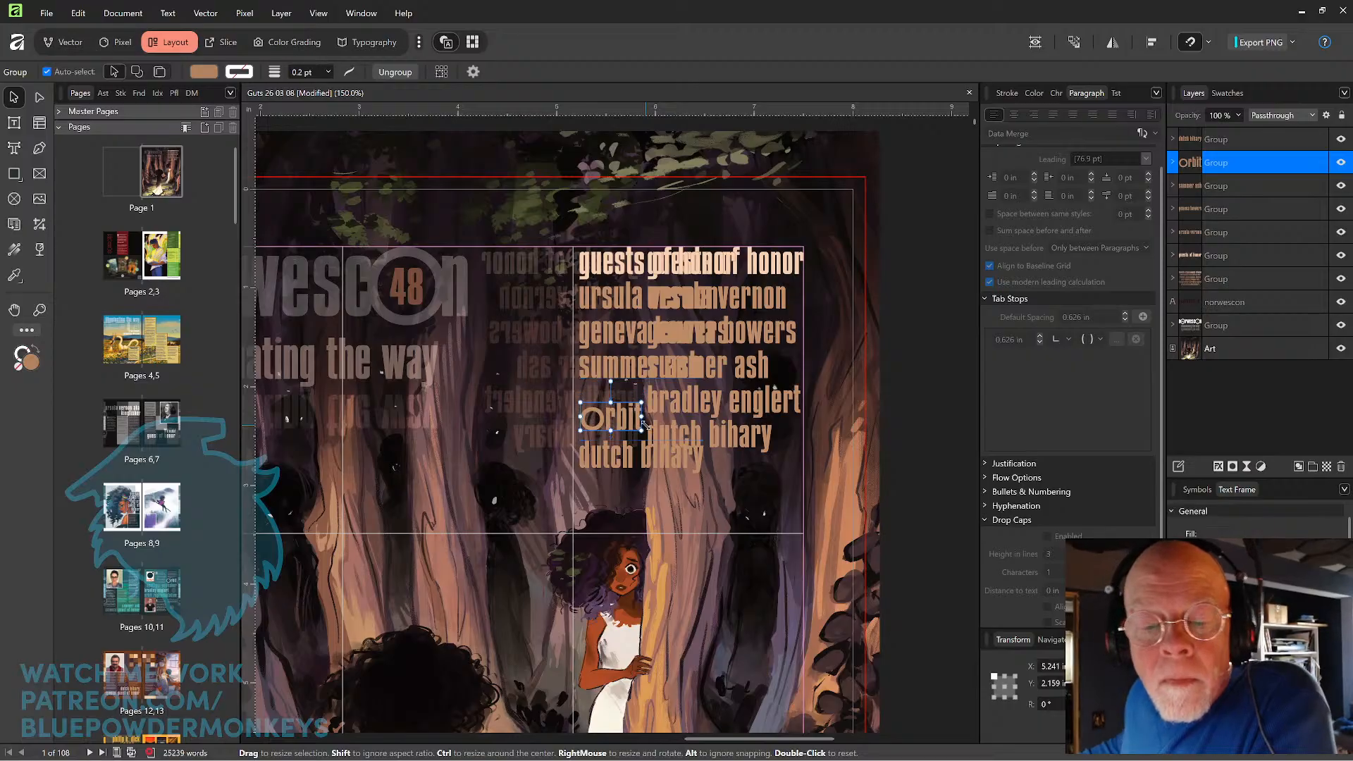
Add the last guest name to the selected "Orbit" line and move both up to Y 1.959 in.
shift+click(681, 455)
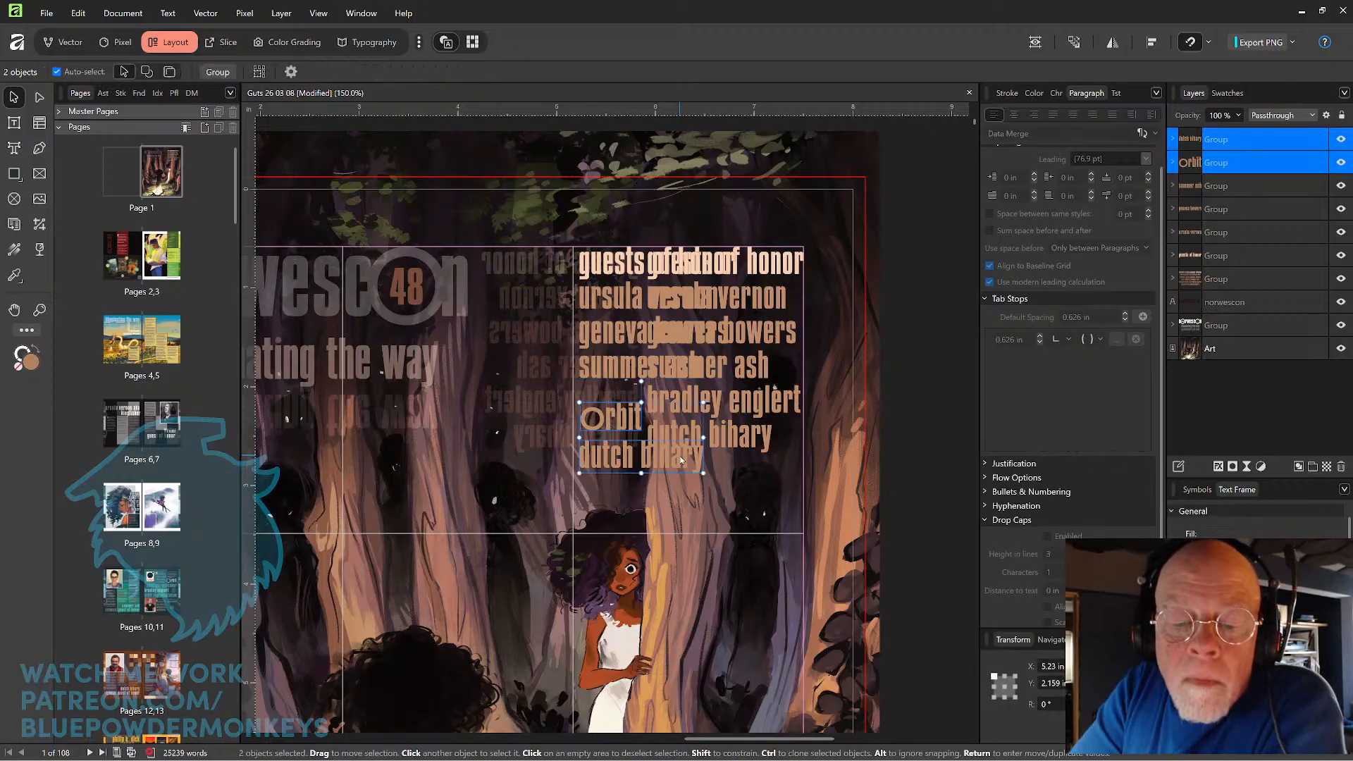
key(Up)
key(Up)
key(Up)
key(Up)
key(Up)
key(Up)
key(Up)
key(Up)
key(Up)
key(Up)
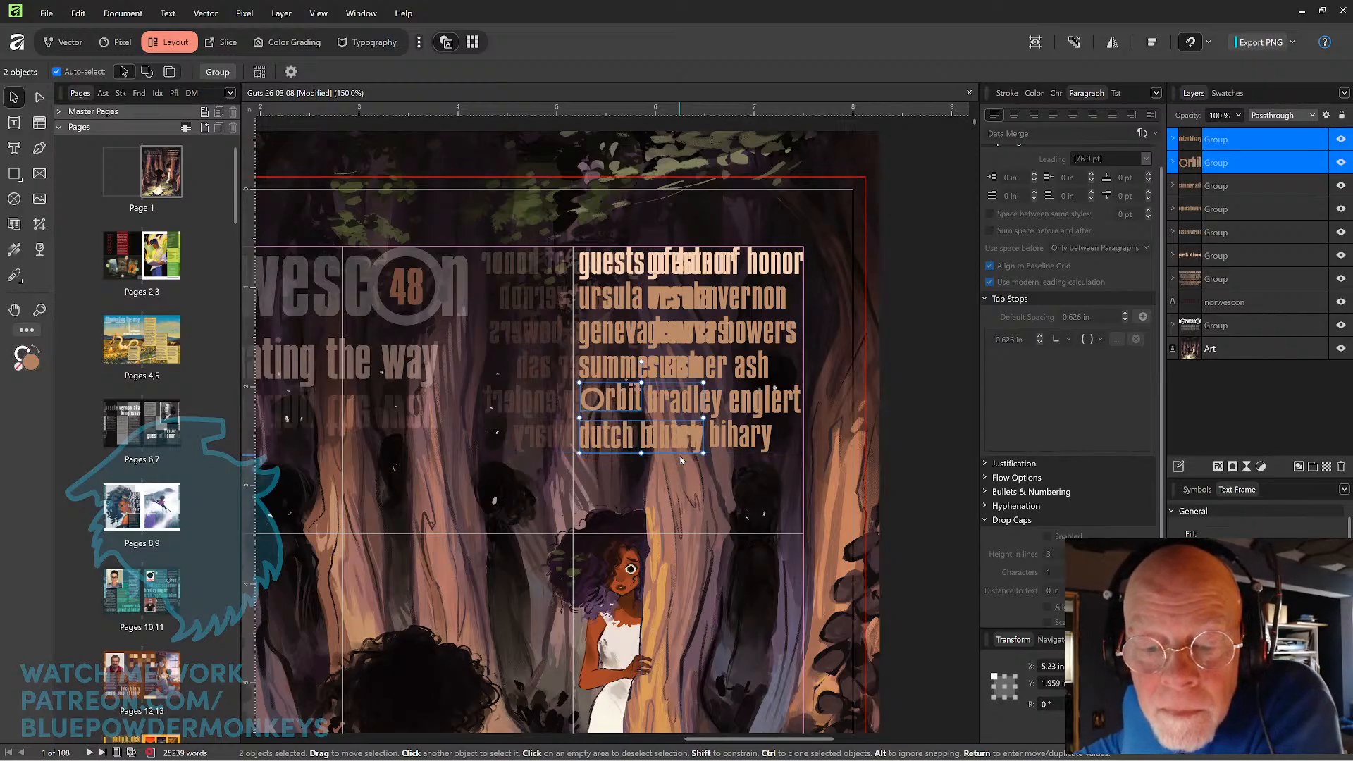
Fine-tune the height of the "Orbit" and last-name lines to Y 1.949 in, aligning the last name with the original list.
scroll(681, 460, up, 5)
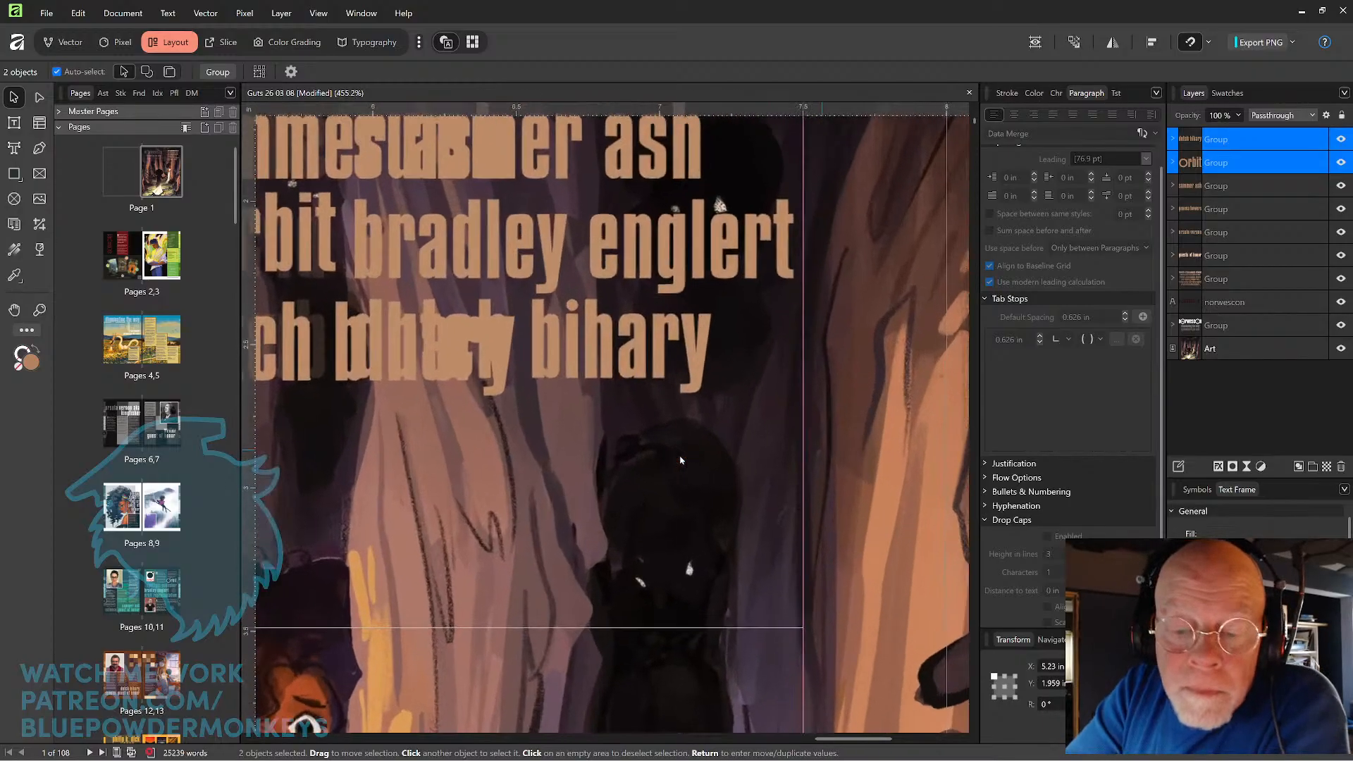
drag(476, 475, 724, 504)
key(Down)
key(Down)
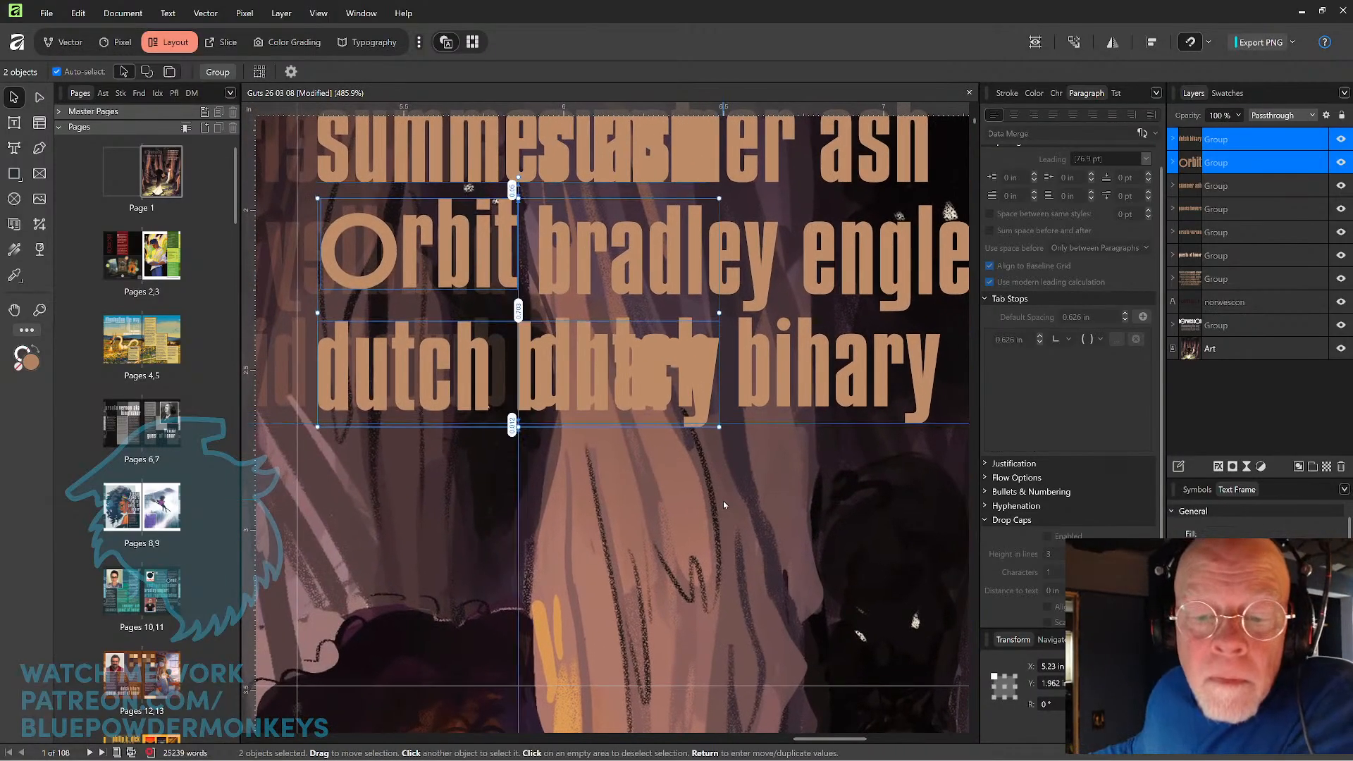
key(Up)
key(Up)
key(Up)
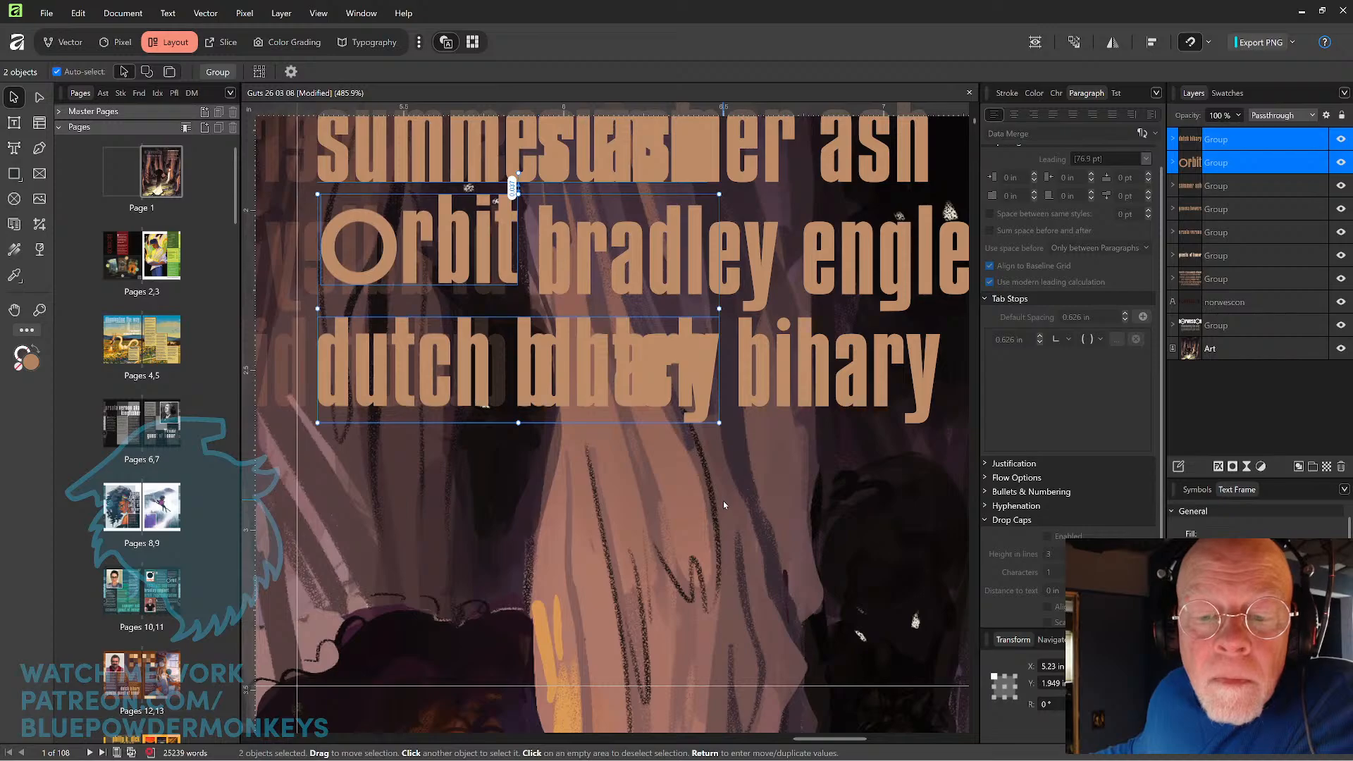
key(Down)
key(Up)
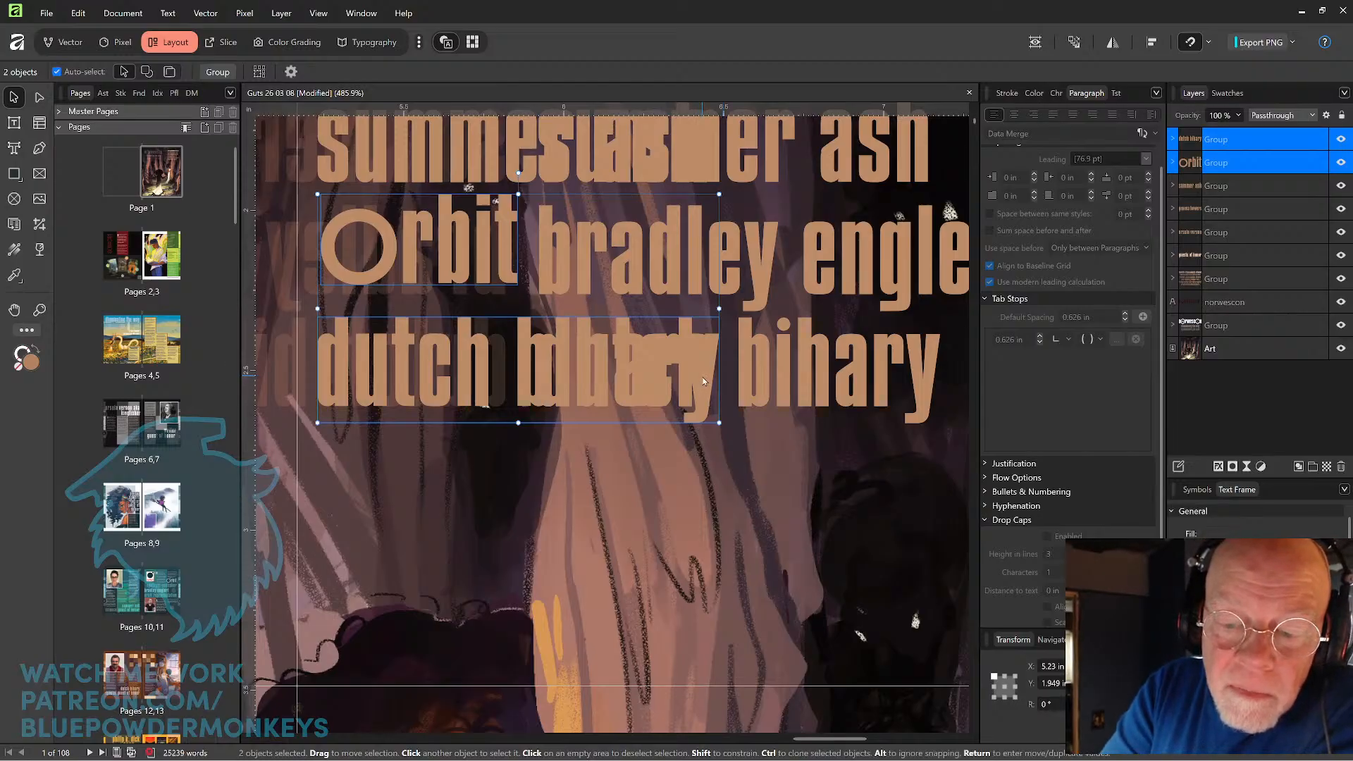
Select the "Orbit" line alone and move it down to Y 1.978 in to align with the original list's fifth name.
drag(703, 377, 704, 372)
click(514, 284)
click(511, 285)
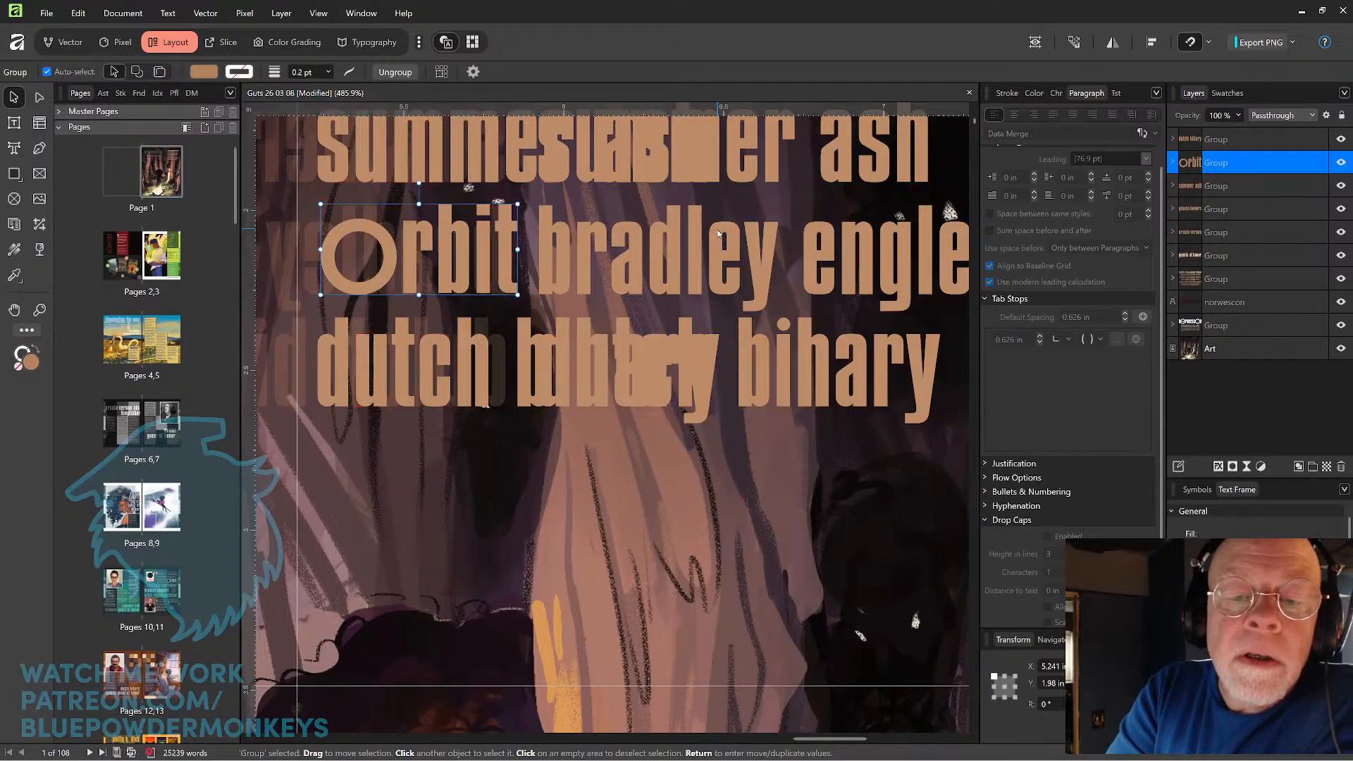
mouse_move(507, 286)
mouse_down()
mouse_move(506, 275)
mouse_move(503, 285)
mouse_up()
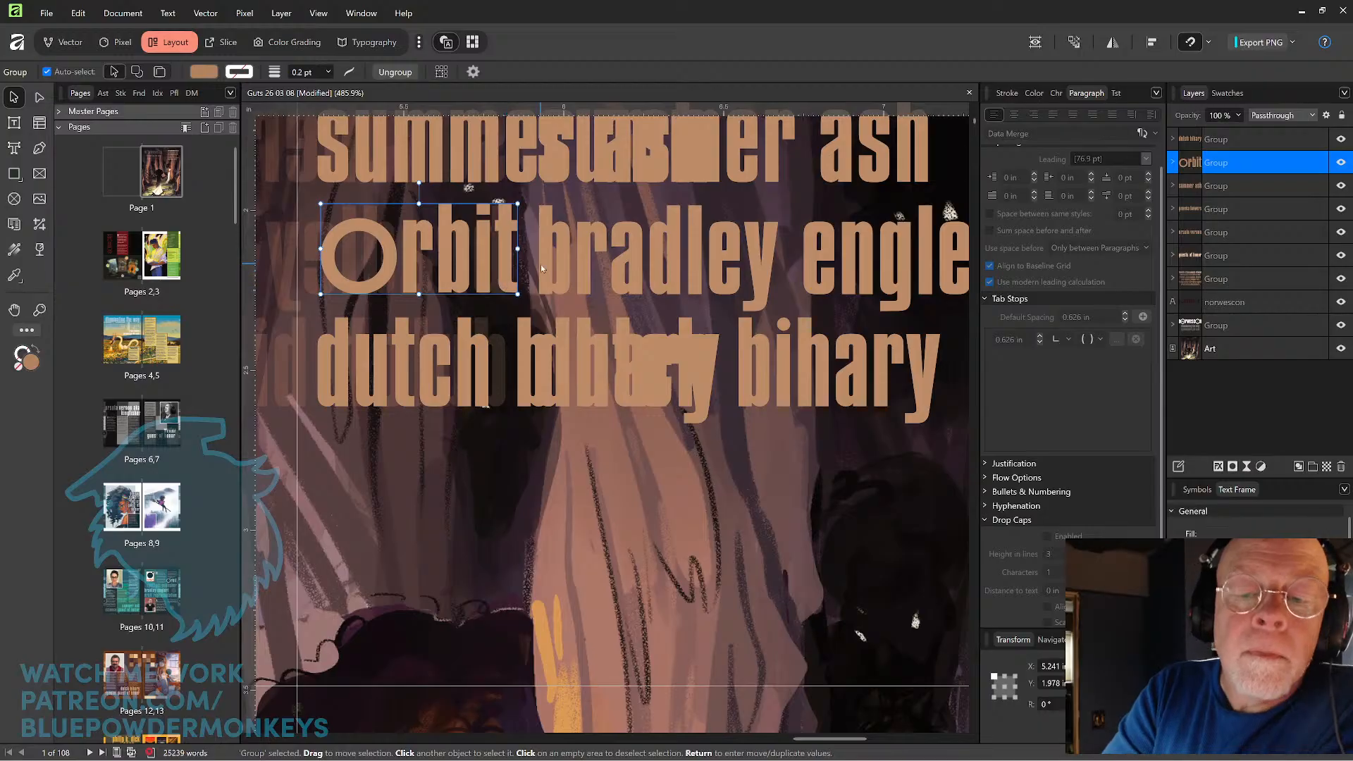
scroll(541, 267, down, 3)
scroll(539, 264, down, 4)
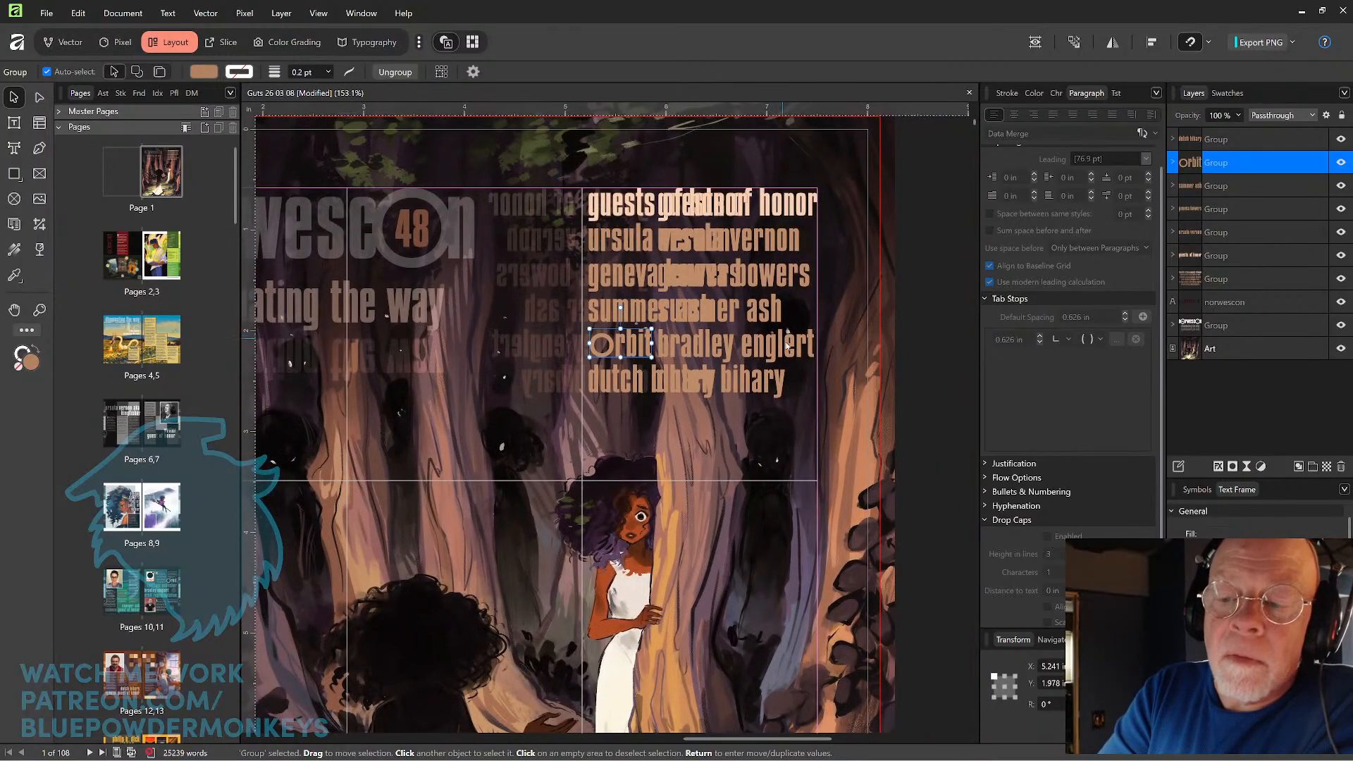
click(792, 339)
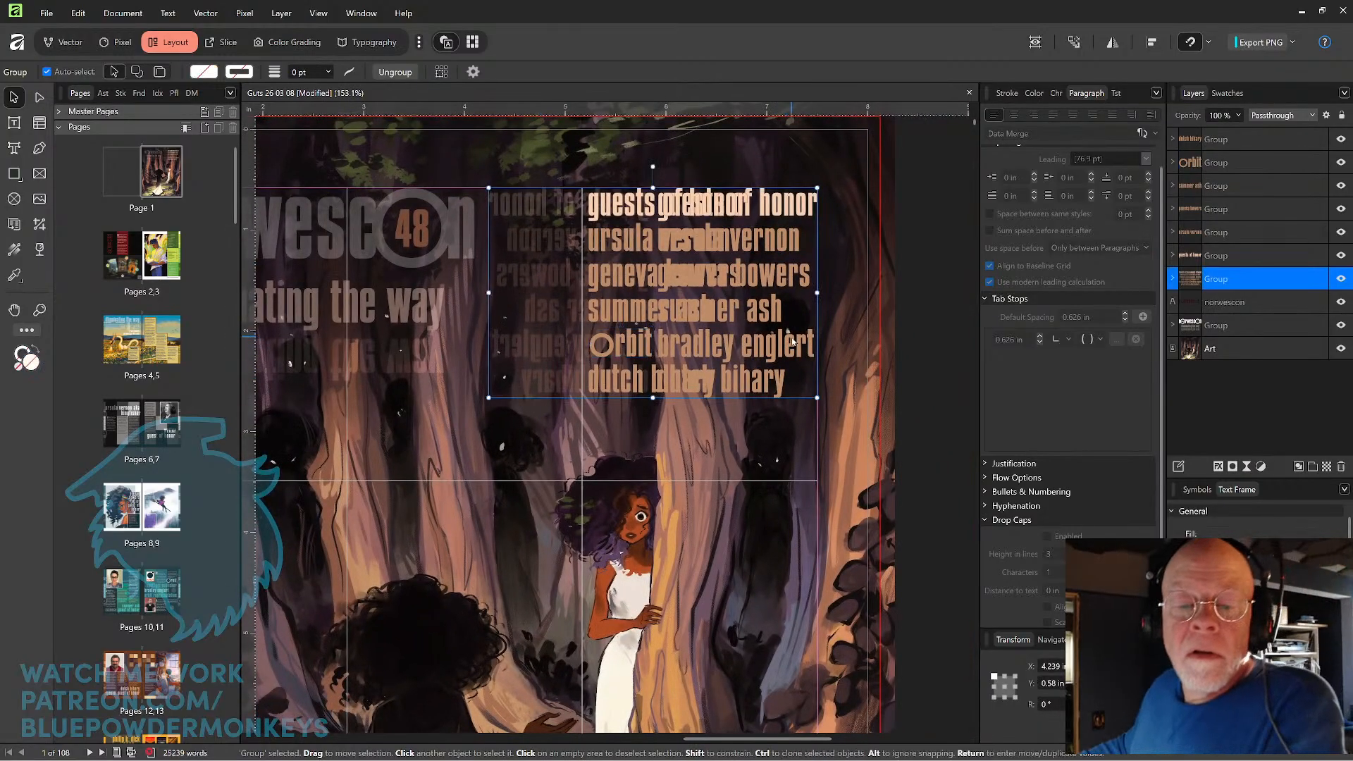
key(Delete)
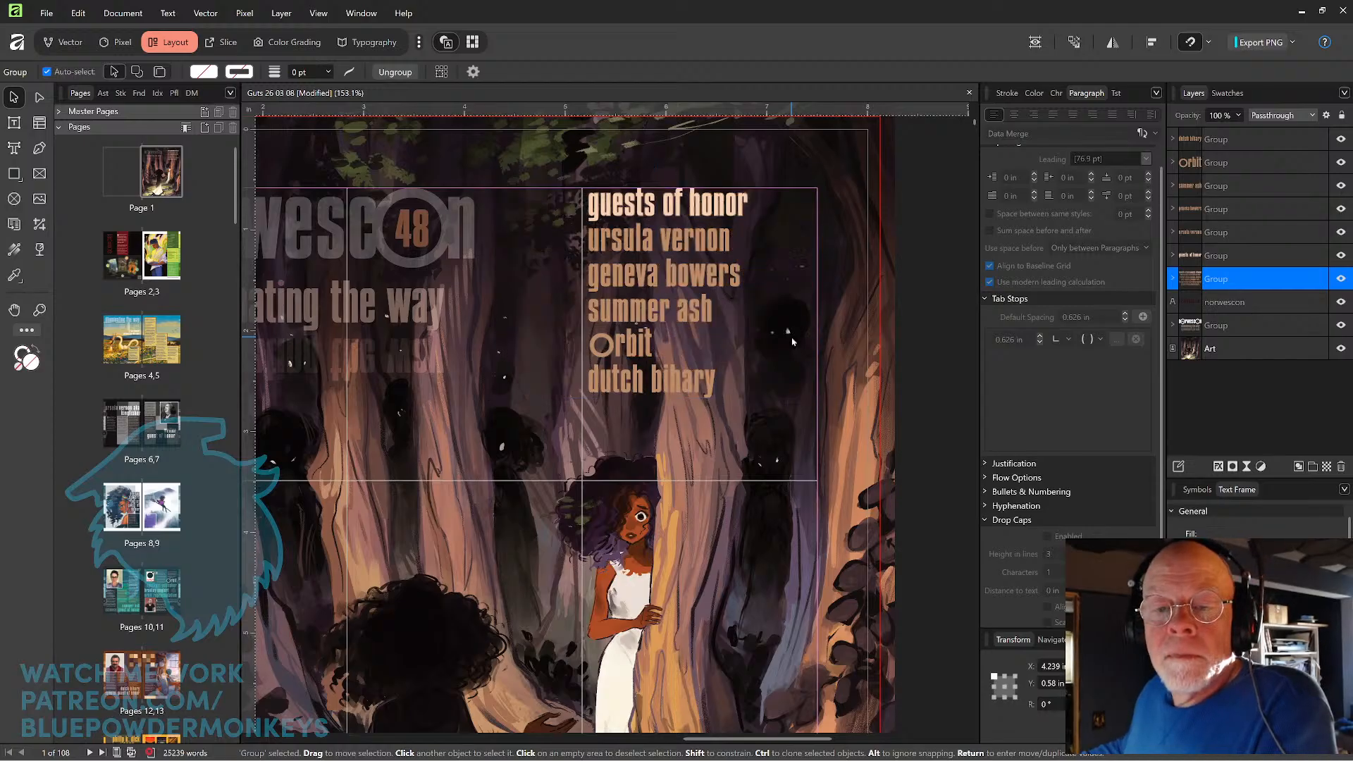
key(ctrl+z)
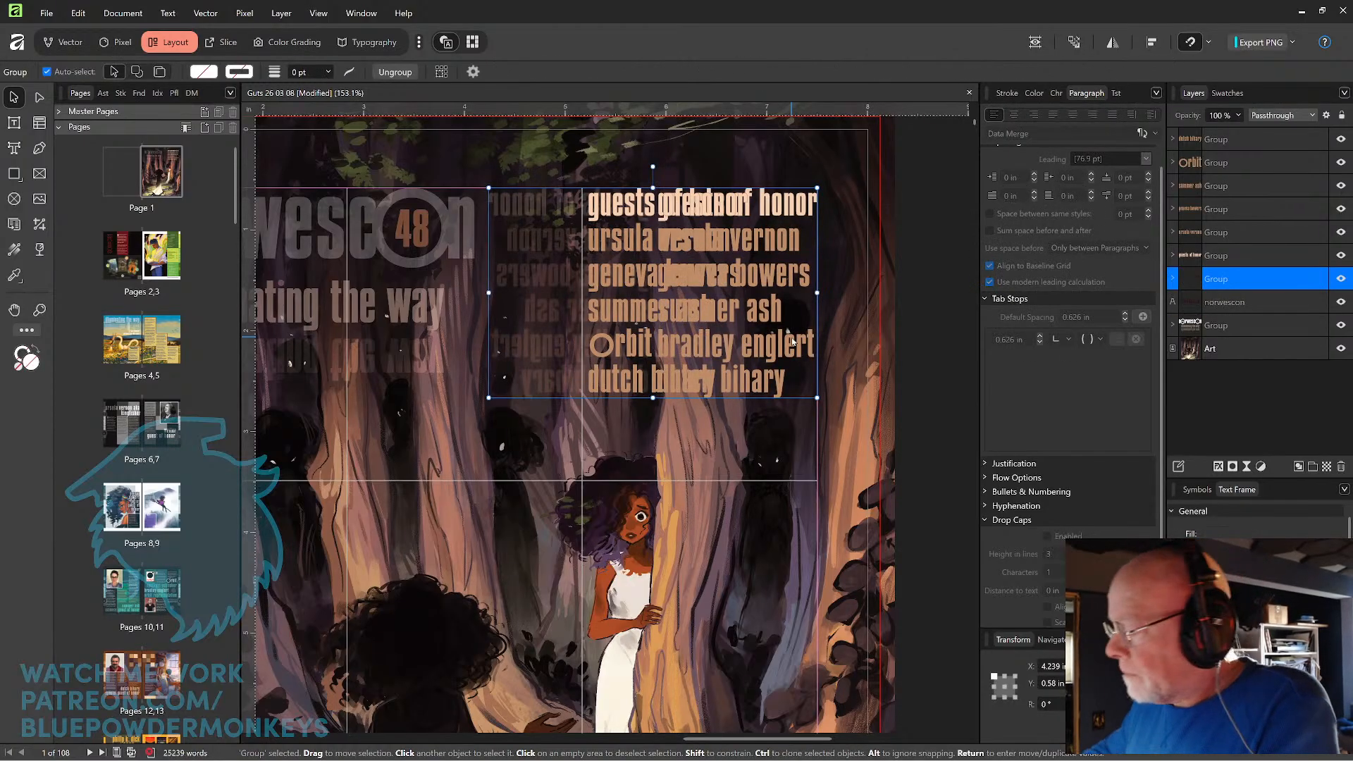
Ungroup the original guest list from its mirrored reflection and delete only the original list, keeping the reflection.
key(ctrl+z)
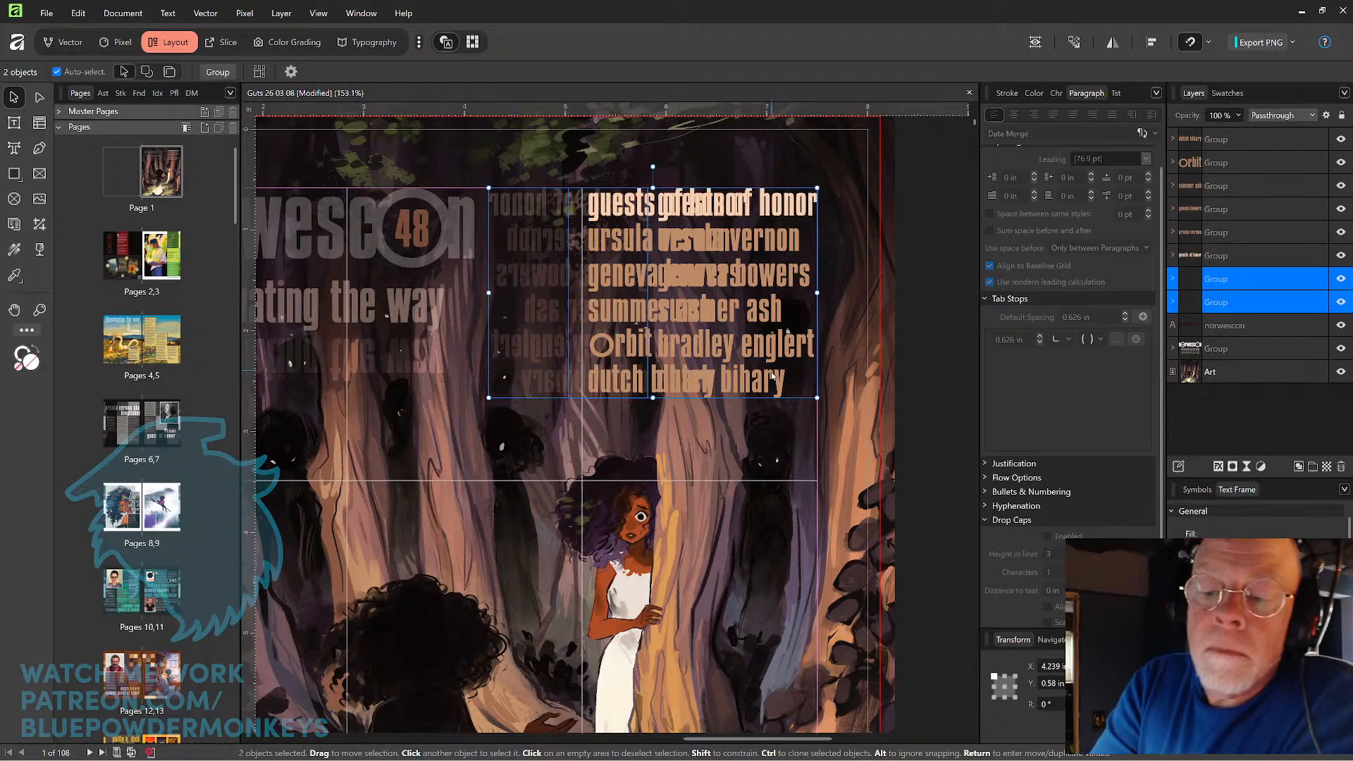
key(ctrl+z)
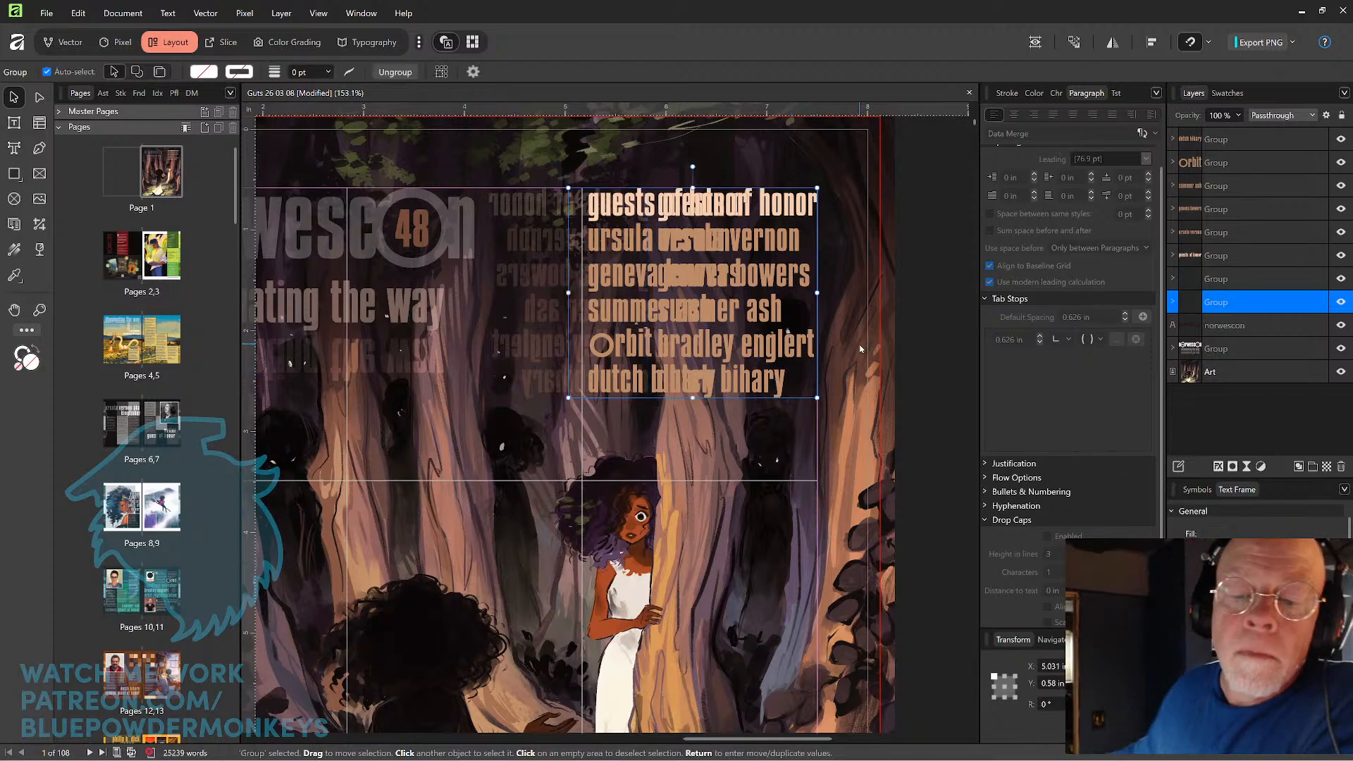
key(ctrl+z)
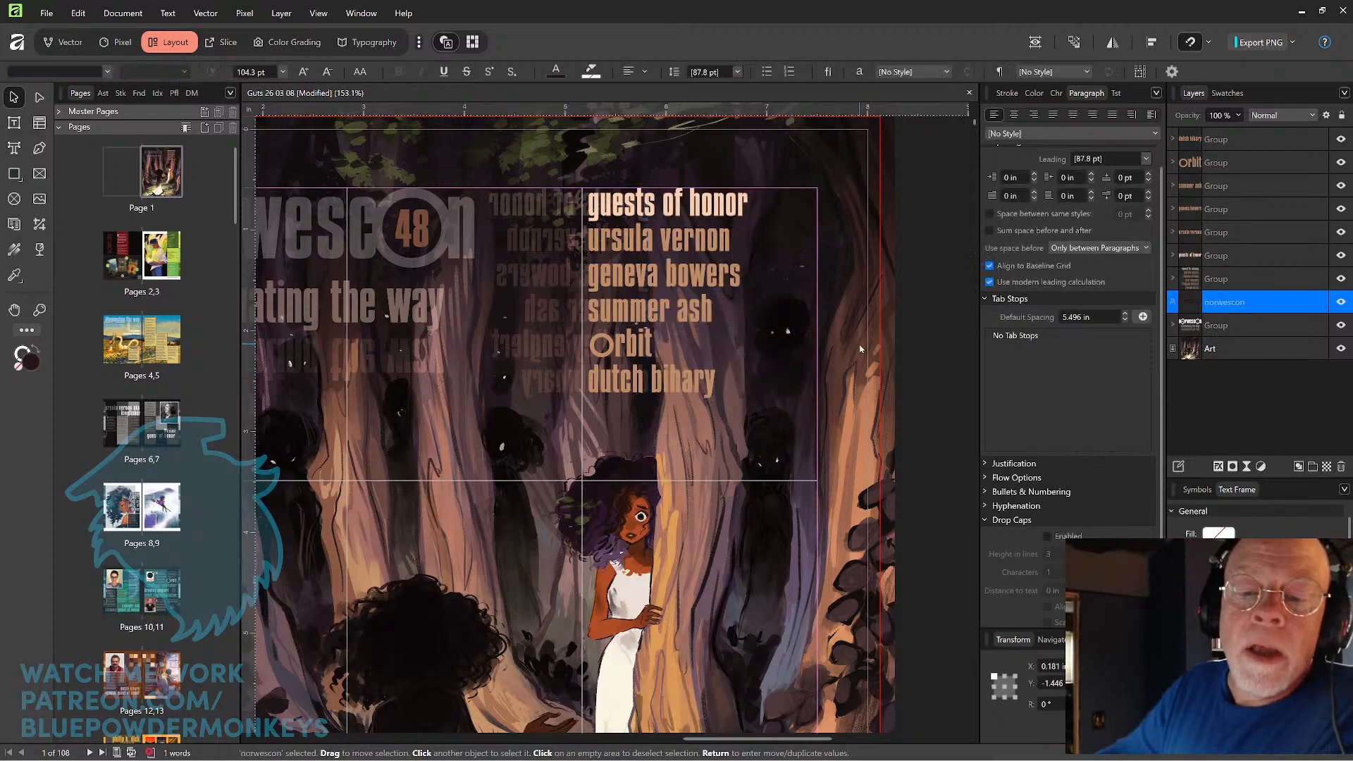
Select all six recreated guest list lines together and move them right to X 5.927 in, flush with the page's right margin guide.
click(654, 381)
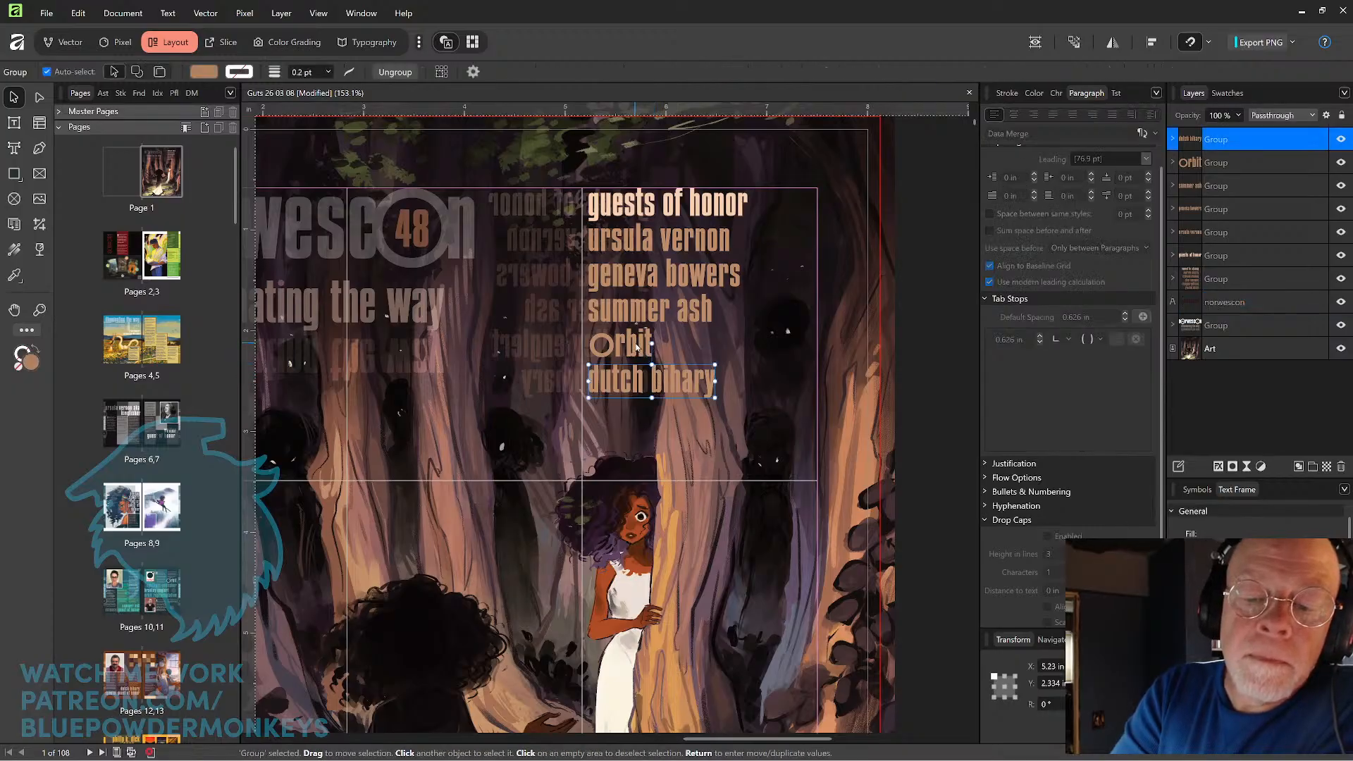
shift+click(635, 346)
shift+click(639, 311)
shift+click(642, 276)
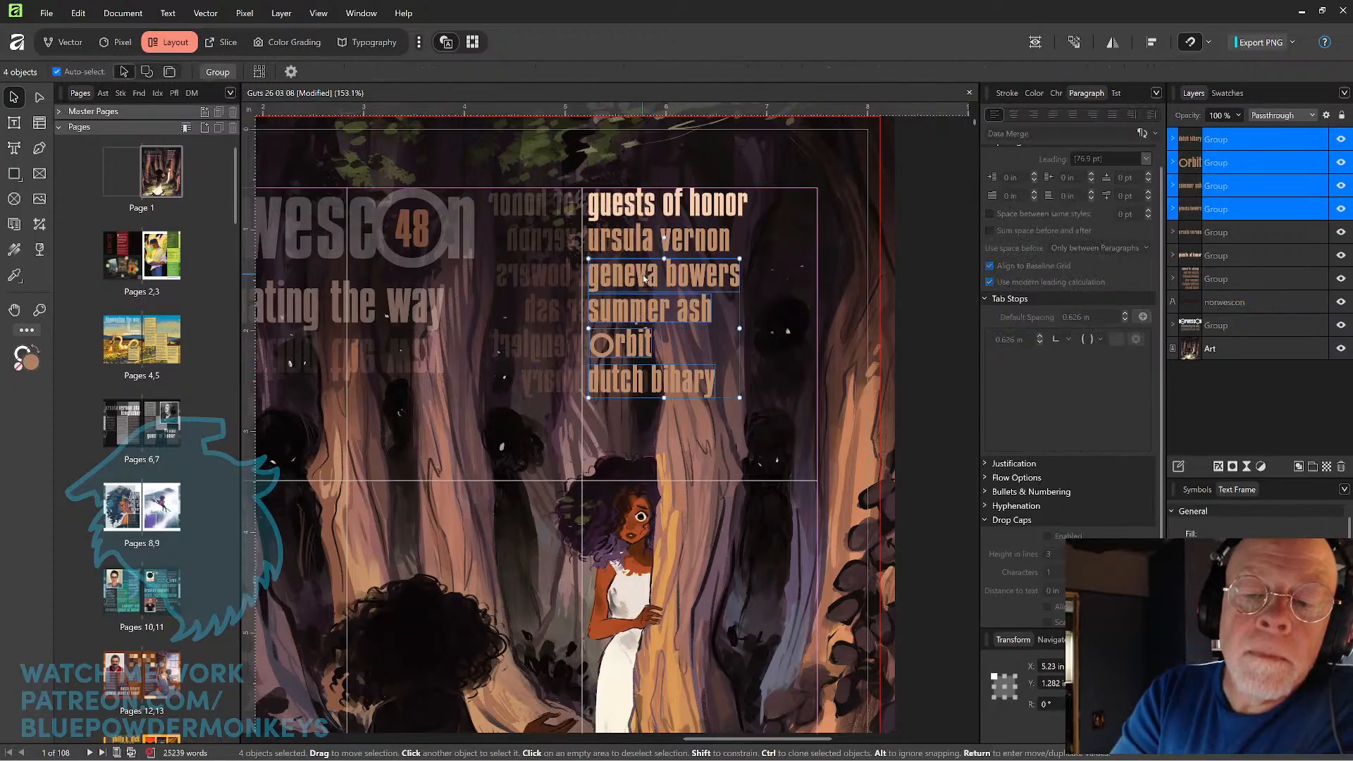
shift+click(645, 239)
shift+click(647, 206)
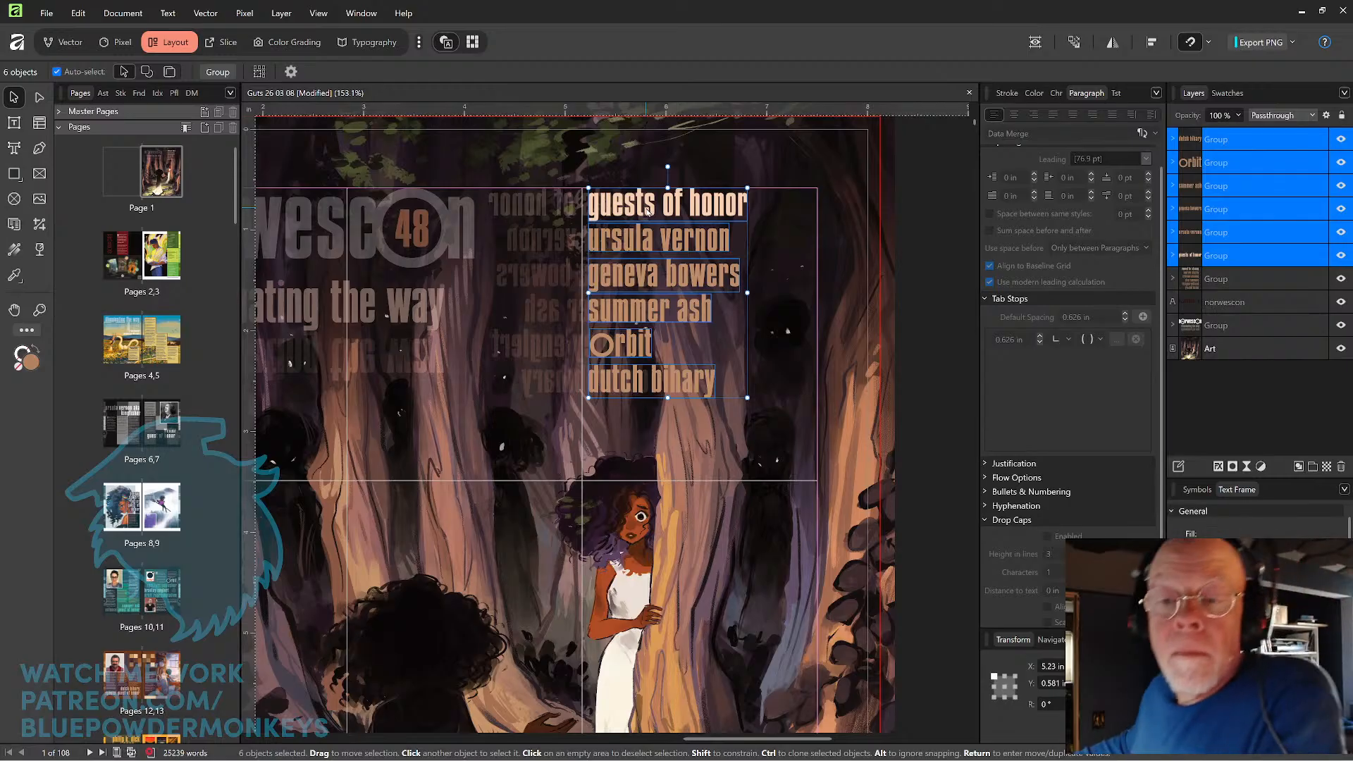
key(shift+Right)
key(shift+Right)
key(shift+Right)
key(shift+Right)
key(shift+Right)
key(shift+Right)
key(shift+Right)
key(shift+Right)
key(shift+Right)
key(shift+Right)
key(shift+Right)
key(shift+Right)
key(shift+Right)
key(shift+Right)
key(shift+Right)
key(shift+Right)
key(shift+Right)
key(shift+Right)
key(shift+Right)
key(shift+Right)
key(shift+Right)
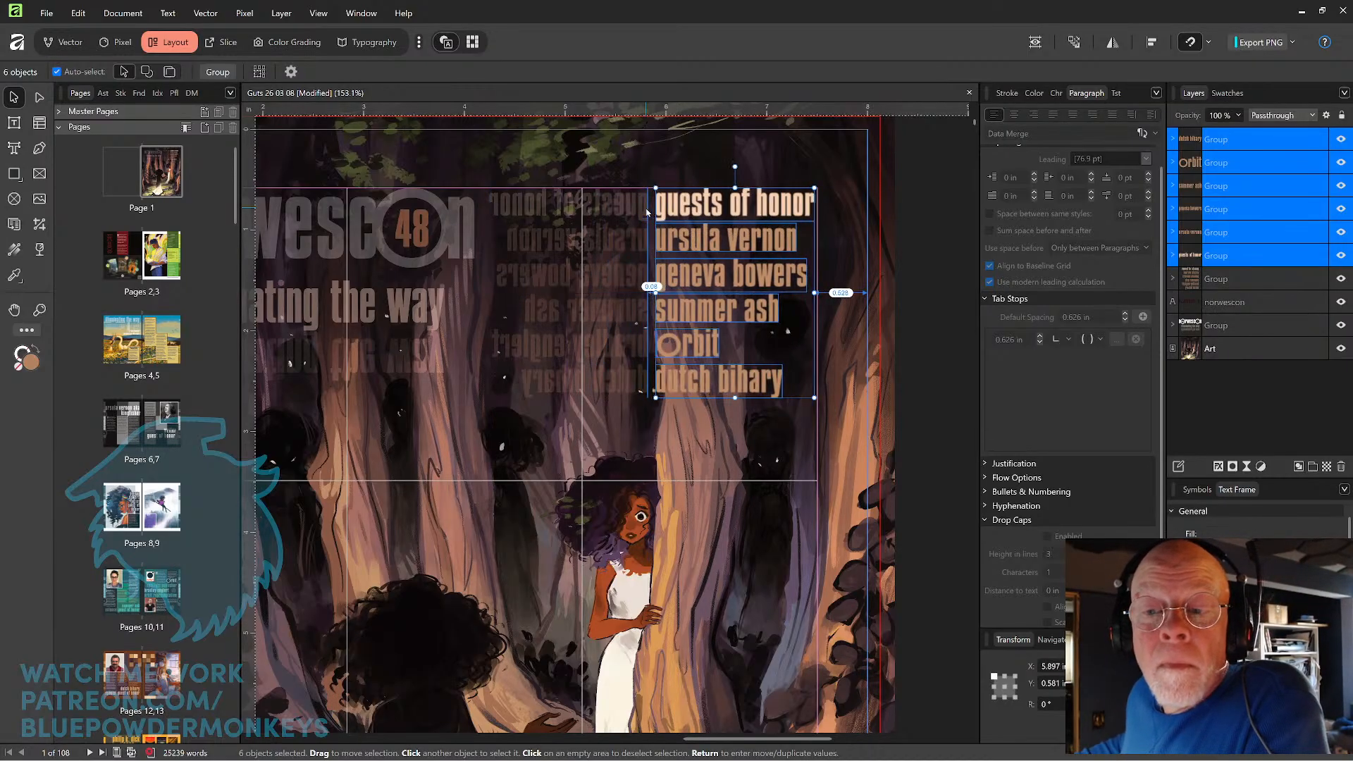
key(Left)
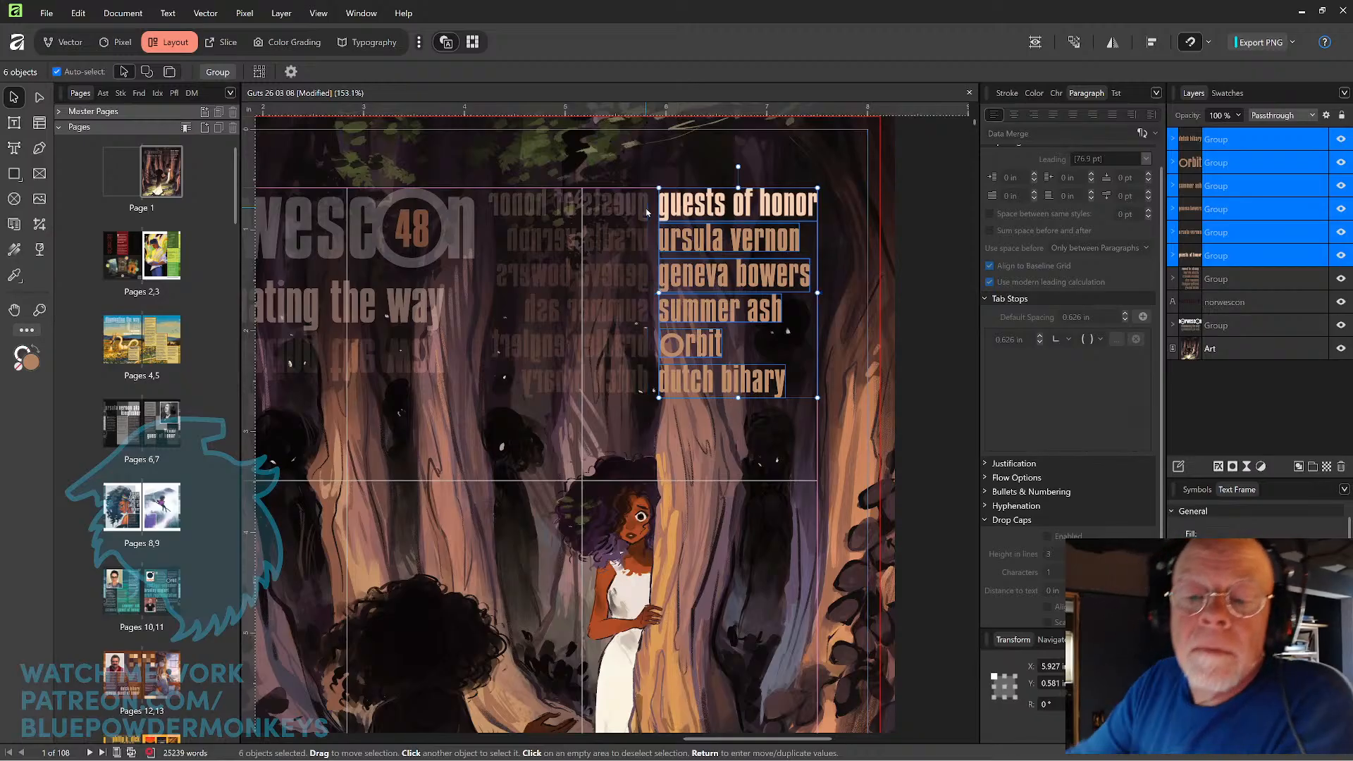
click(911, 296)
Review the cover layout at 100% zoom, including a look in preview mode without guides and bleed.
drag(709, 458, 767, 460)
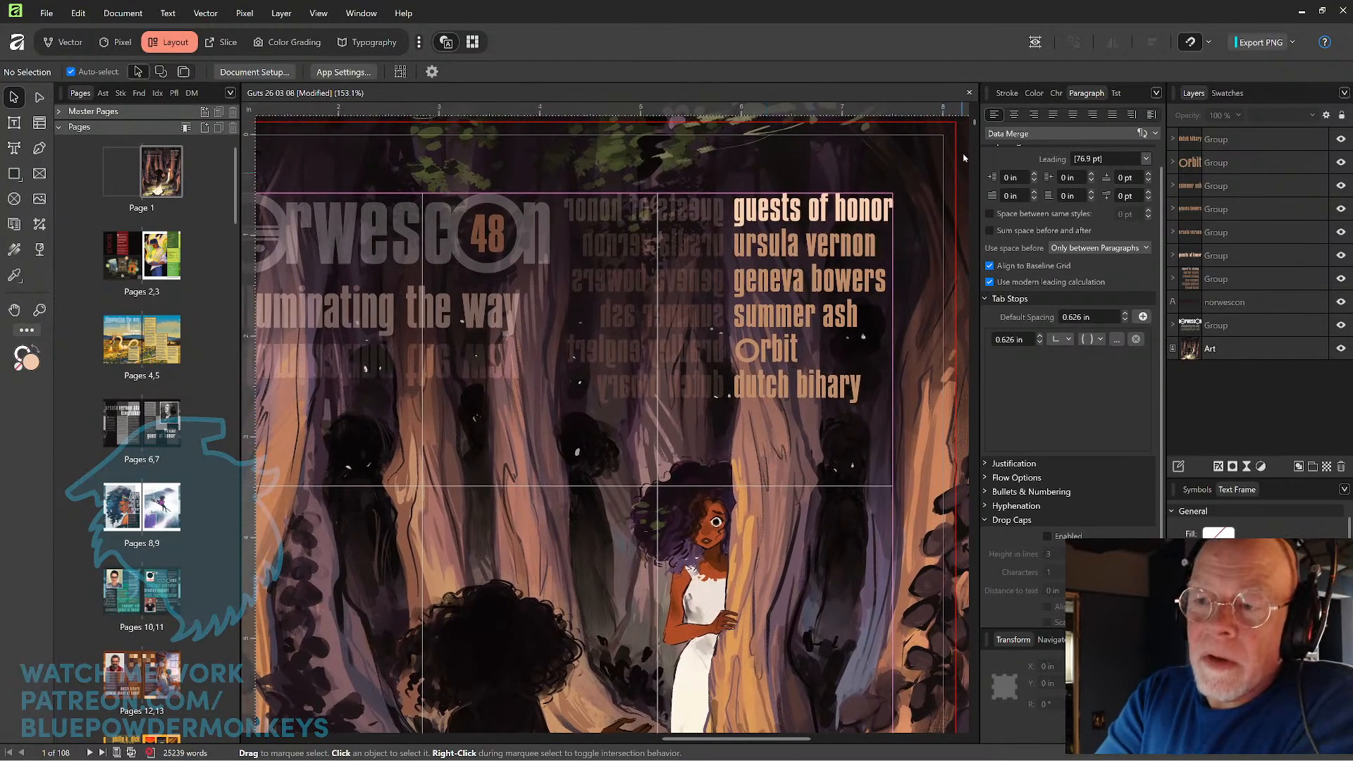
mouse_move(972, 124)
mouse_down()
mouse_move(963, 180)
mouse_move(949, 127)
mouse_up()
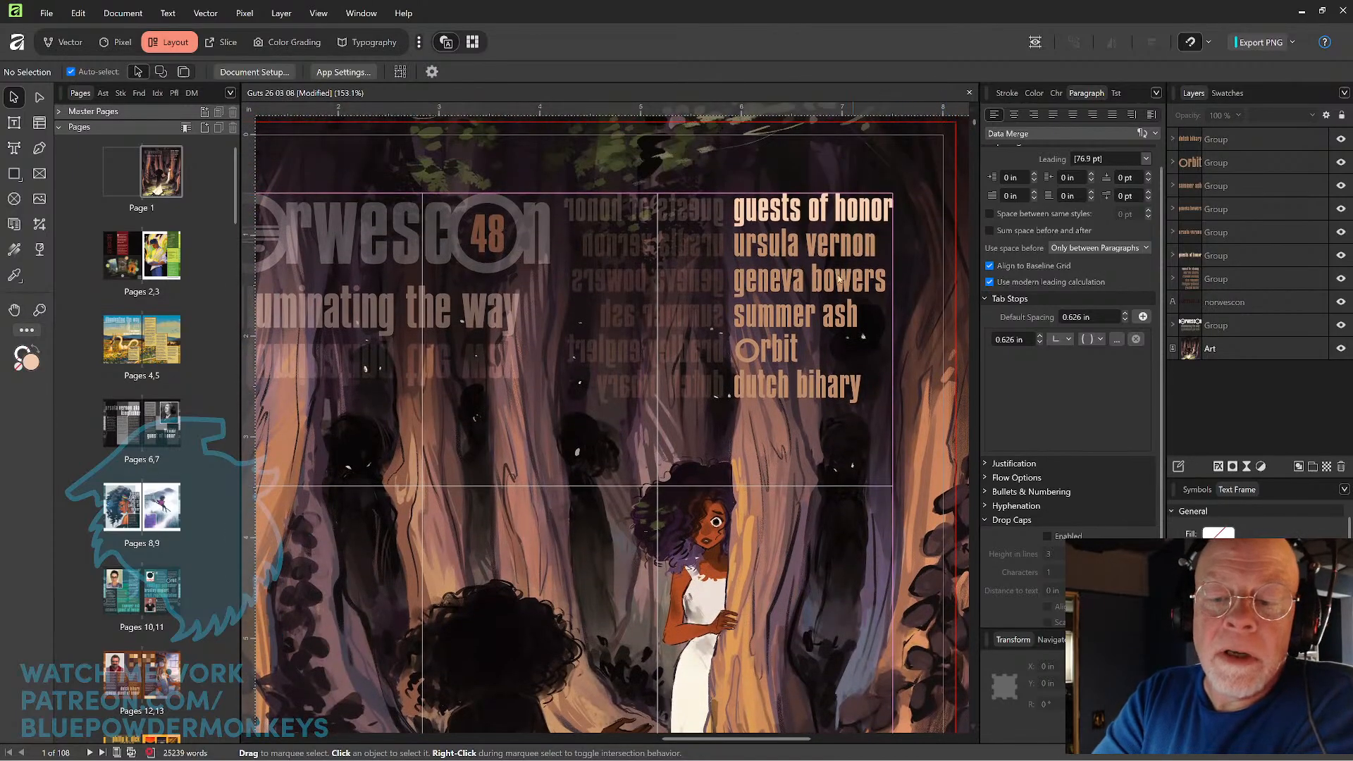
drag(723, 417, 786, 435)
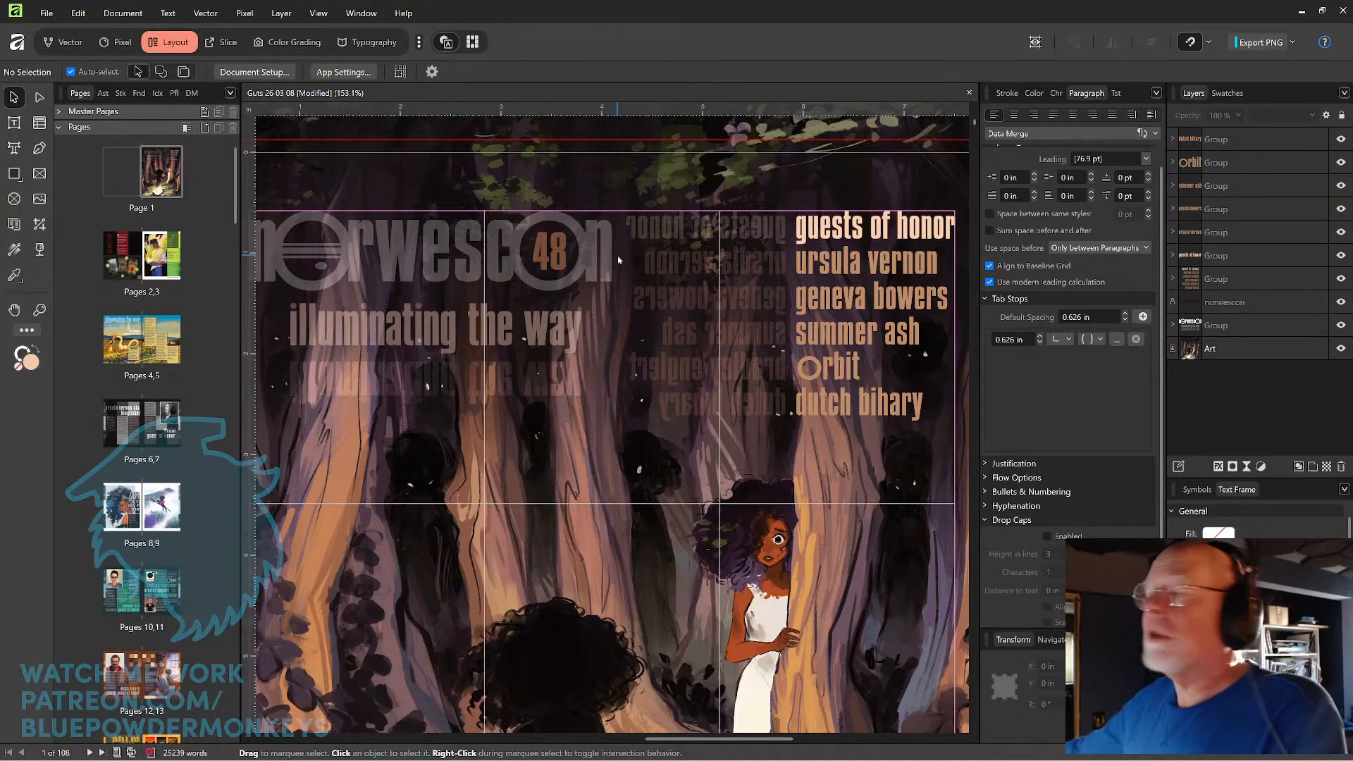
click(423, 191)
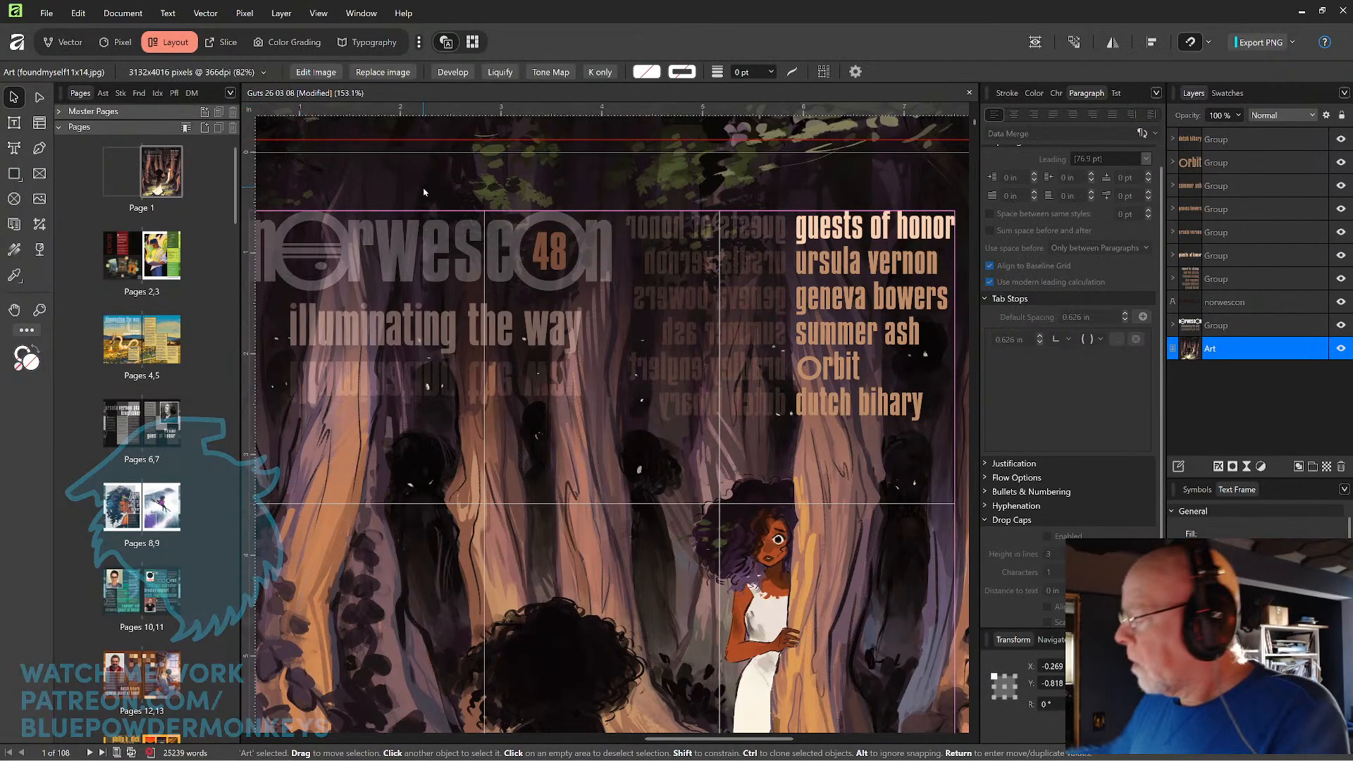
key(ctrl+1)
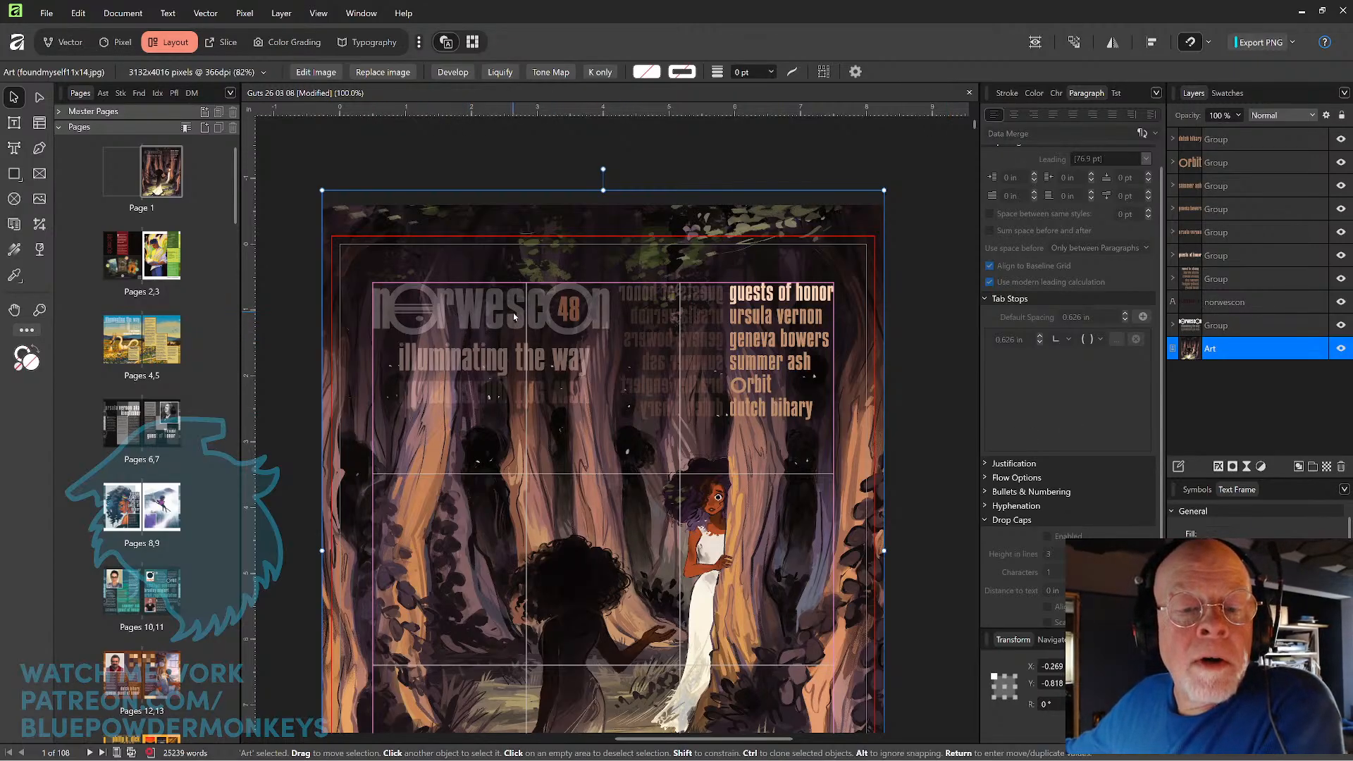
click(916, 338)
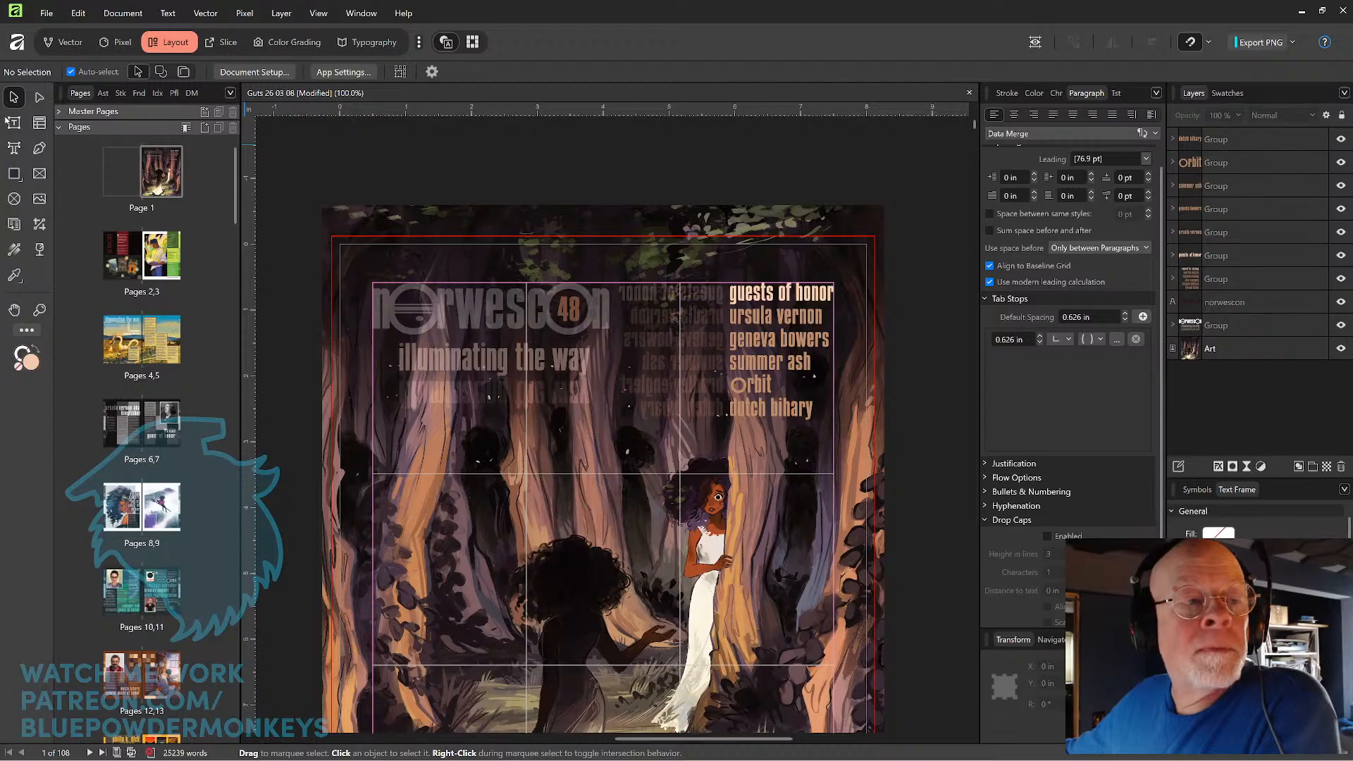
scroll(482, 191, down, 1)
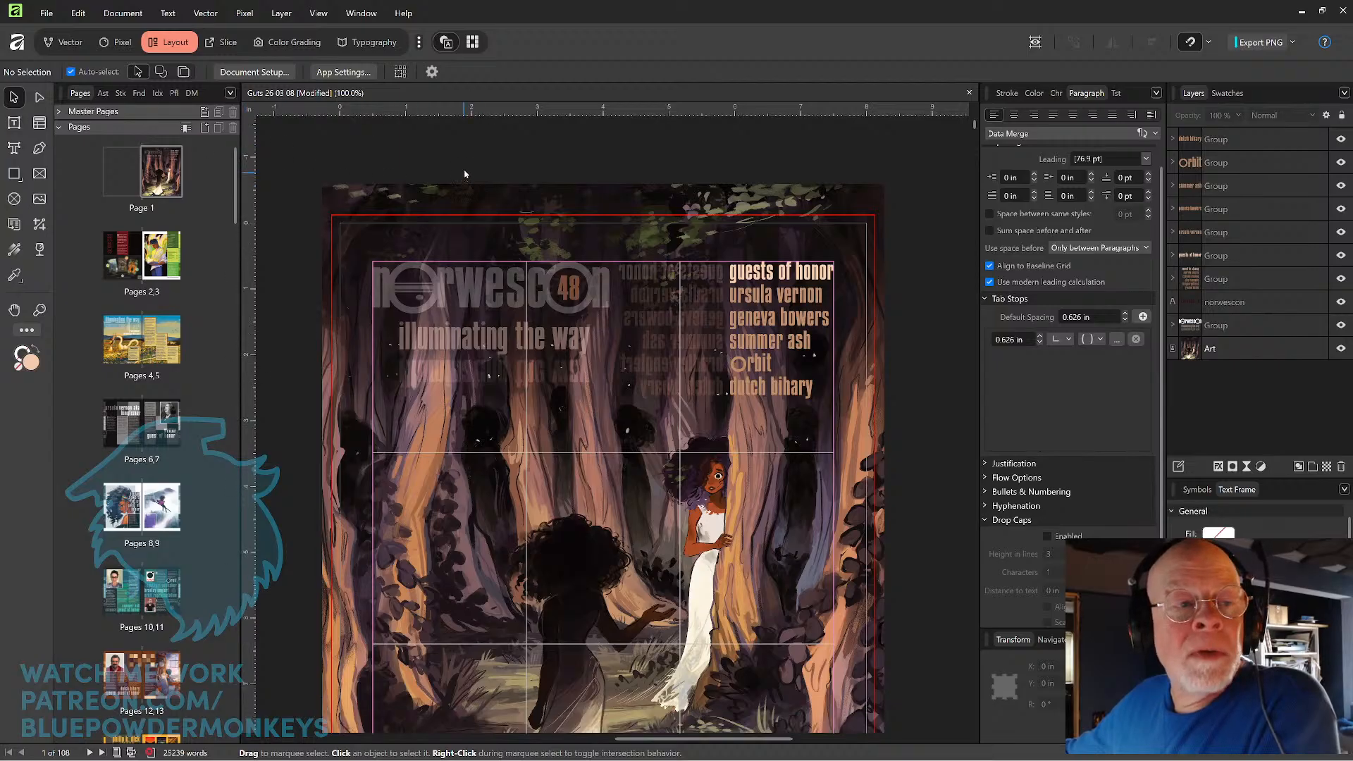
click(1034, 44)
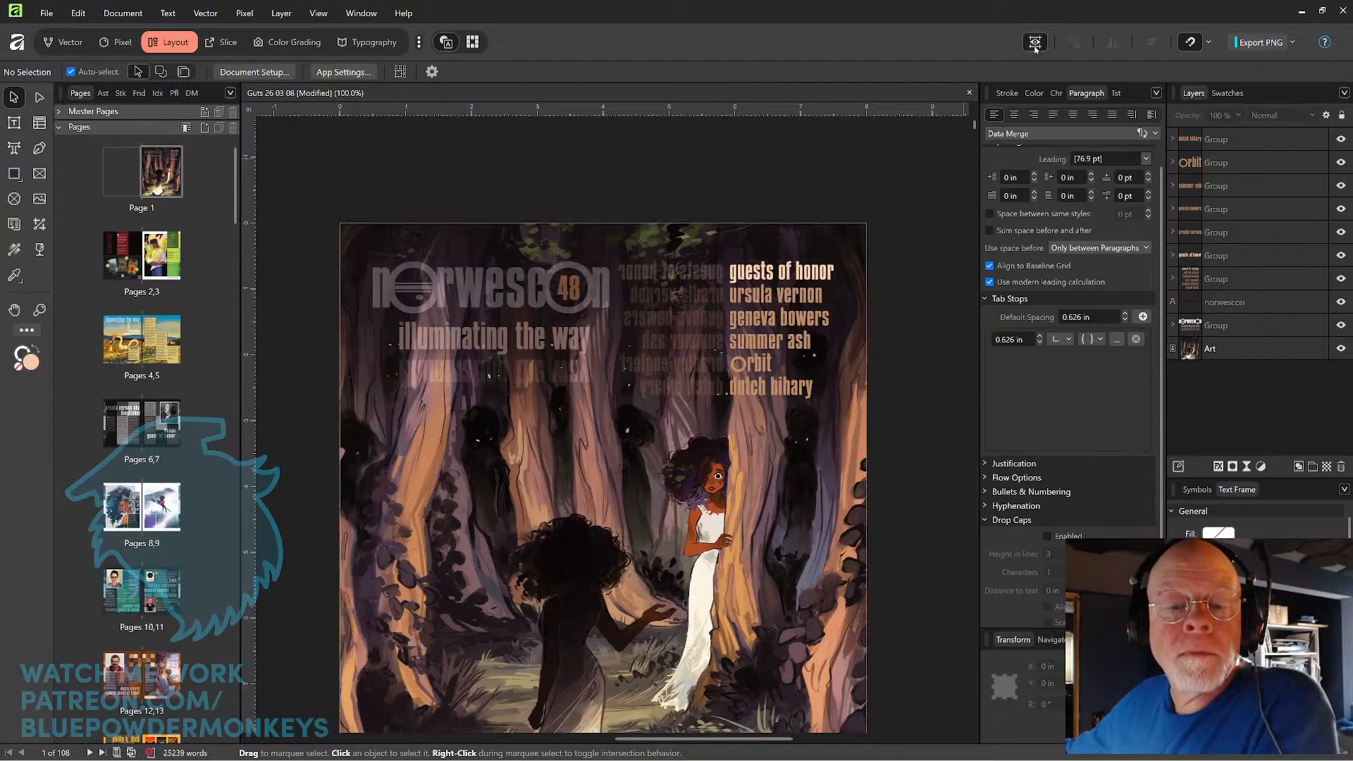
click(1033, 44)
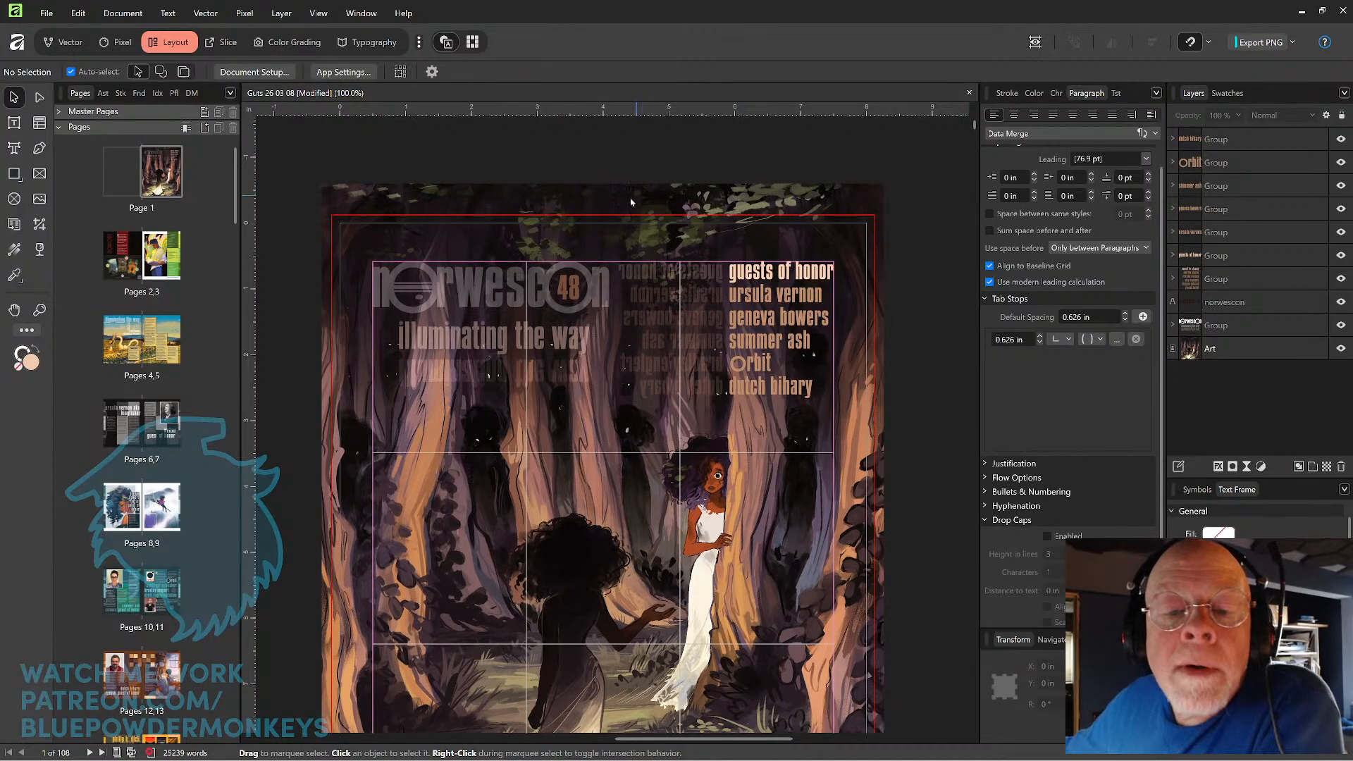
key(ctrl+plus)
key(ctrl+plus)
key(ctrl+minus)
key(ctrl+minus)
key(ctrl+minus)
key(ctrl+minus)
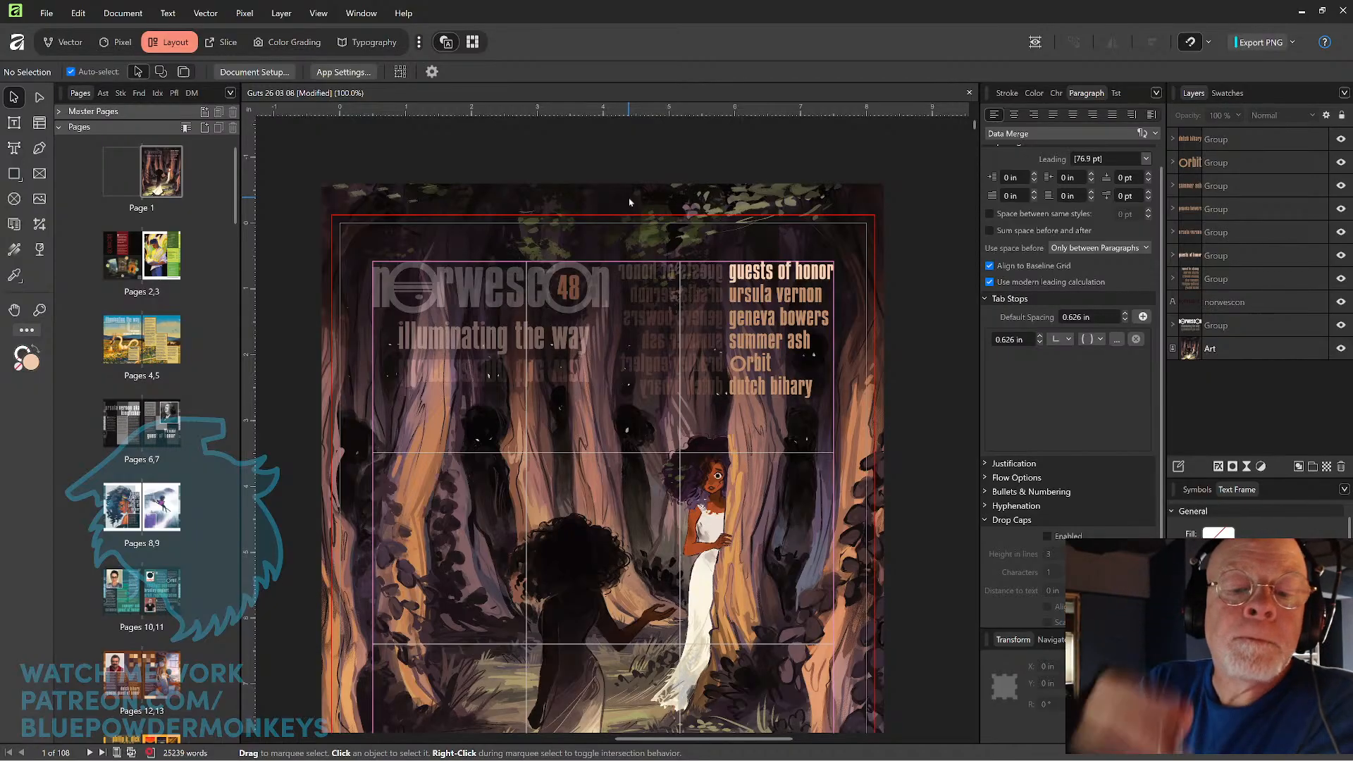
Drill into the nested title group down to the letter "a" curves in the "illuminating the way" tagline.
click(576, 338)
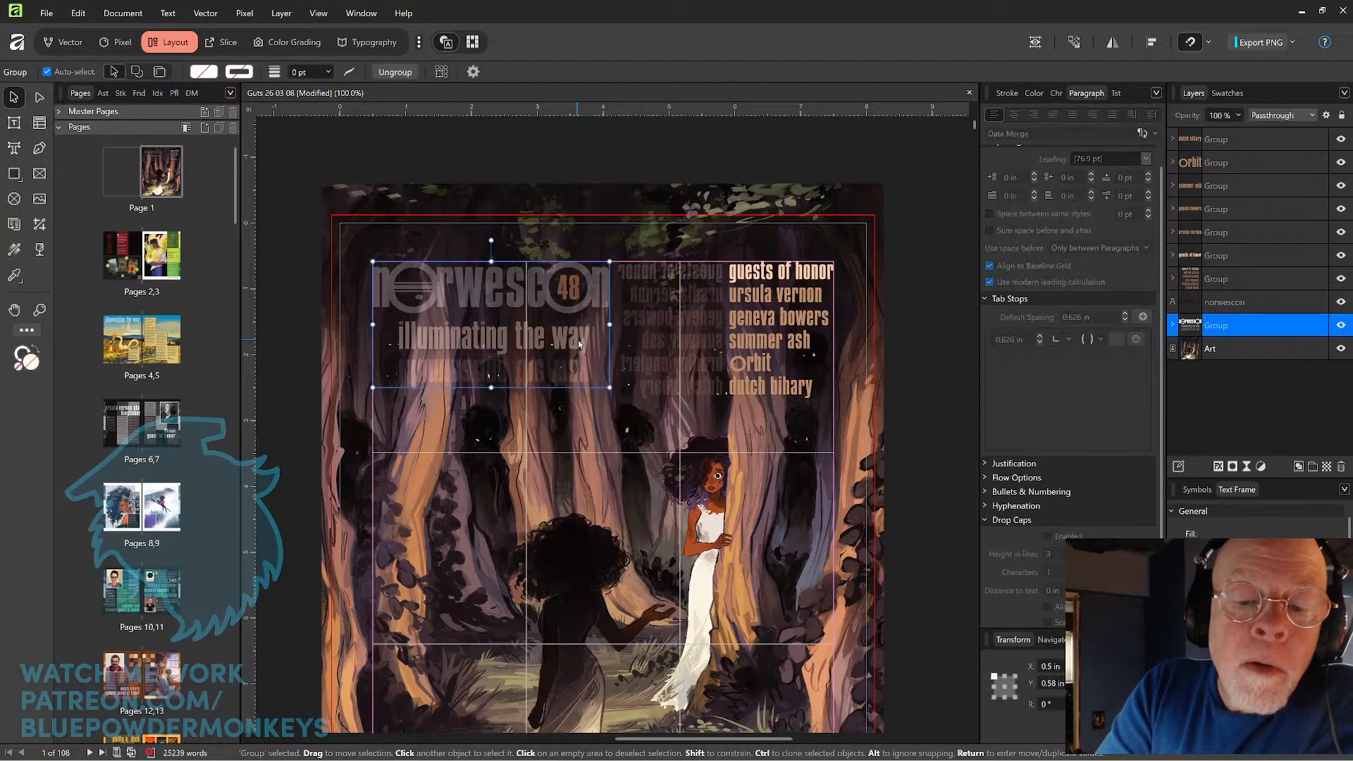
double_click(576, 340)
double_click(575, 339)
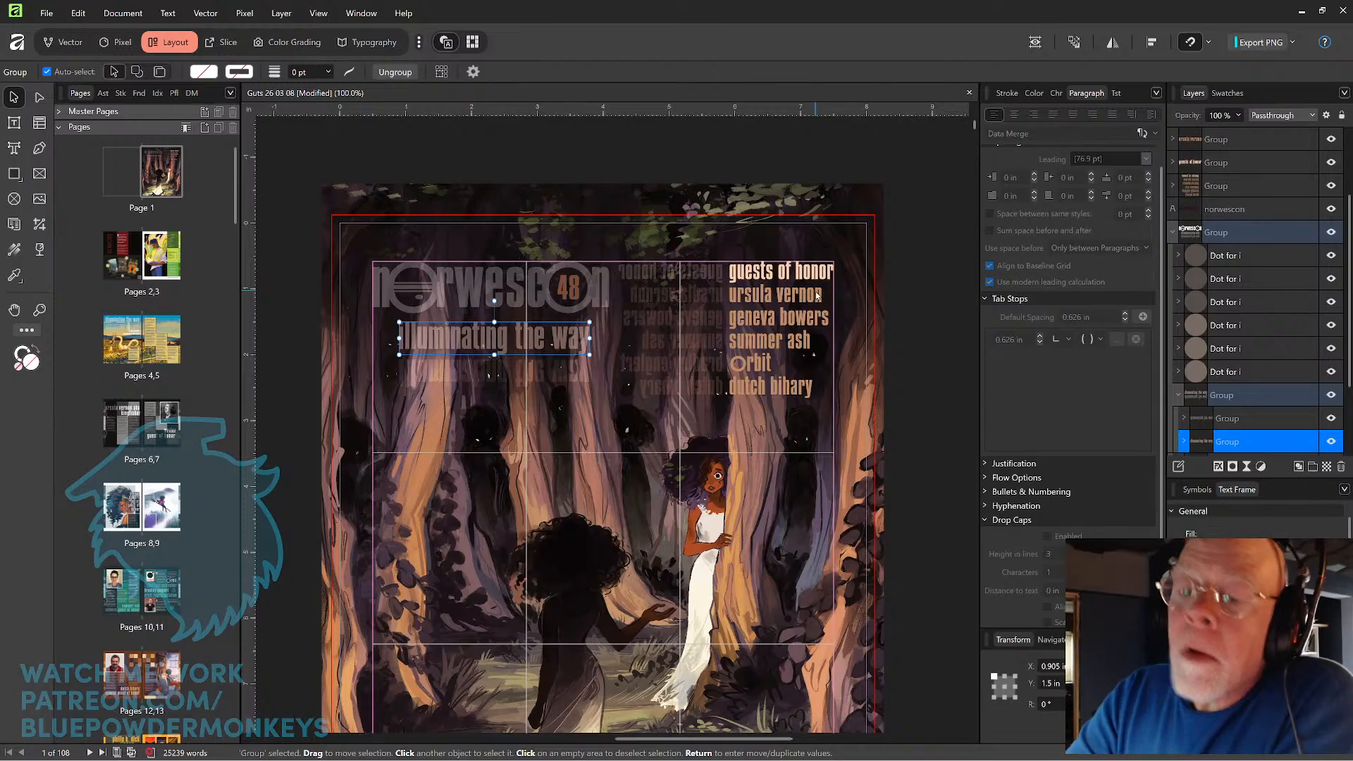
double_click(577, 345)
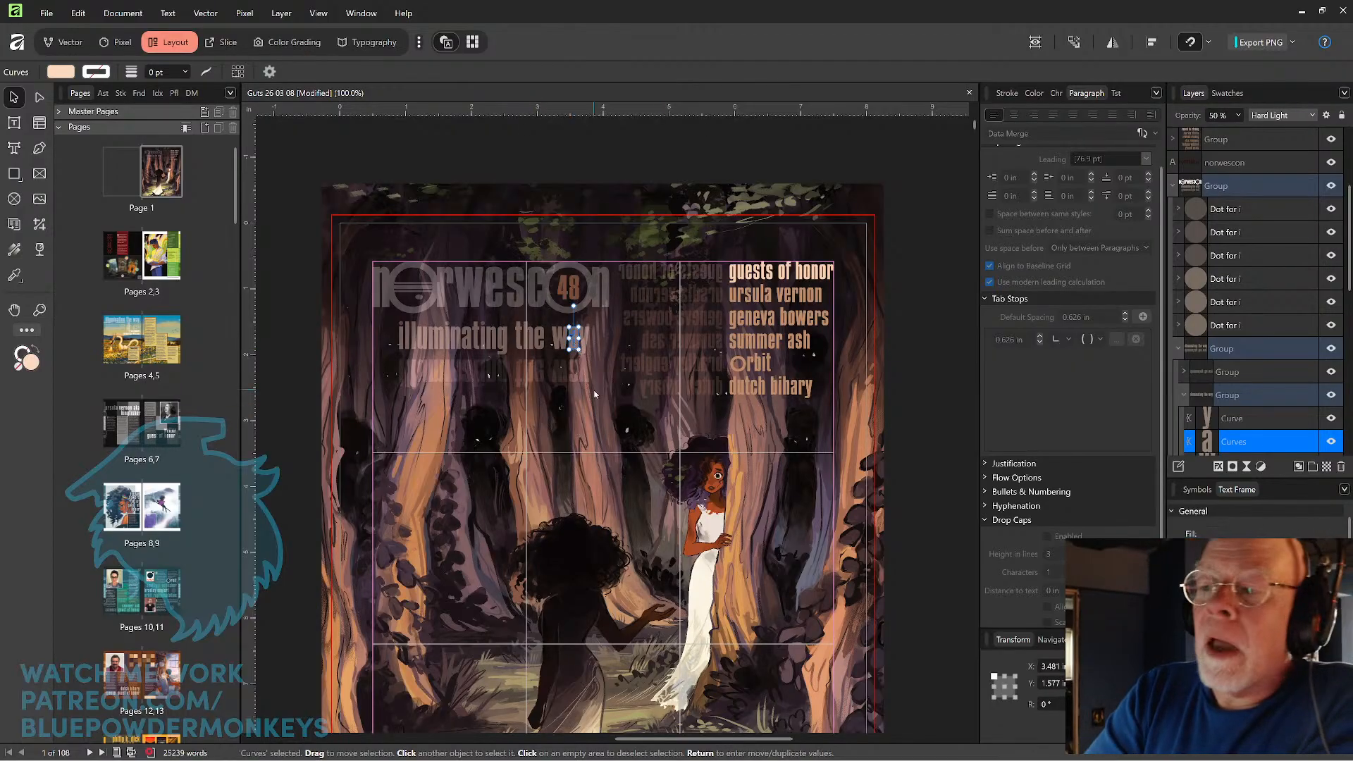
Lock the Art, Norwescon, 48 and Ellipse layers and the nested tagline groups above them.
scroll(1350, 373, down, 5)
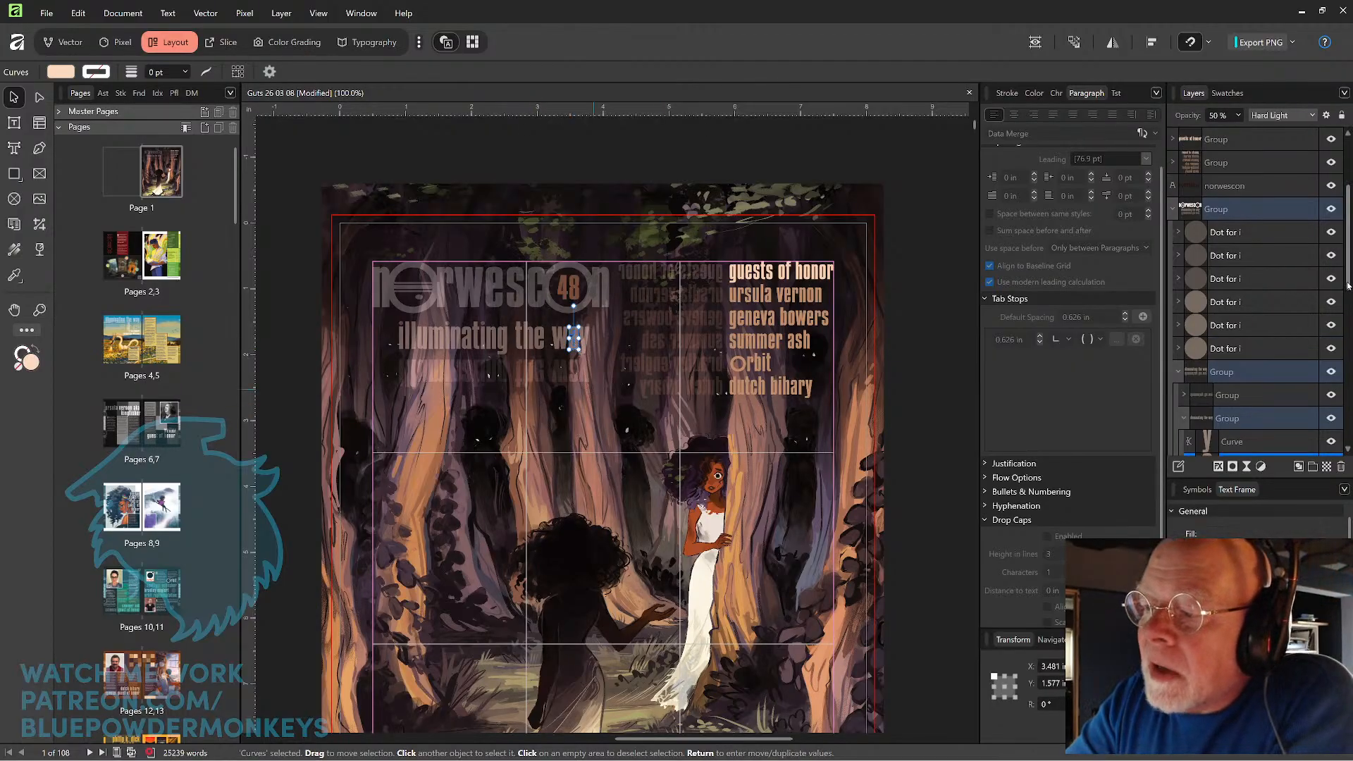
scroll(1350, 373, down, 5)
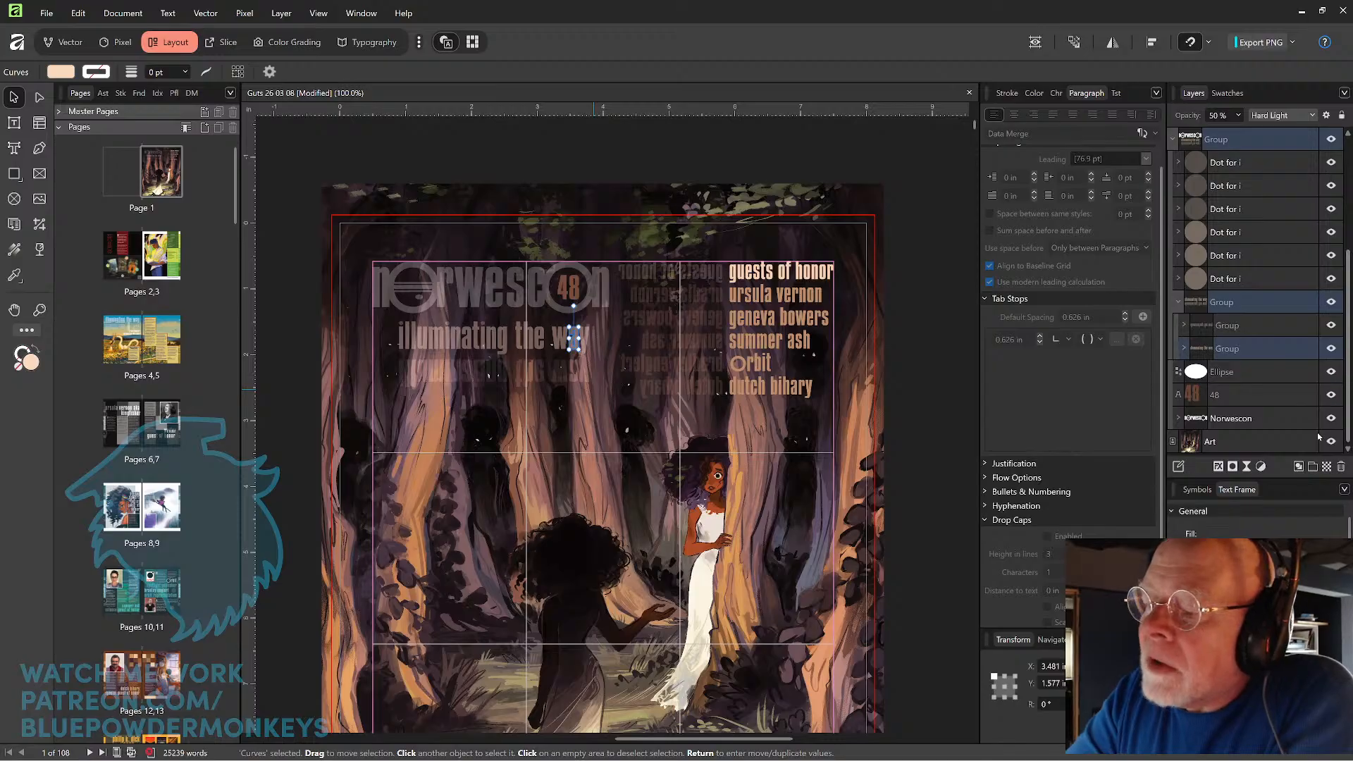
click(1312, 419)
click(1311, 395)
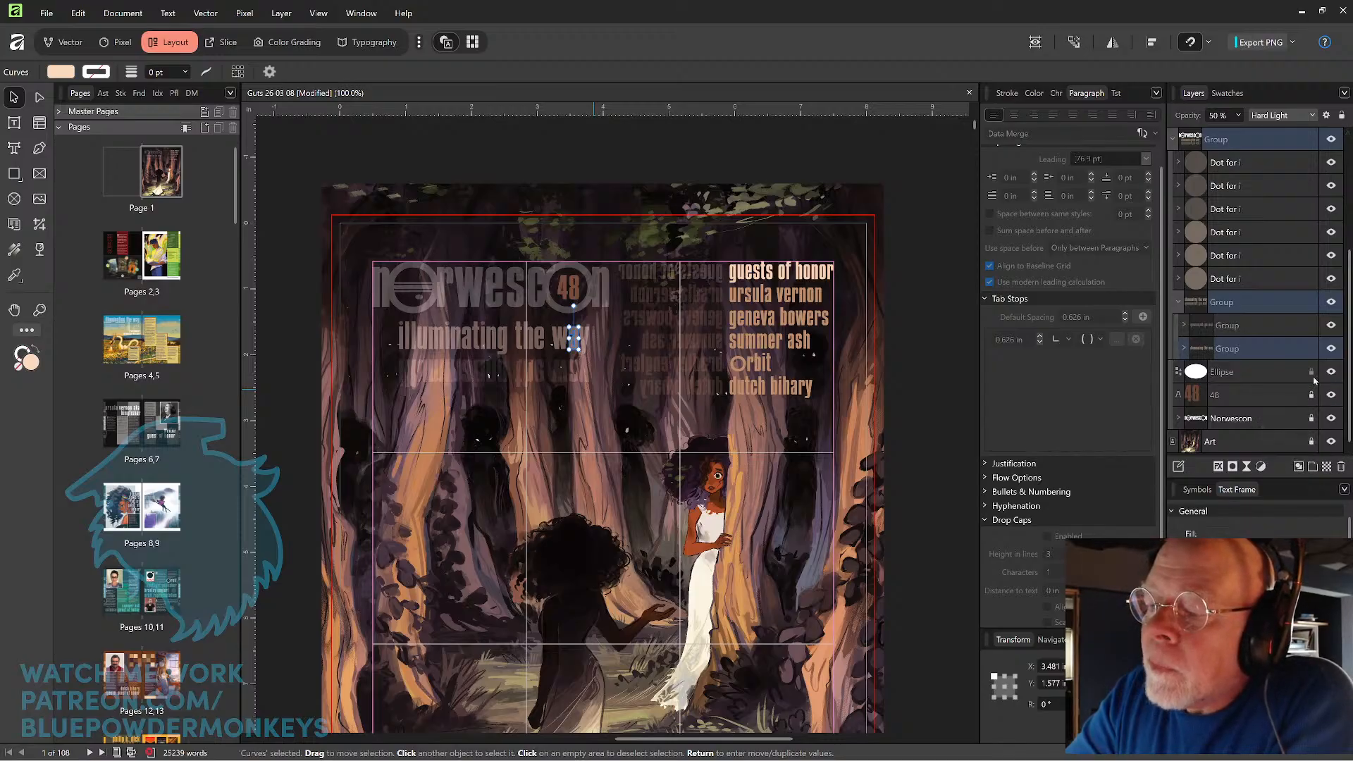
click(1311, 373)
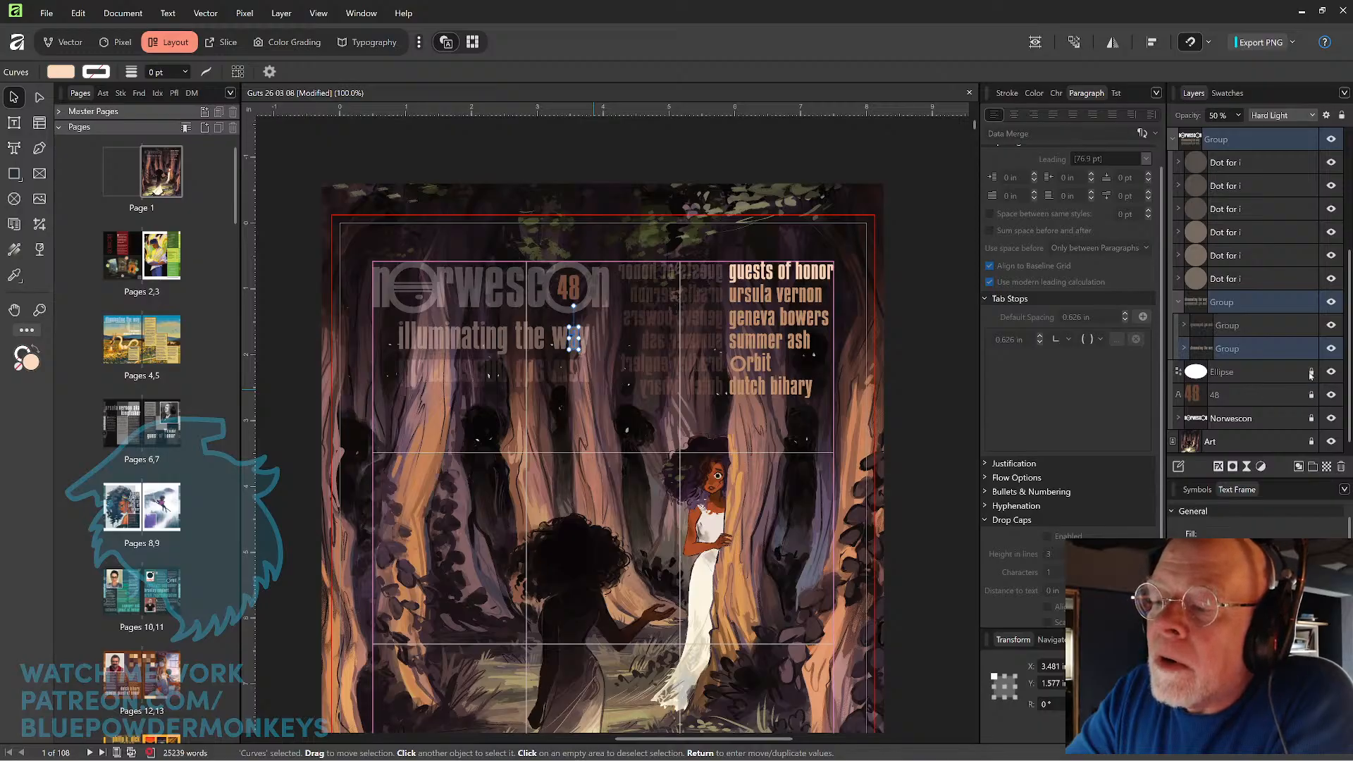
click(1311, 350)
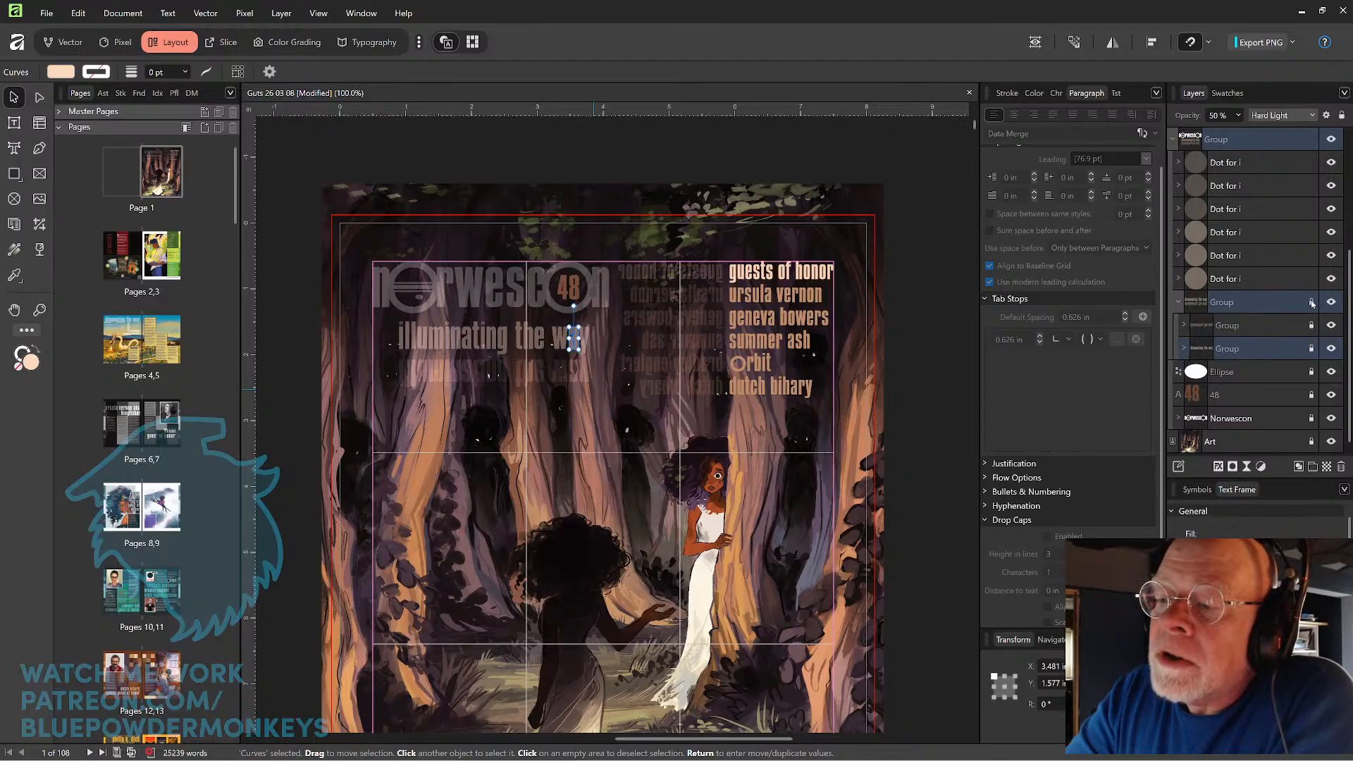
Lock all six guest list line groups, from the last guest's name up to the "guests of honor" heading.
drag(1349, 318, 1346, 208)
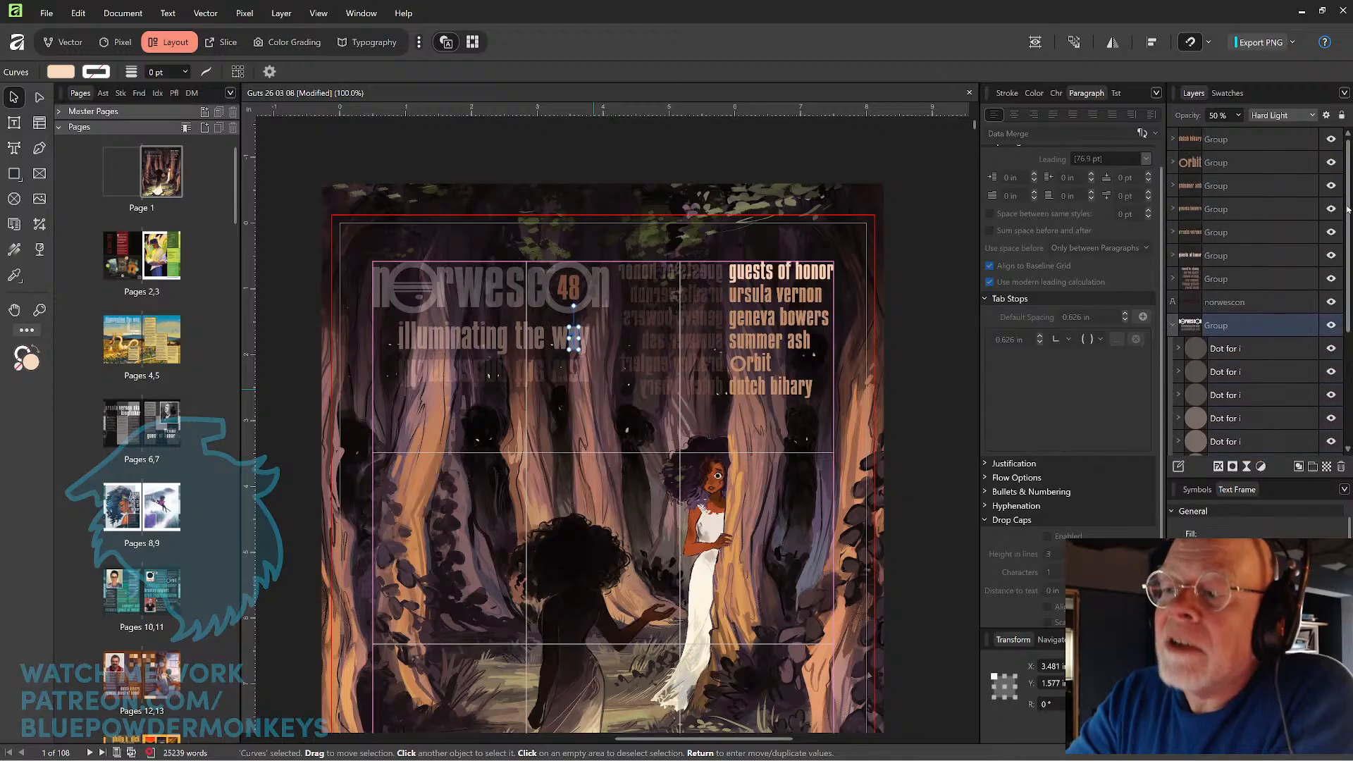
click(1312, 141)
click(1311, 162)
click(1311, 185)
click(1312, 209)
click(1311, 231)
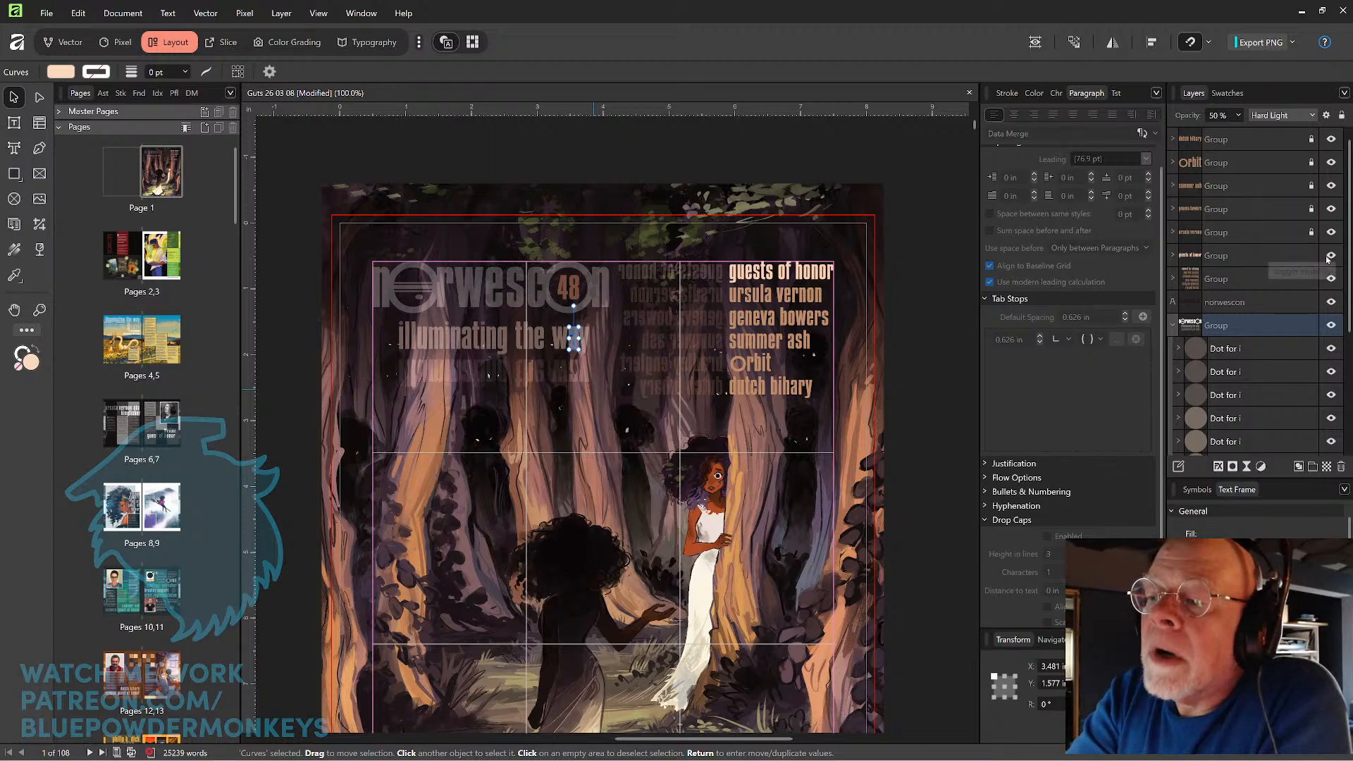
click(1328, 257)
click(1329, 257)
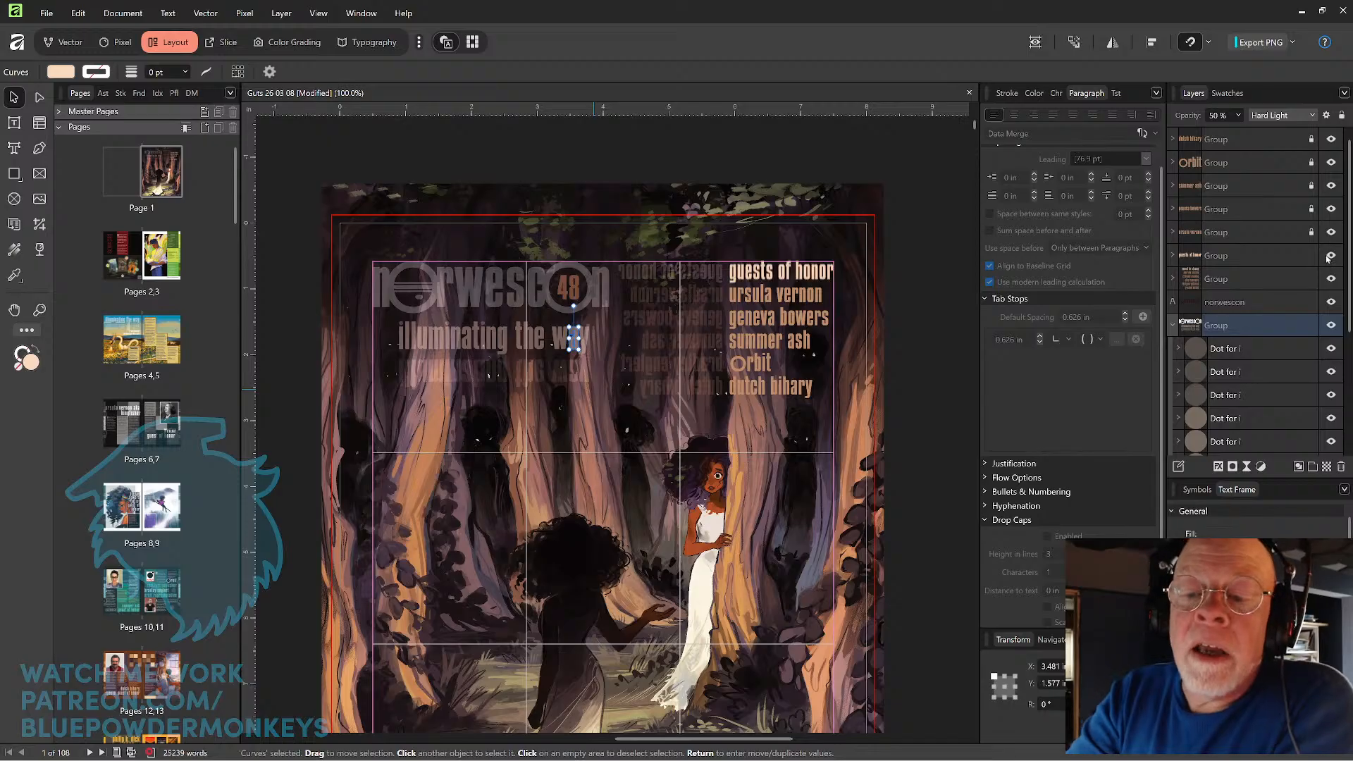
click(1312, 255)
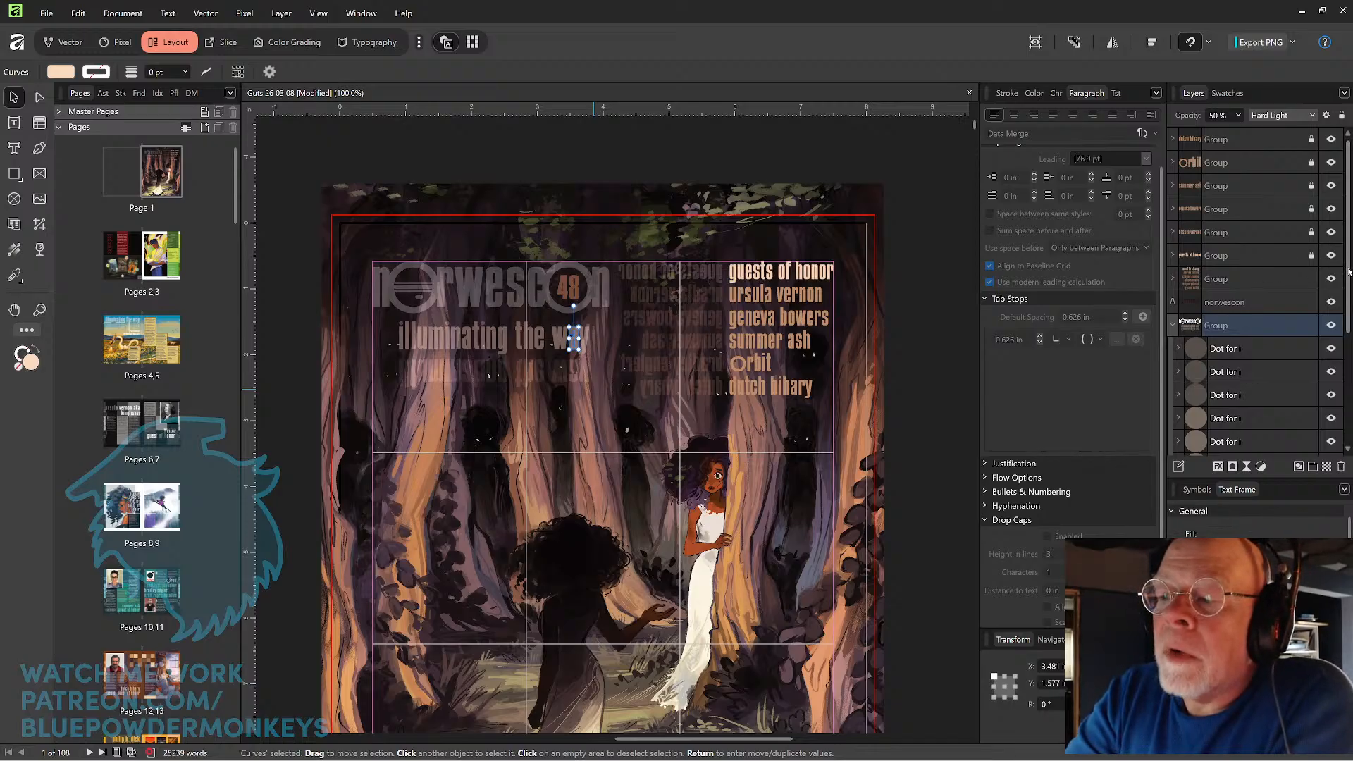
drag(1347, 281, 1348, 286)
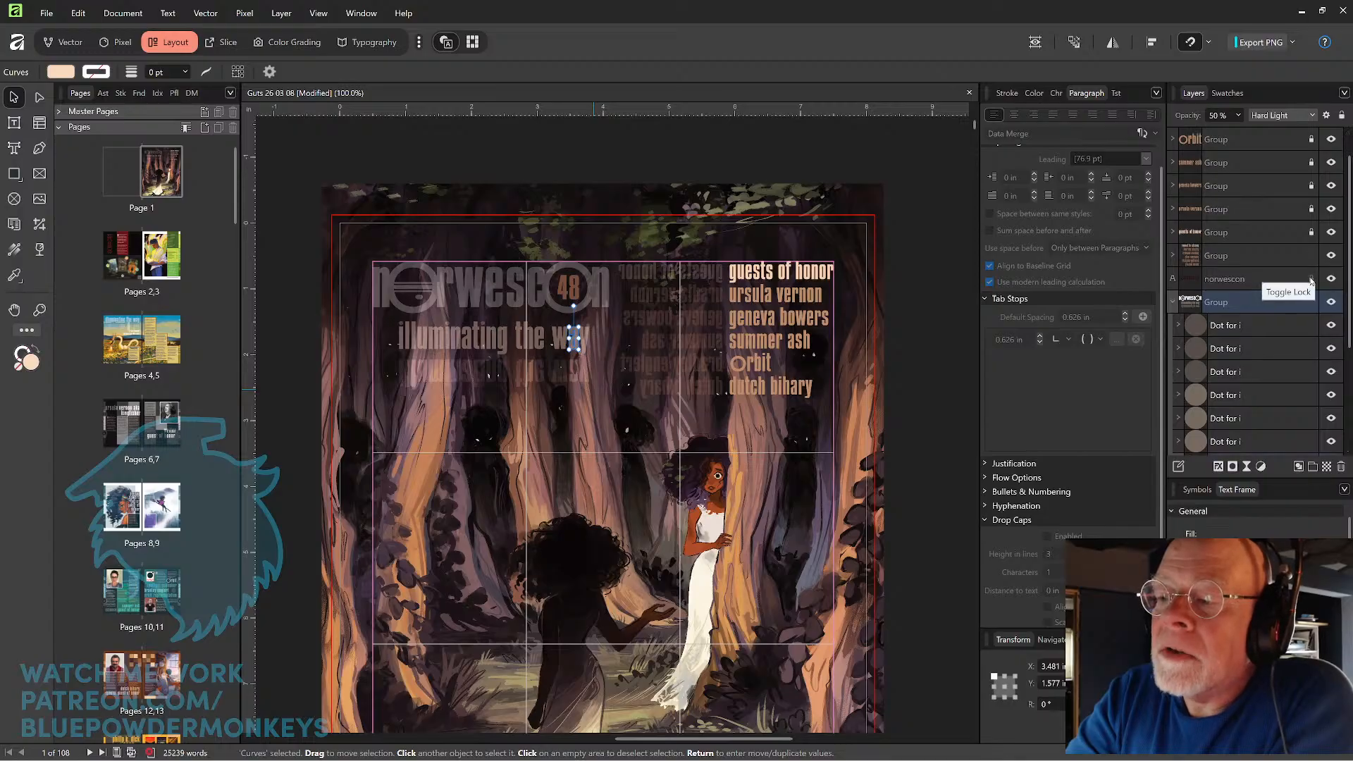
Lock the guest list's reflection group and the lowercase "norwescon" text layer below it.
click(1310, 255)
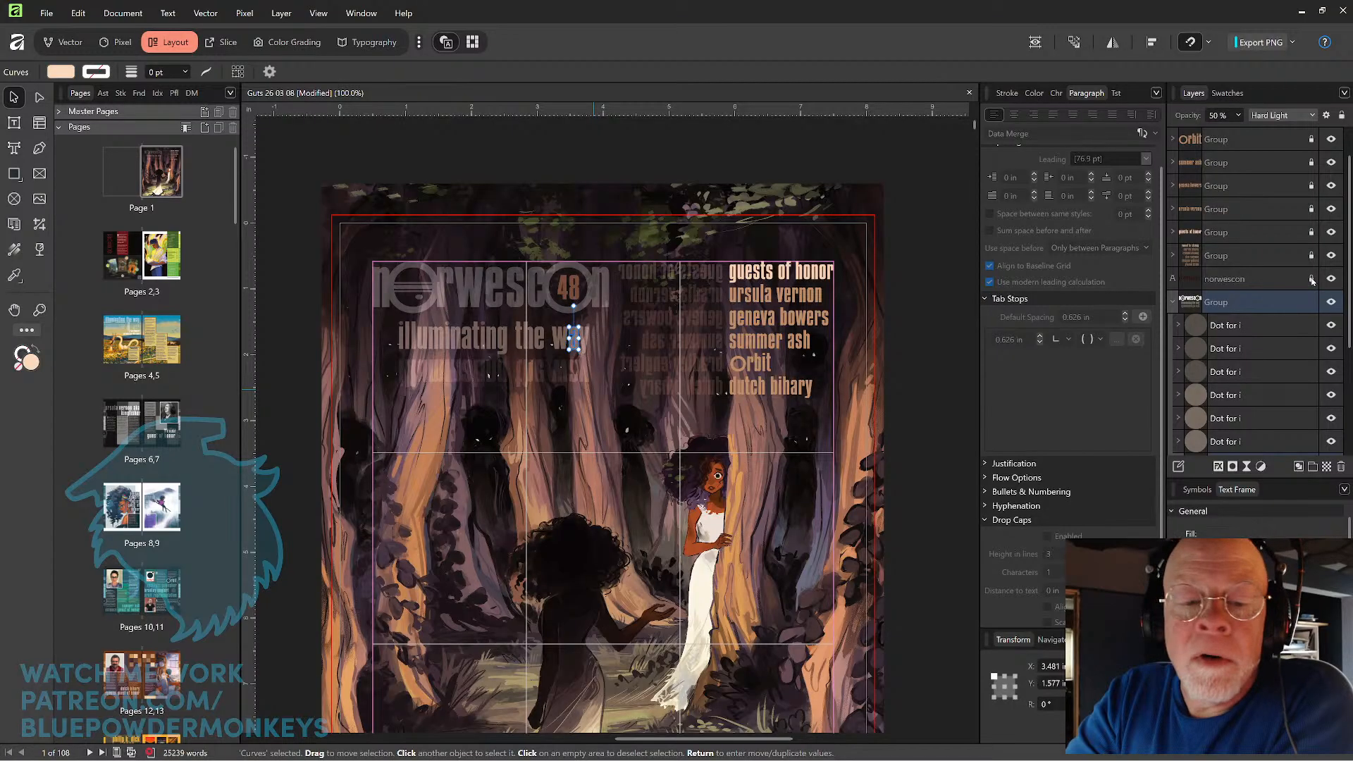
click(1311, 281)
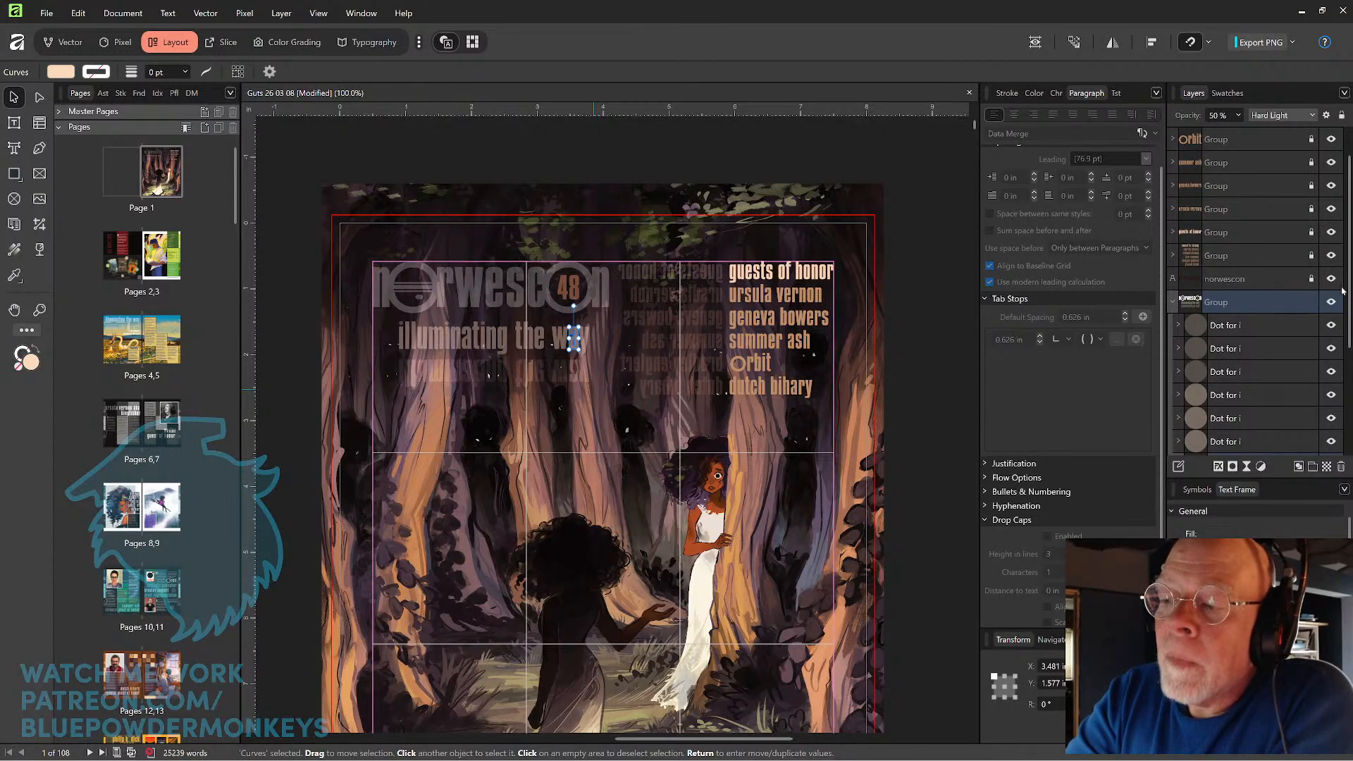
drag(1345, 293, 1342, 356)
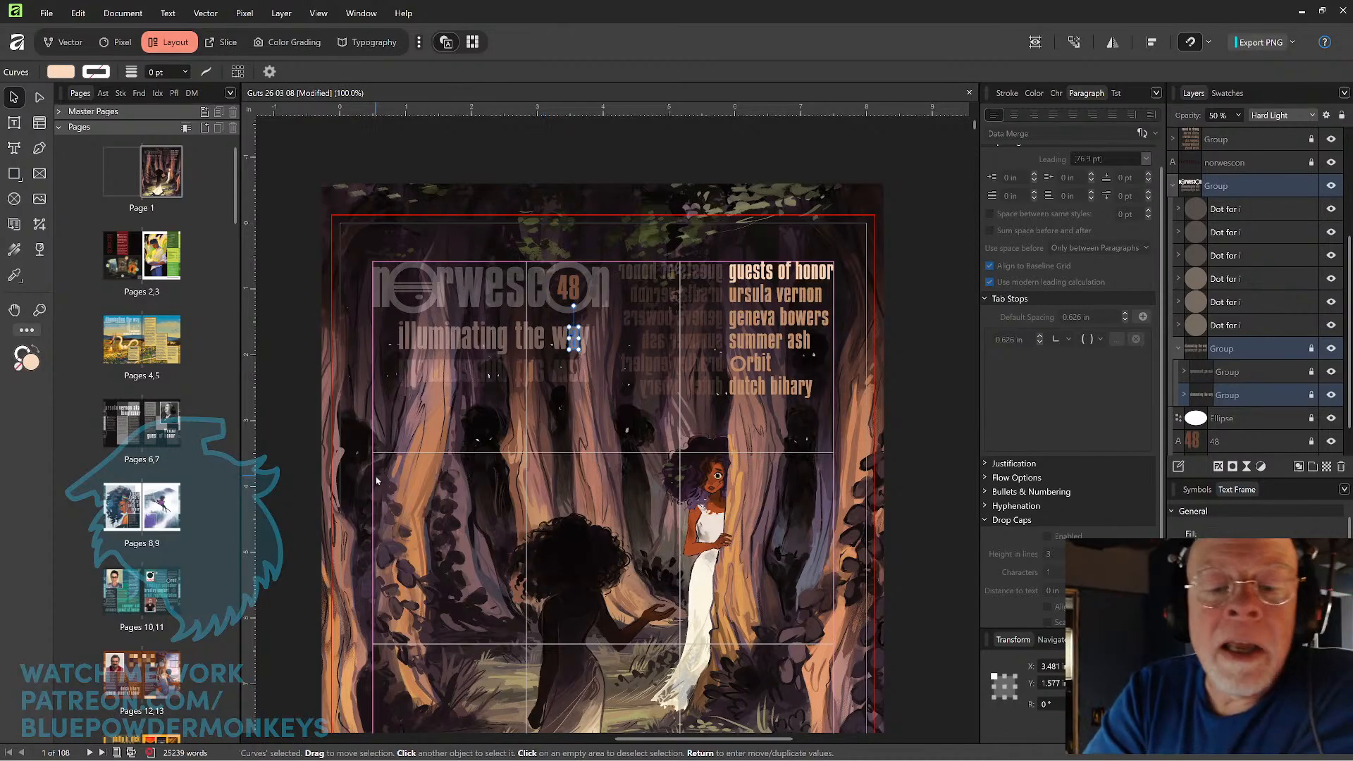
Try raising the opacity of the letters in the "illuminating the way" tagline to 75%.
drag(281, 346, 600, 354)
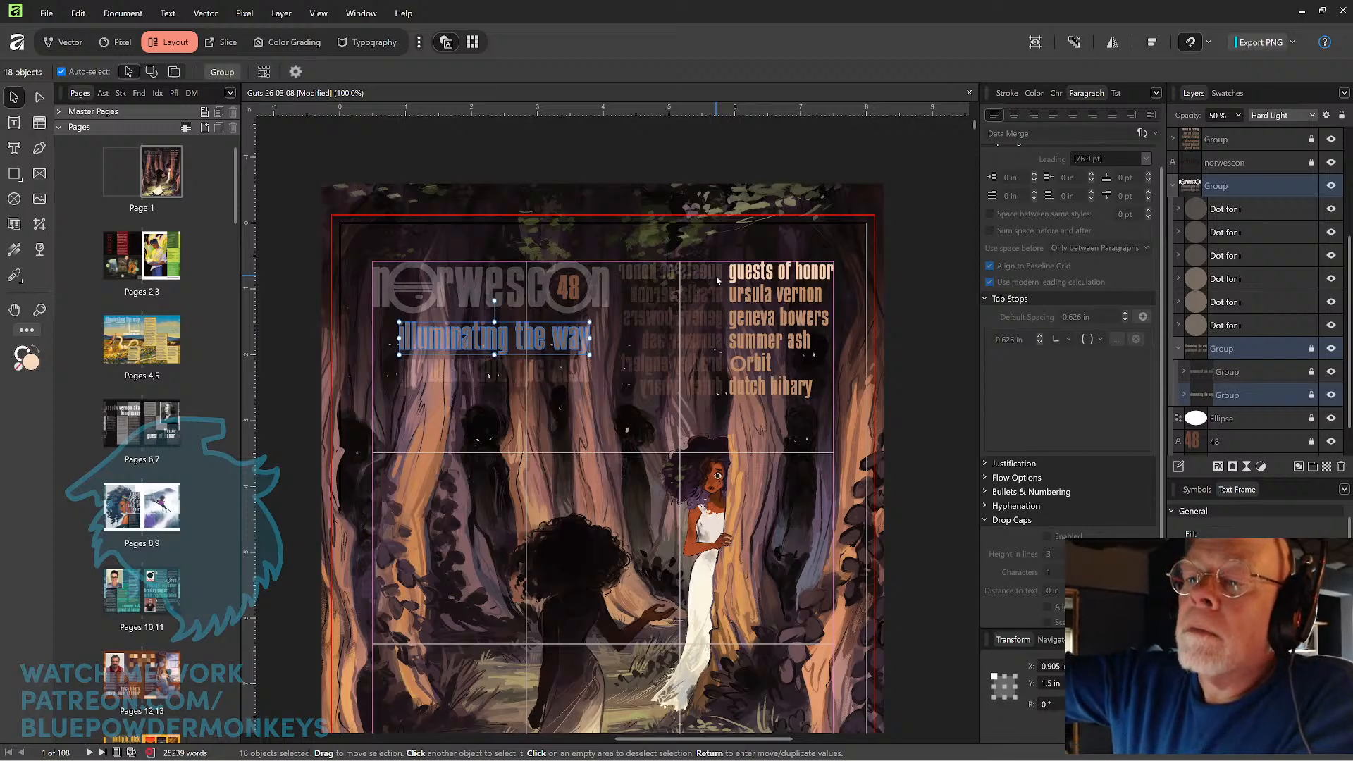
click(1238, 115)
drag(1239, 131, 1260, 132)
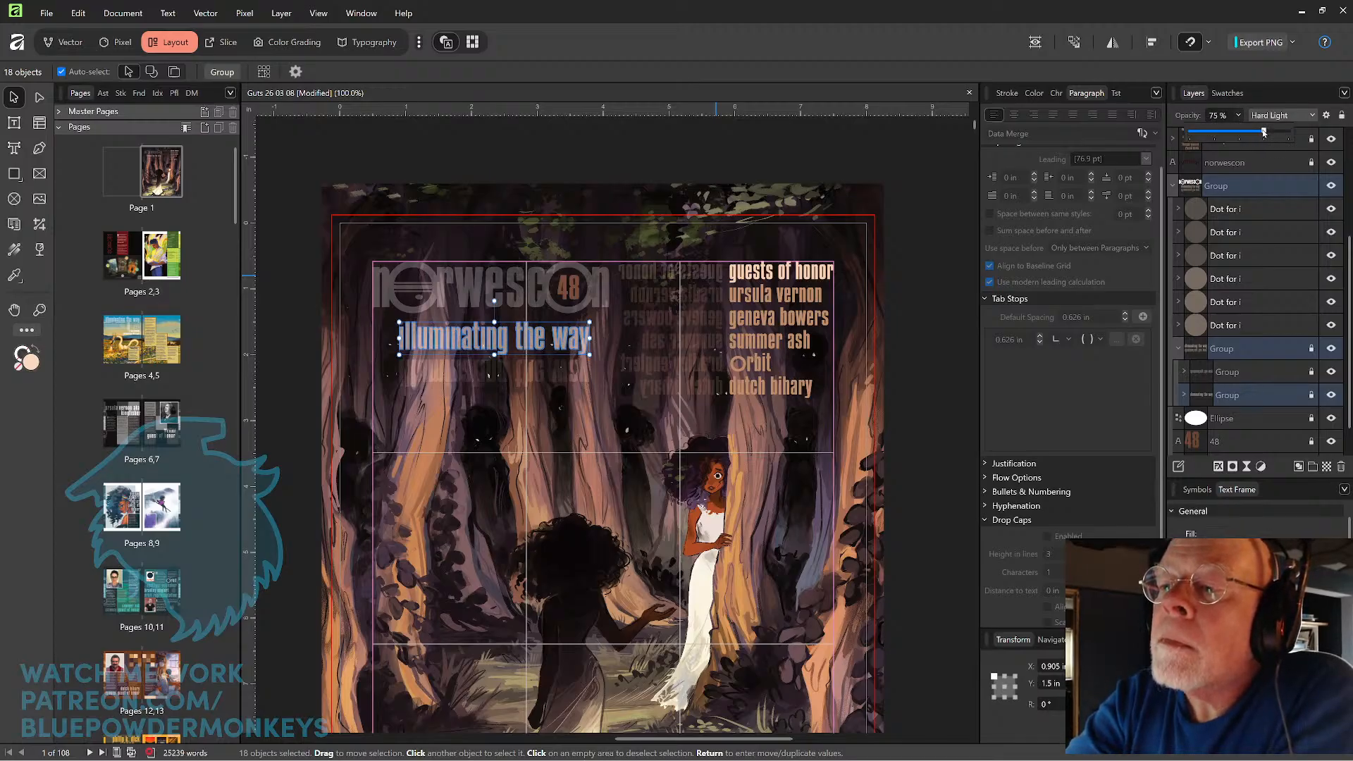
click(768, 154)
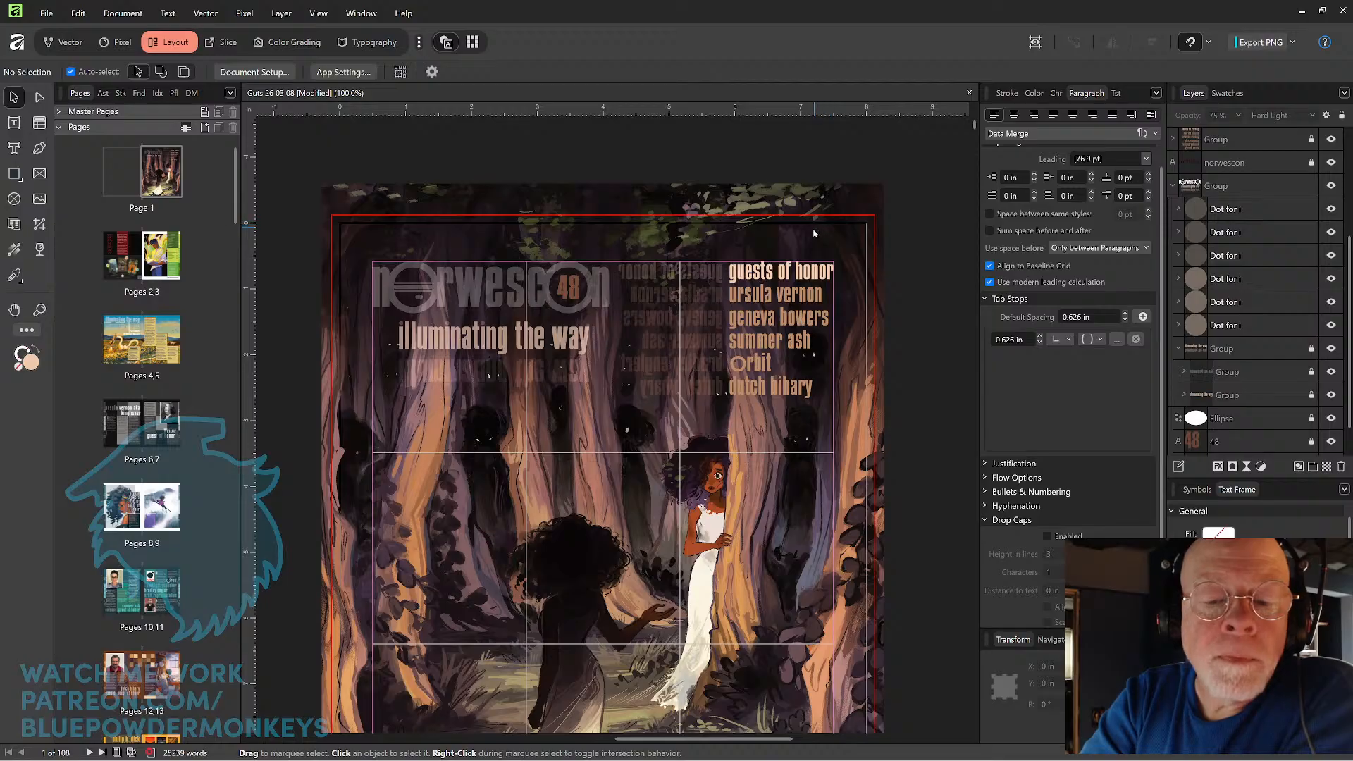
click(596, 294)
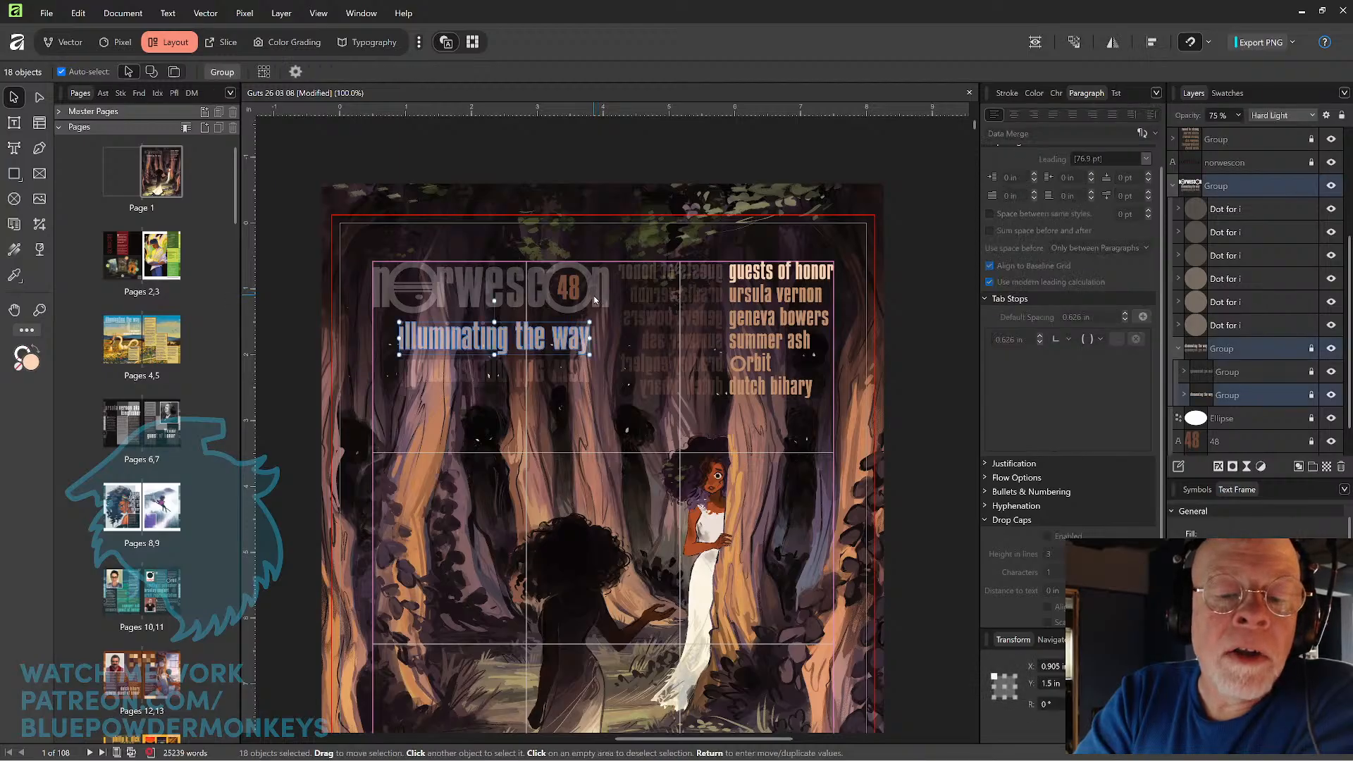
click(668, 169)
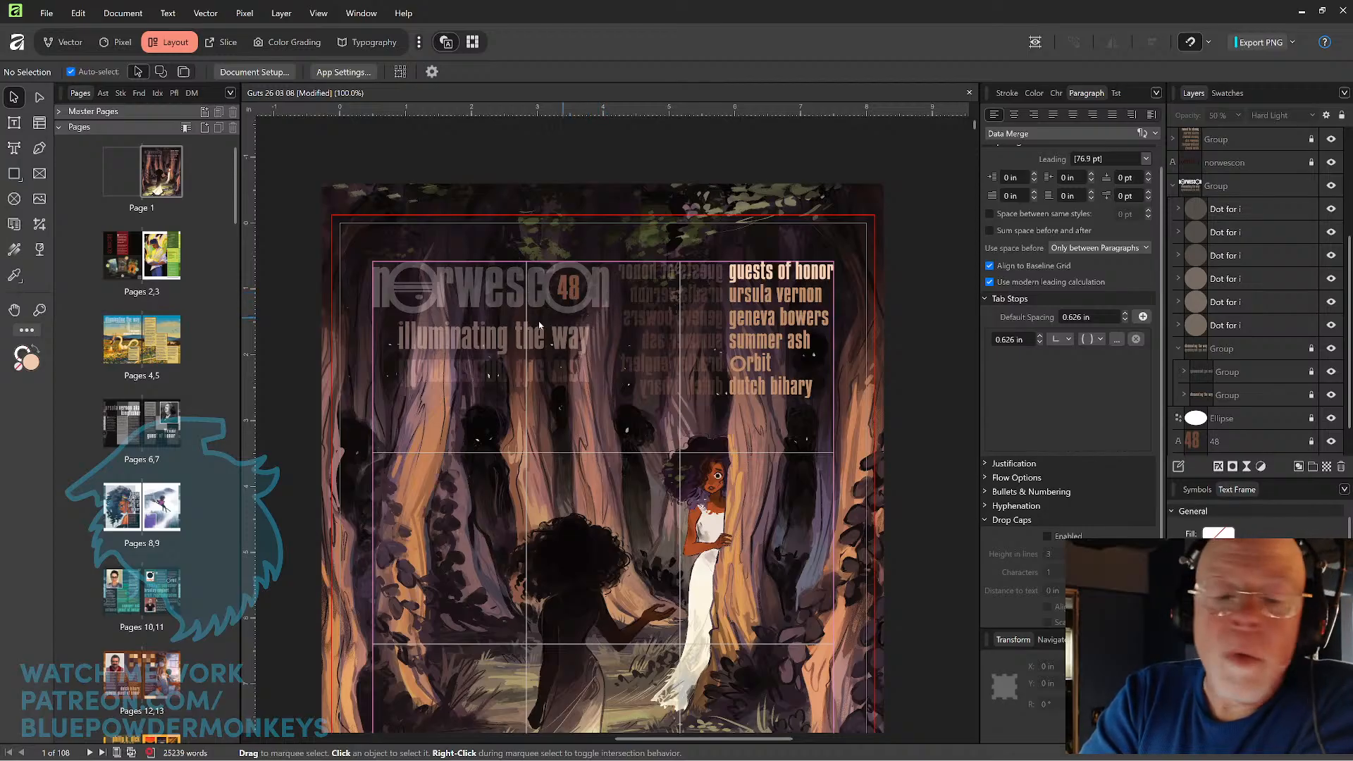
Try to select the "illuminating the way" tagline's letters directly on the cover.
drag(280, 340, 603, 350)
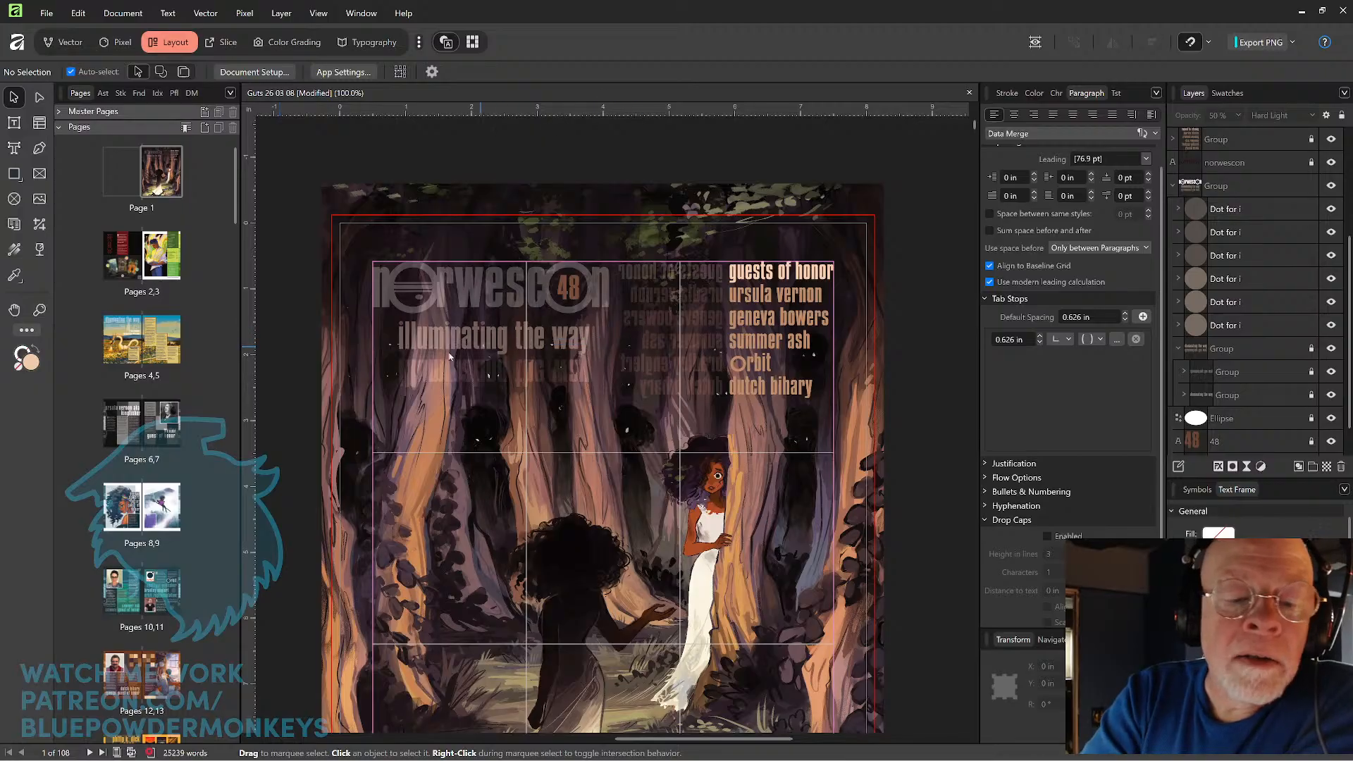
drag(292, 341, 600, 344)
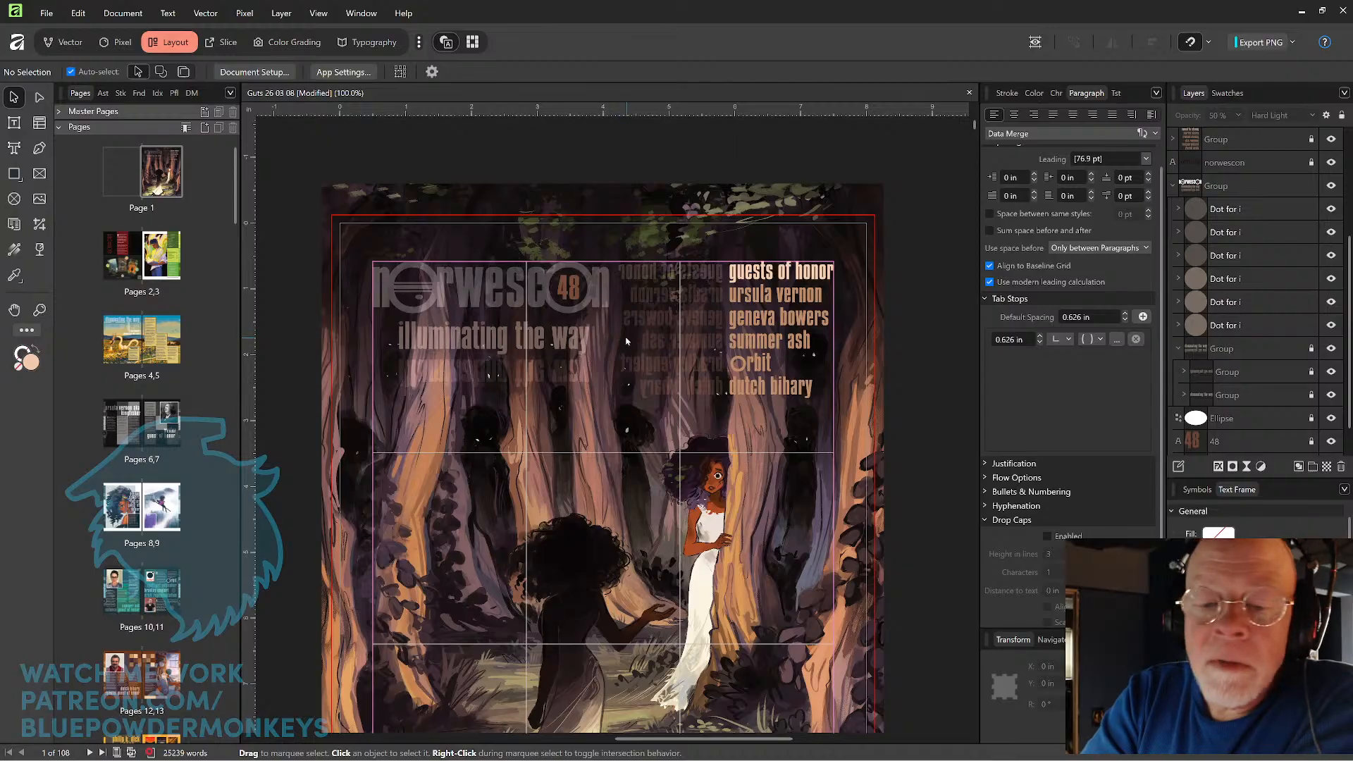
click(592, 341)
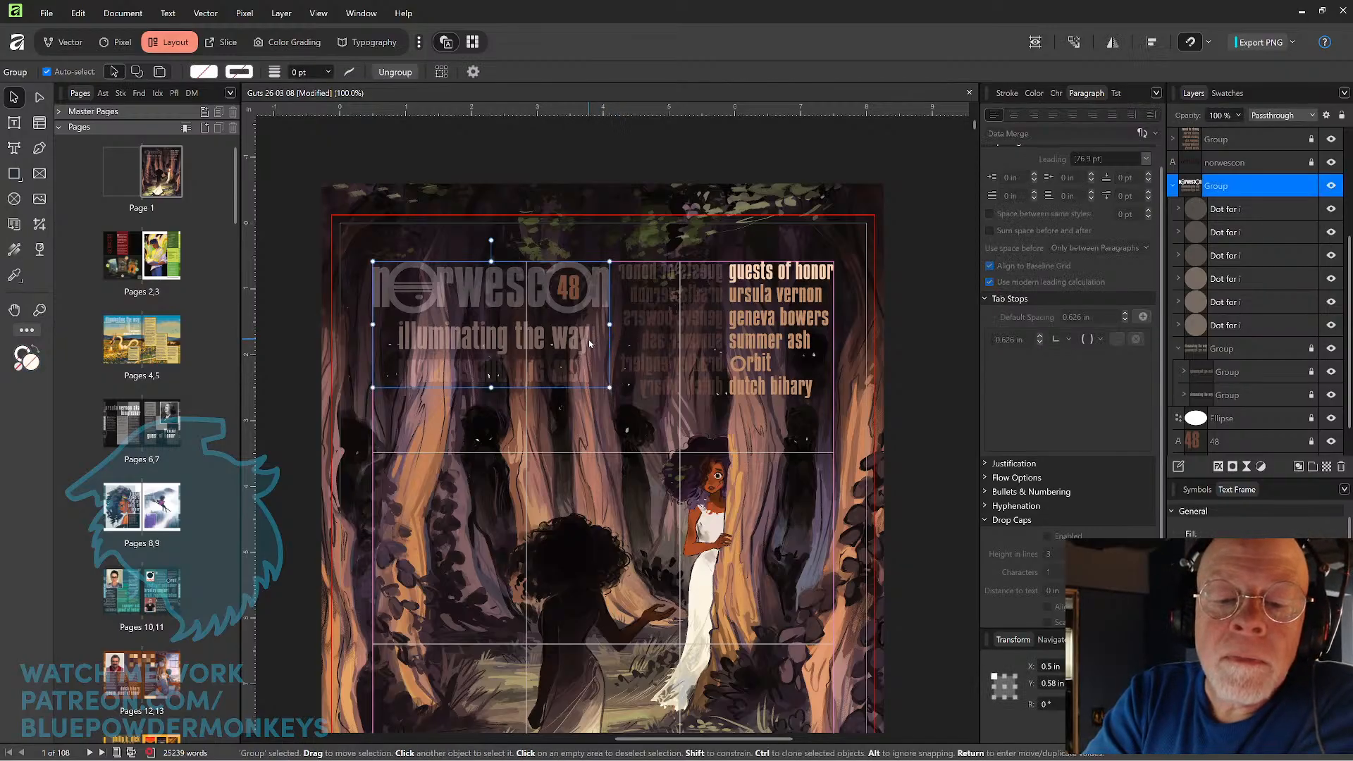
click(584, 340)
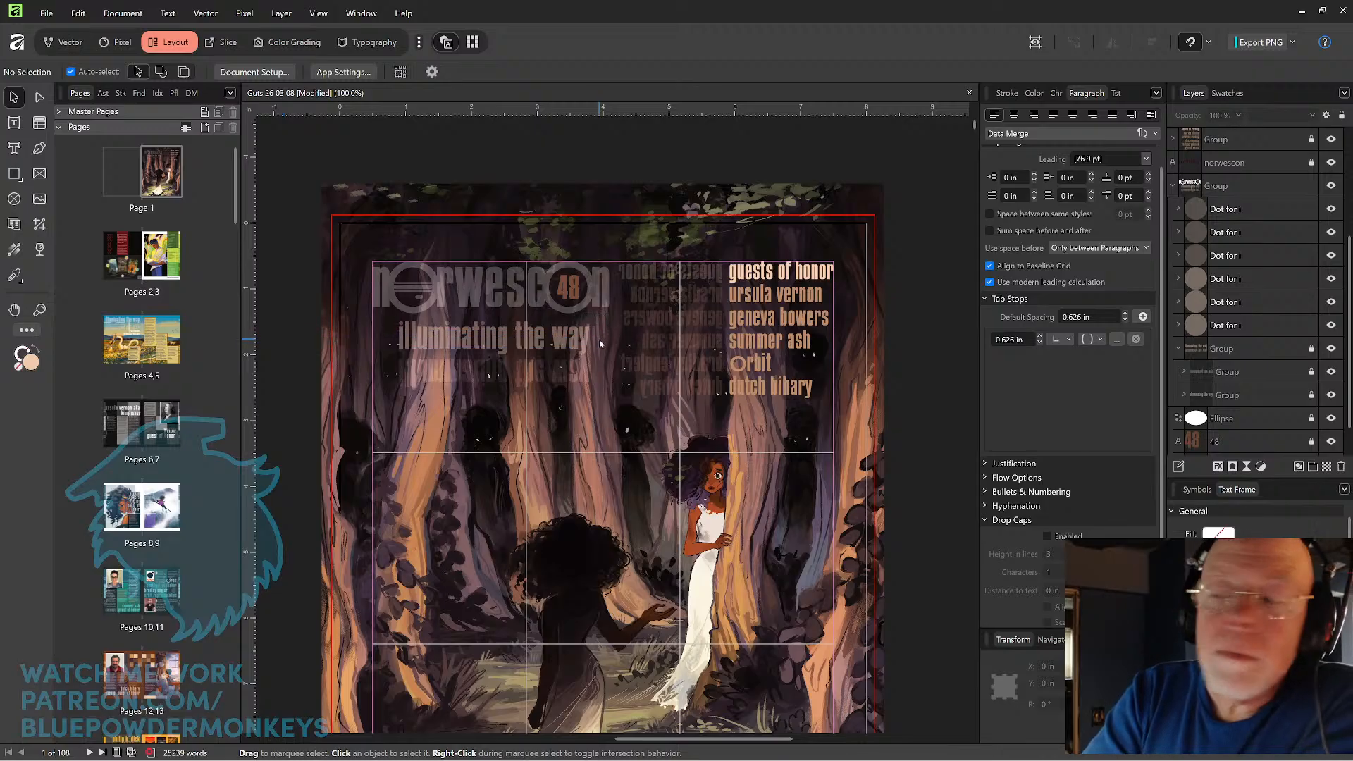
double_click(475, 342)
double_click(475, 342)
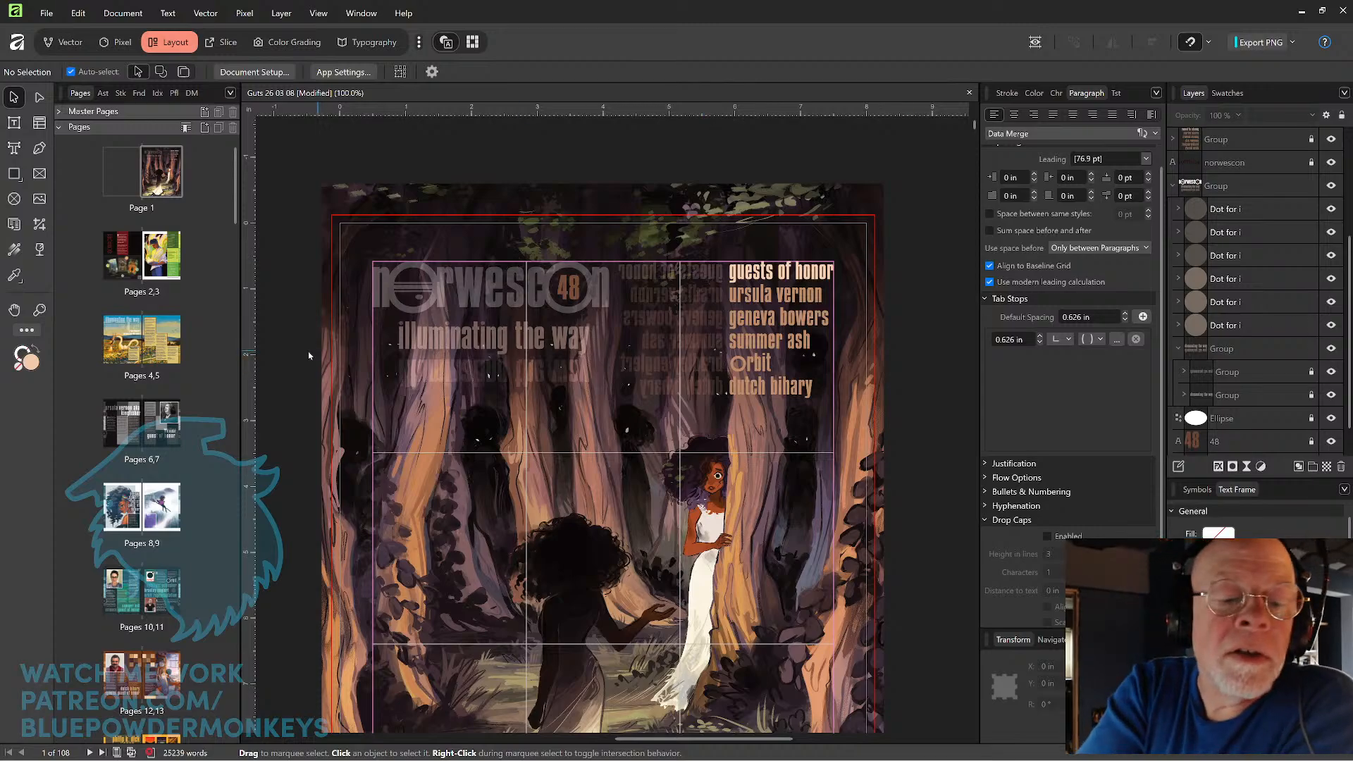
click(589, 338)
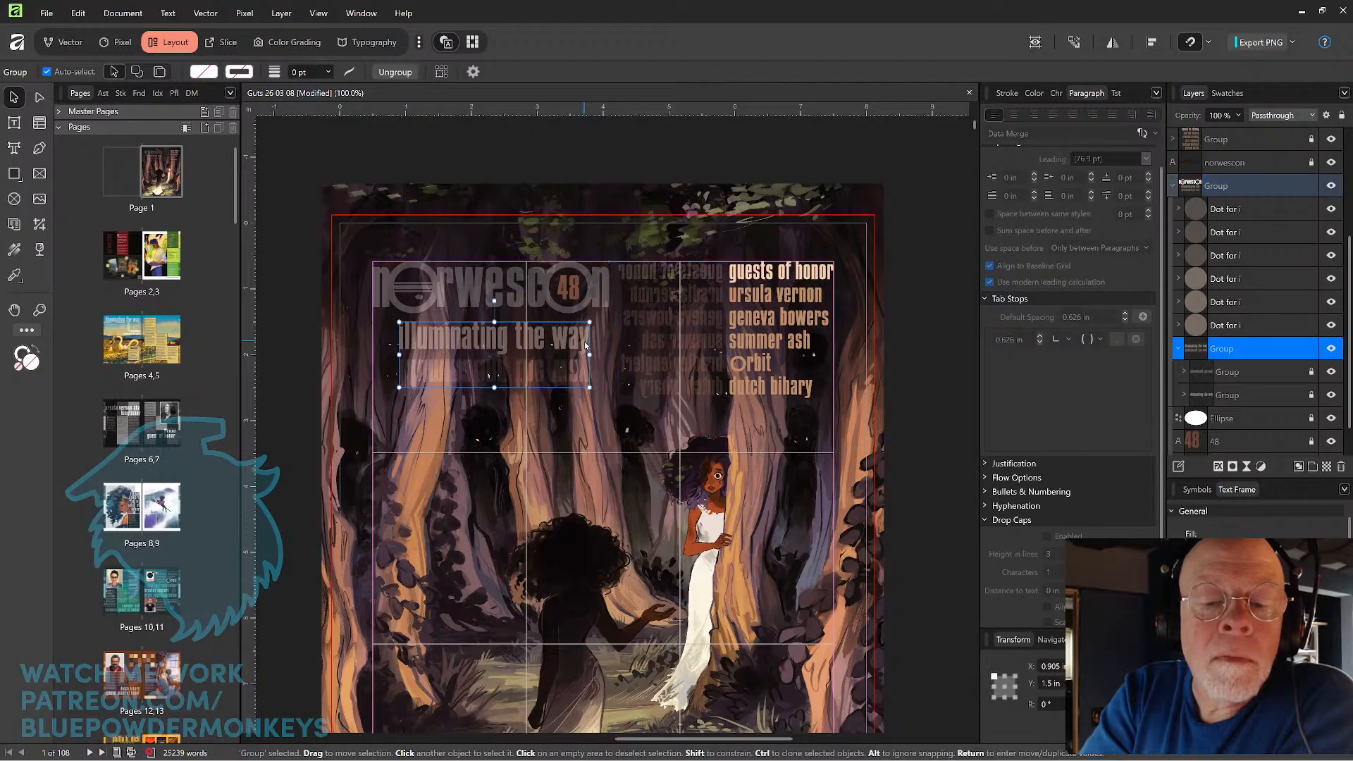
key(Escape)
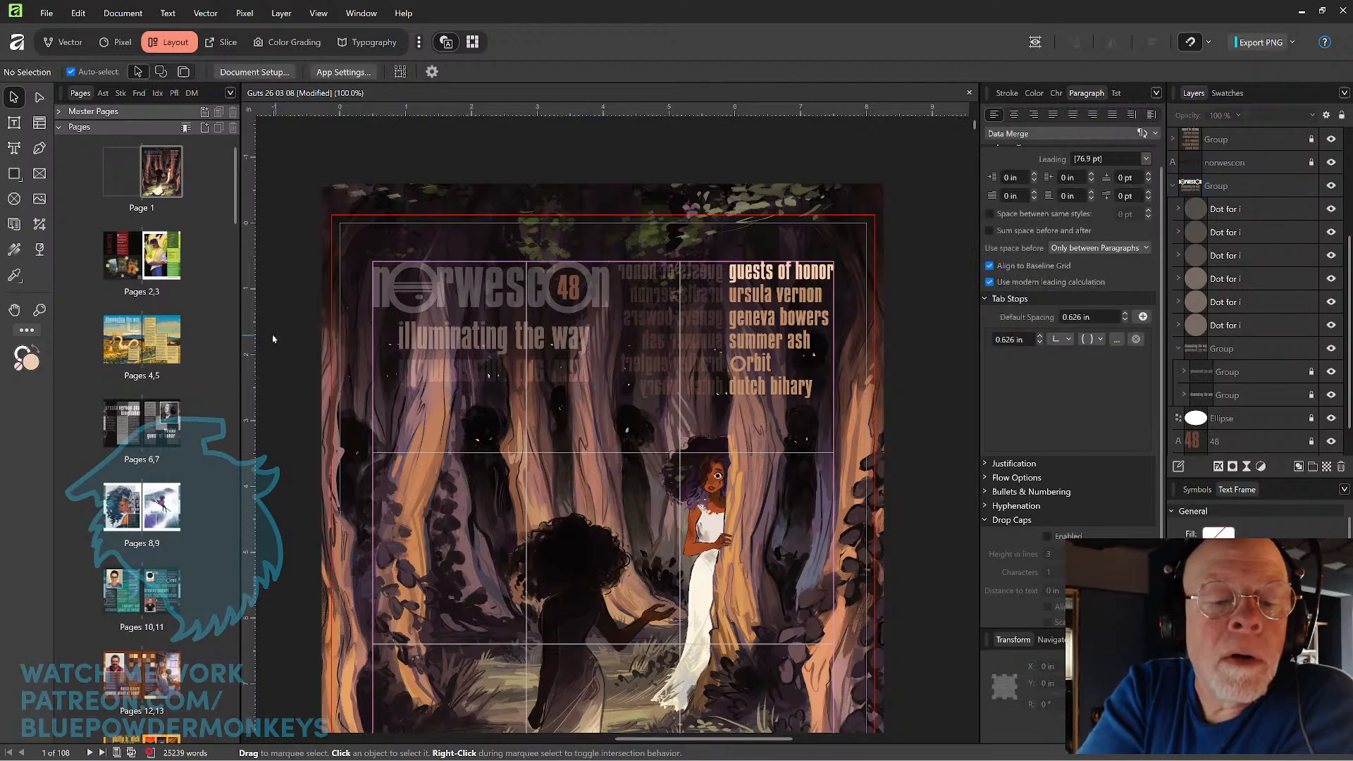
Collapse the tagline group, identify the outer title group by briefly hiding it, and ungroup it into separate layers.
click(584, 342)
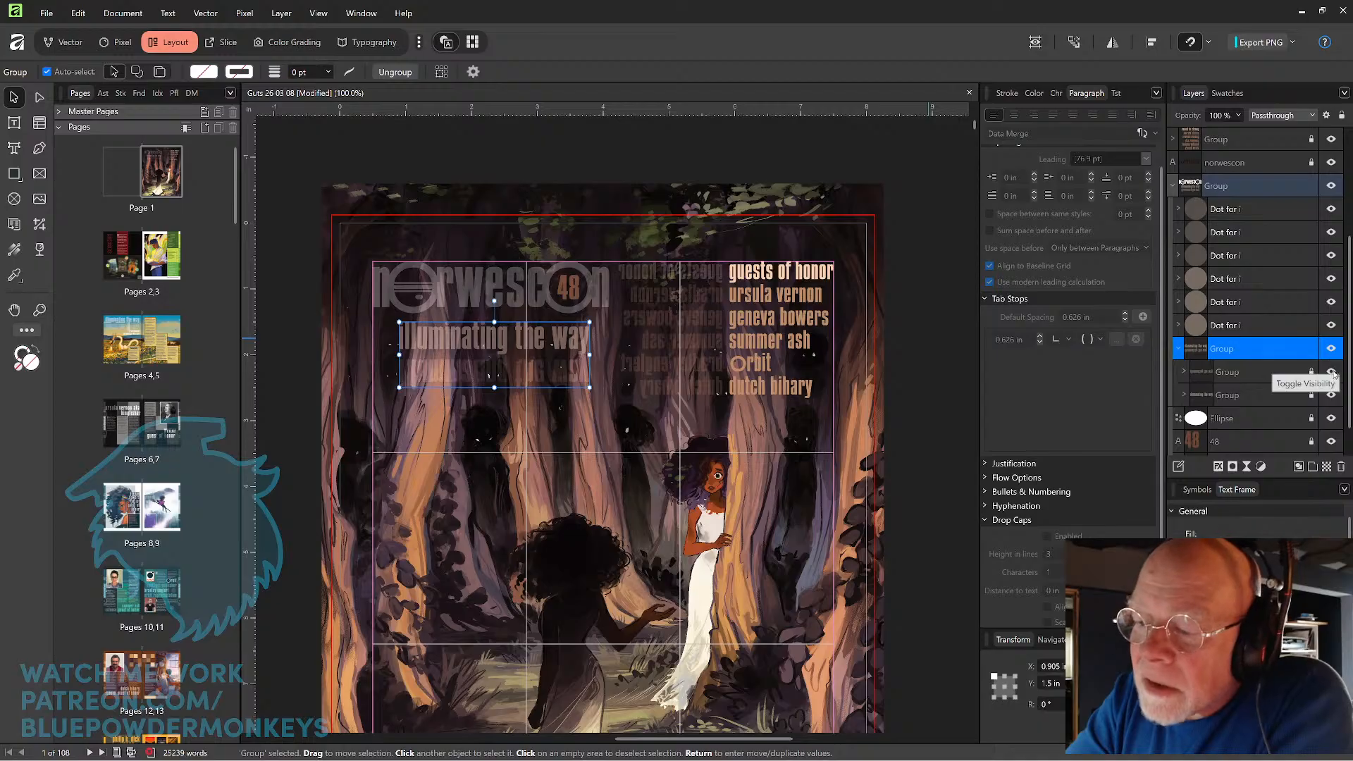
click(1178, 349)
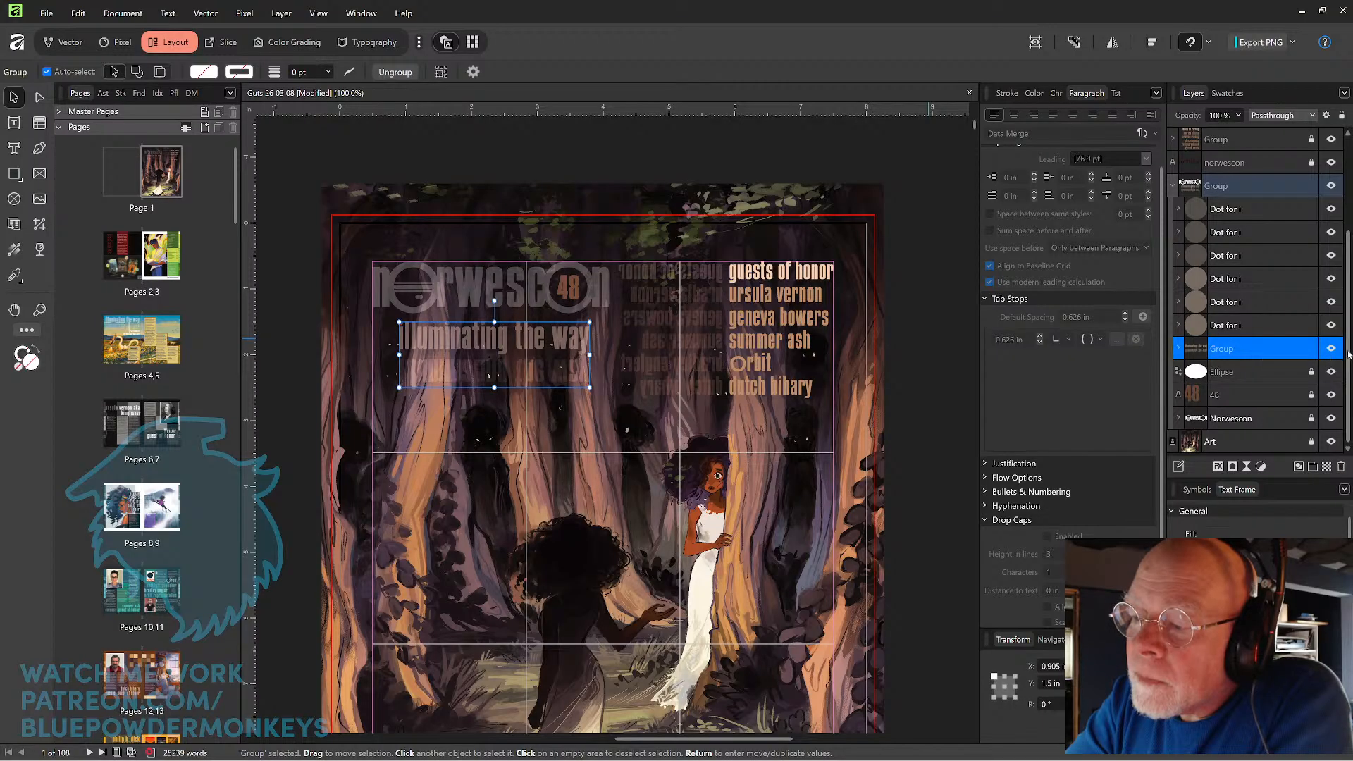
scroll(1347, 354, up, 5)
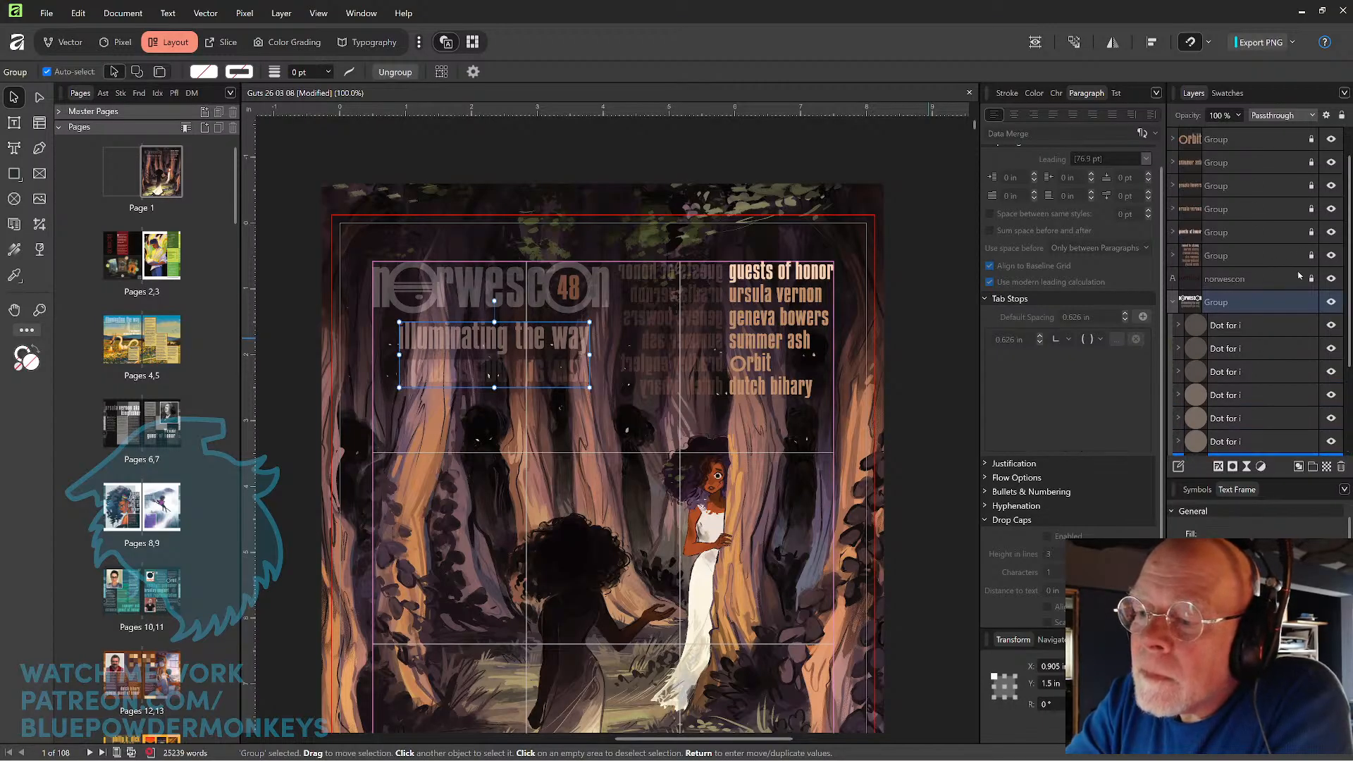
click(1331, 303)
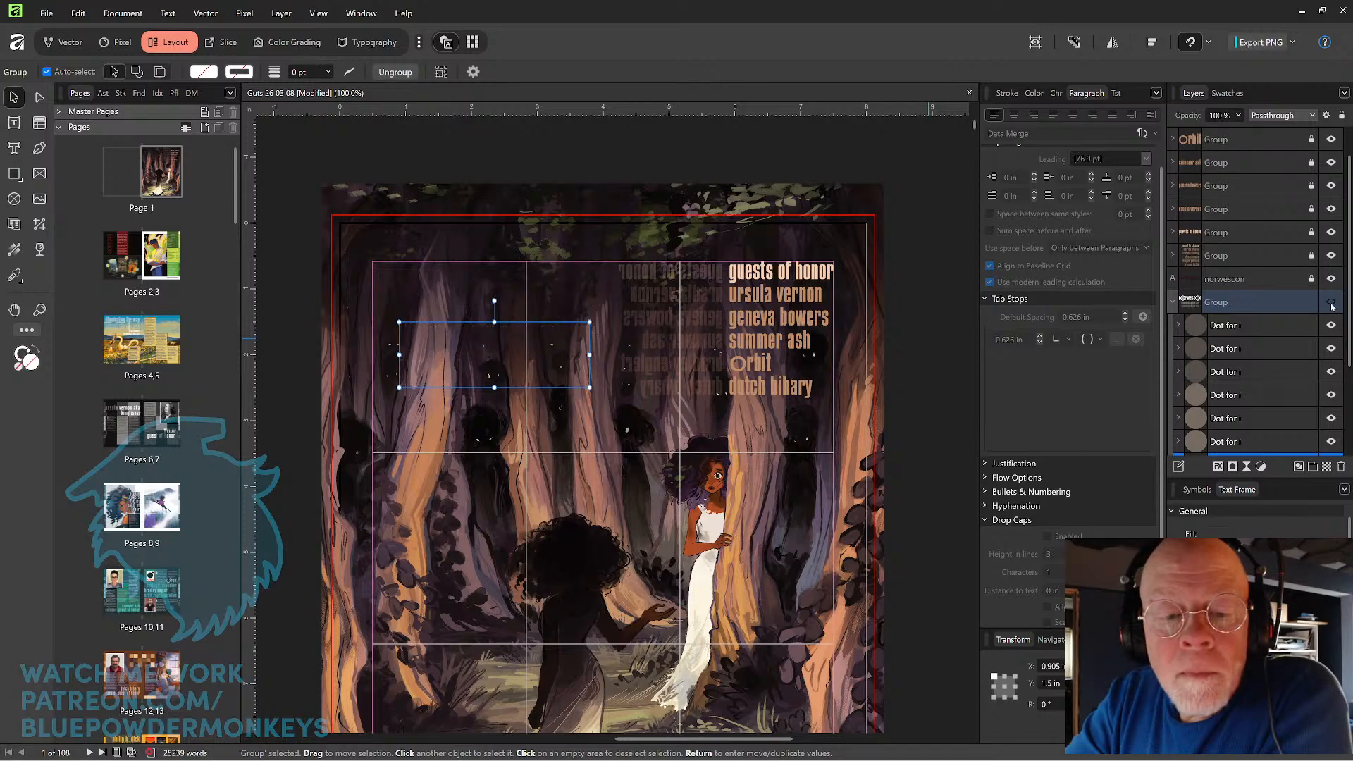
click(1332, 304)
click(1292, 303)
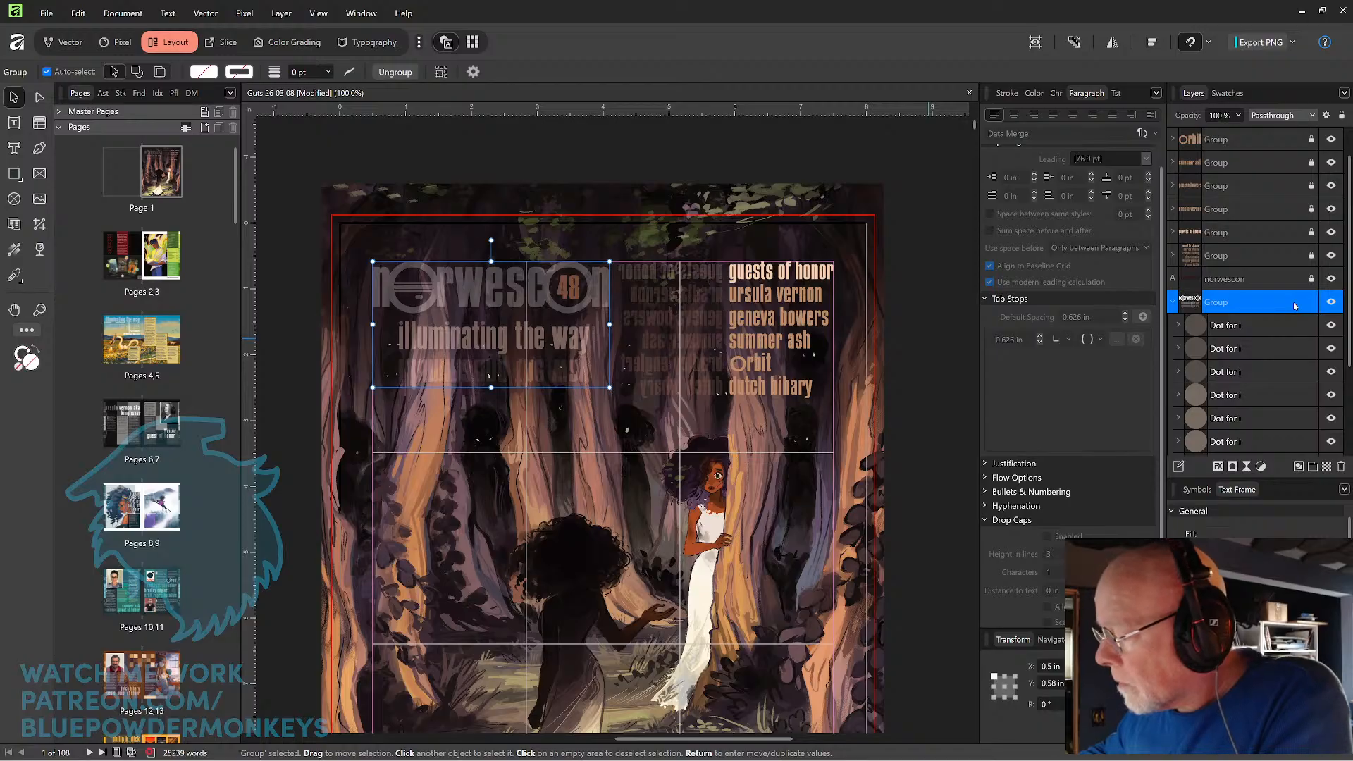
key(ctrl+shift+g)
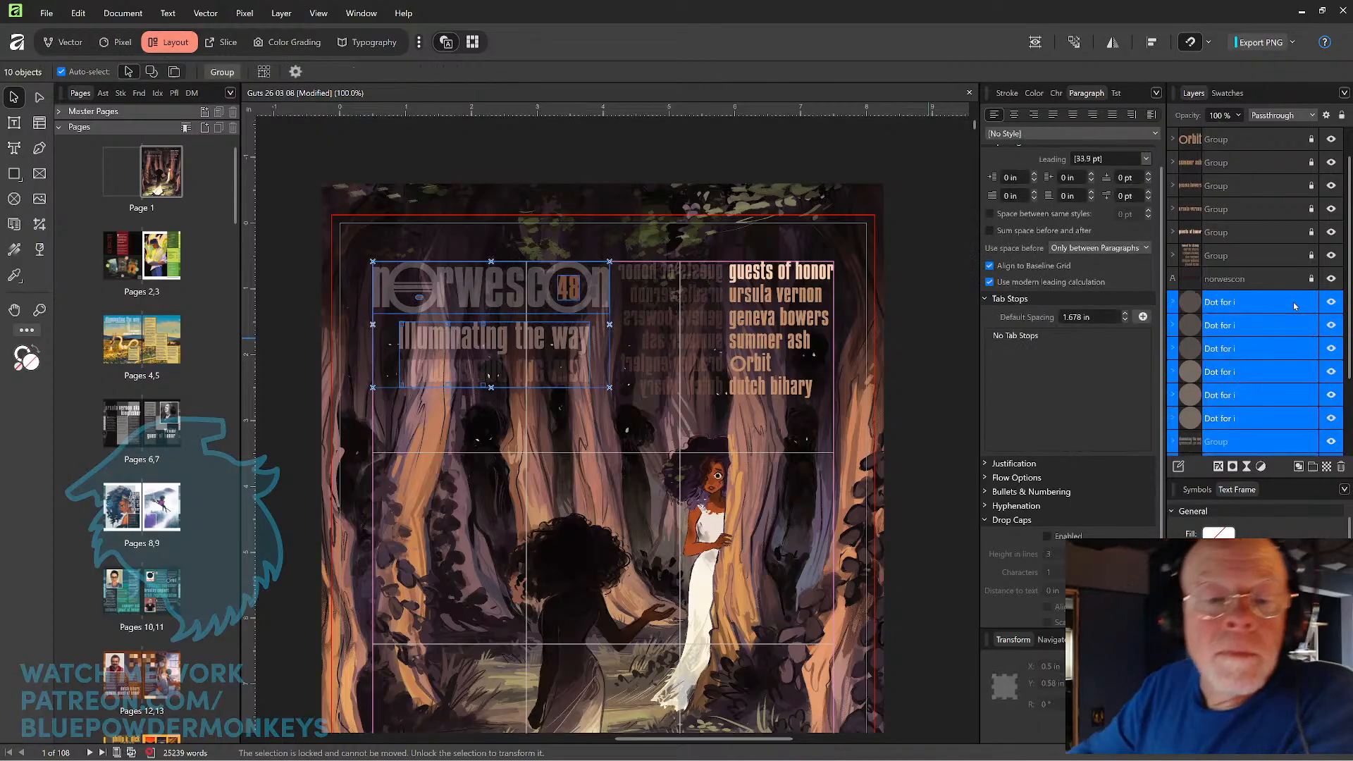
Try to marquee-select the title and tagline artwork on the cover.
click(311, 169)
drag(305, 156, 613, 317)
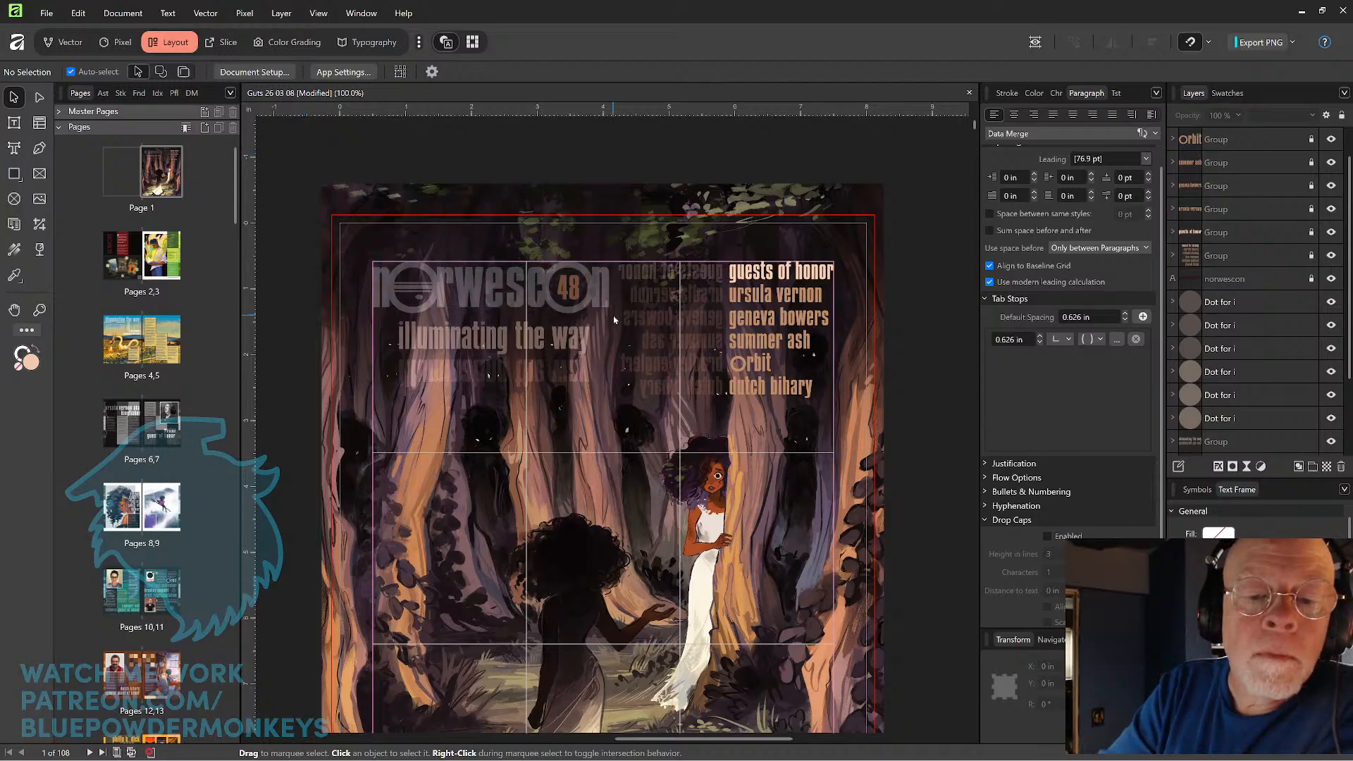
drag(303, 171, 641, 377)
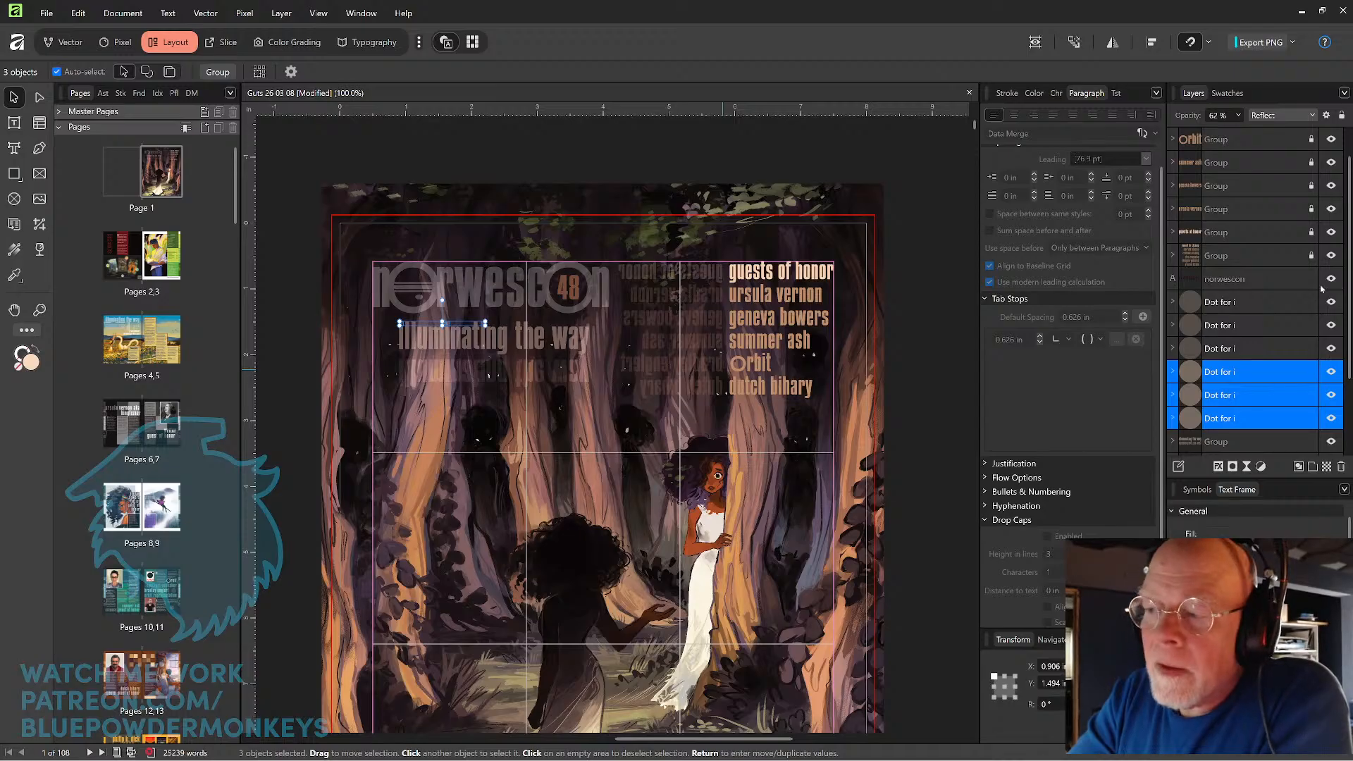
Unlock the stray lowercase "norwescon" text lying above the cover page and delete it.
key(ctrl+0)
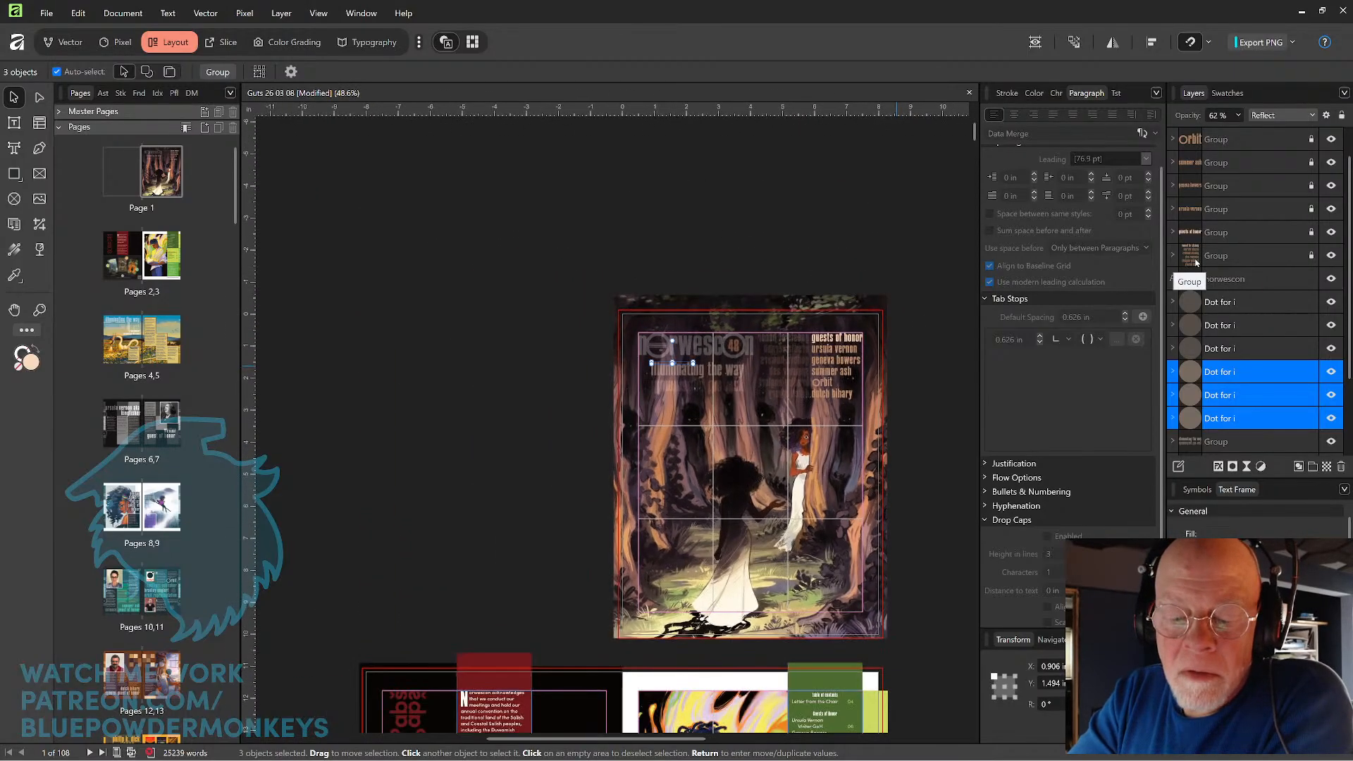
click(1277, 279)
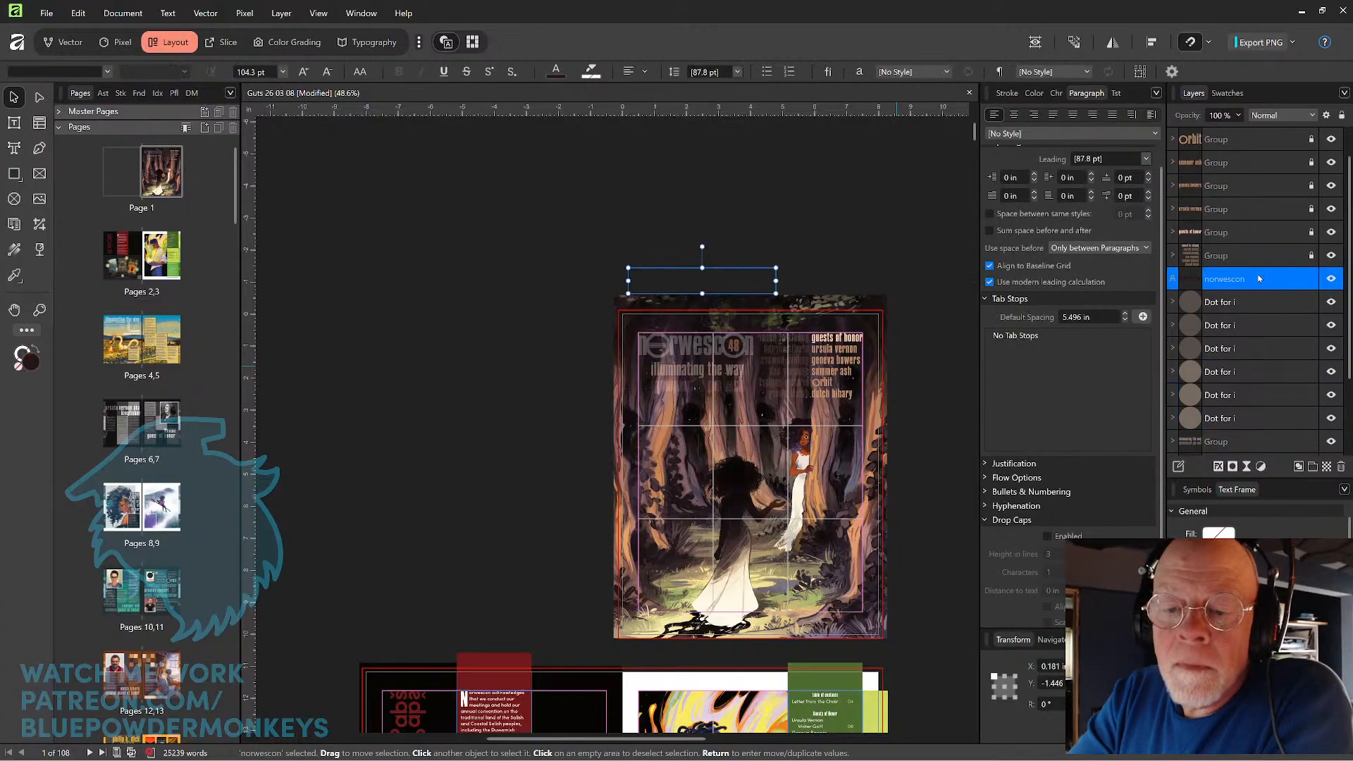
mouse_move(747, 282)
mouse_down()
mouse_move(752, 331)
mouse_move(754, 262)
mouse_up()
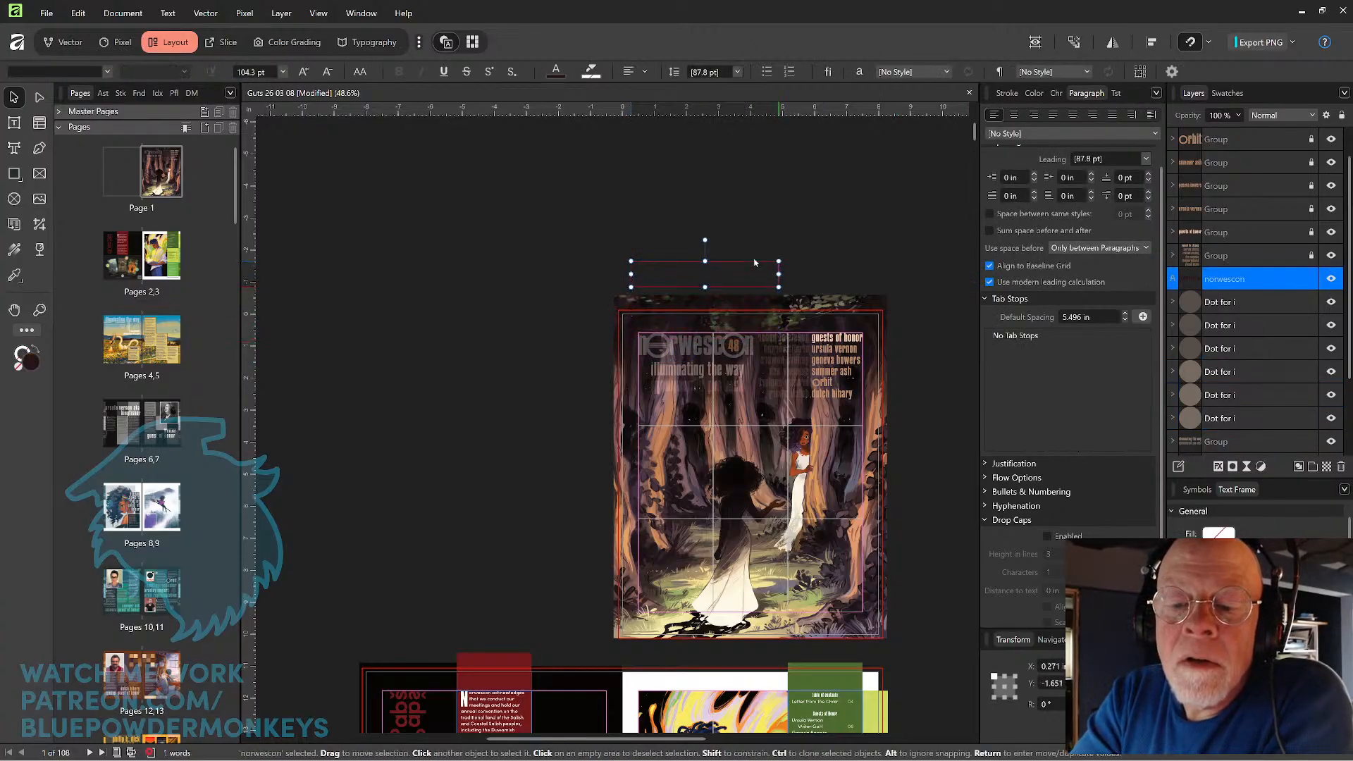
key(Delete)
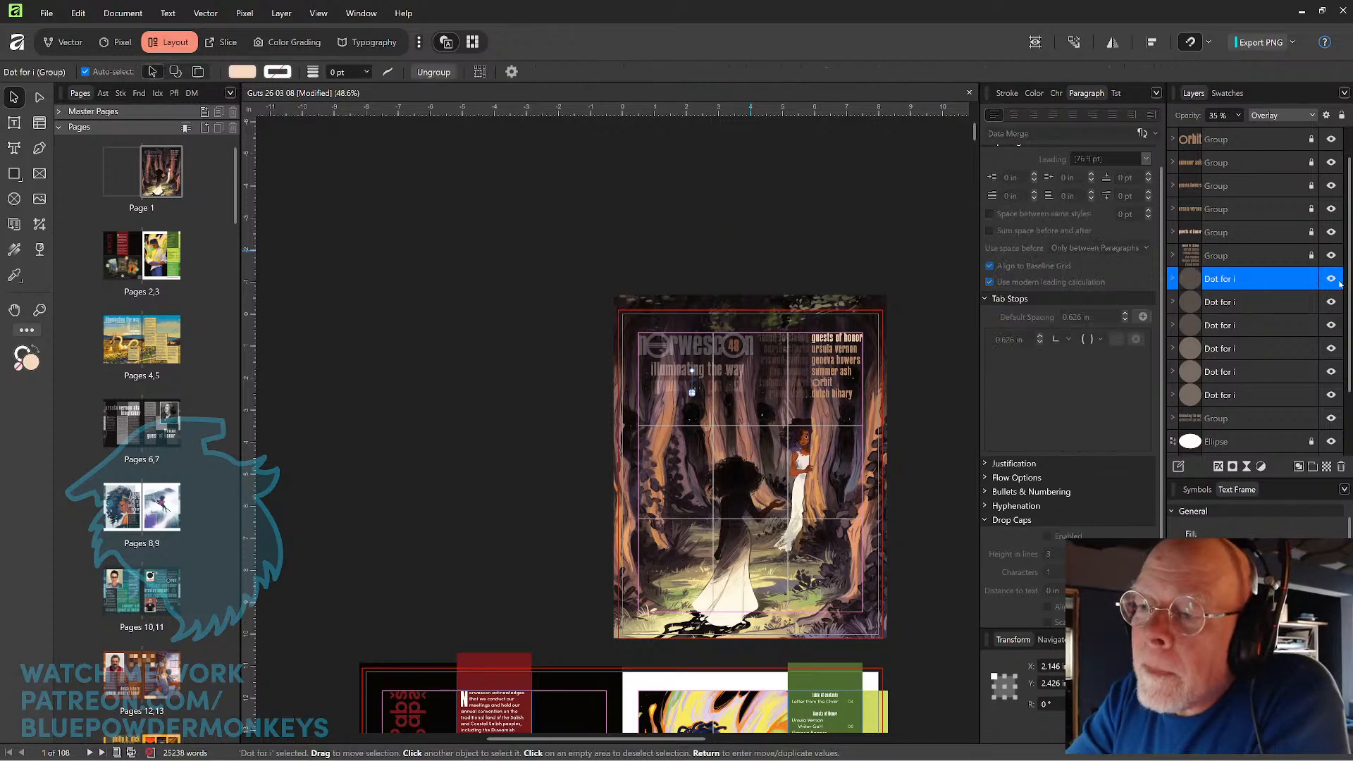
Identify the Norwescon layer by briefly hiding it, unlock it and the 48 layer, and group the two together.
drag(1347, 318, 1347, 376)
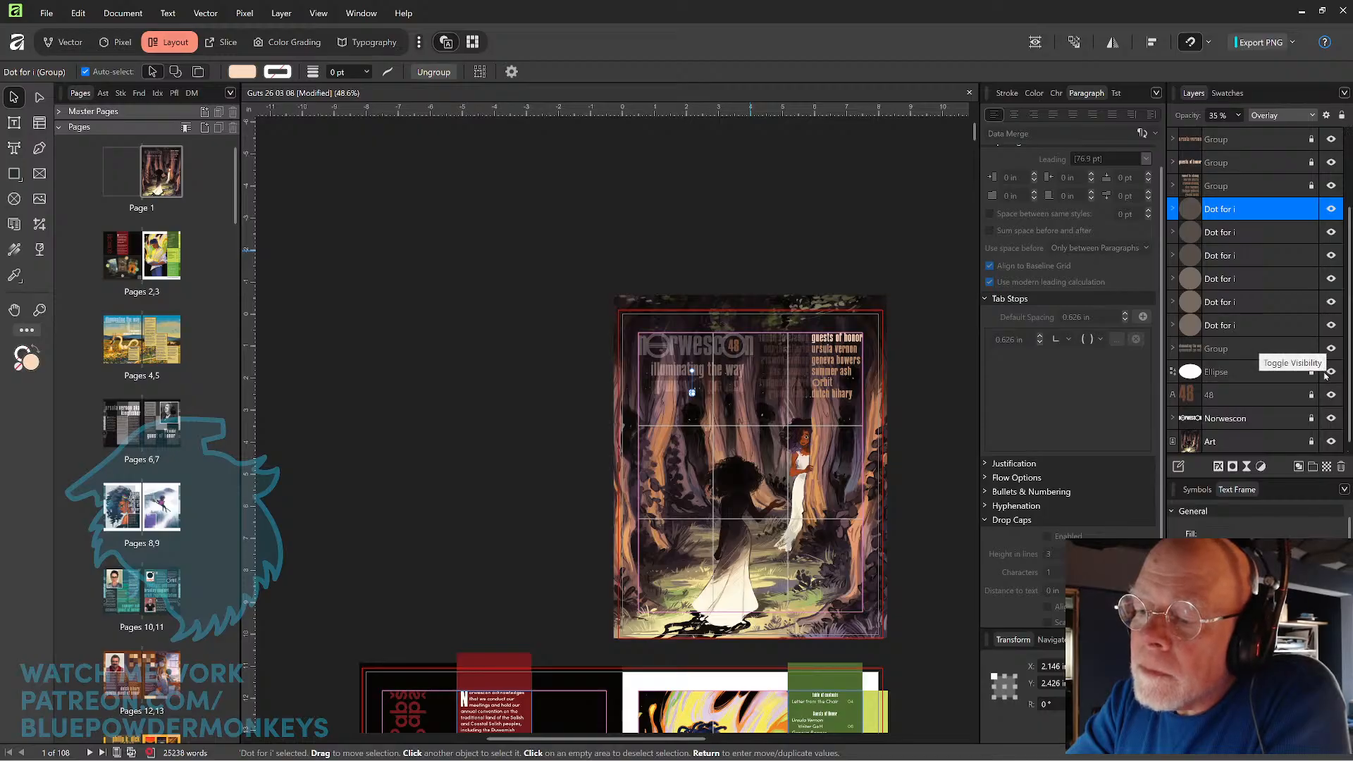
click(1330, 418)
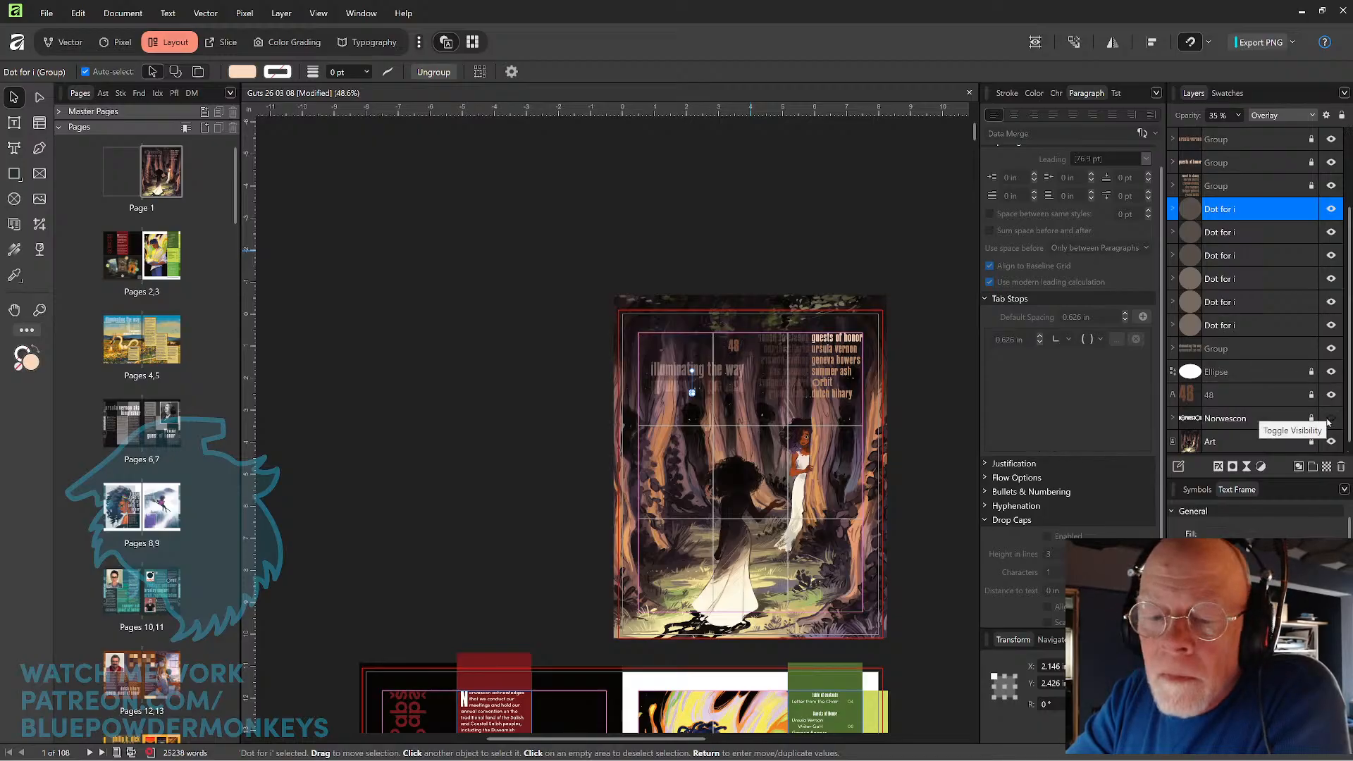
click(1330, 419)
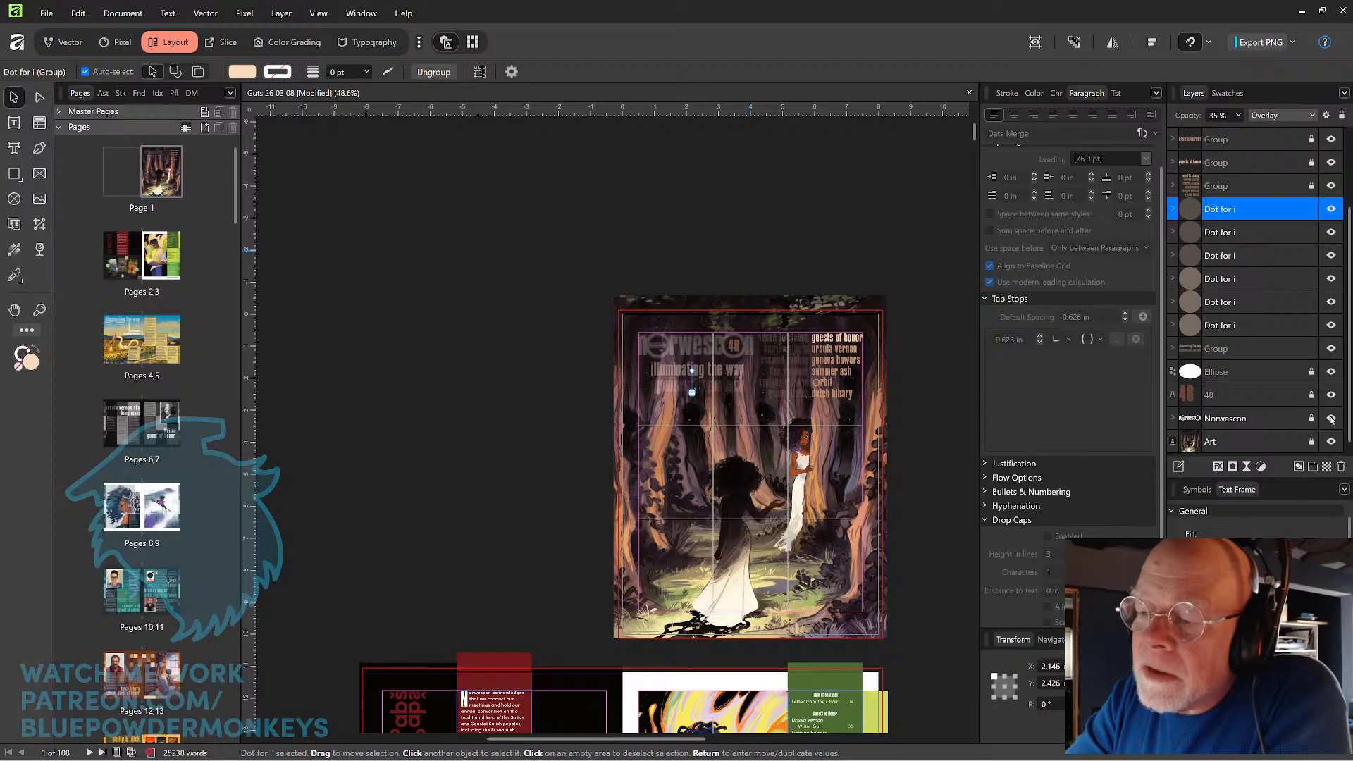
click(1277, 398)
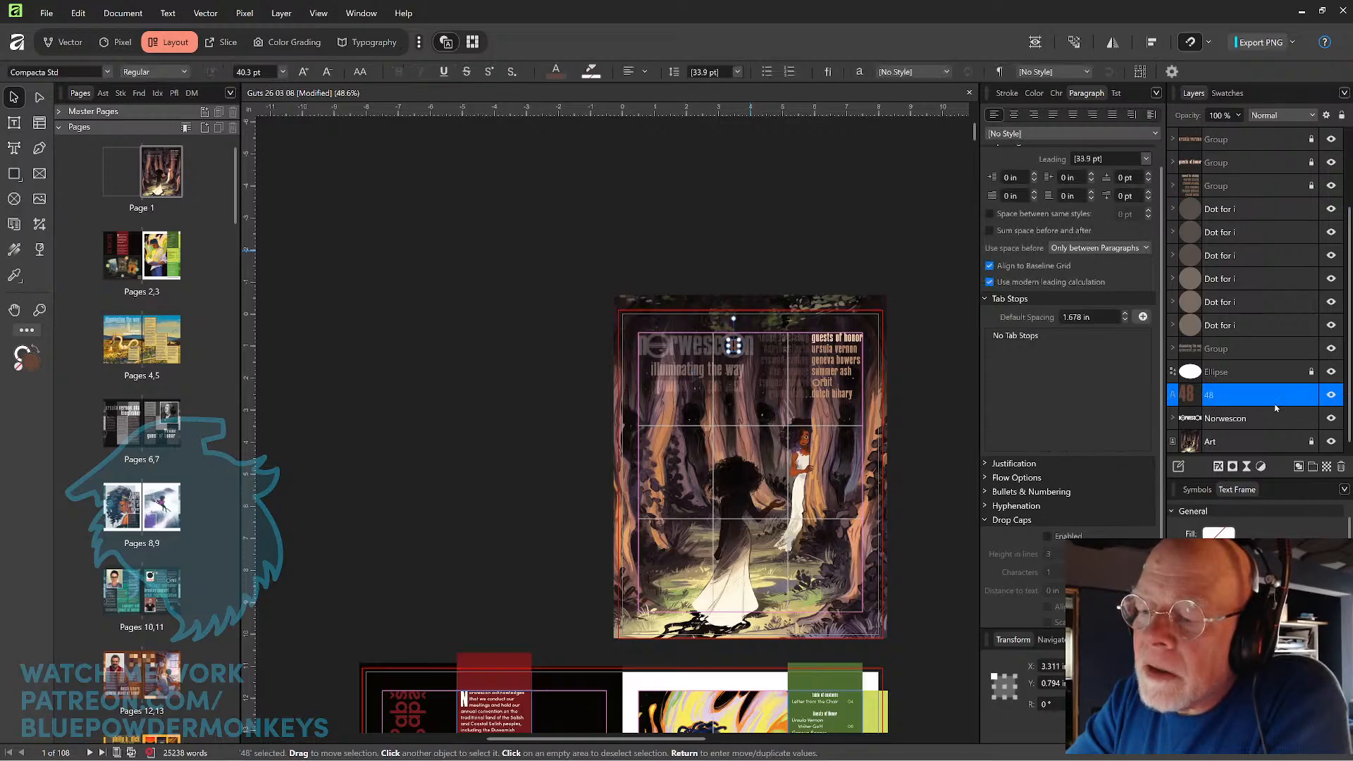
key(Caps_Lock)
click(1274, 418)
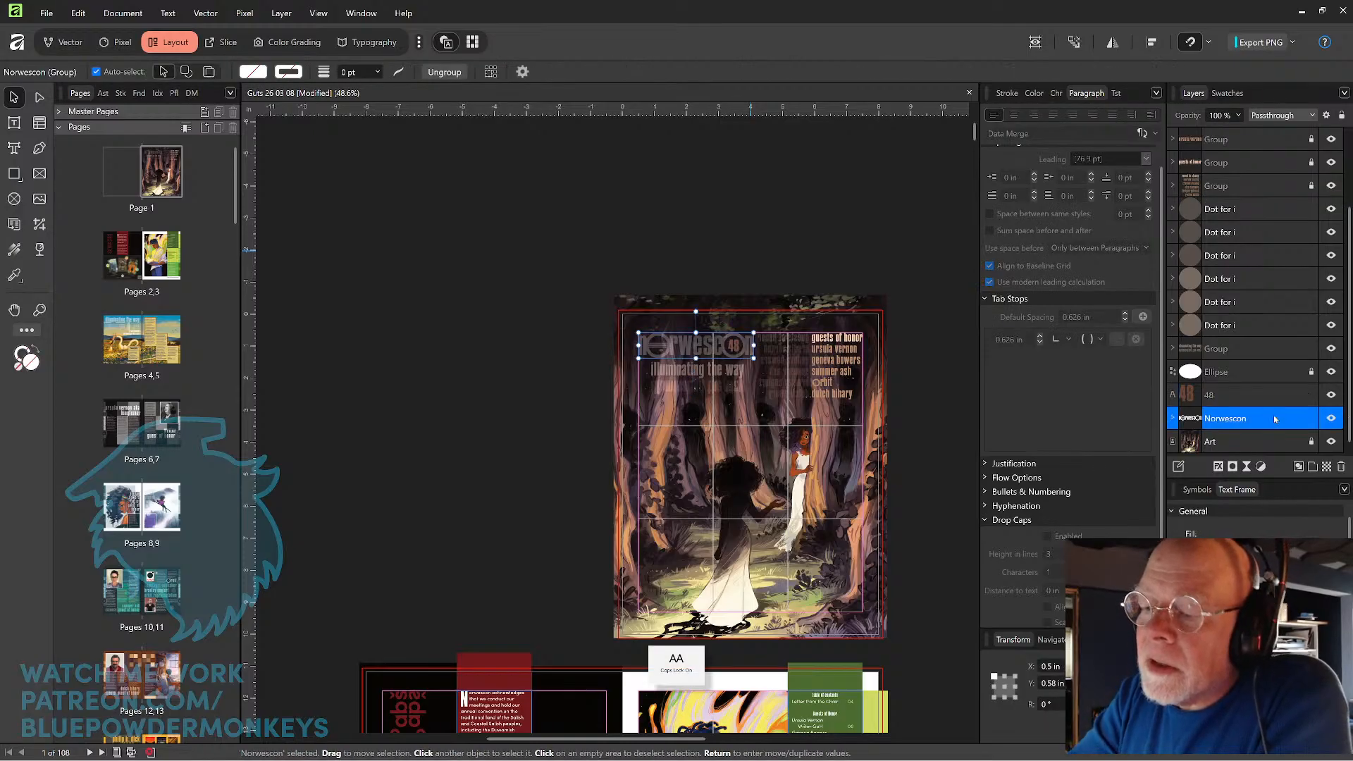
click(1243, 398)
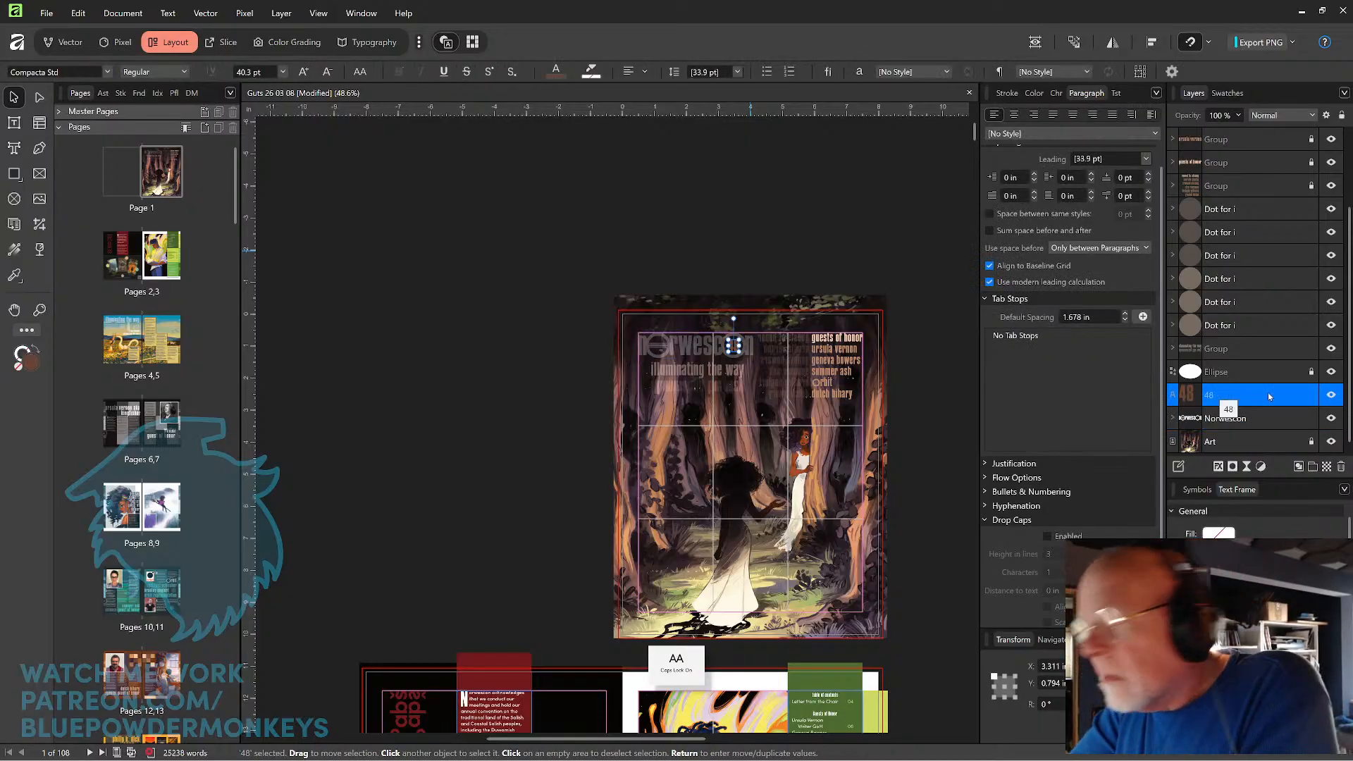
key(Caps_Lock)
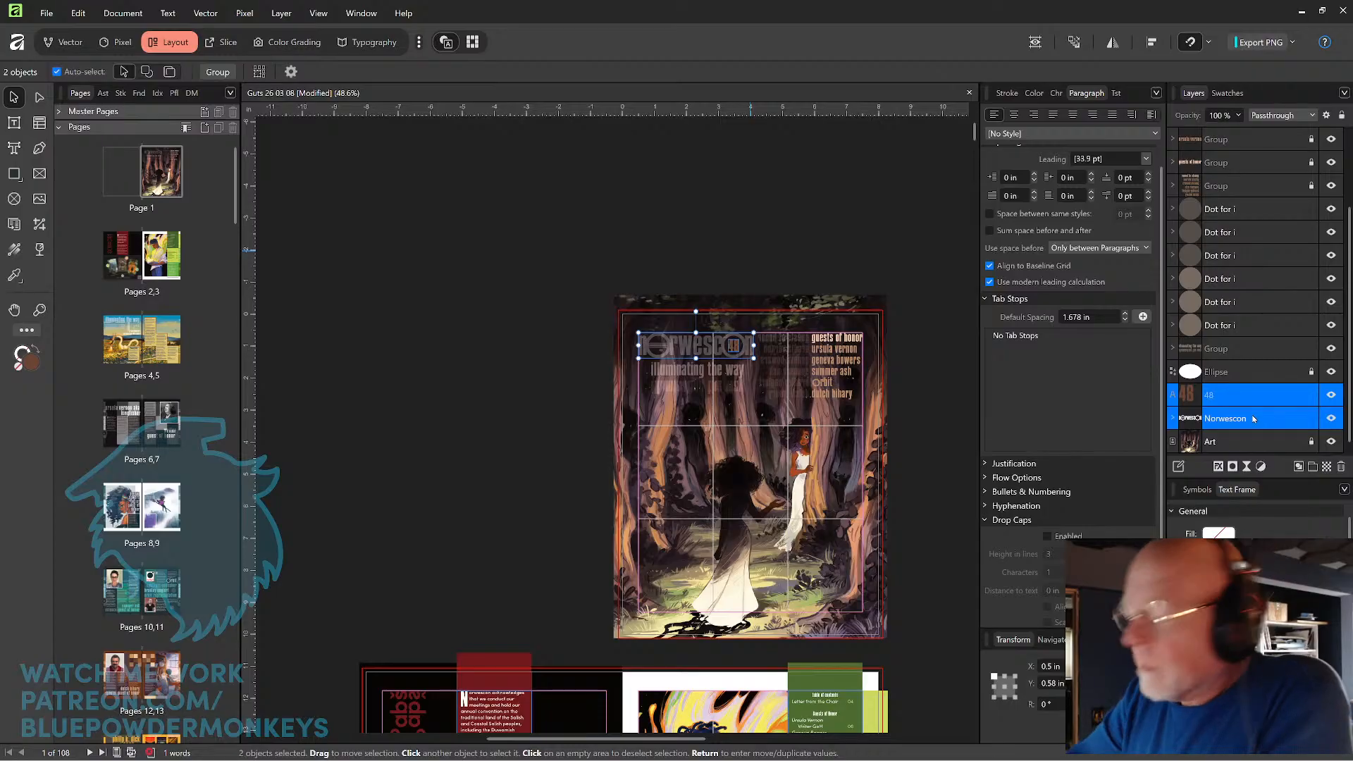
key(ctrl+g)
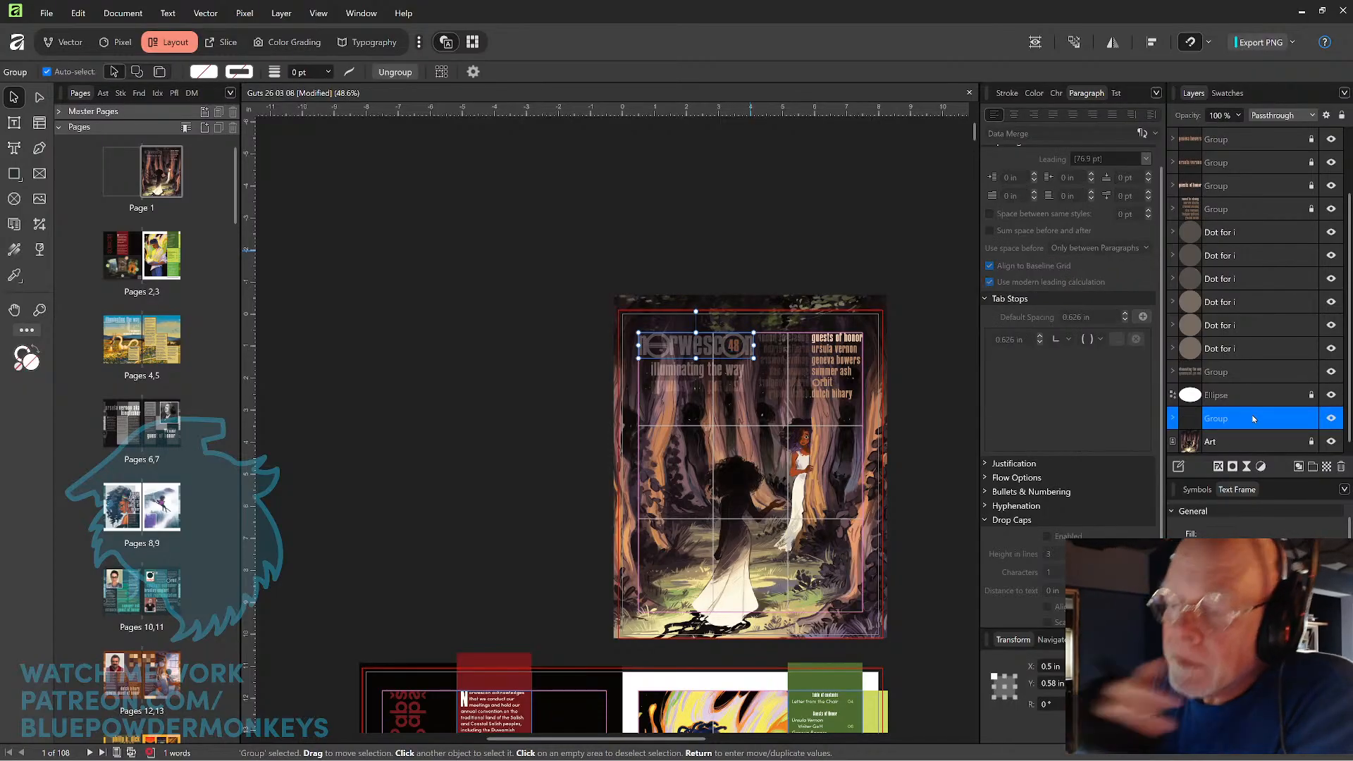
Select all letter shapes of the "illuminating the way" tagline inside its group and set their opacity to 65%.
click(1172, 371)
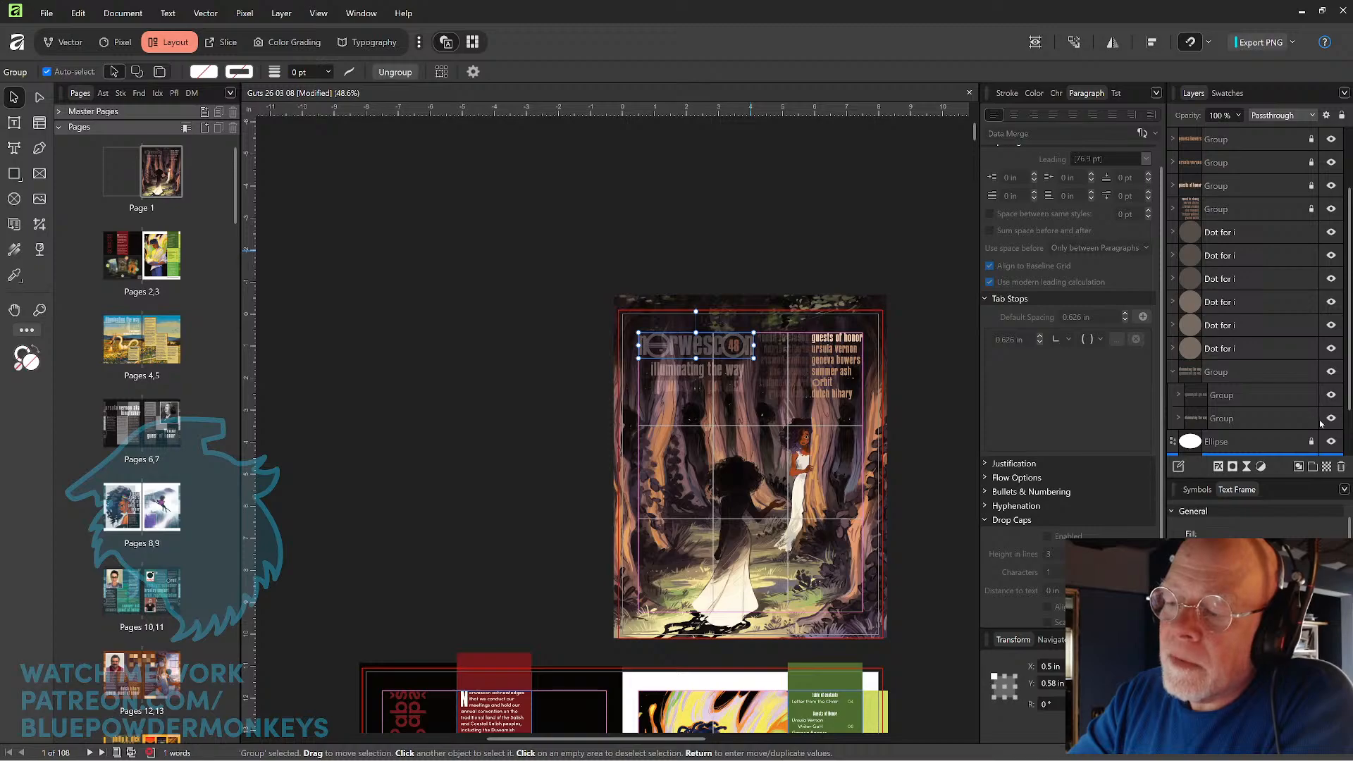
click(735, 375)
drag(580, 371, 760, 379)
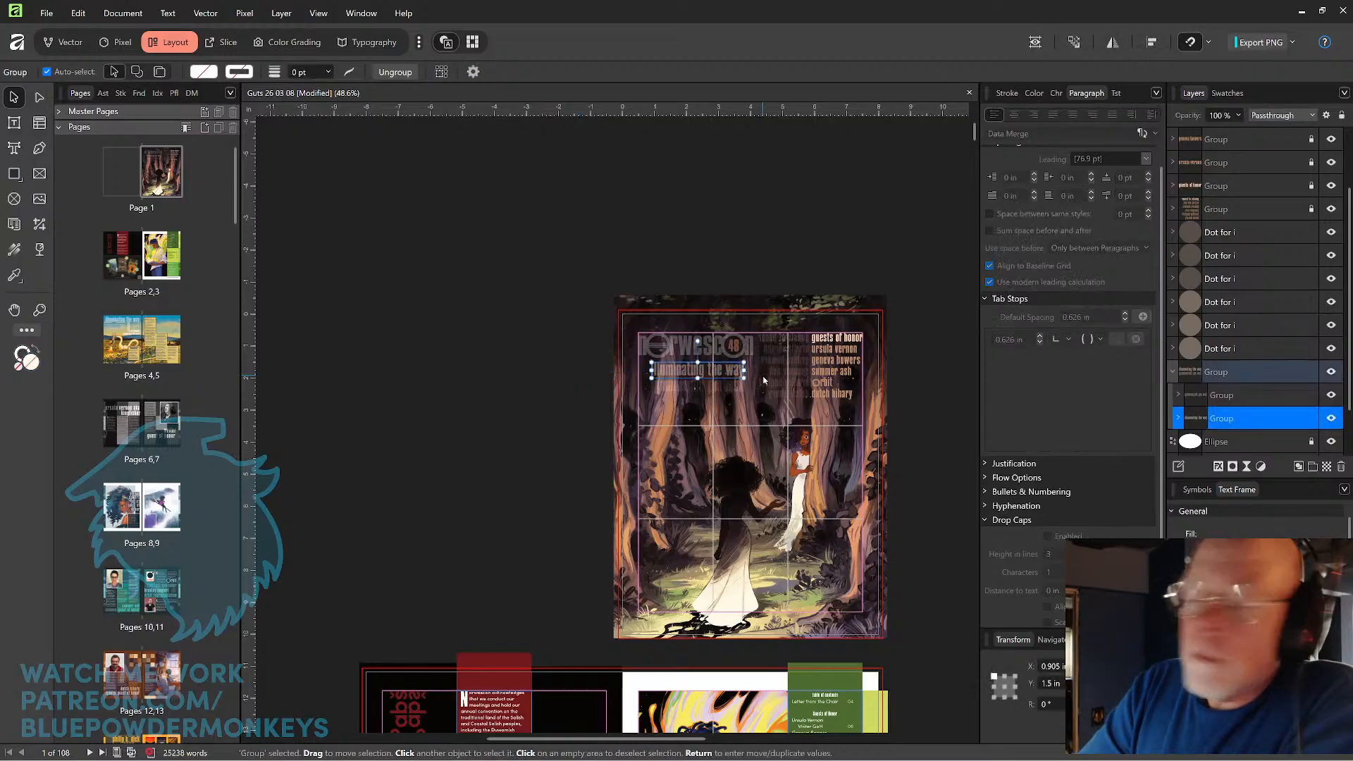
key(ctrl+plus)
key(ctrl+plus)
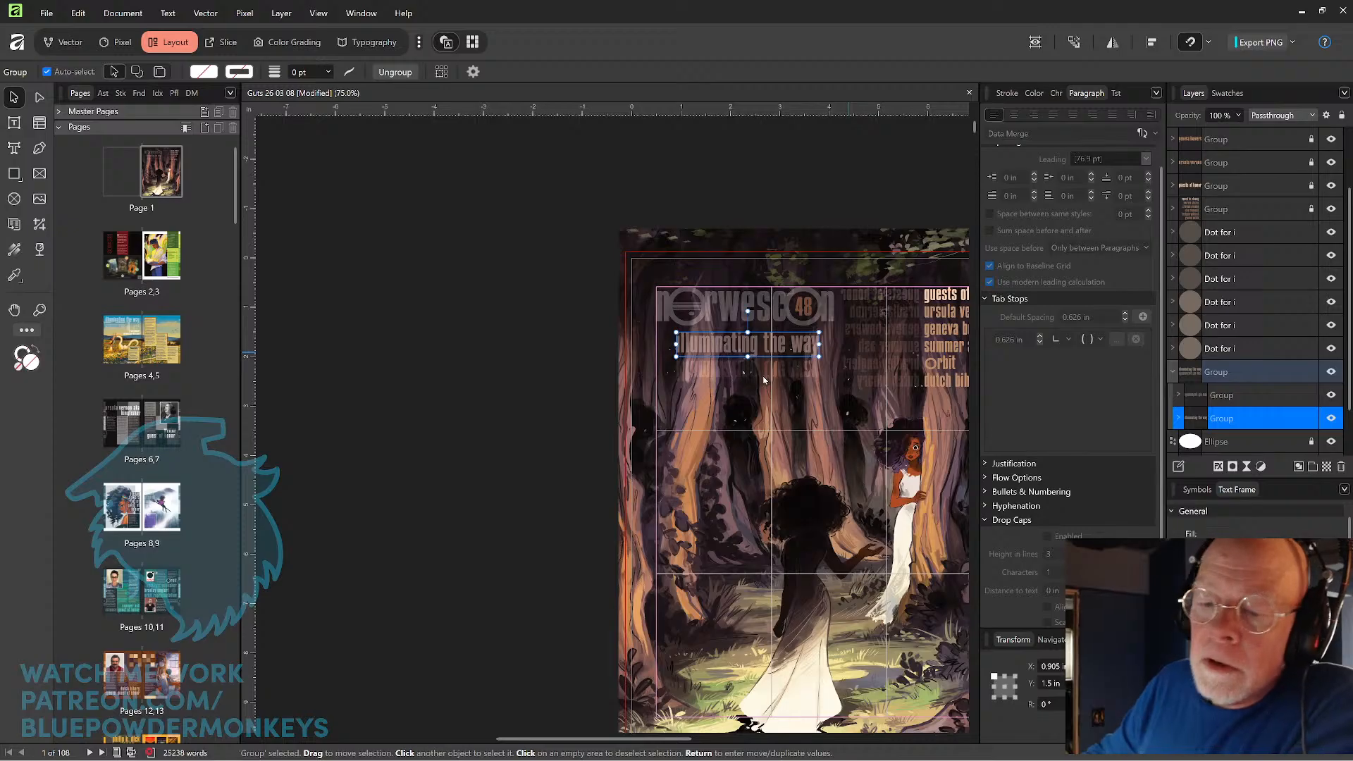
double_click(796, 345)
drag(577, 345, 834, 349)
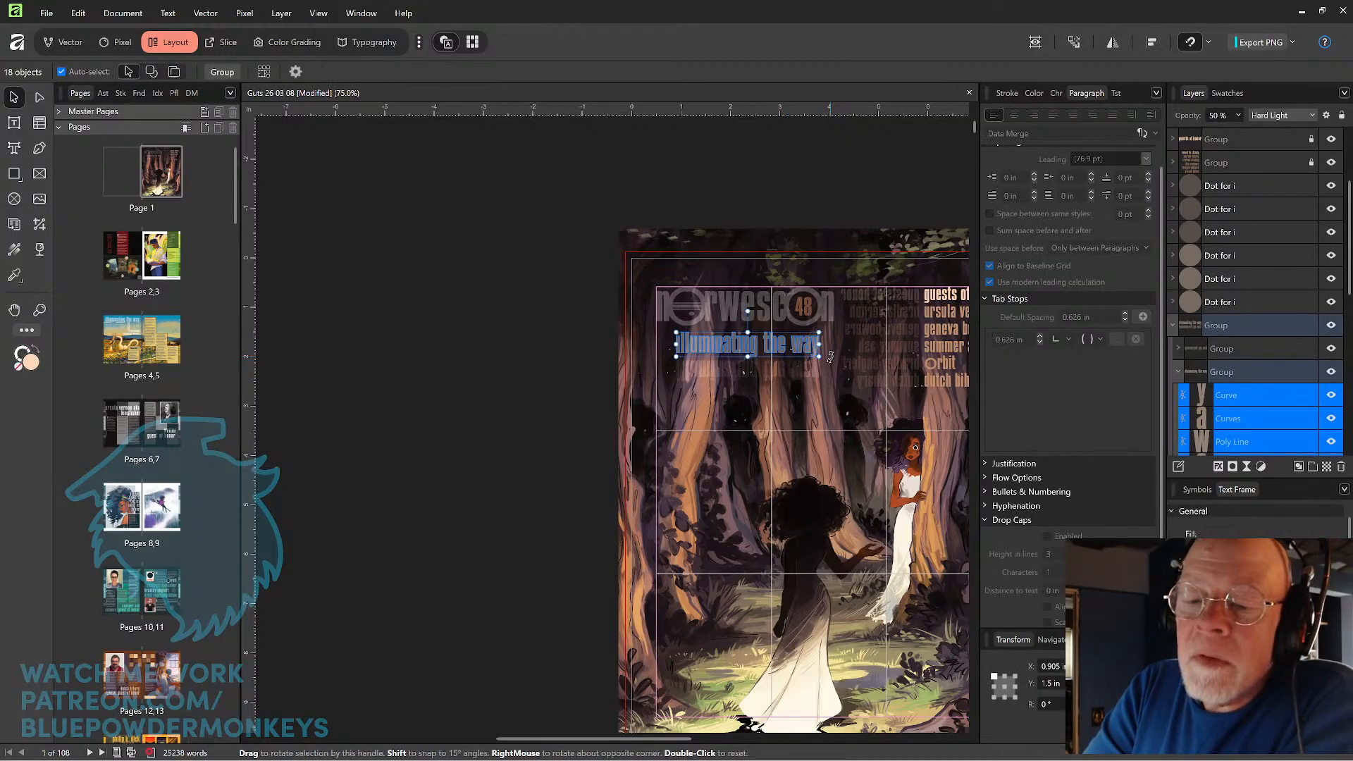
scroll(790, 377, up, 4)
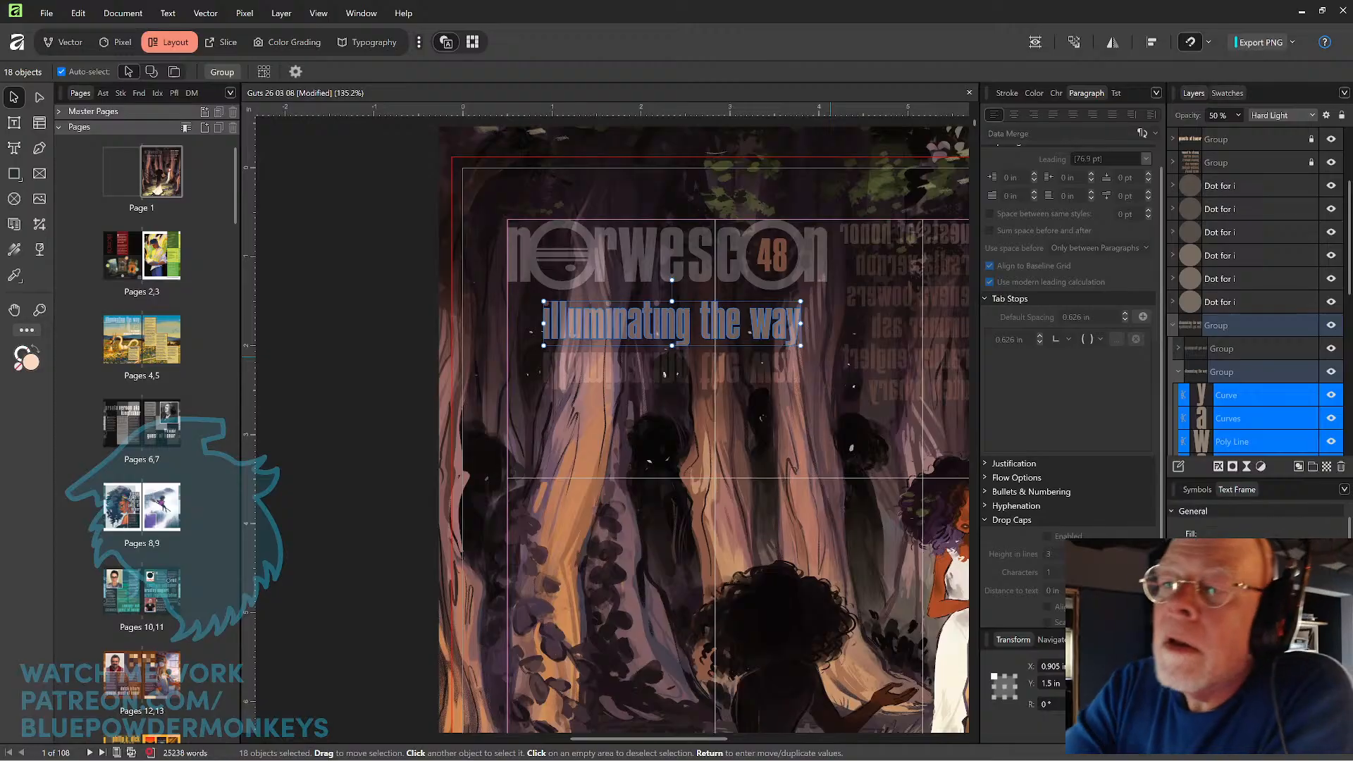
click(1238, 115)
drag(1243, 131, 1251, 131)
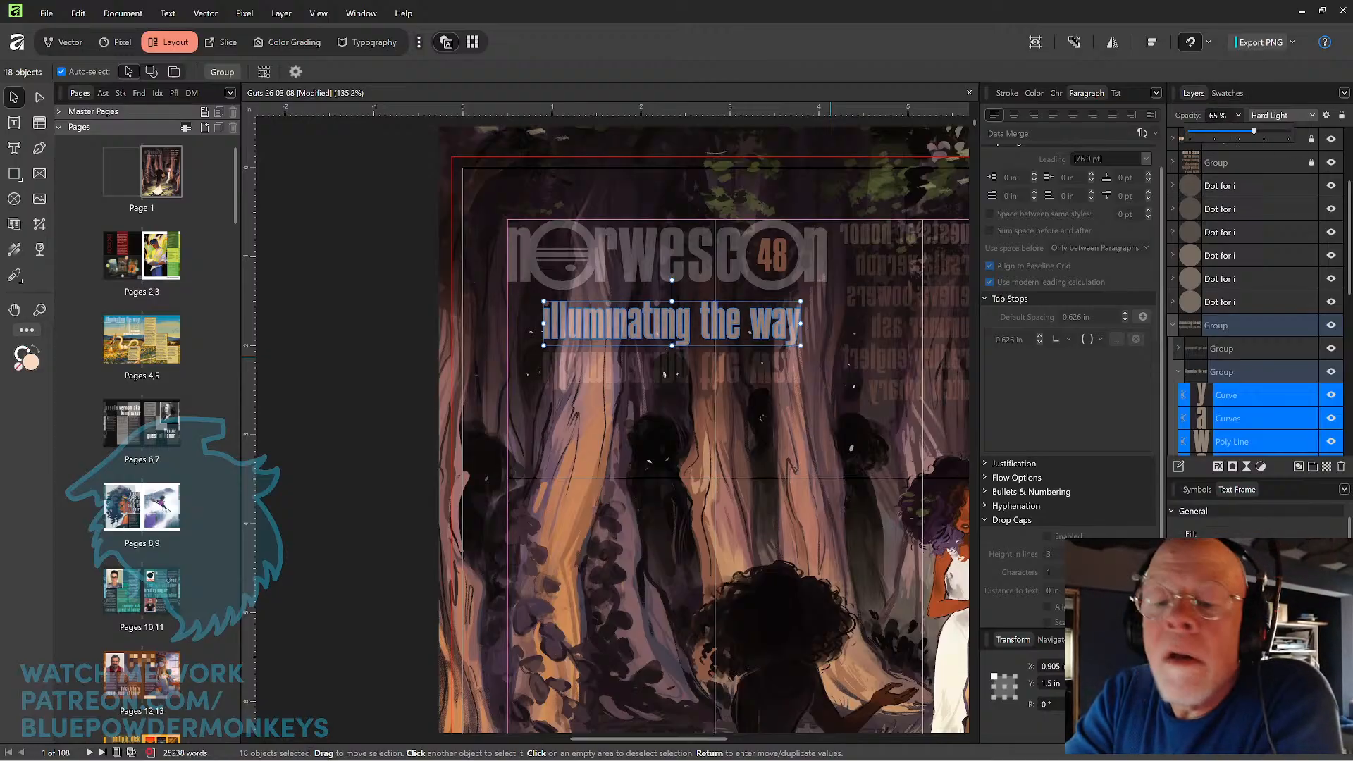
click(858, 176)
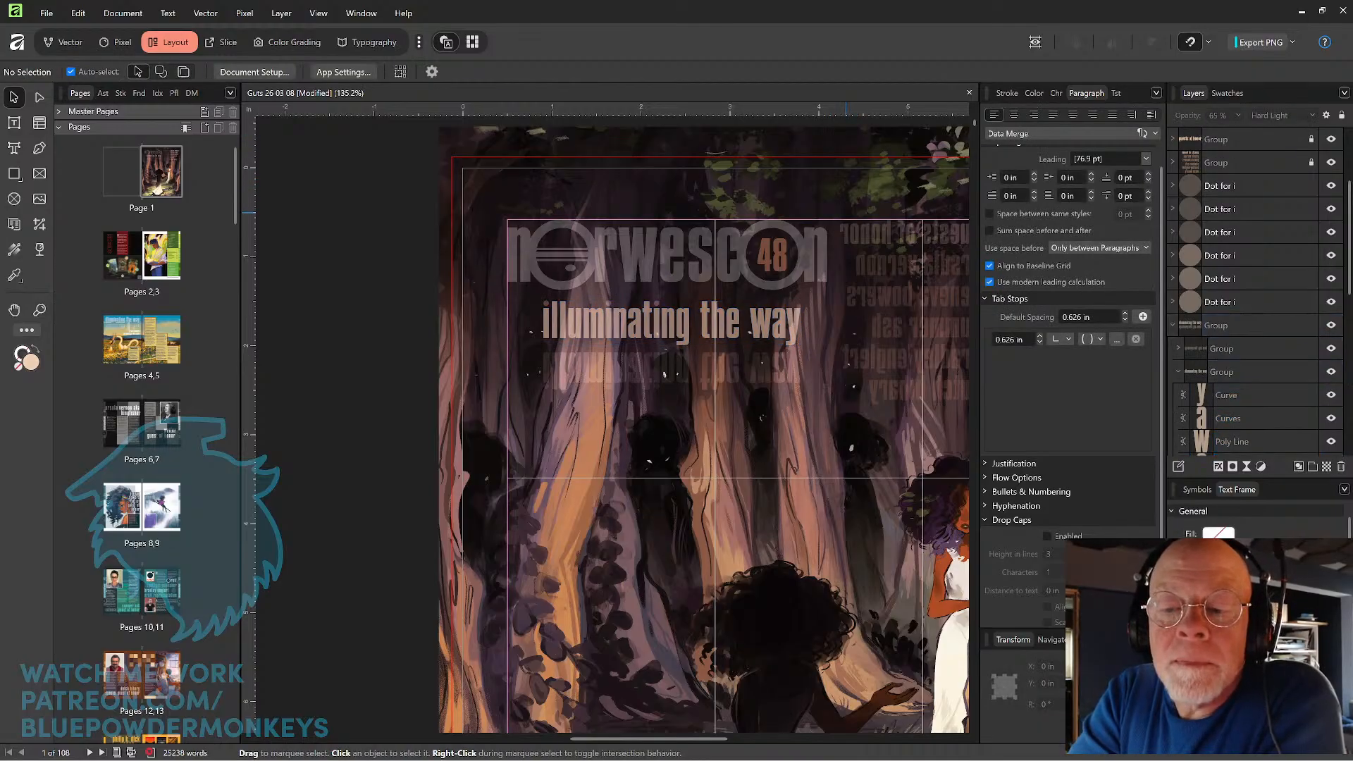
Examine the tagline's legibility against the forest artwork, both close up and alongside the rest of the cover text.
scroll(837, 328, up, 4)
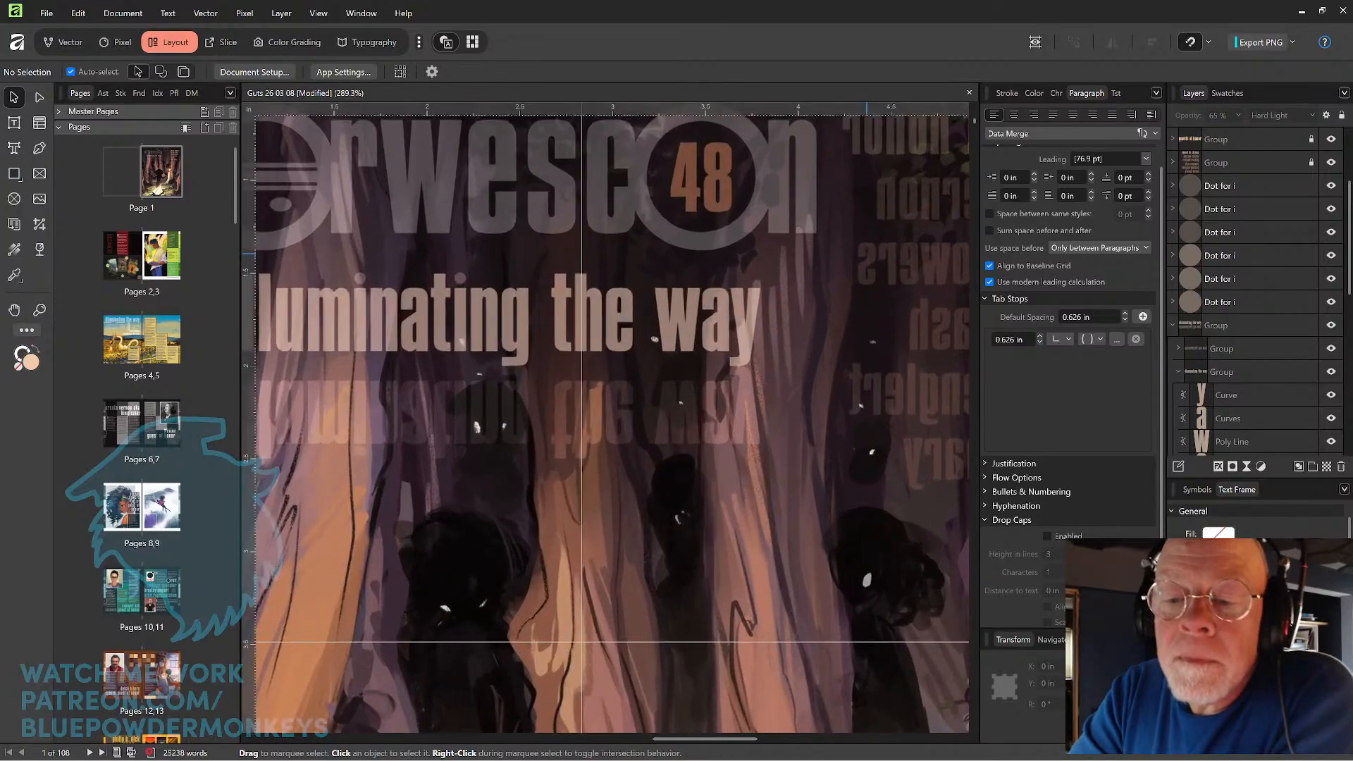
scroll(856, 268, down, 2)
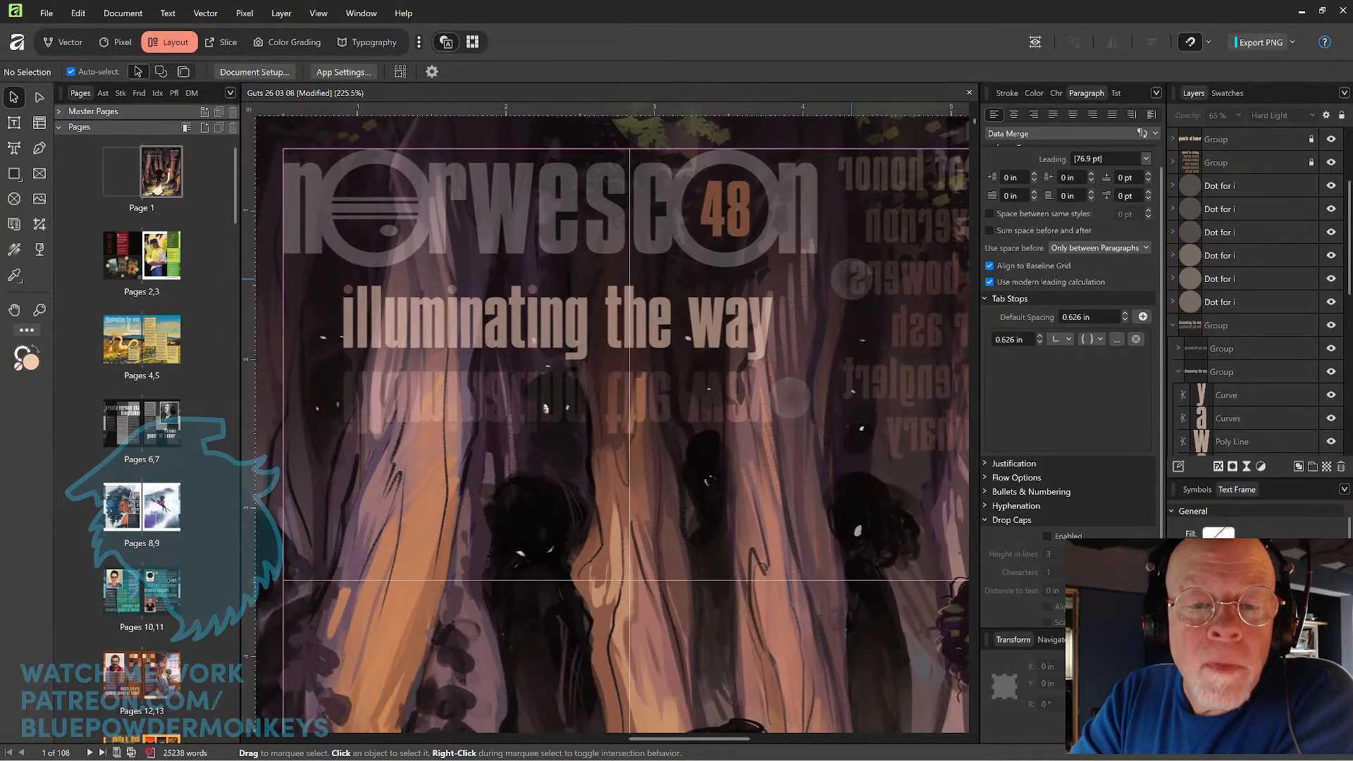
scroll(850, 282, down, 3)
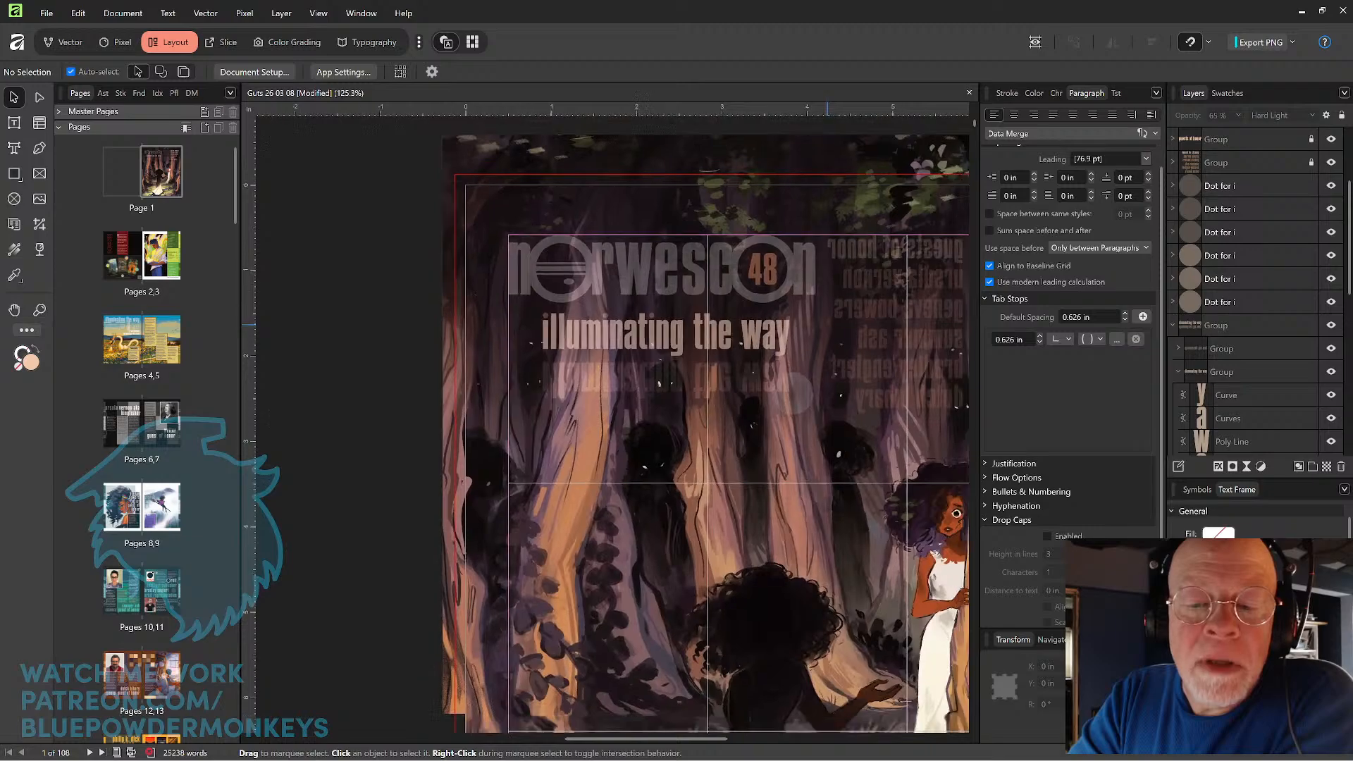
scroll(827, 325, down, 1)
key(space)
drag(893, 427, 685, 404)
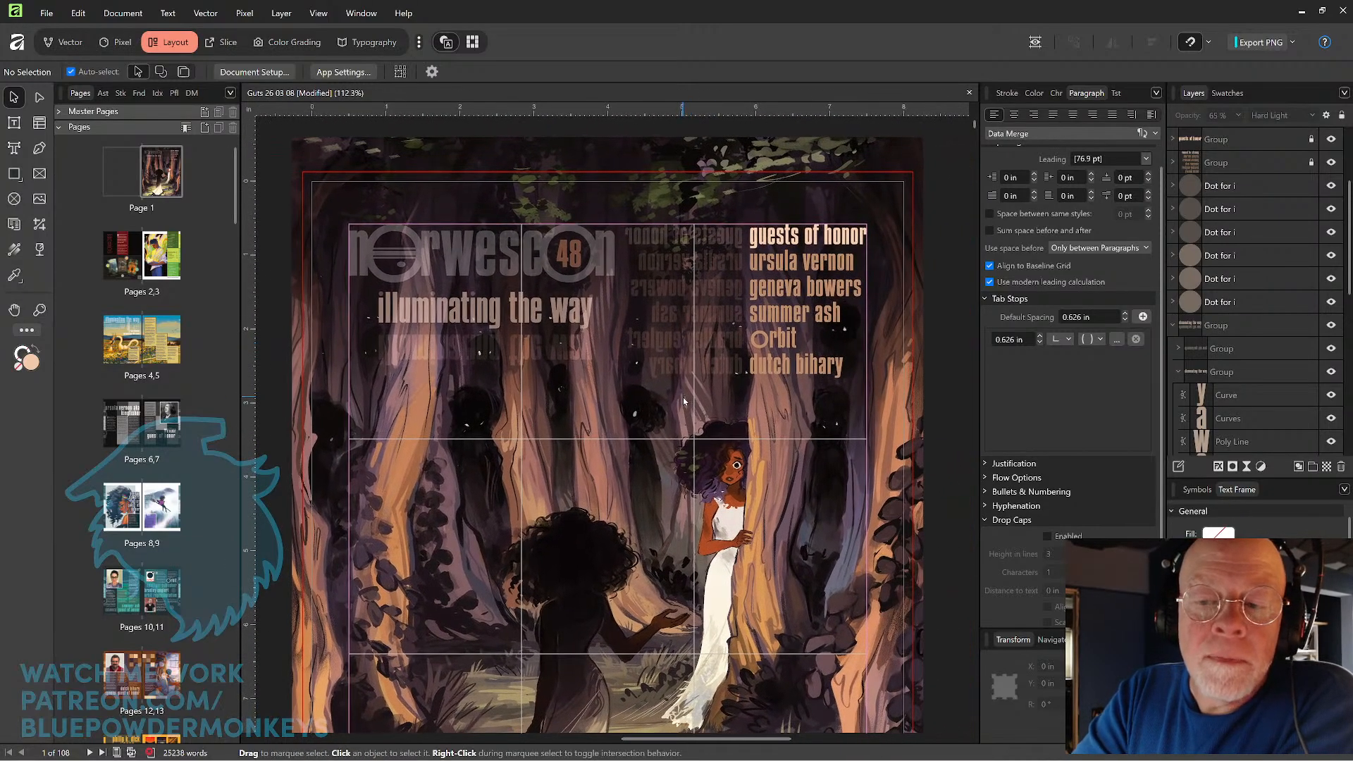
key(space)
drag(631, 388, 729, 450)
Reselect all the tagline's letter shapes and apply the peach colour sampled from the "guests of honor" heading.
drag(331, 387, 672, 379)
drag(330, 387, 673, 382)
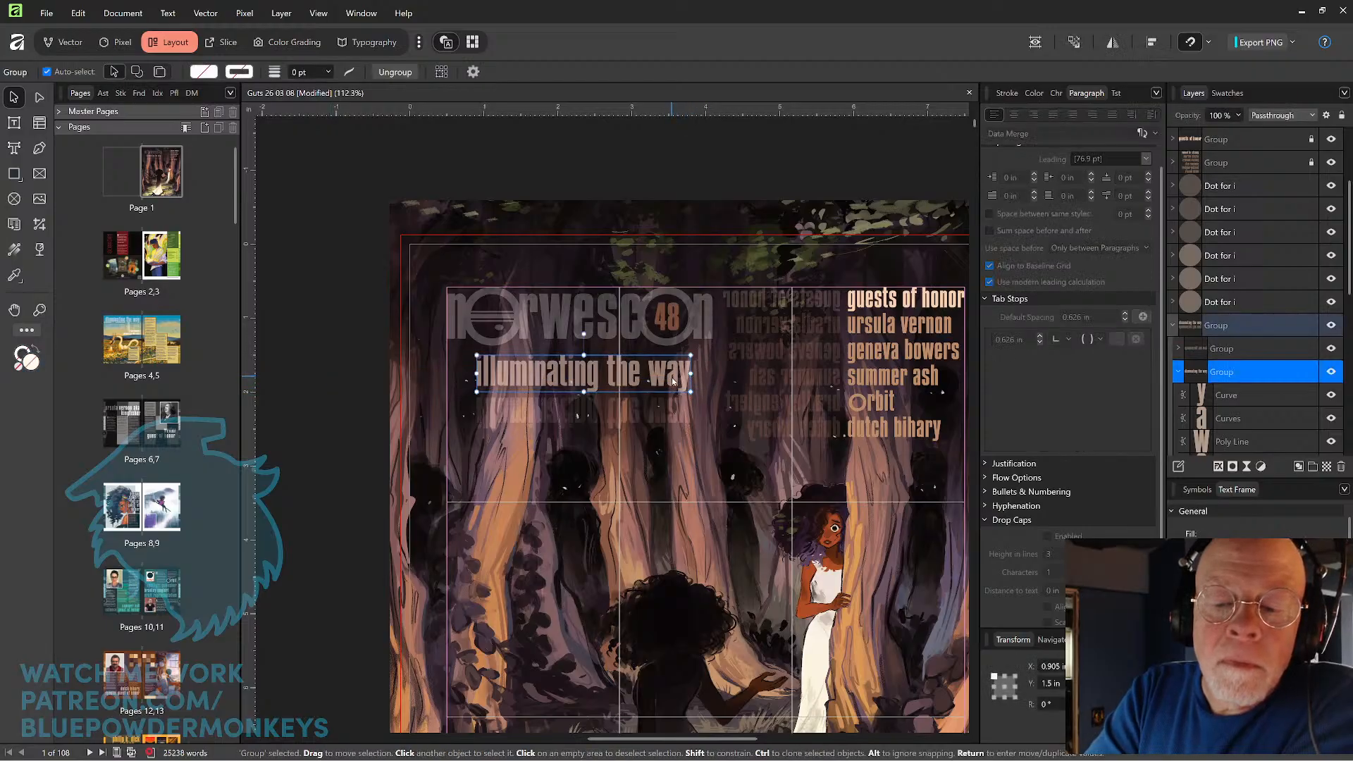
double_click(672, 379)
drag(349, 375, 726, 377)
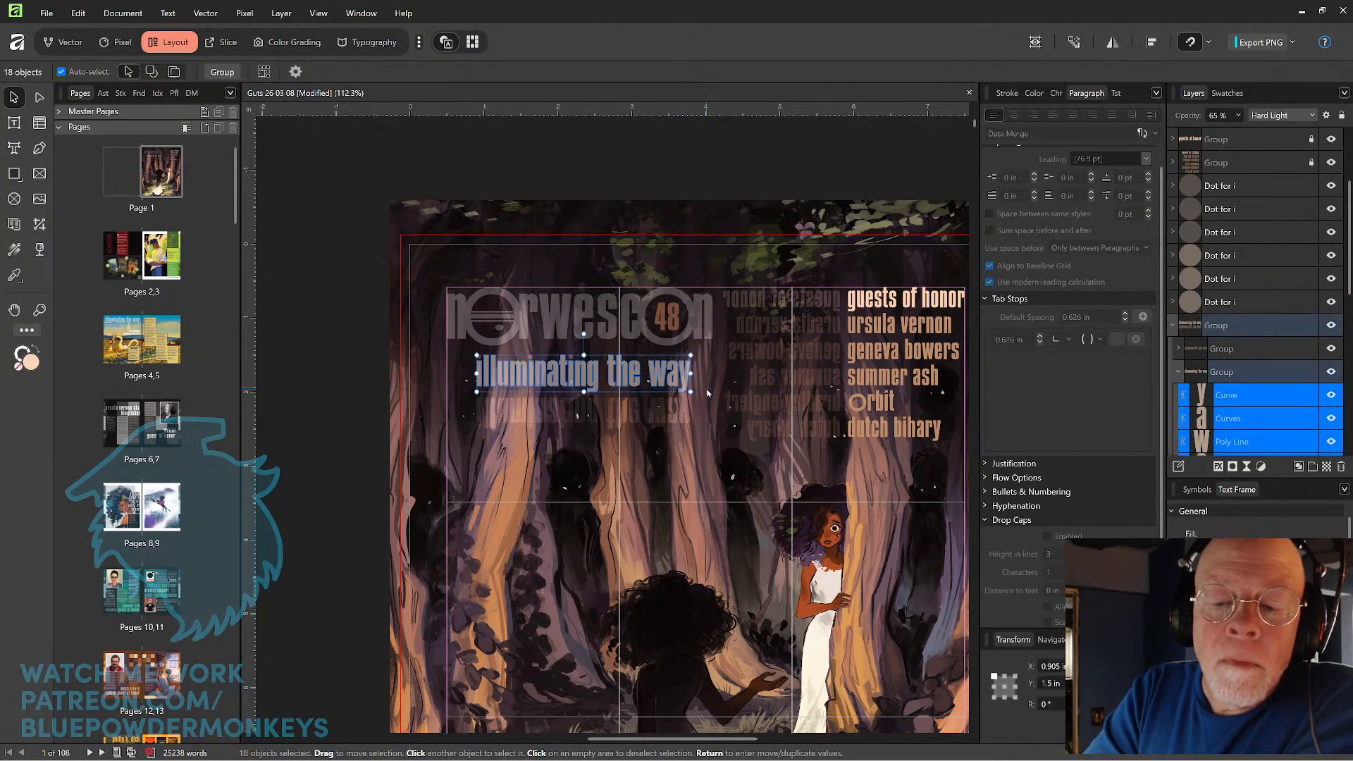
click(14, 276)
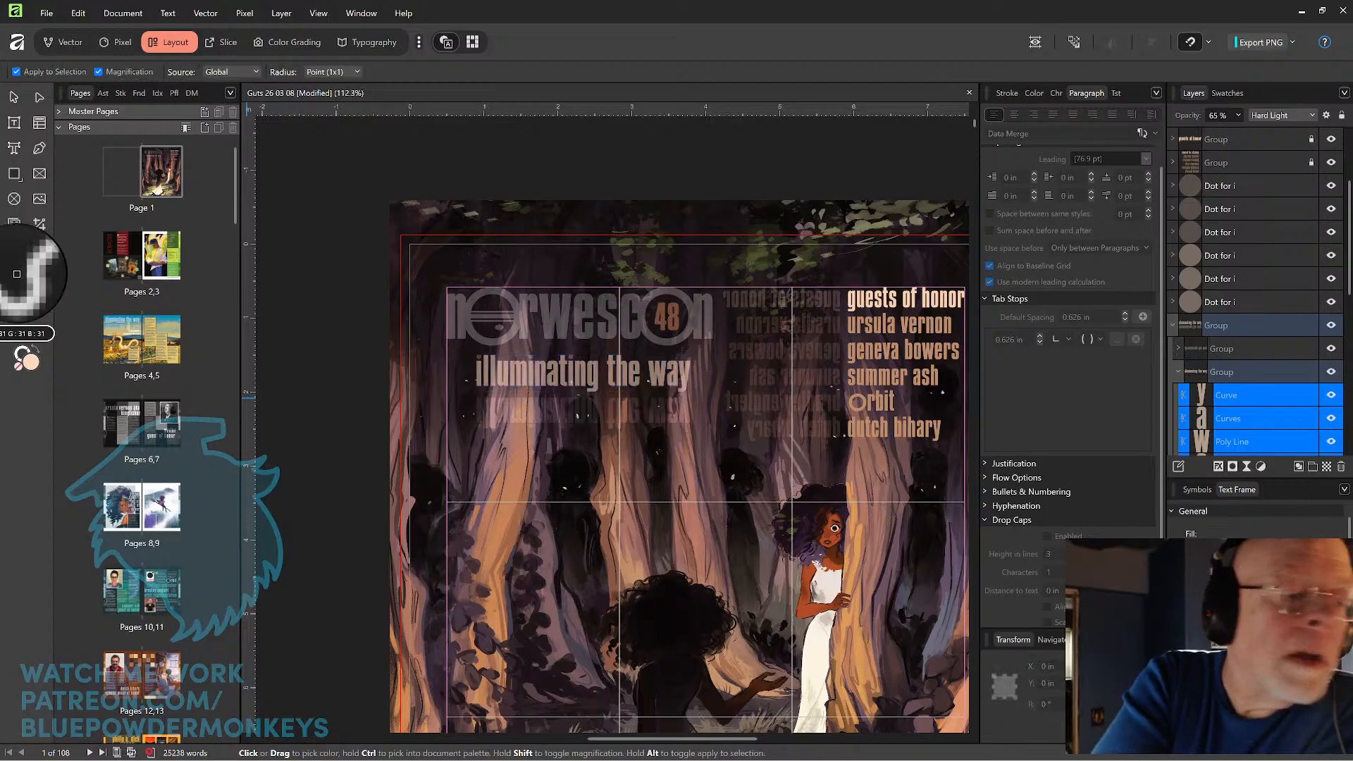
click(884, 297)
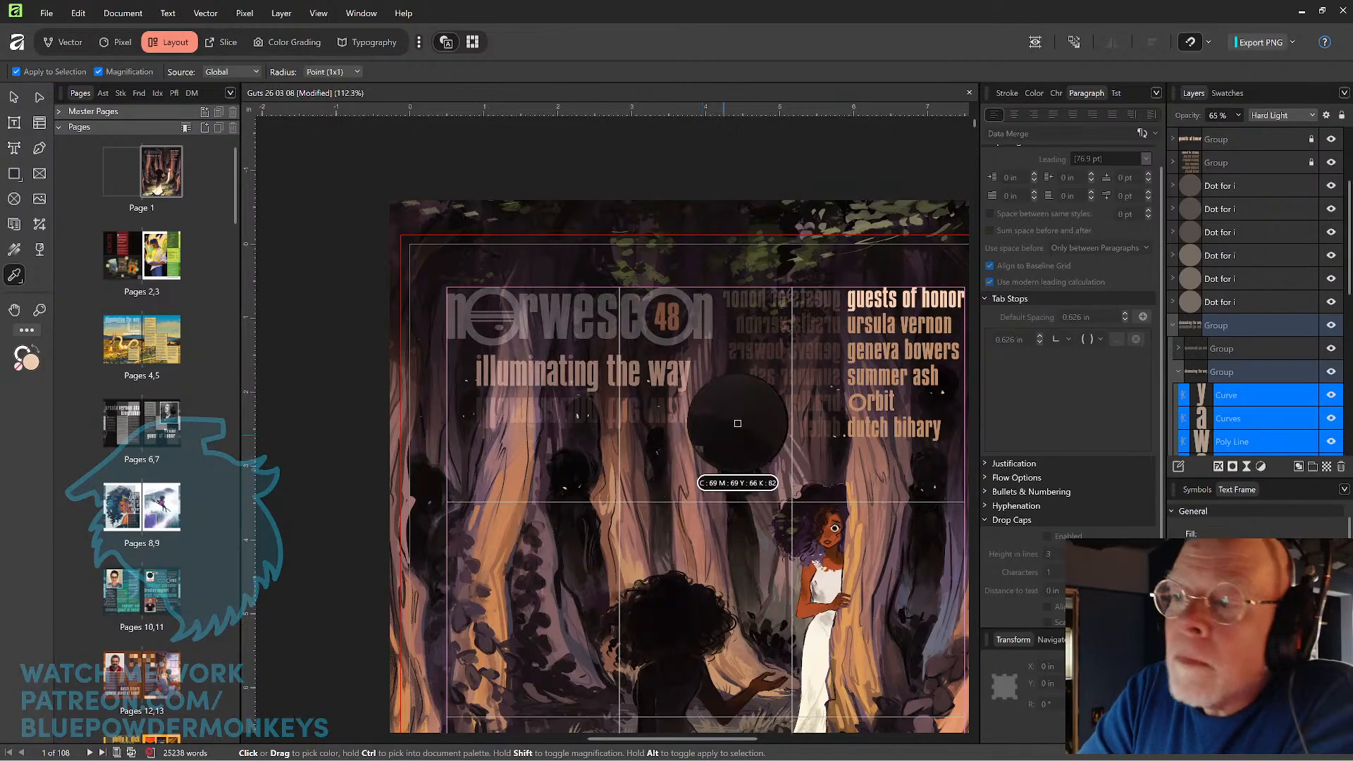
Set the tagline letters' blend mode to Normal and their opacity to 100%.
click(1312, 117)
scroll(1312, 242, up, 5)
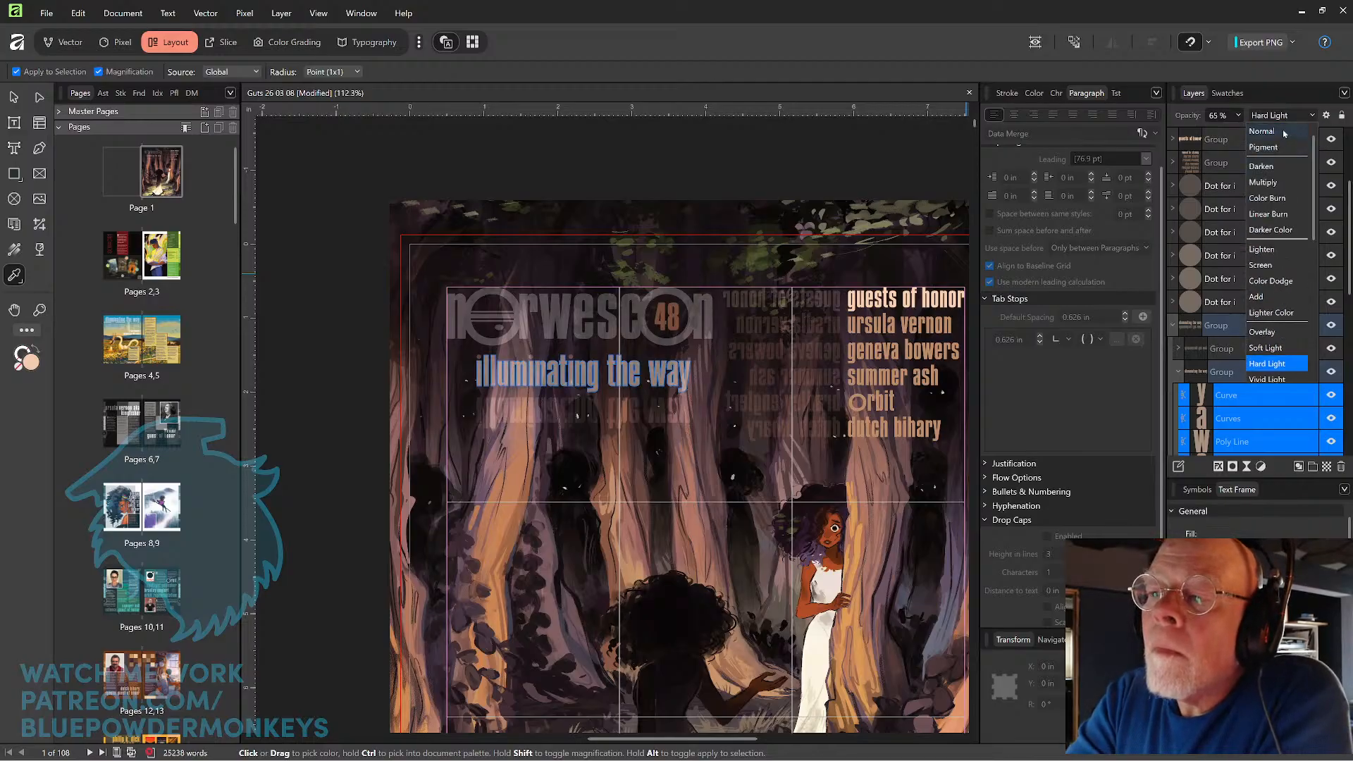
click(1261, 132)
click(1240, 117)
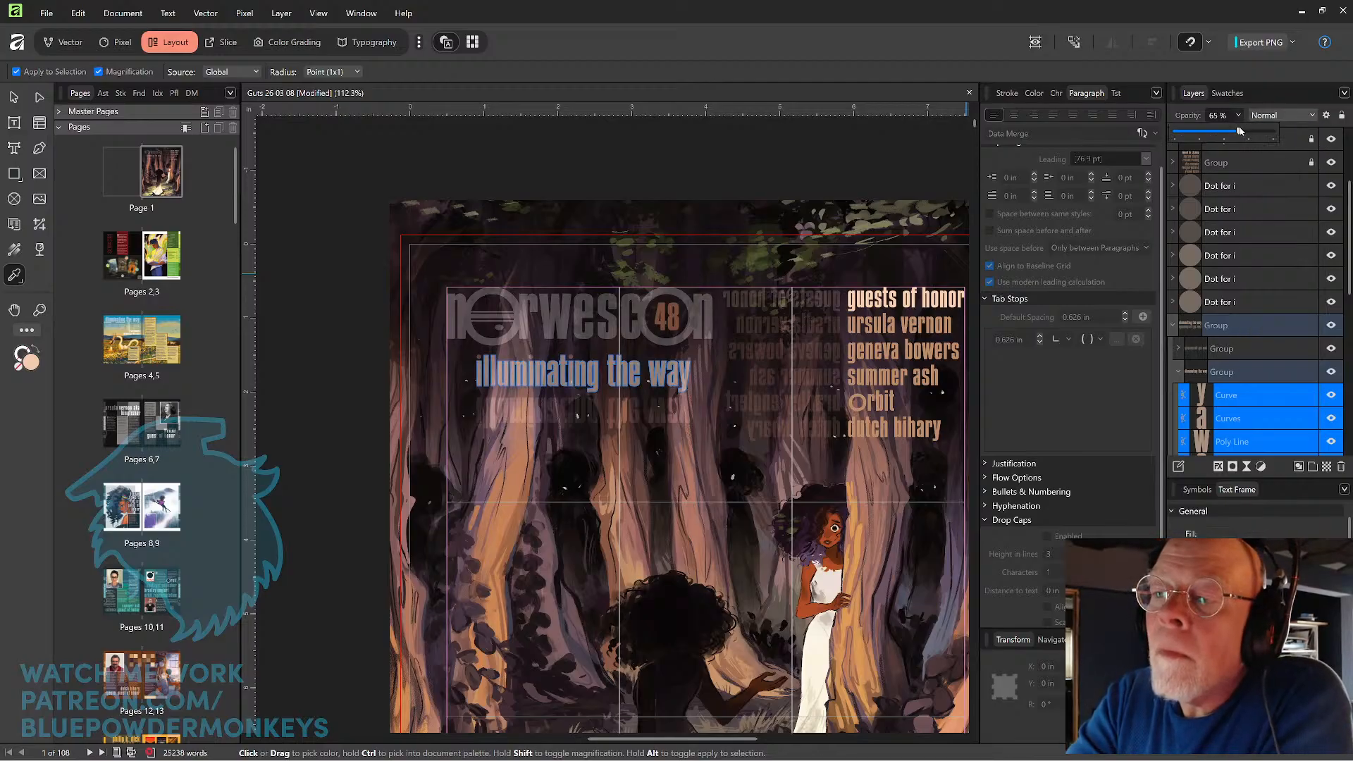
drag(1239, 131, 1289, 131)
click(771, 189)
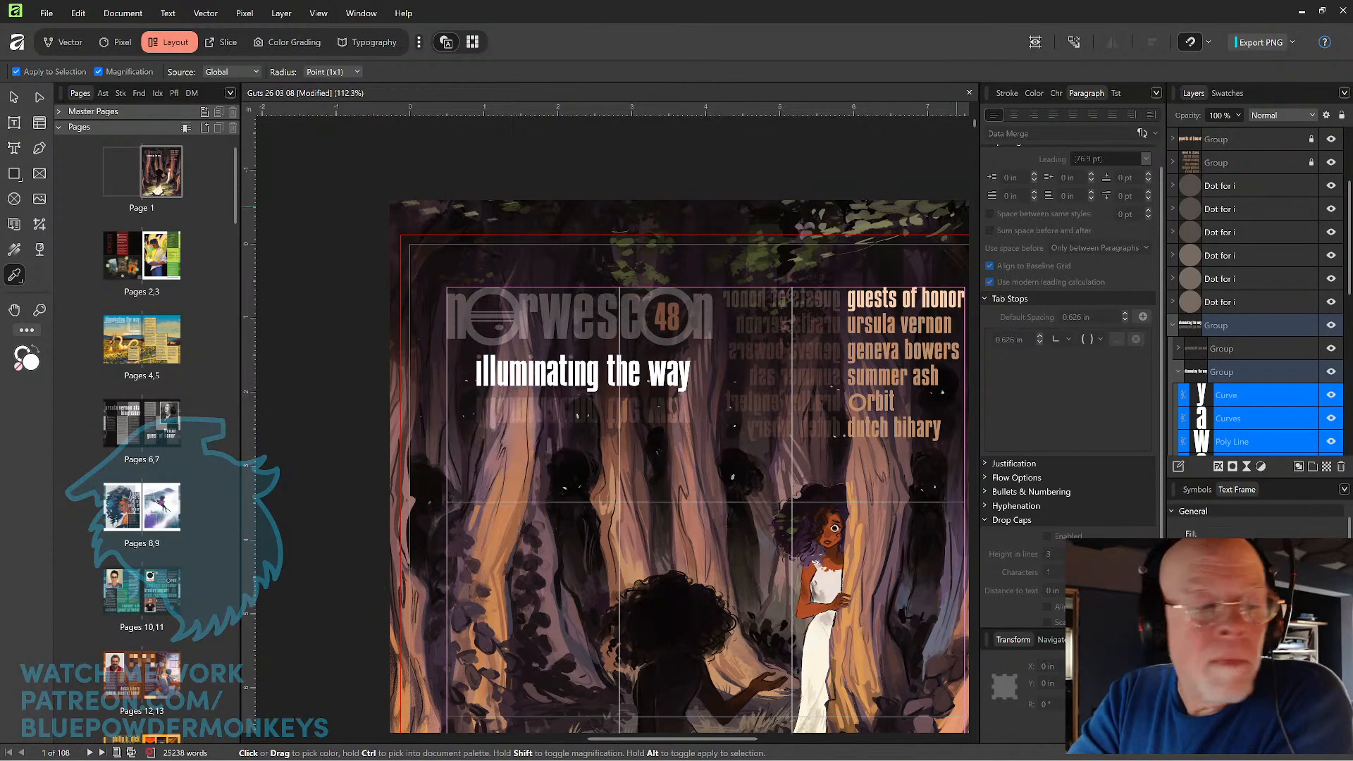
Resample the "guests of honor" heading's peach colour onto the selected tagline letters and deselect them.
click(907, 302)
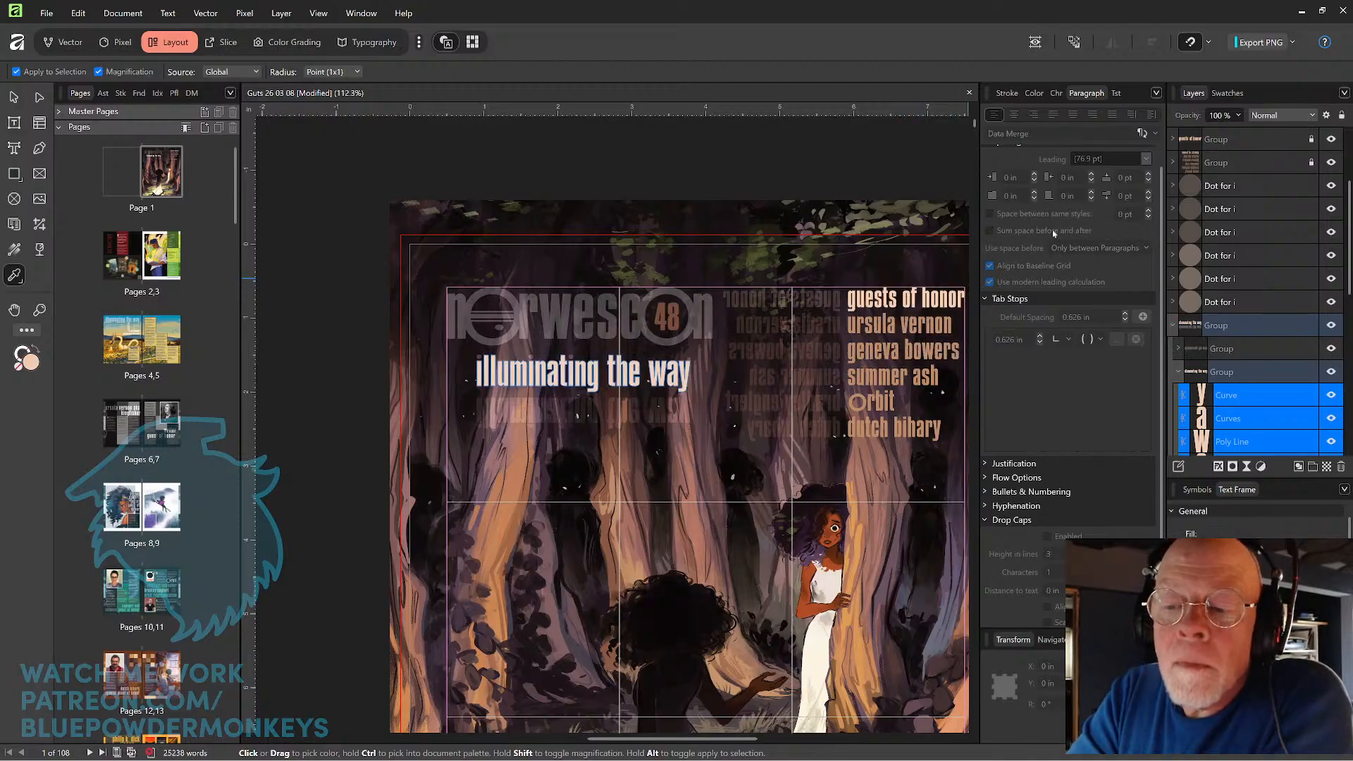
key(v)
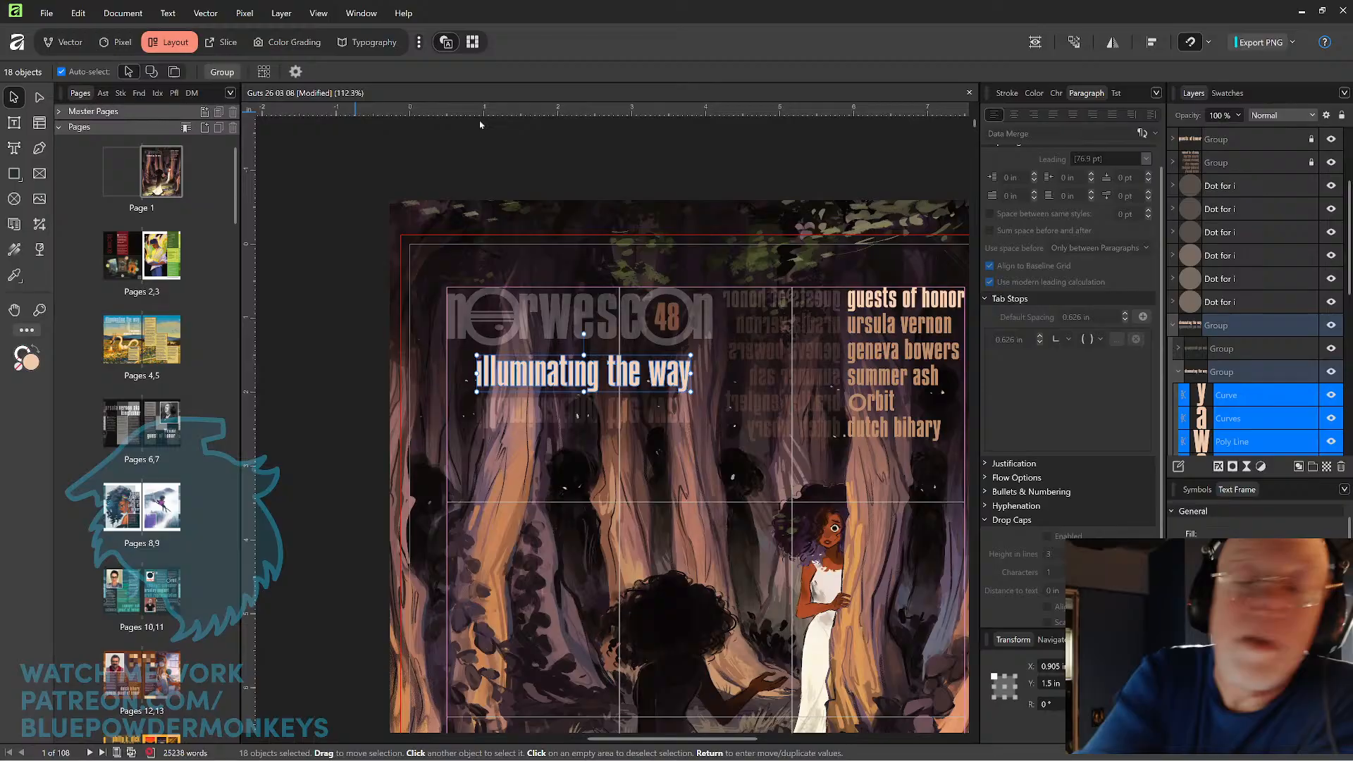
click(925, 299)
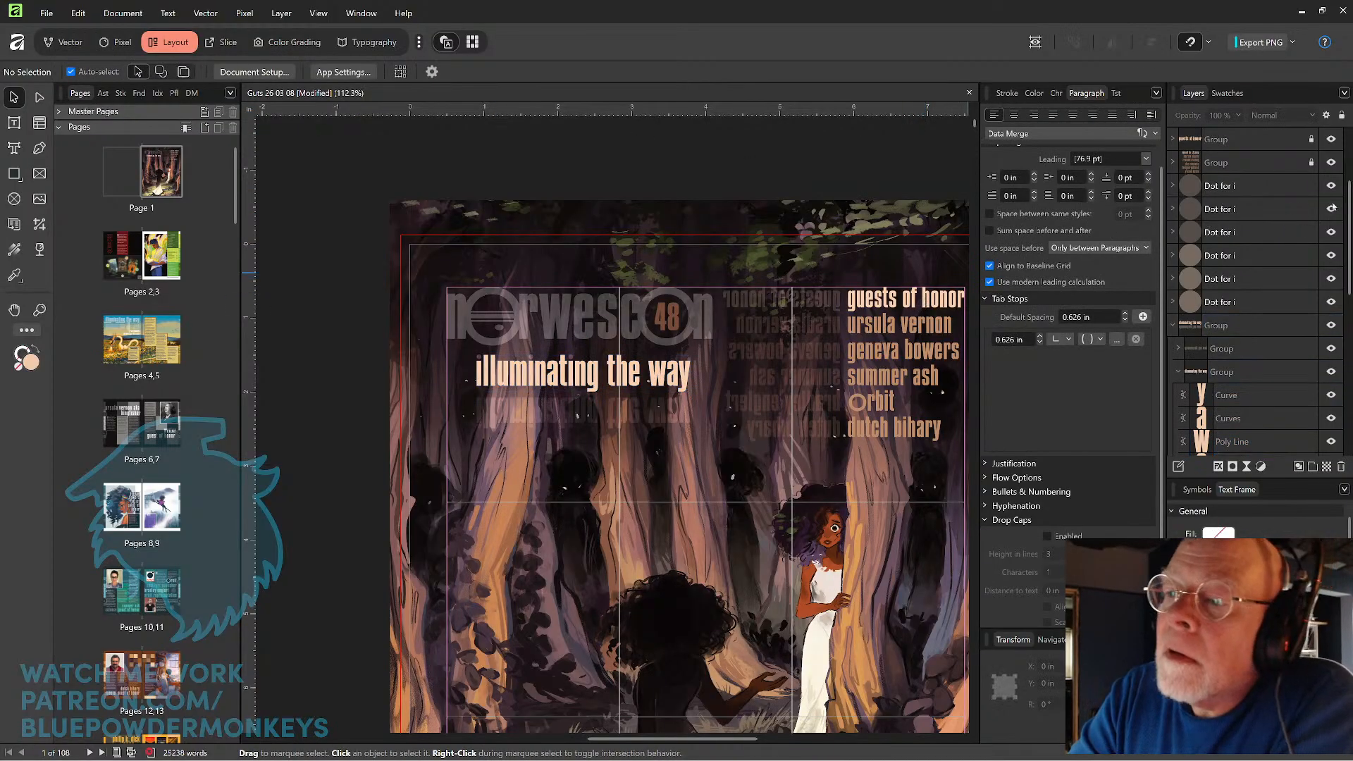
Unlock the "guests of honor" heading group, and identify the mirrored guest-list group by selecting it, leaving it locked.
click(1329, 163)
click(1320, 166)
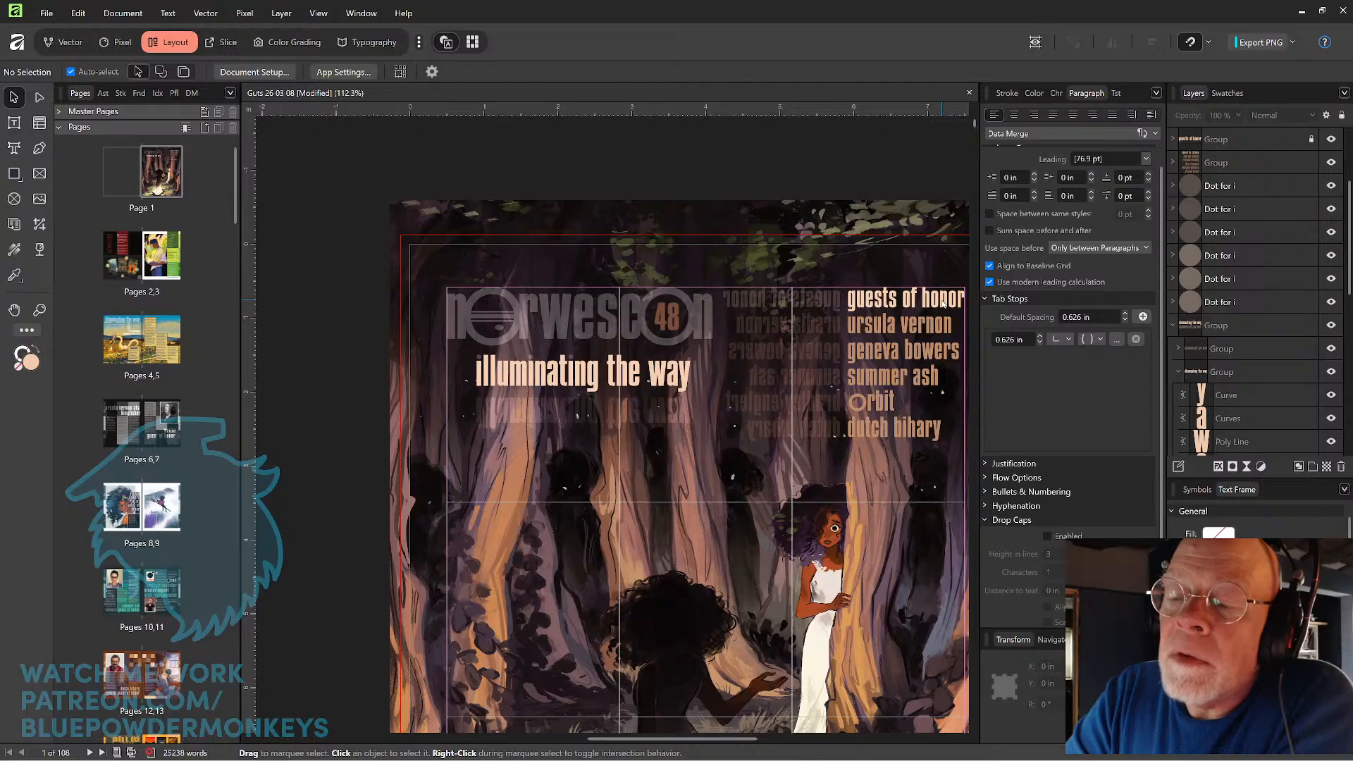
click(1293, 167)
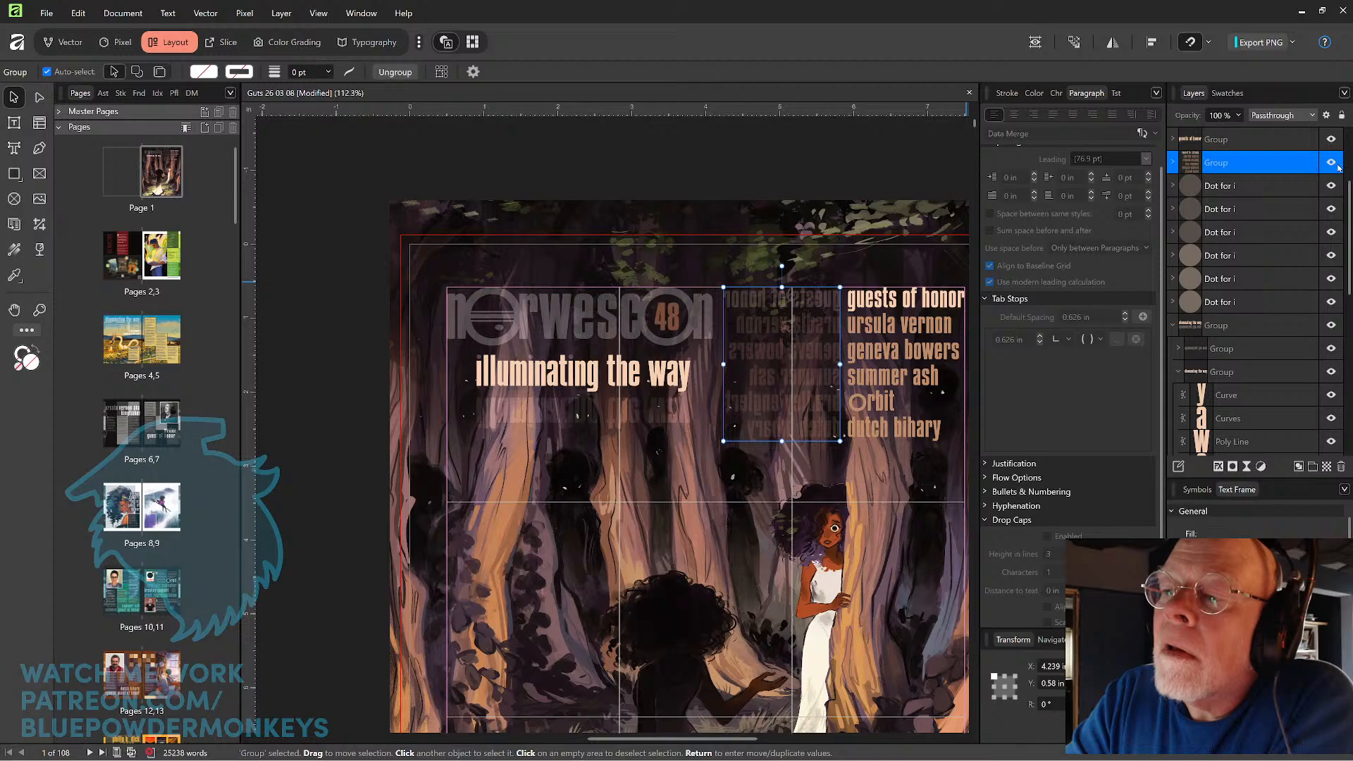
click(1317, 164)
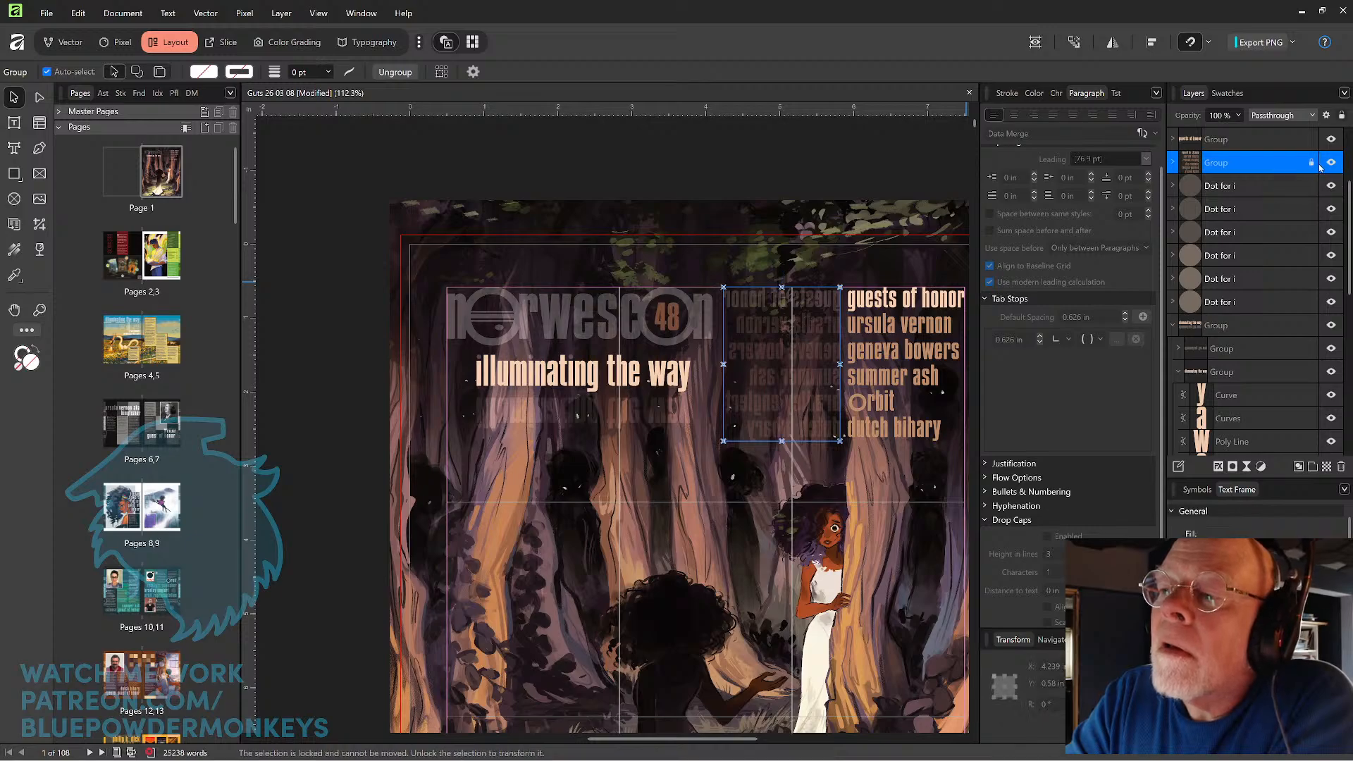
Inspect the fill, opacity and blend mode of the letter h in the "guests of honor" heading.
click(925, 301)
double_click(925, 301)
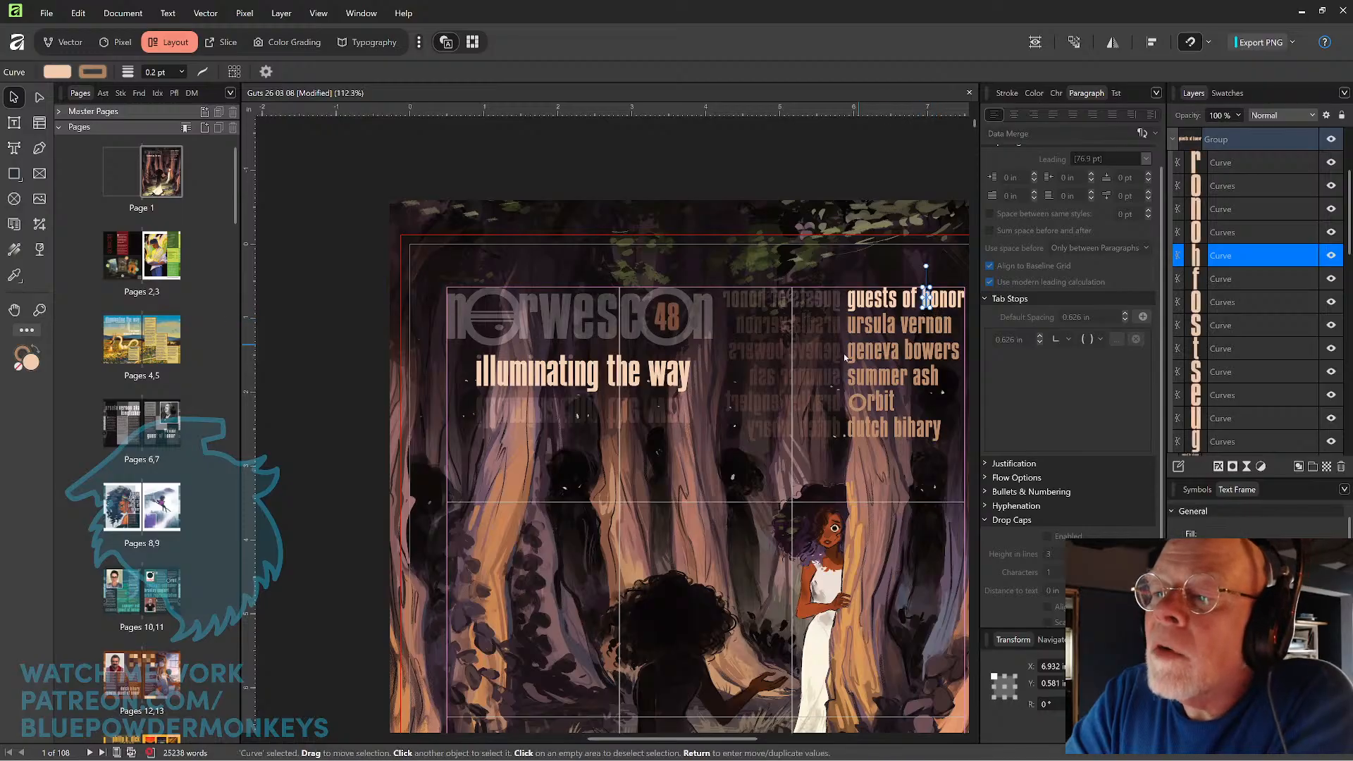
click(867, 160)
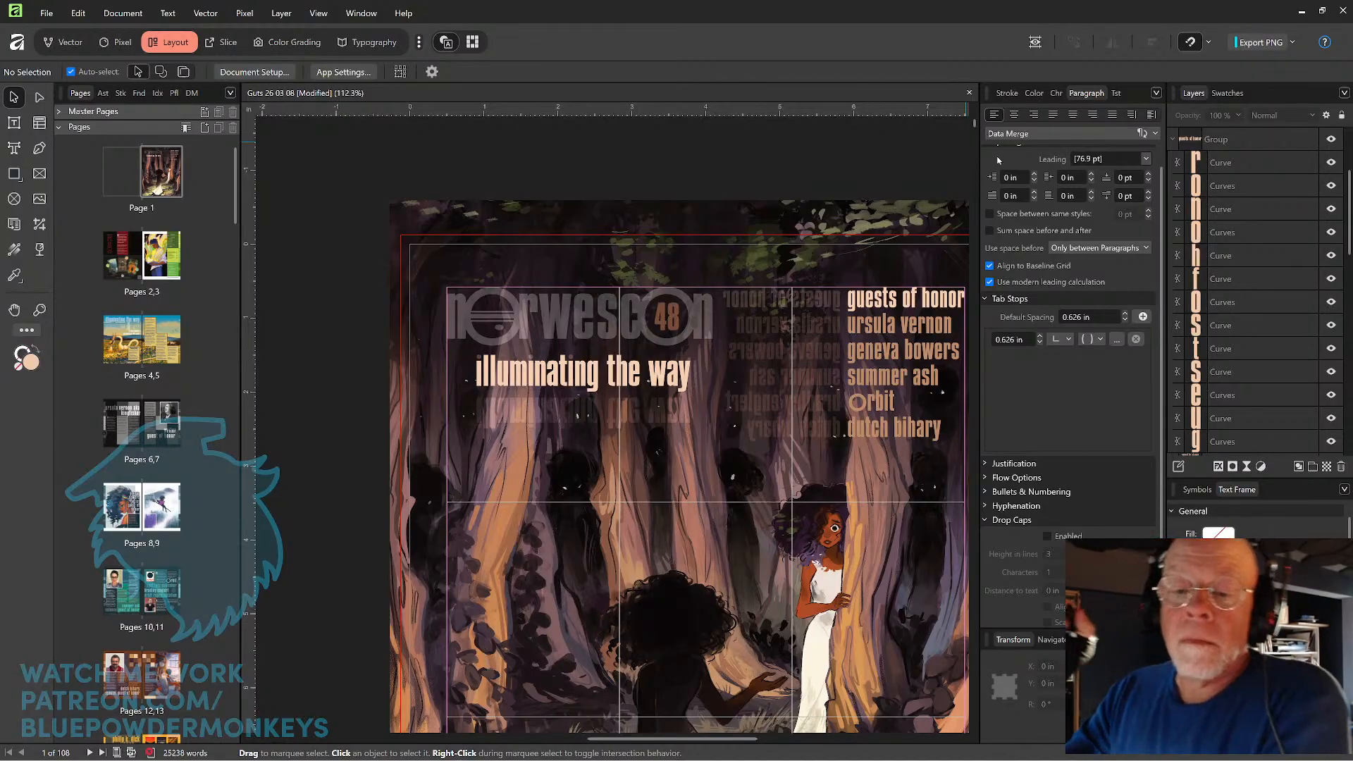
Examine the blend mode and opacity of the "con" curves nested inside the norwescon title group.
drag(358, 208, 708, 320)
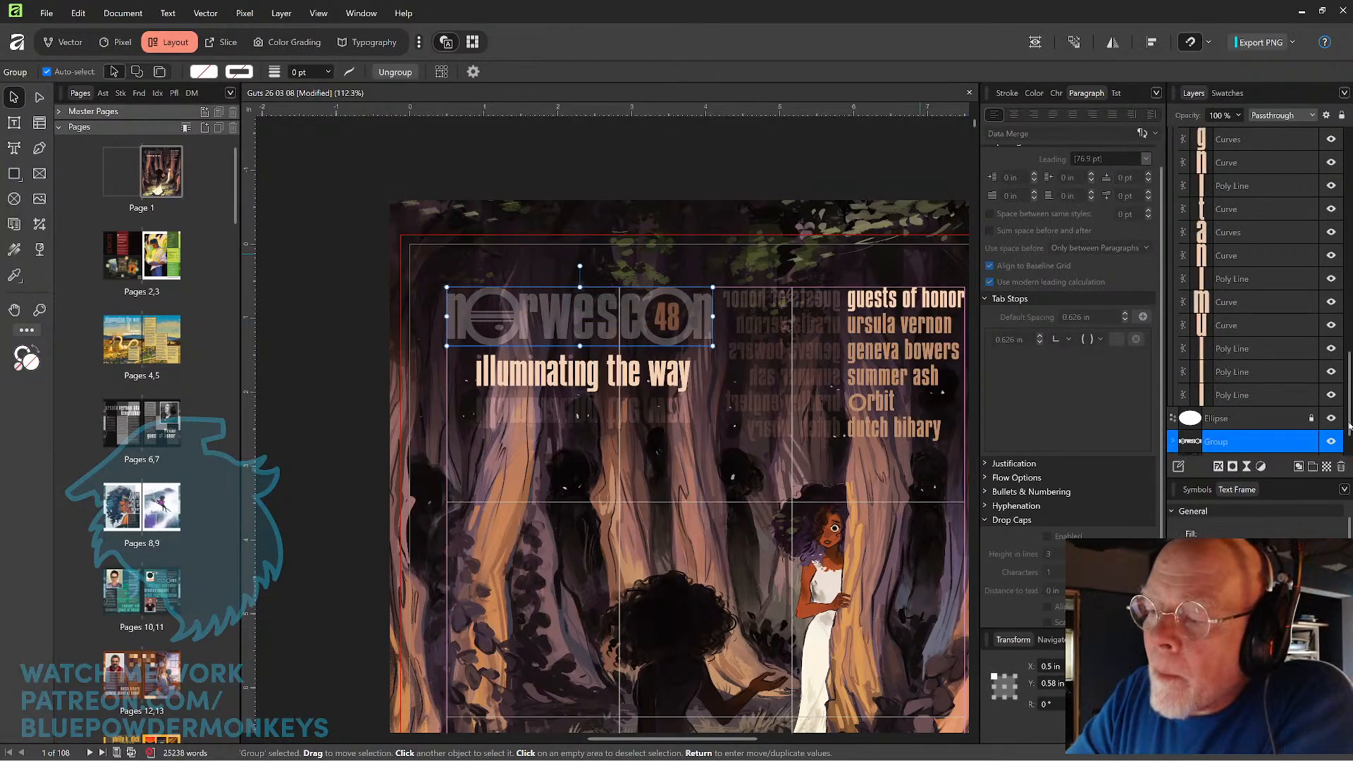
click(1347, 449)
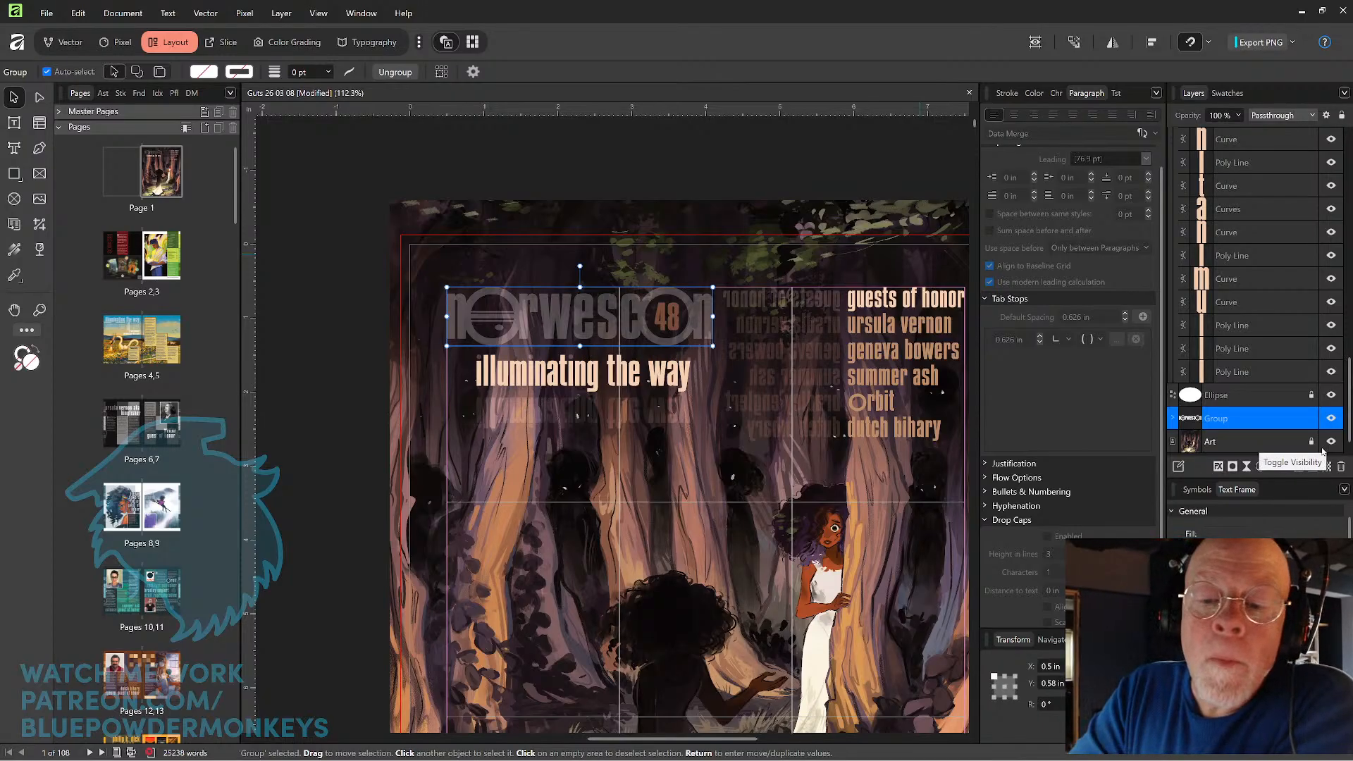
double_click(694, 326)
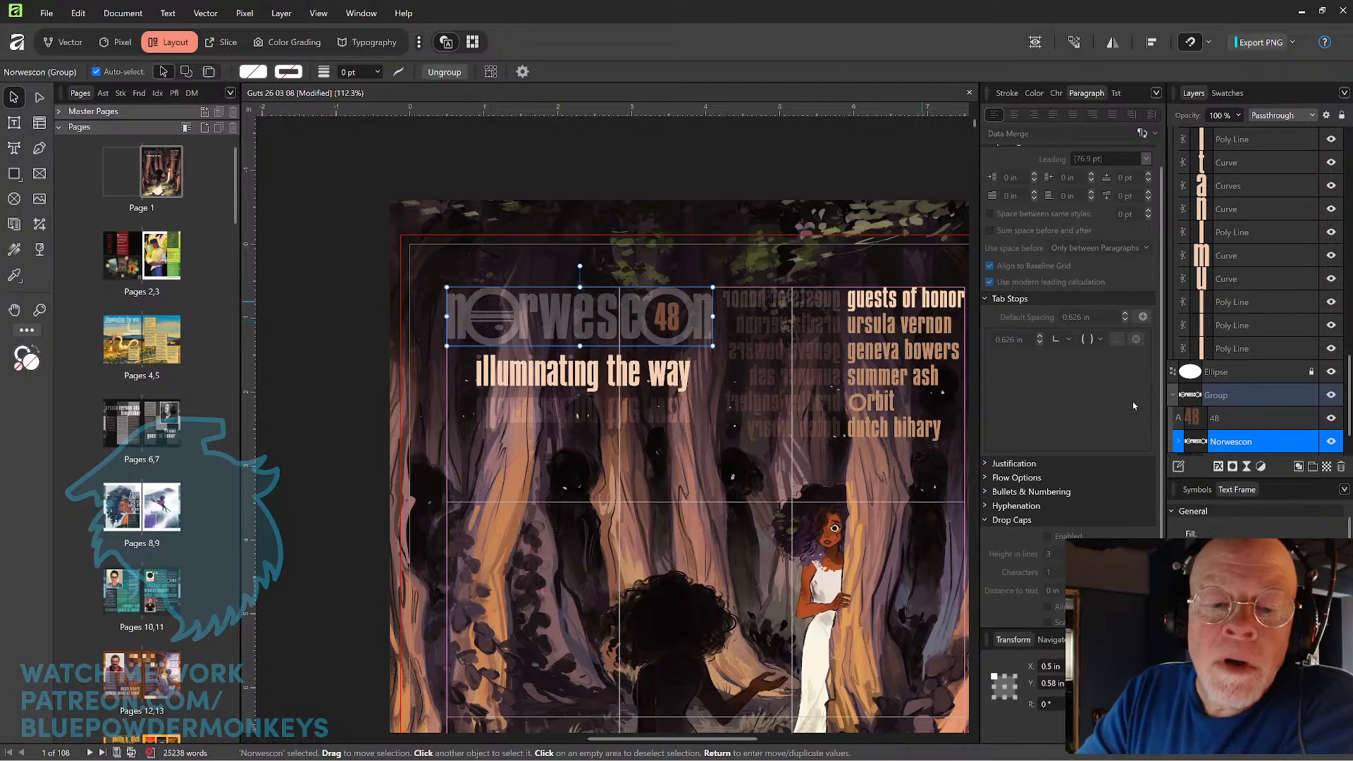
double_click(699, 333)
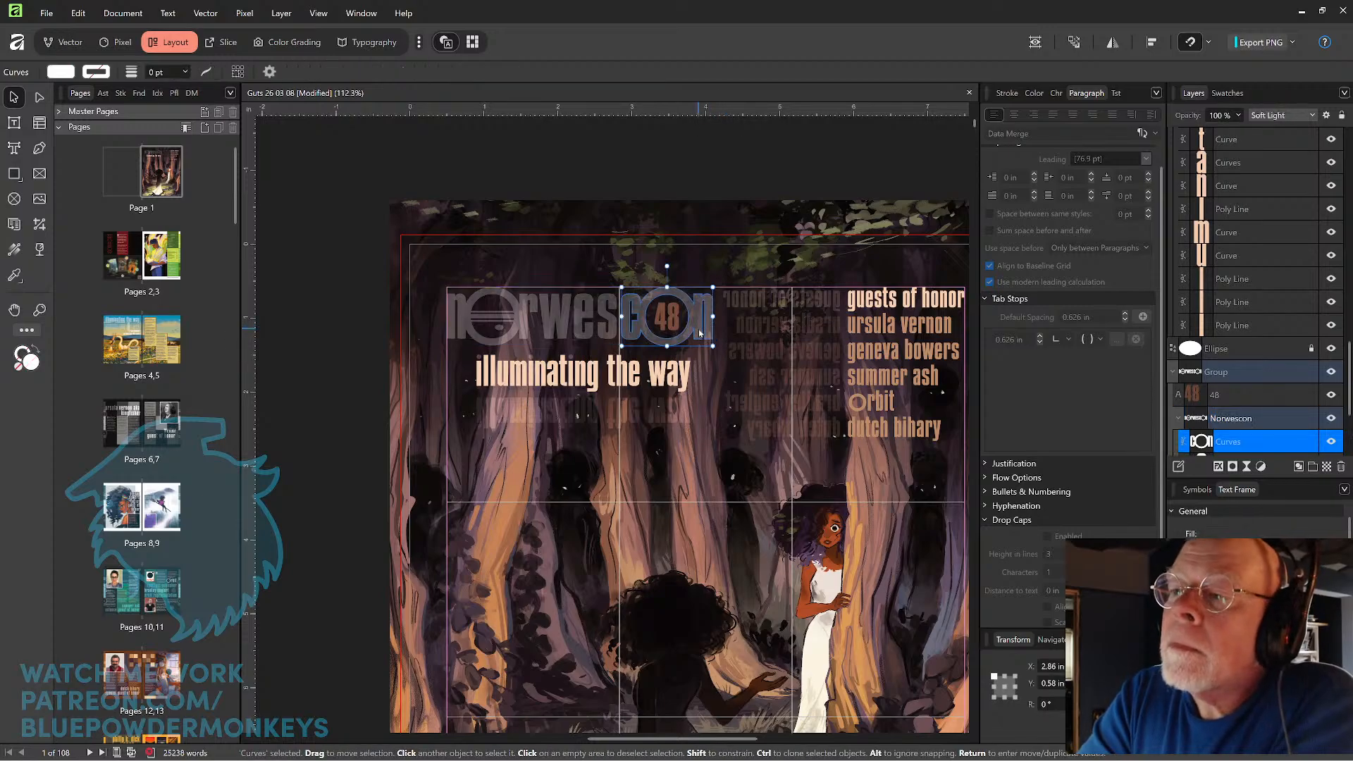
key(Caps_Lock)
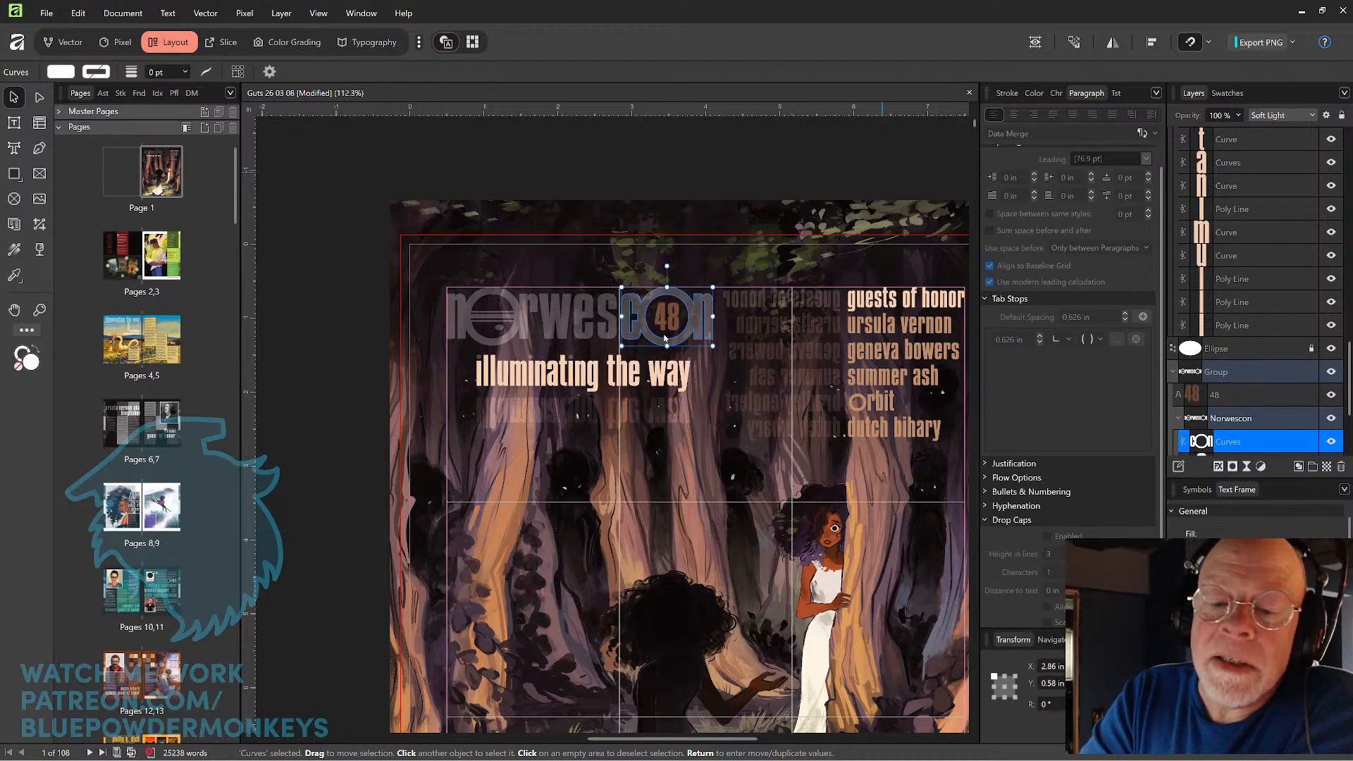
key(Escape)
Select the group holding the "illuminating the way" letters and preview different blend modes on it without applying one.
click(682, 378)
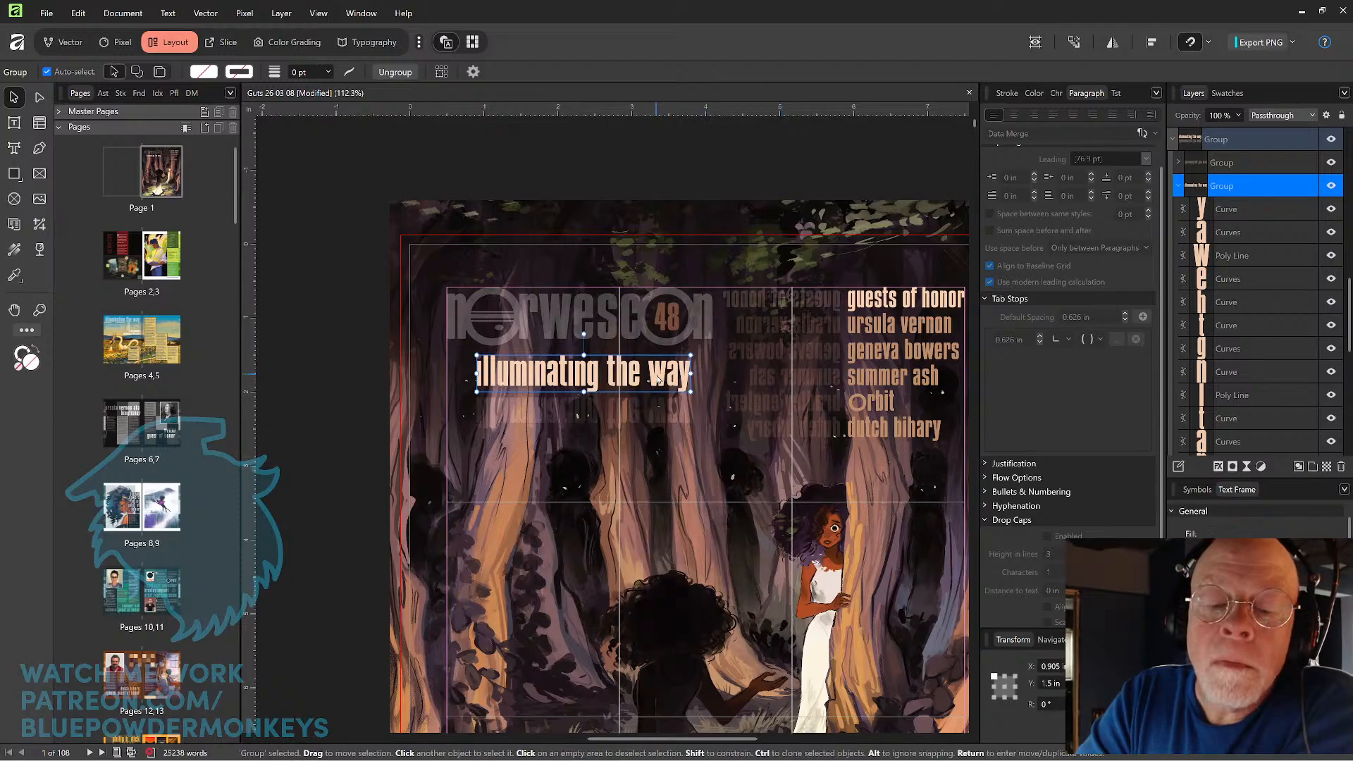
double_click(658, 378)
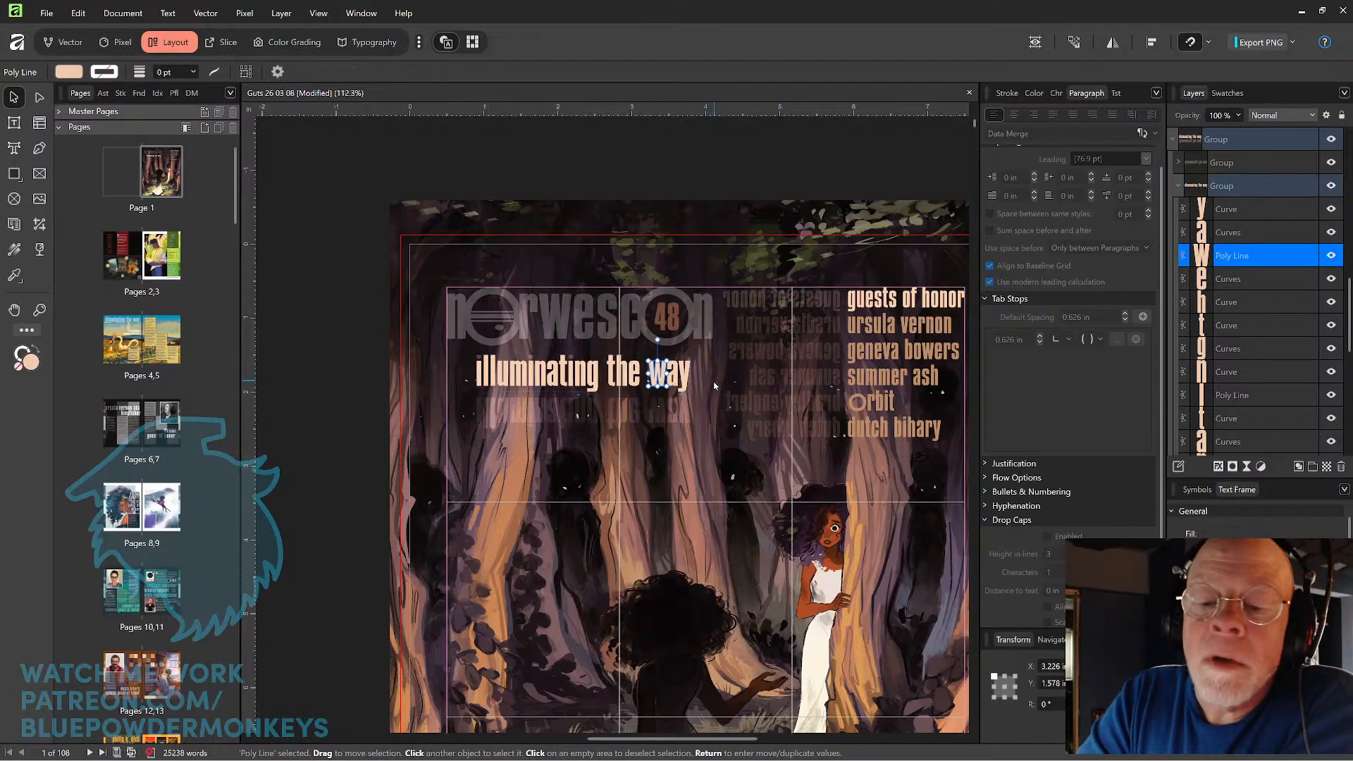
click(1247, 185)
click(1239, 115)
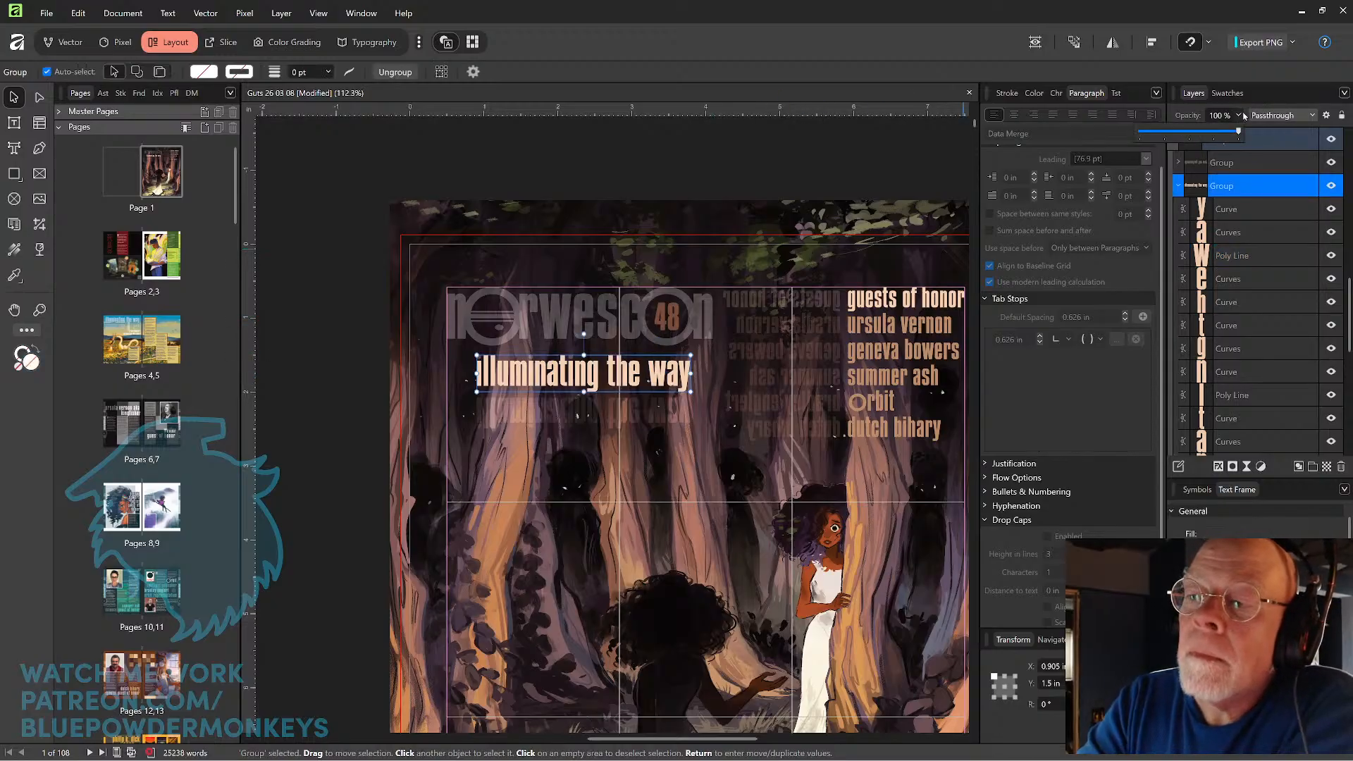
click(1314, 115)
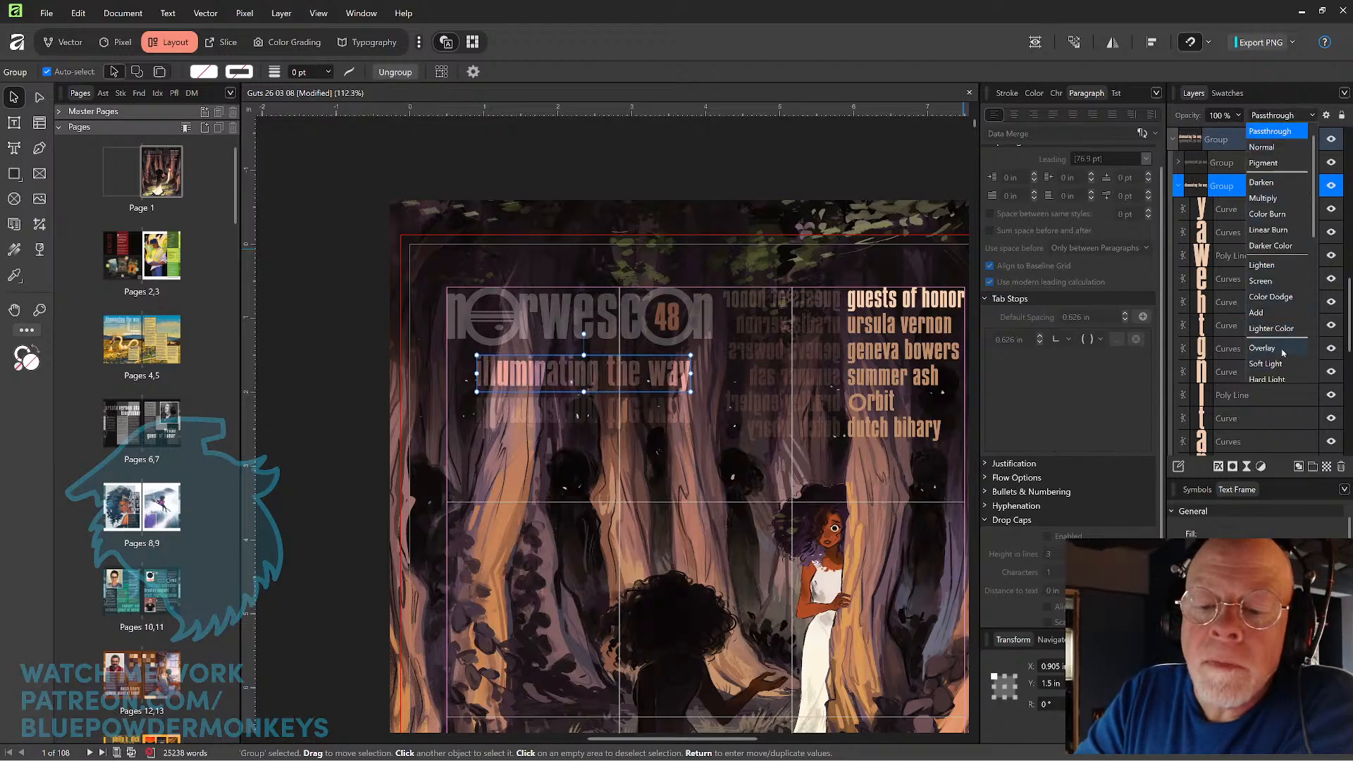
scroll(1285, 367, down, 3)
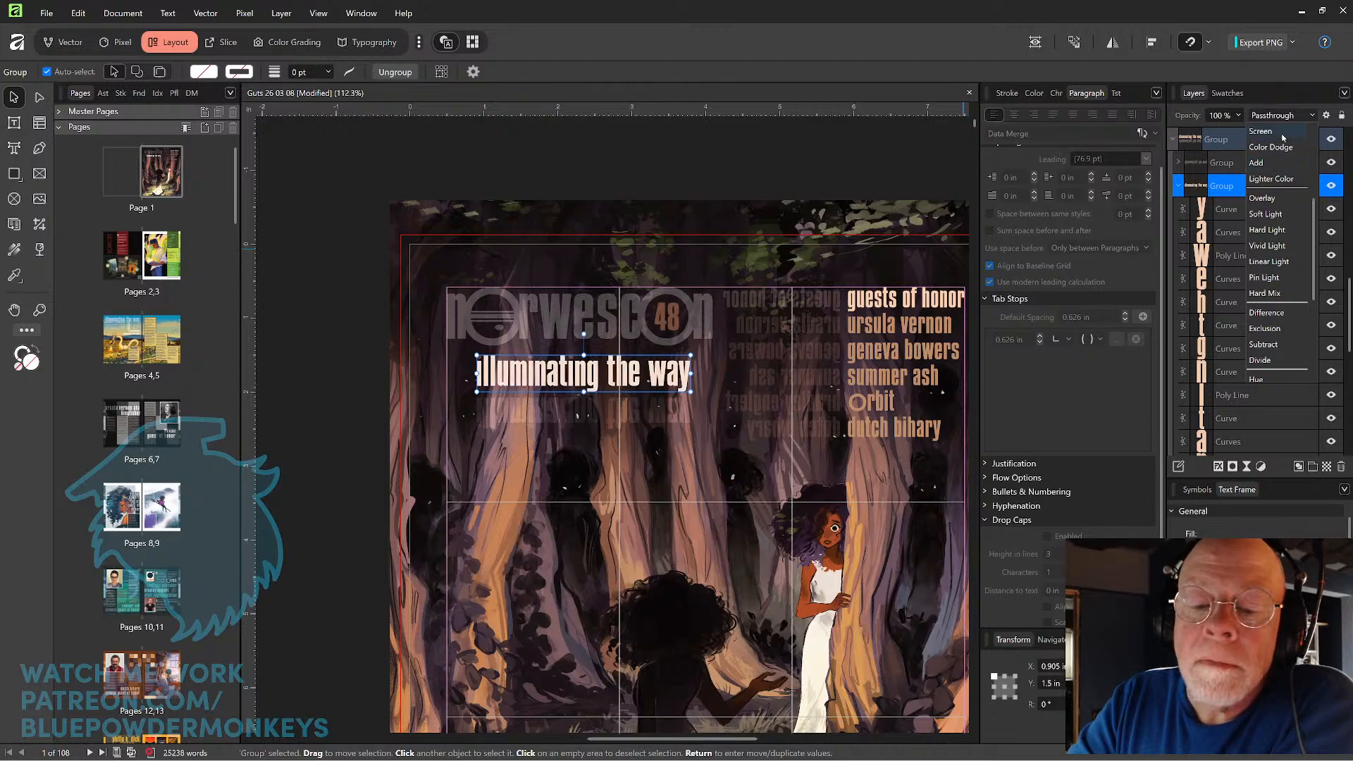
Set the tagline group's blend mode to Screen and its opacity to 75%, and save the document.
click(1347, 286)
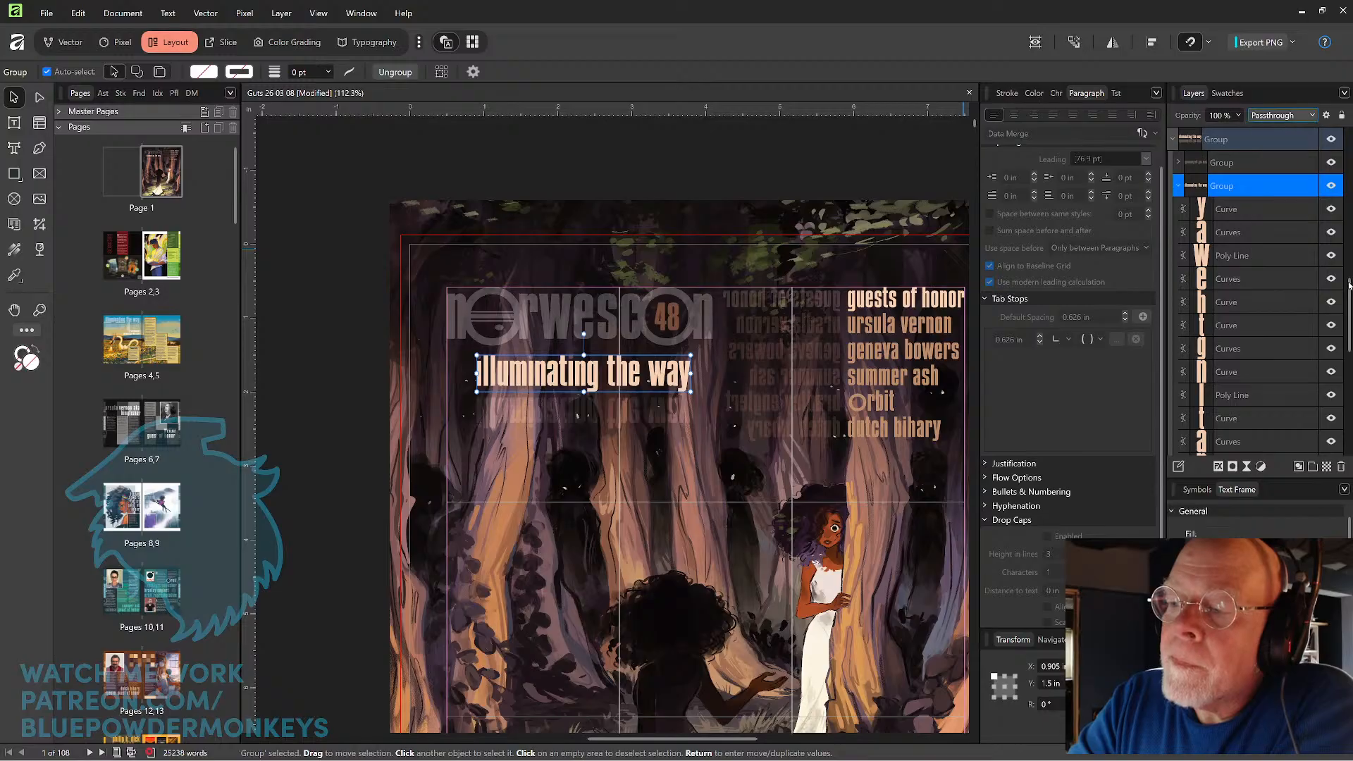
drag(1348, 285, 1348, 264)
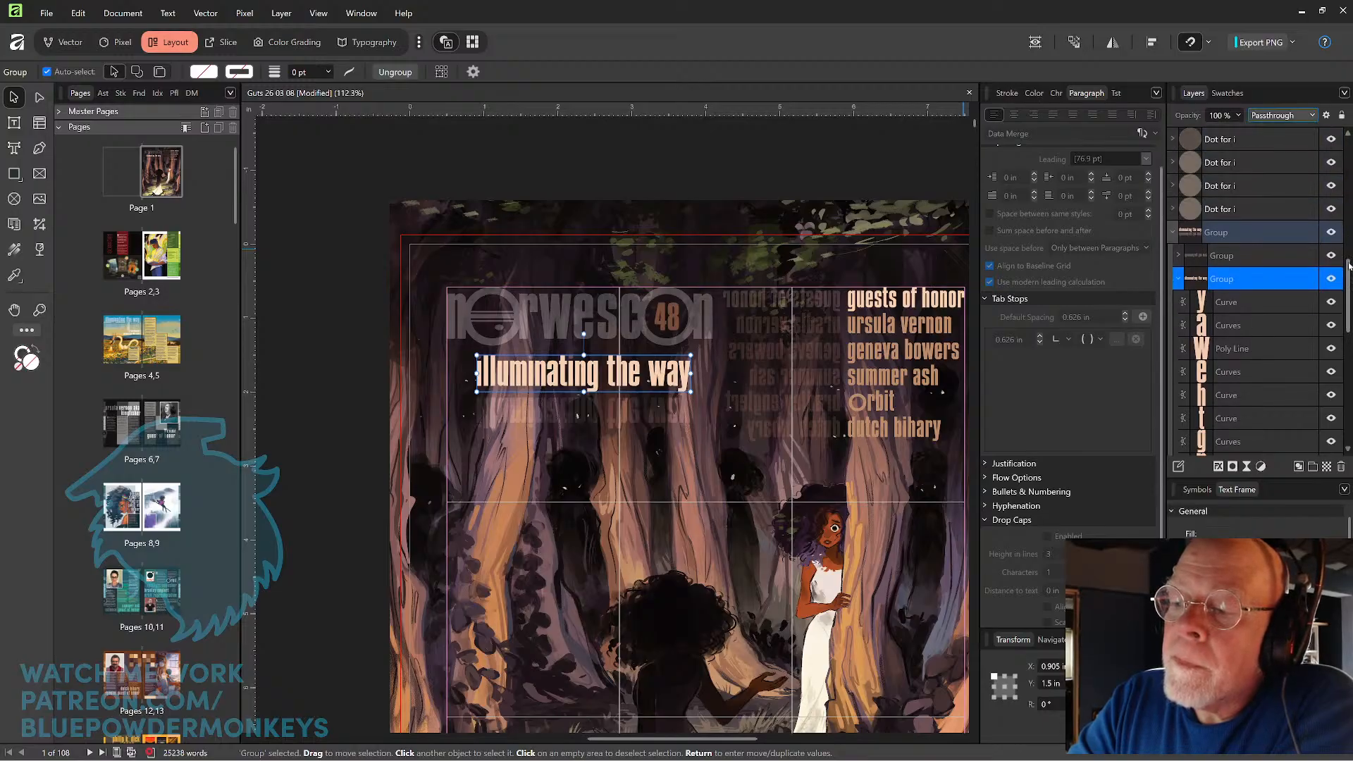
click(1300, 115)
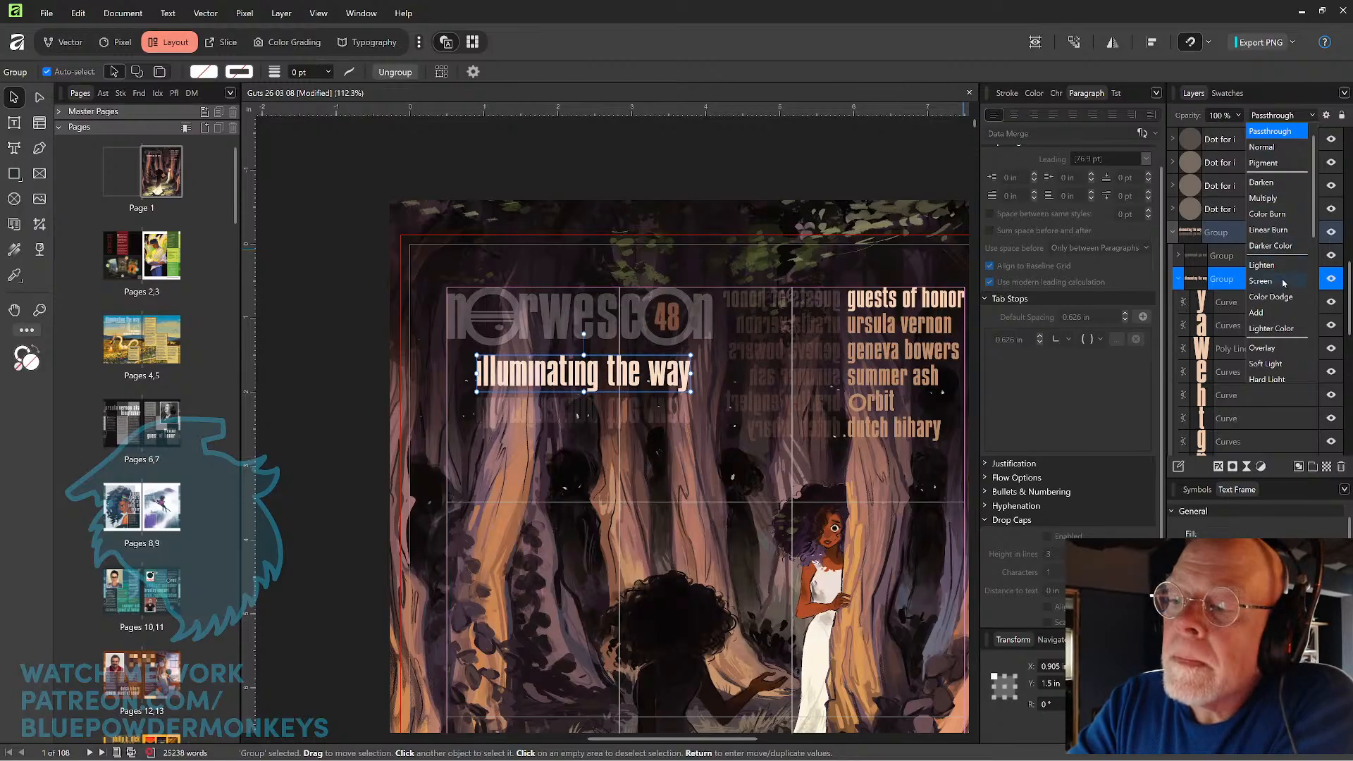
click(1282, 281)
click(1239, 118)
mouse_move(1238, 131)
mouse_down()
mouse_move(1191, 138)
mouse_move(1217, 145)
mouse_up()
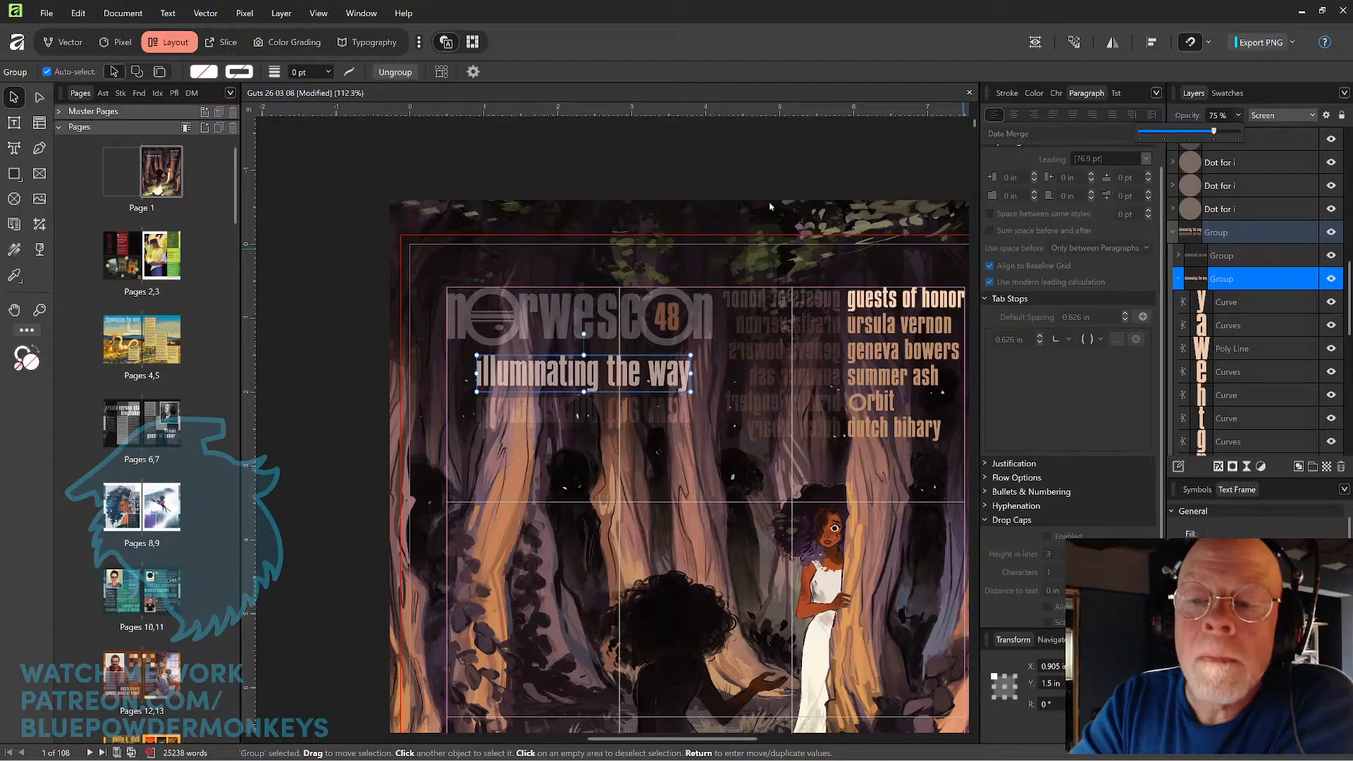
click(779, 167)
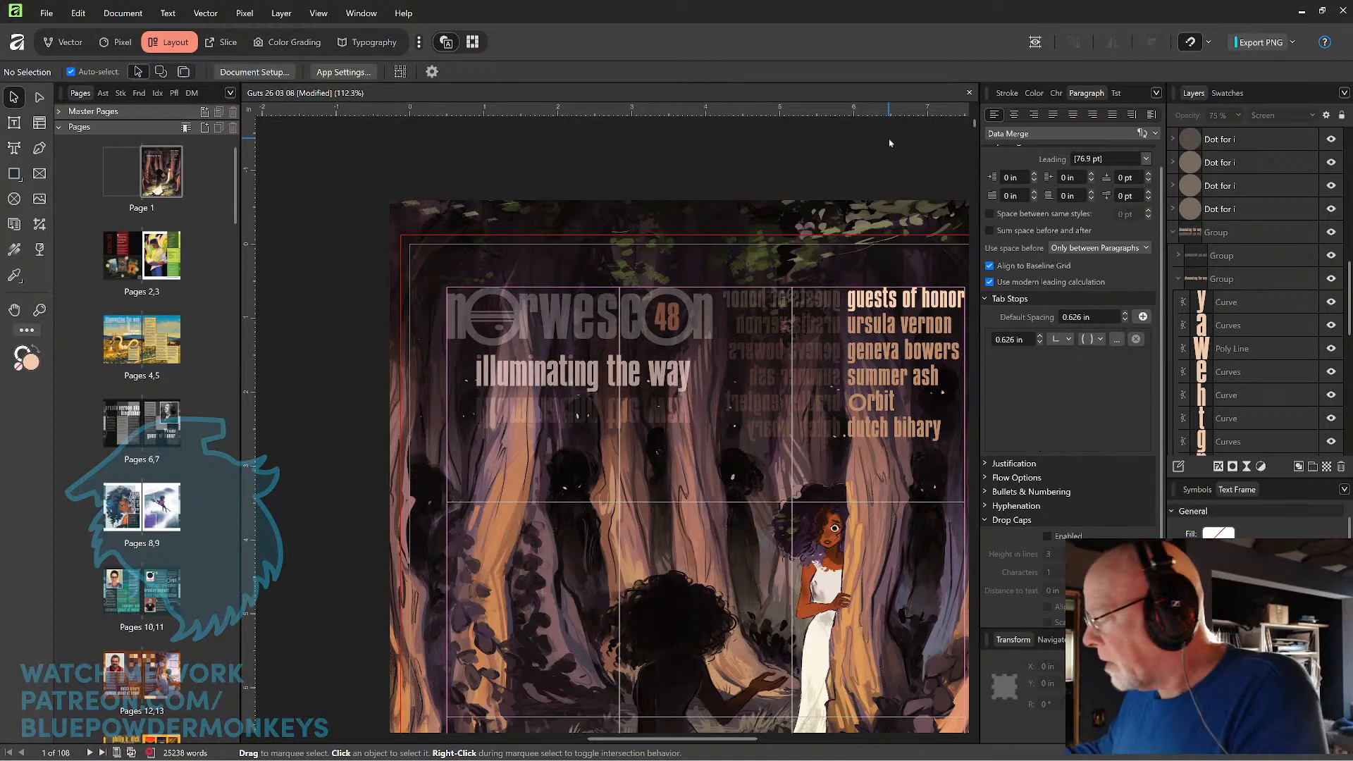
key(ctrl+s)
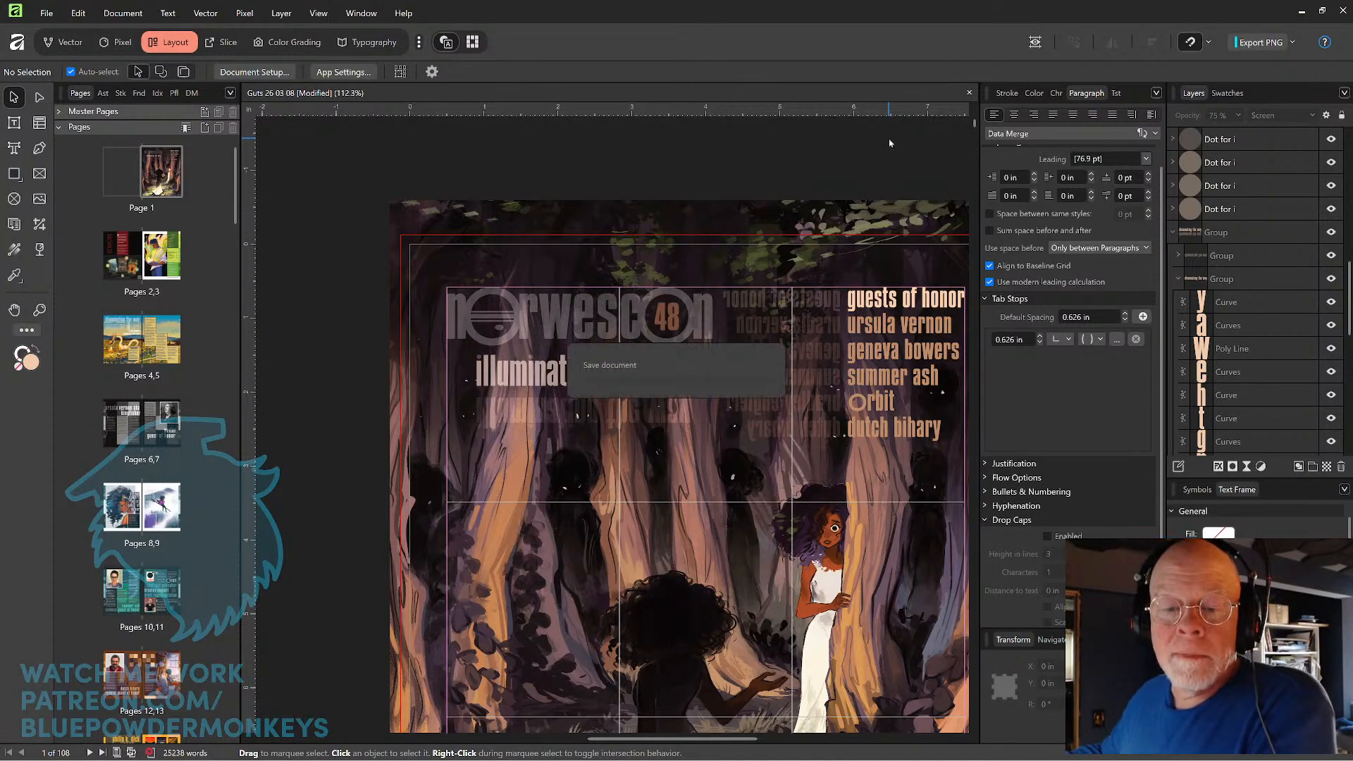
Review the whole cover page and compare it with the table-of-contents spread on pages 2 and 3.
key(ctrl+minus)
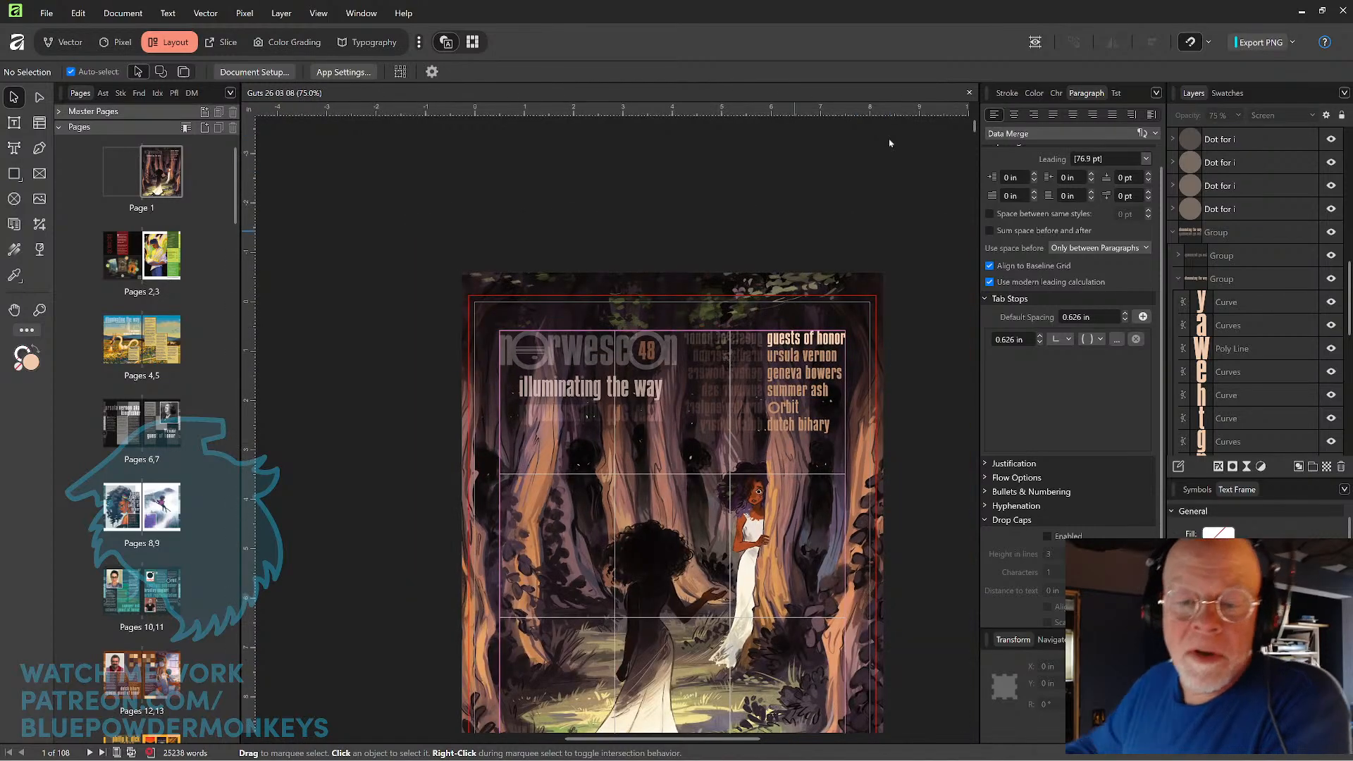
scroll(780, 396, down, 3)
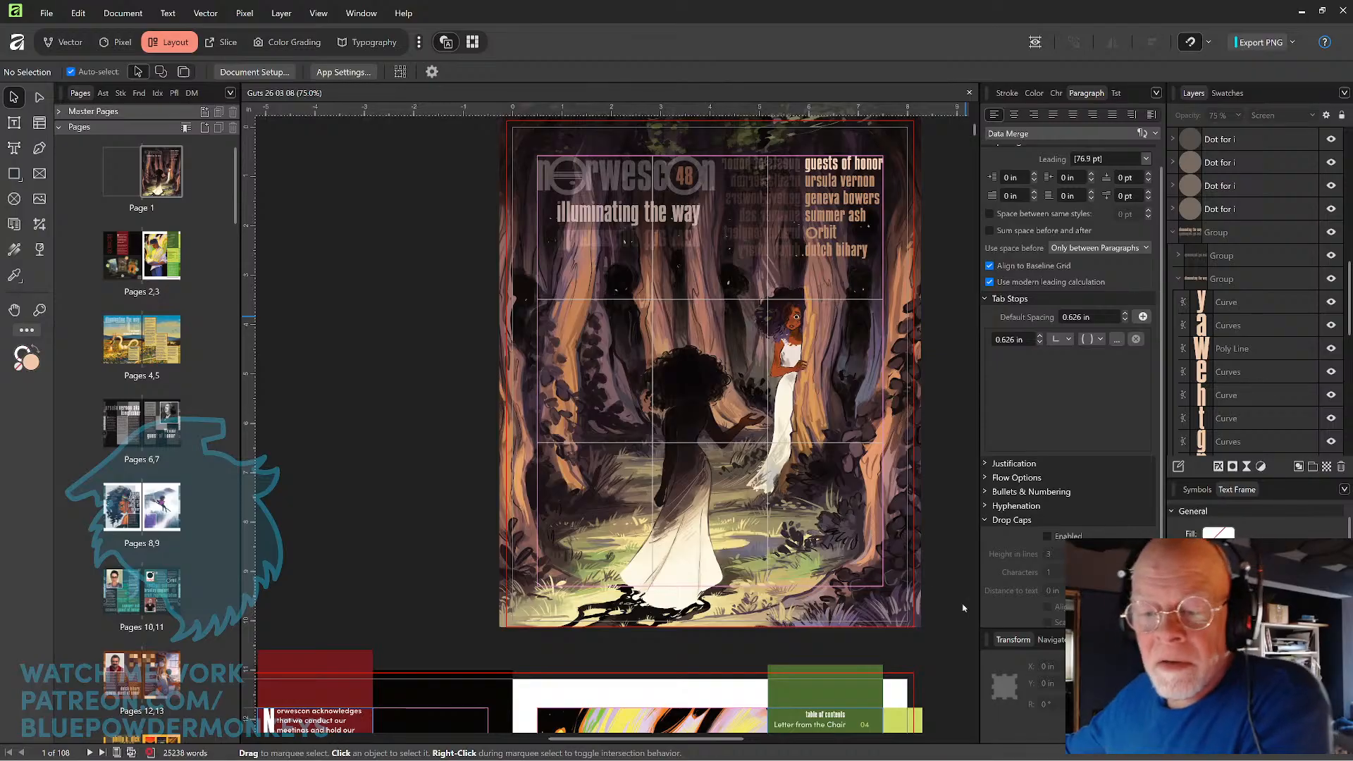
scroll(811, 521, down, 8)
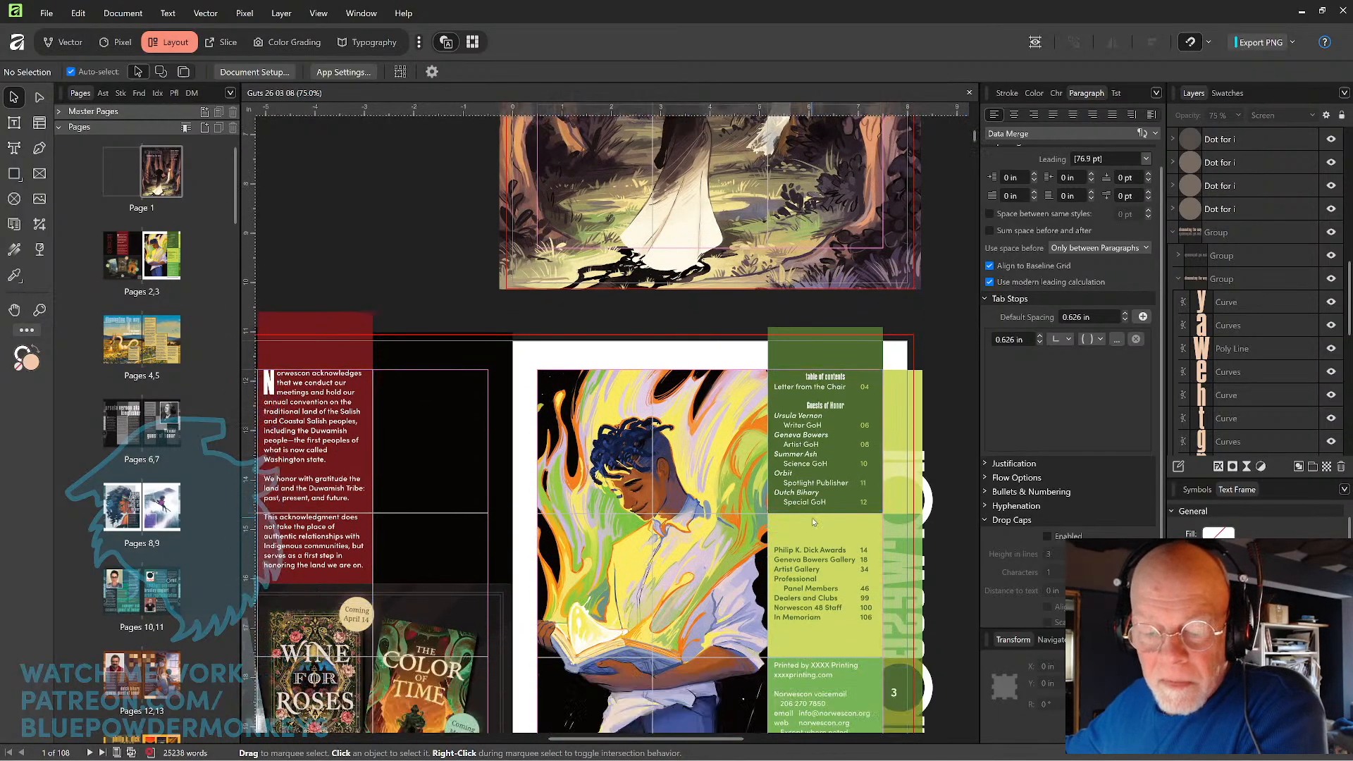
scroll(813, 521, down, 1)
scroll(813, 514, down, 3)
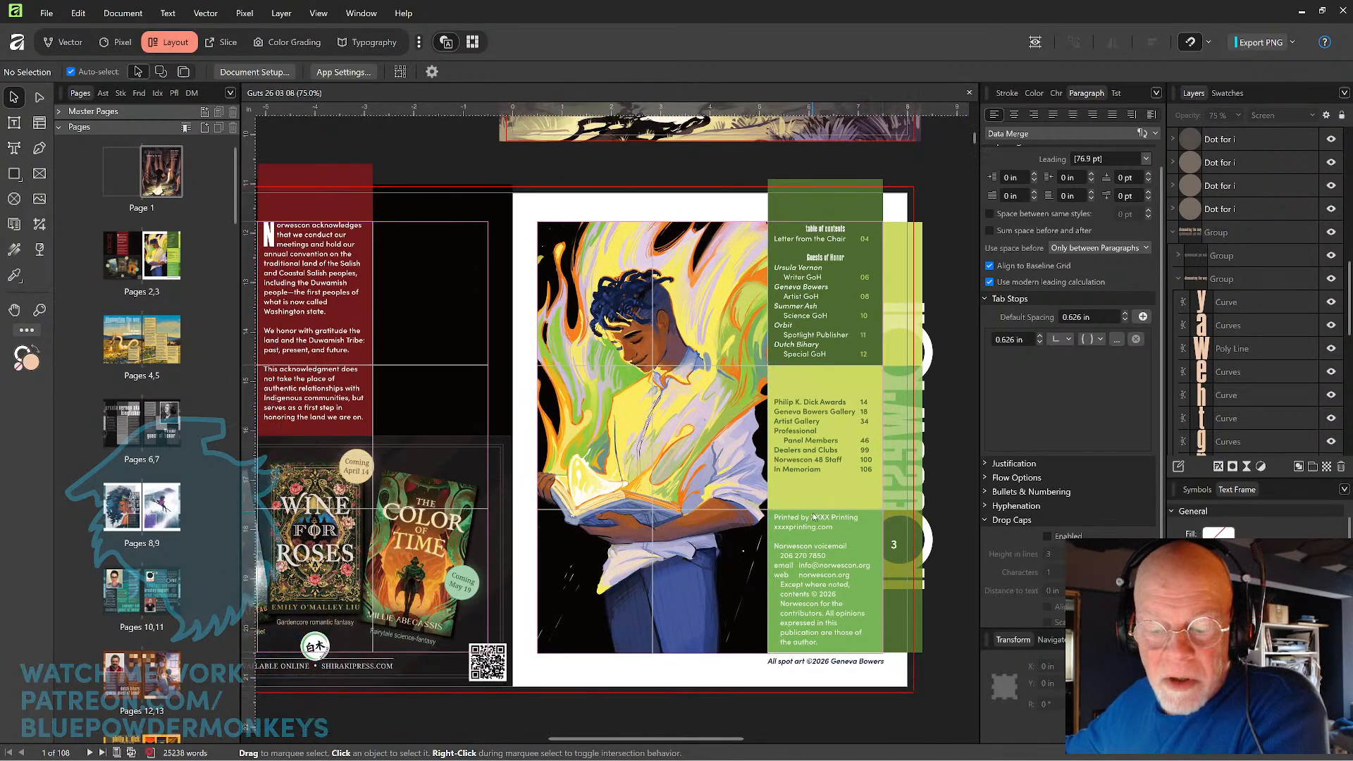
scroll(814, 514, up, 5)
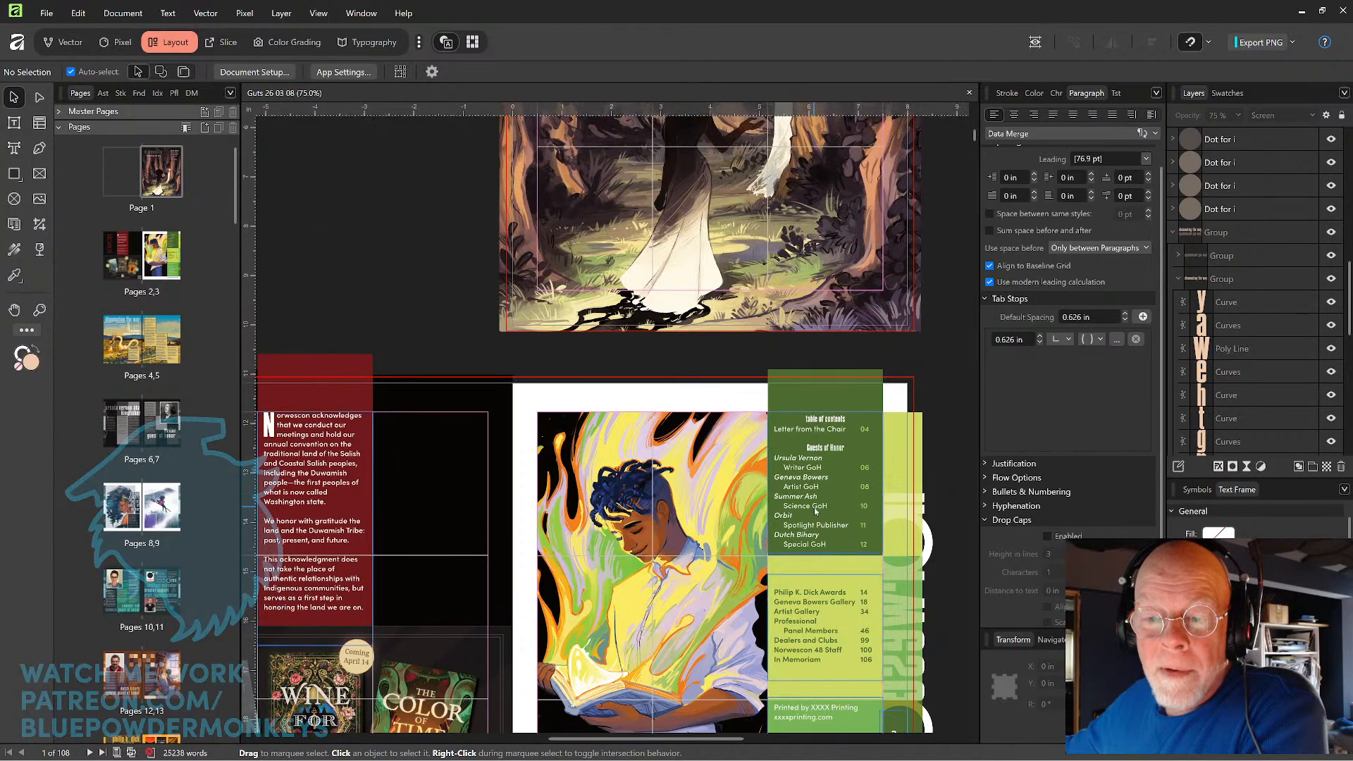
scroll(815, 509, down, 1)
scroll(815, 509, up, 6)
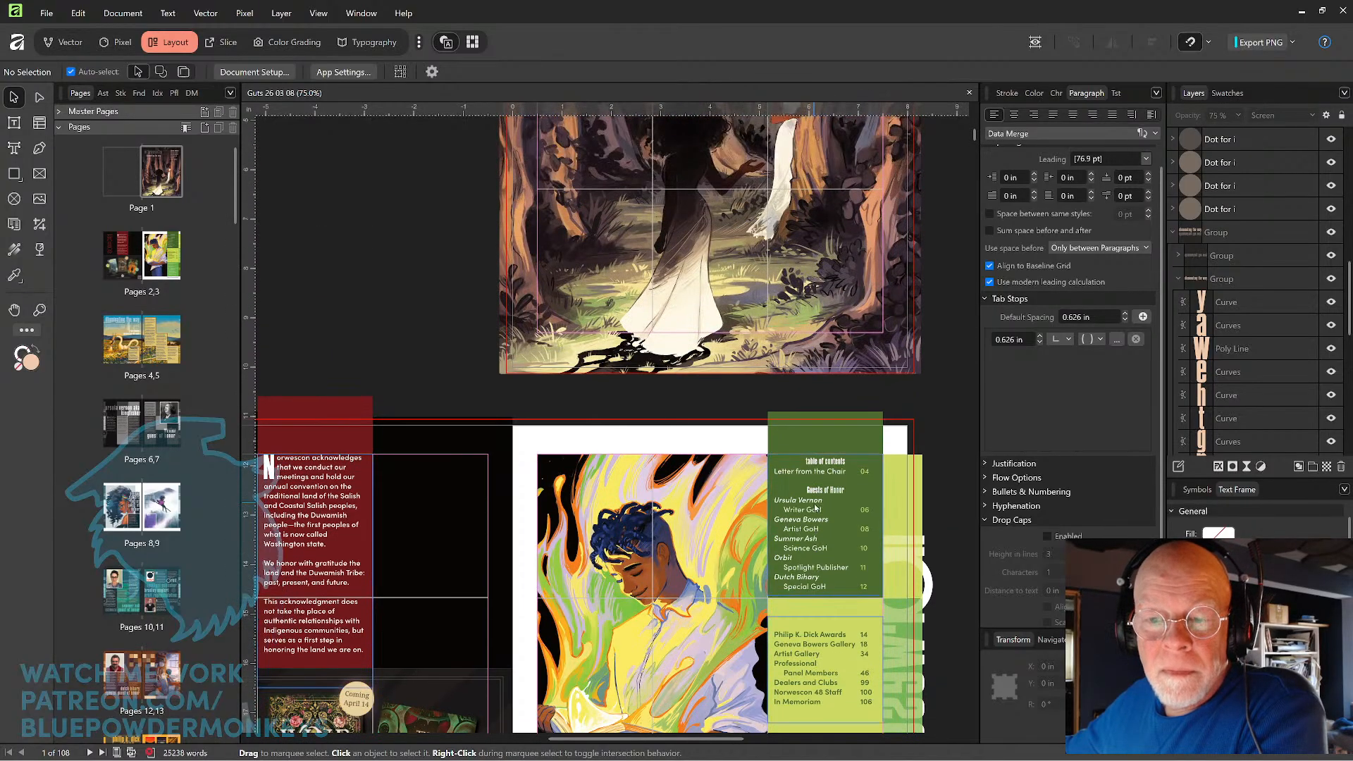
scroll(815, 507, up, 3)
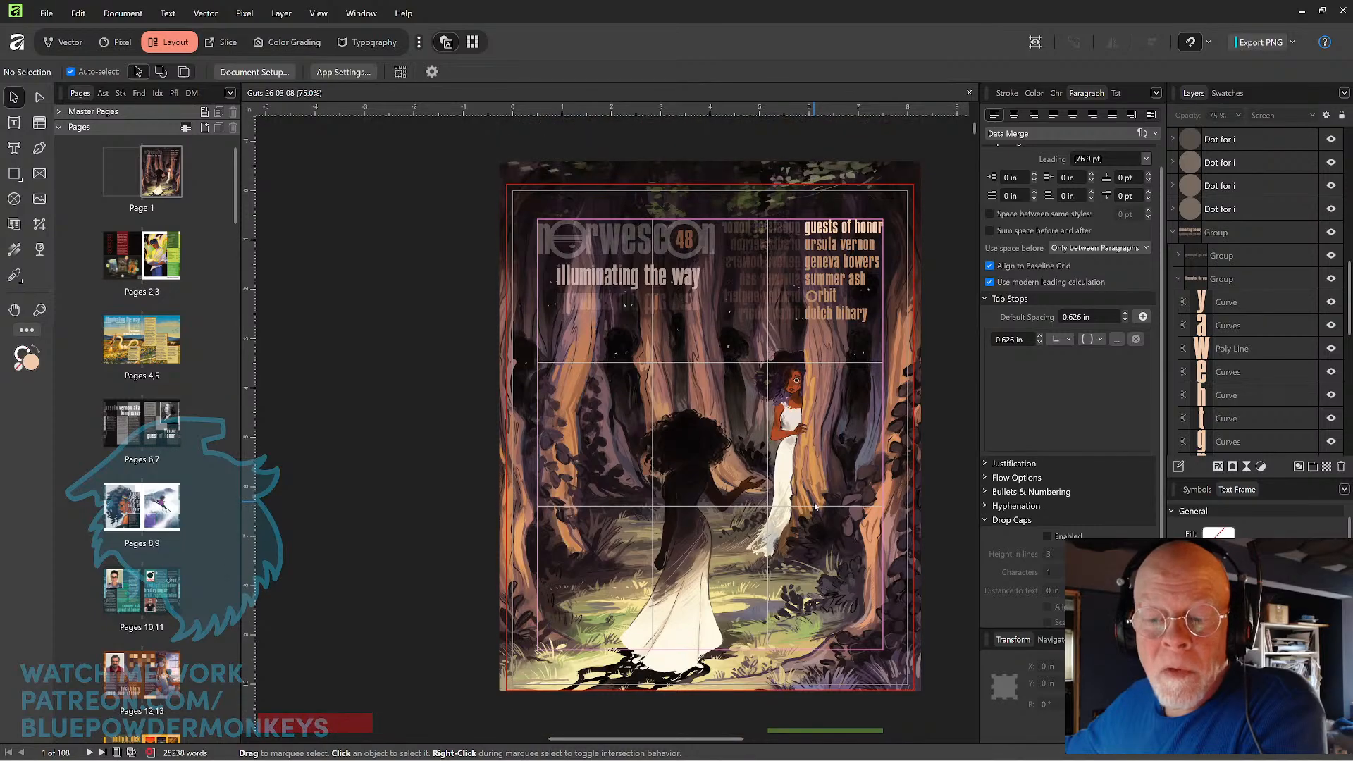
scroll(815, 505, down, 4)
scroll(815, 506, up, 3)
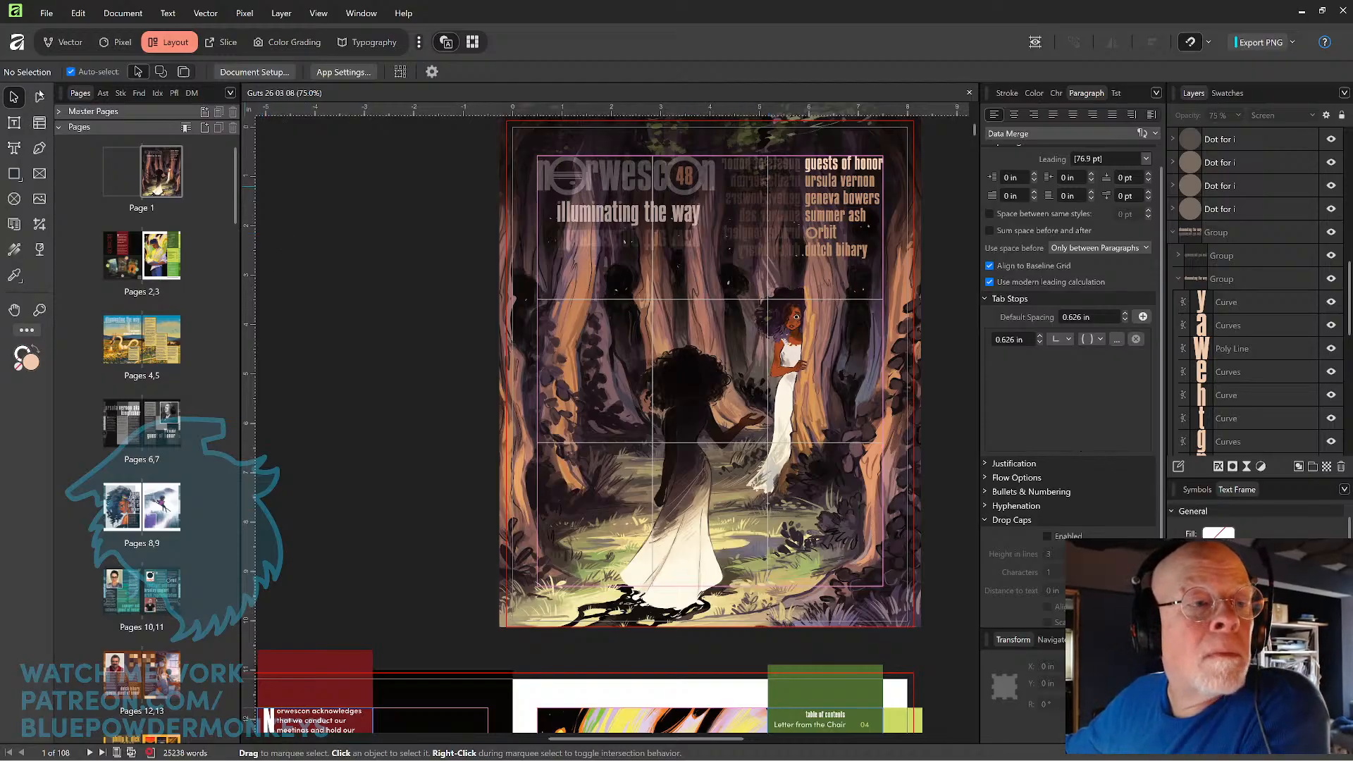
Draw an empty text frame on the cover below the tagline, placed at about X 1.41 in, Y 3.66 in.
click(15, 122)
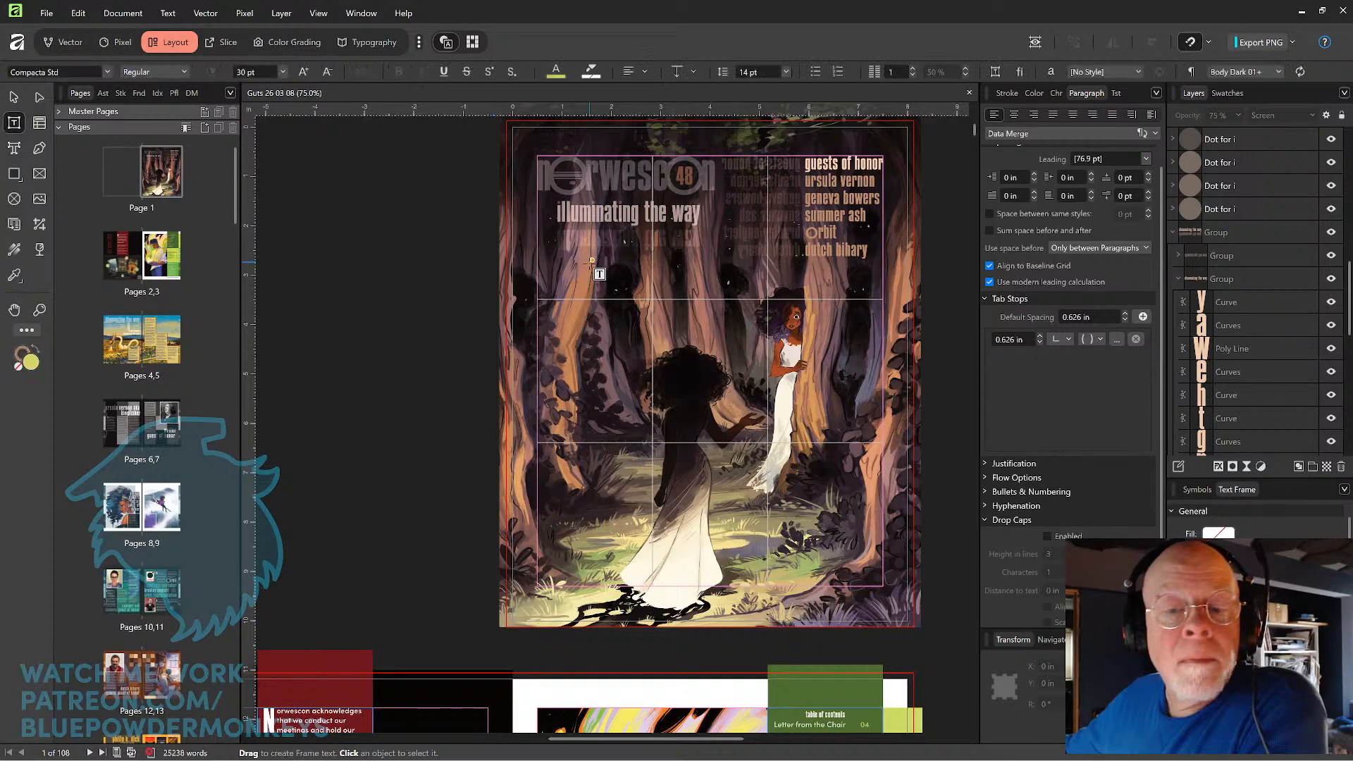
drag(582, 307, 705, 357)
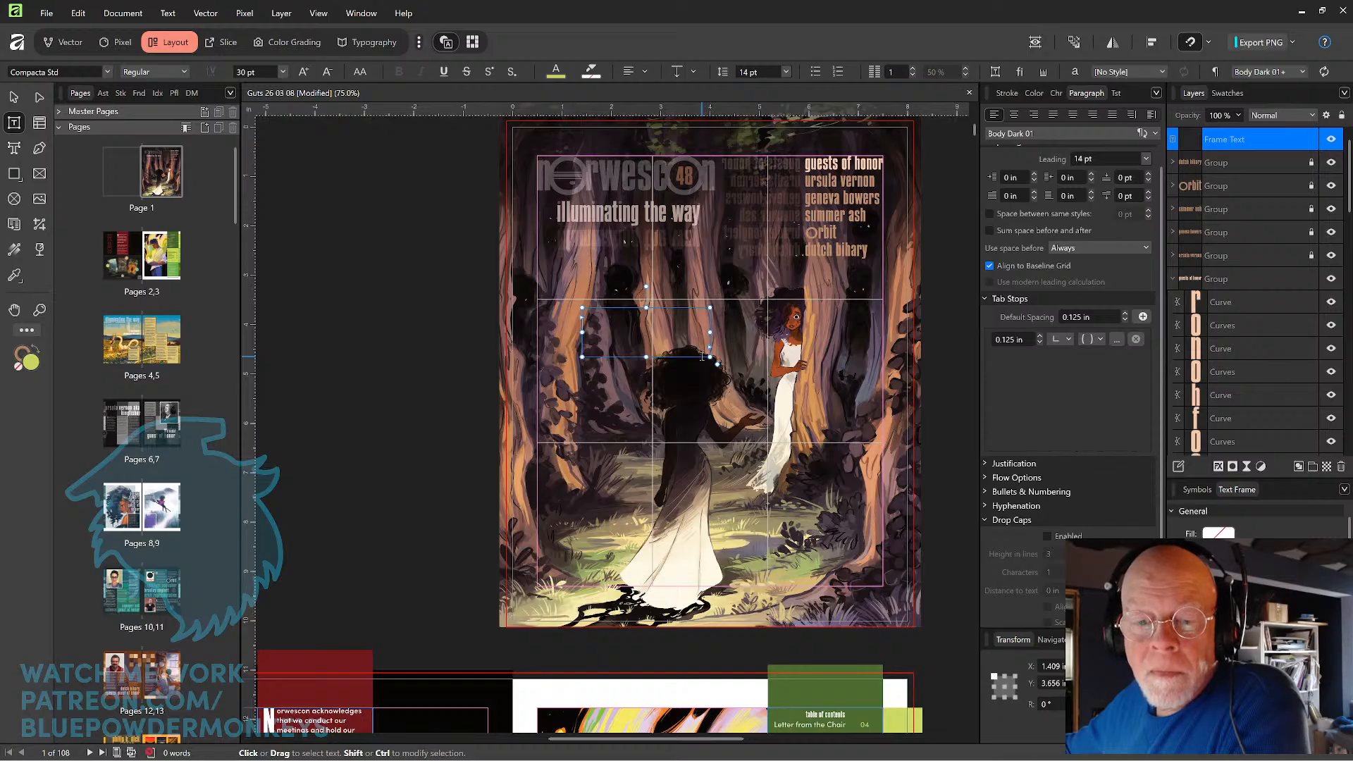
Open the recent document Cover V03.af.
click(39, 21)
mouse_move(177, 149)
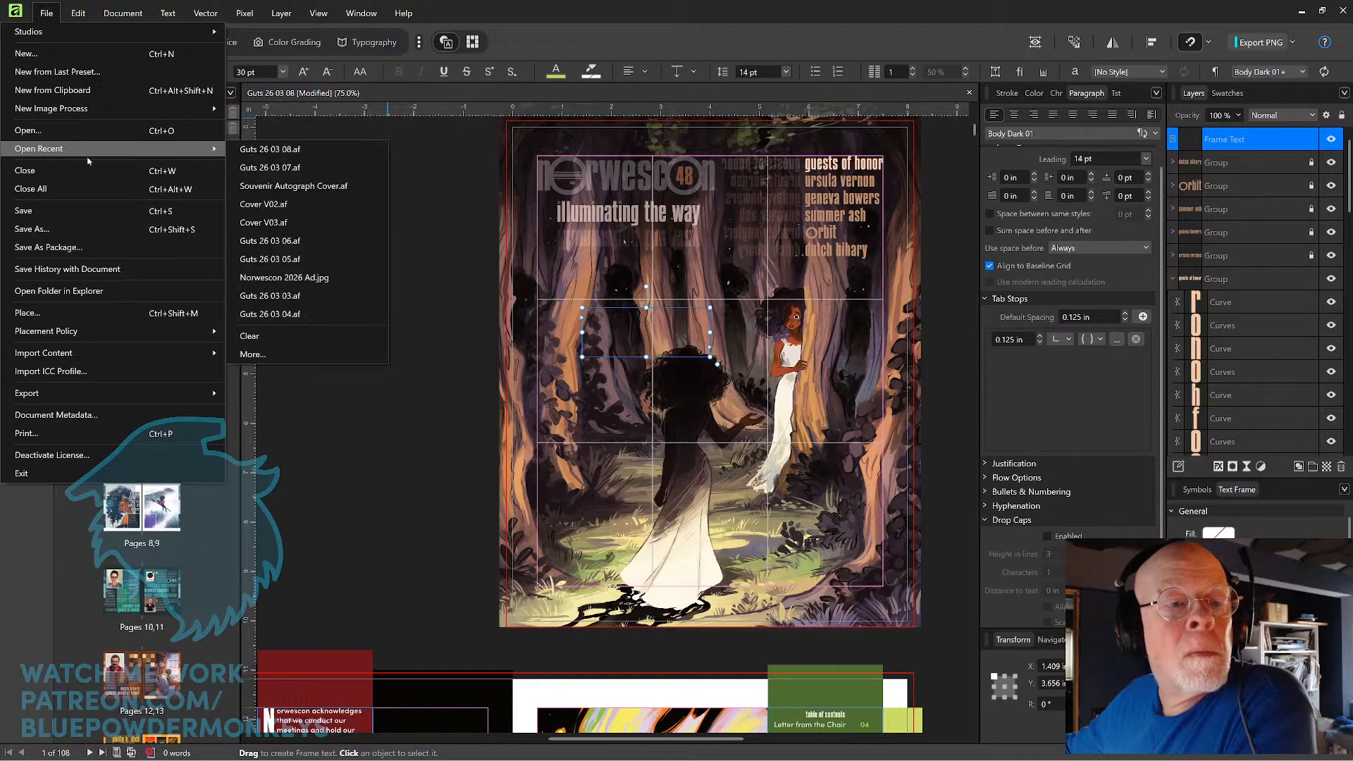
click(311, 224)
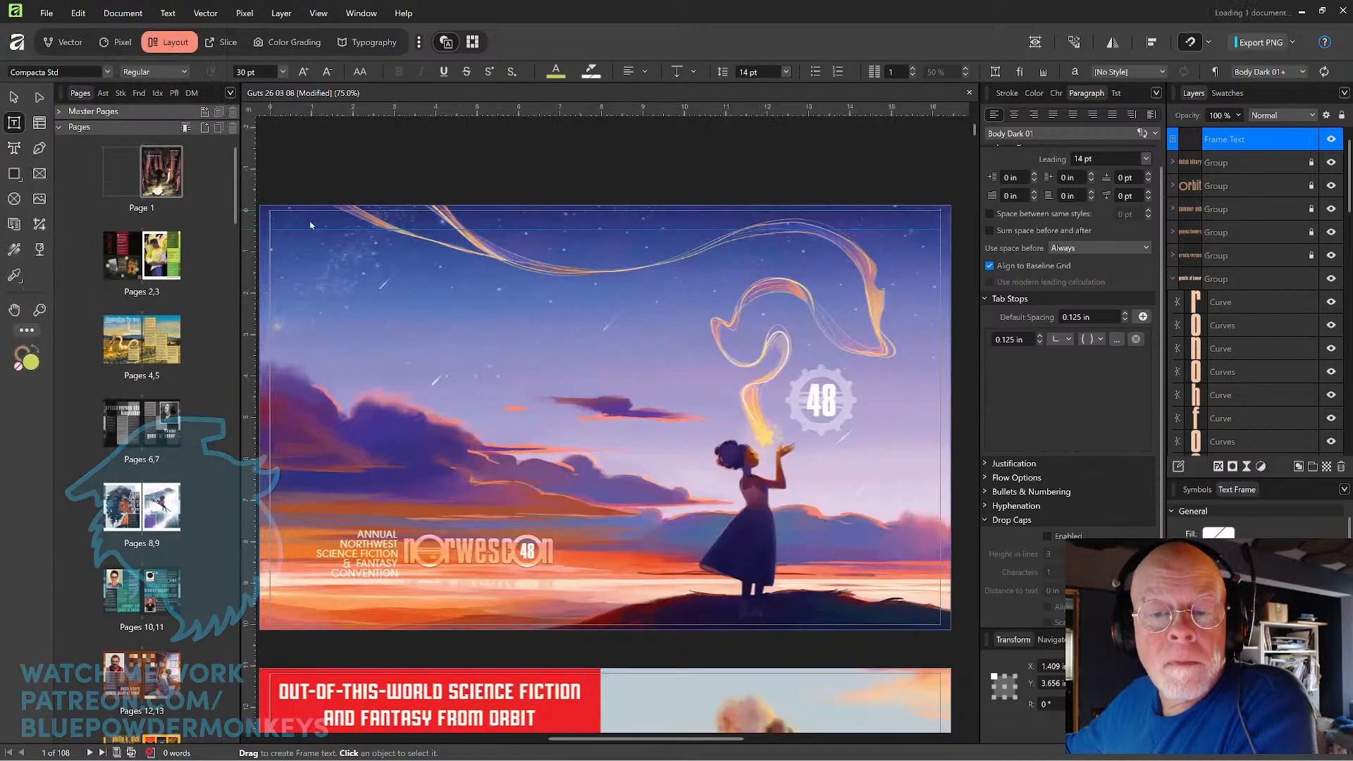